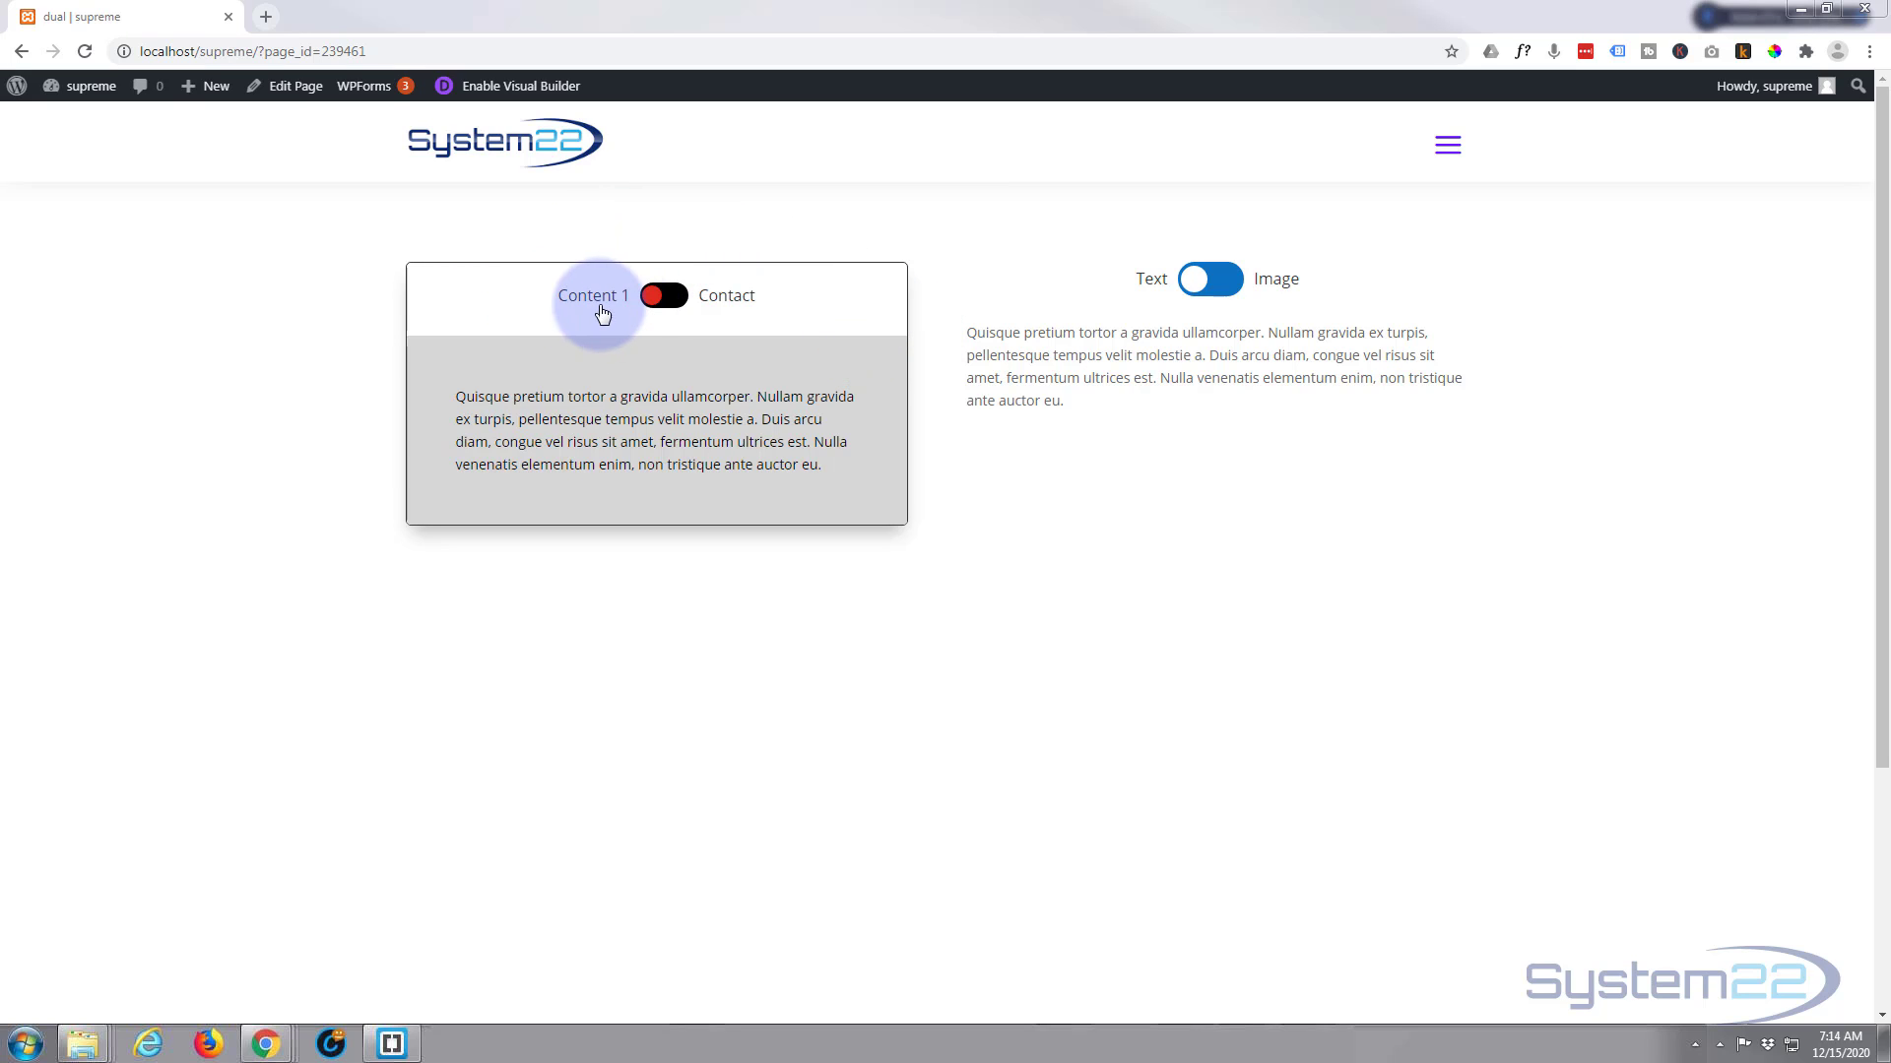
Try out the page's two existing content toggles, switching between Content 1 and Contact and between Text and Image
left_click(680, 300)
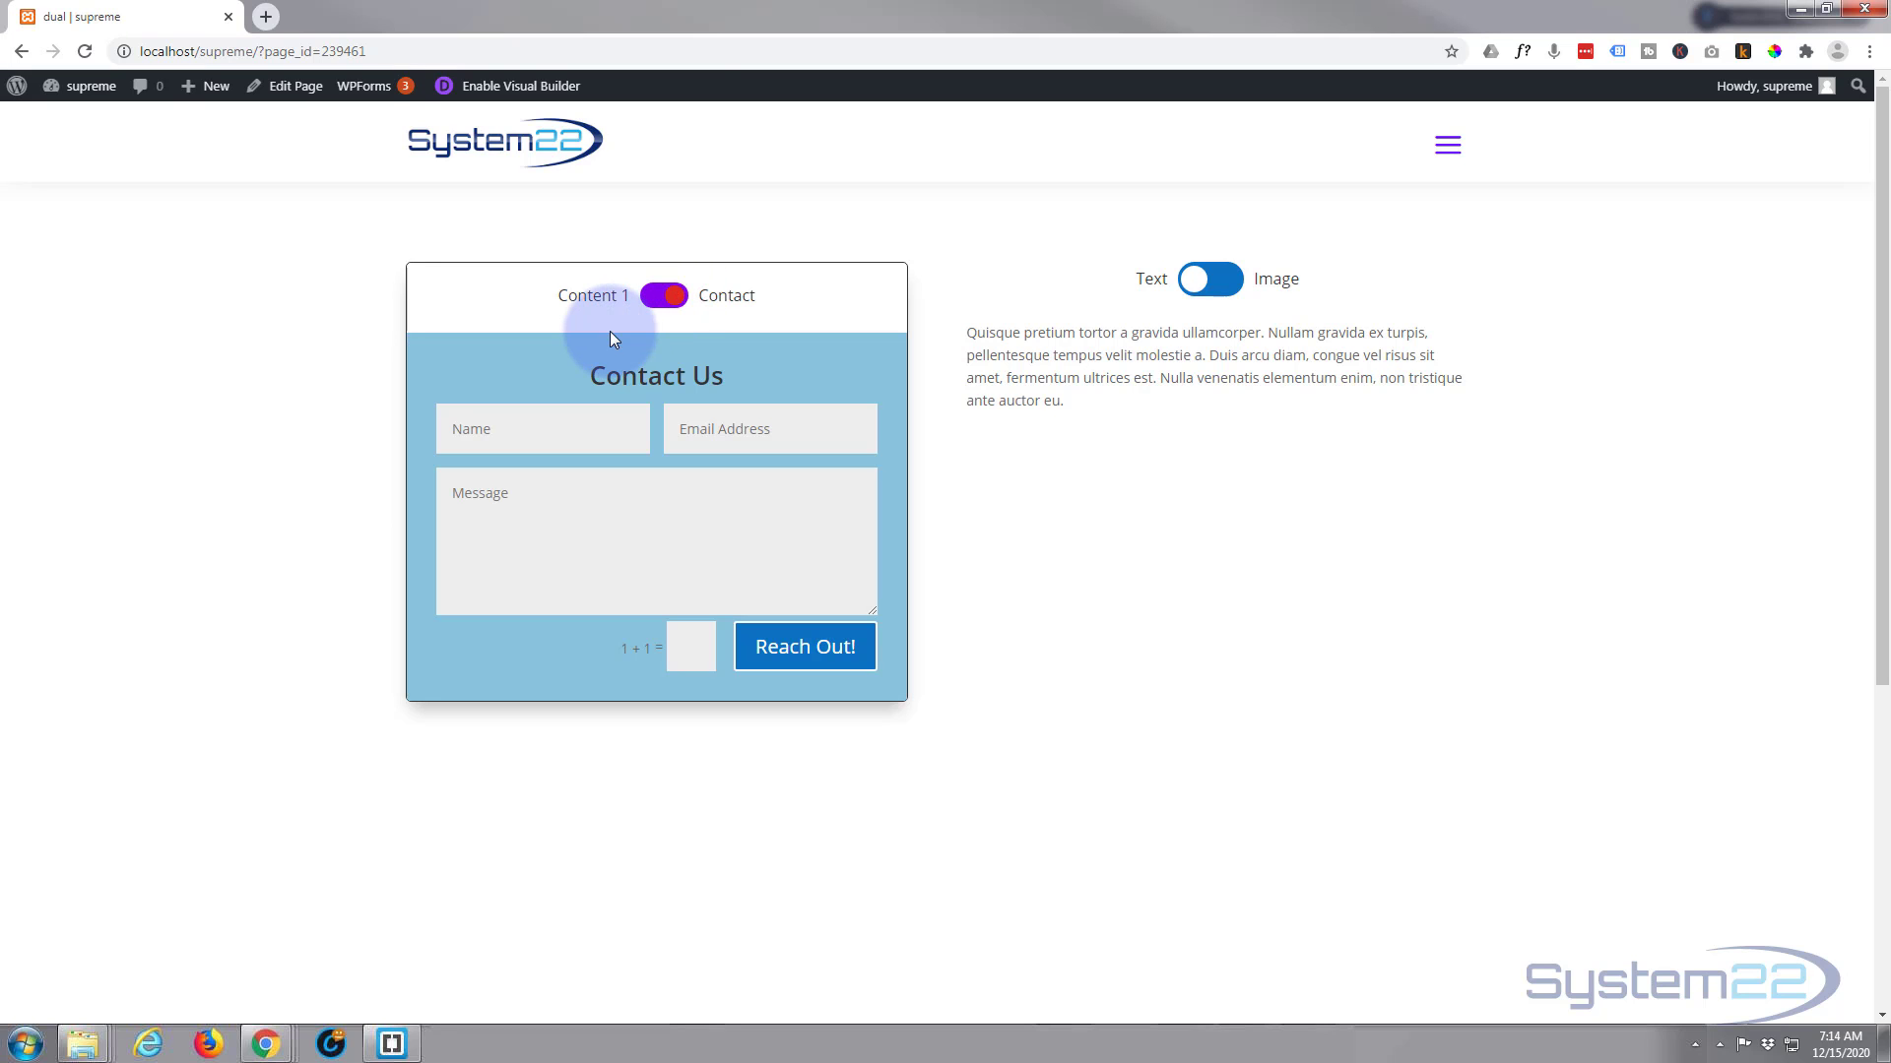
left_click(638, 299)
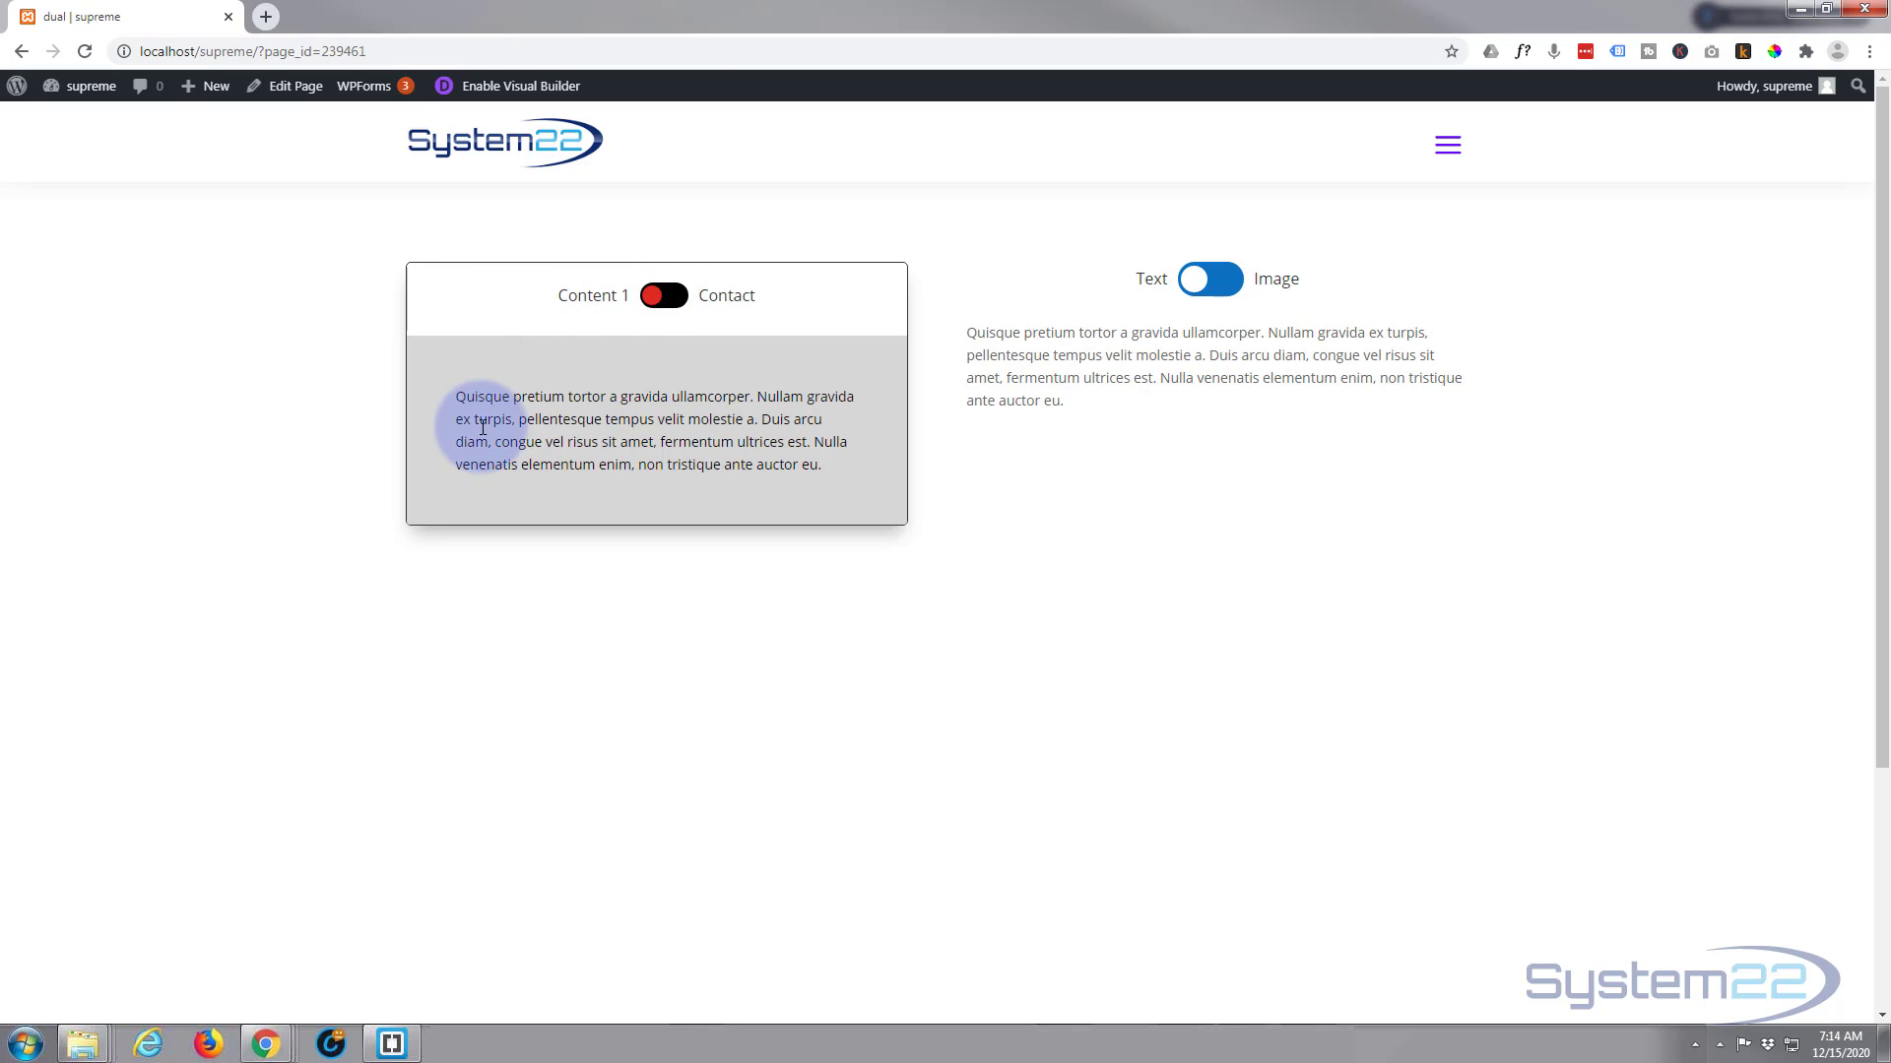
left_click(679, 301)
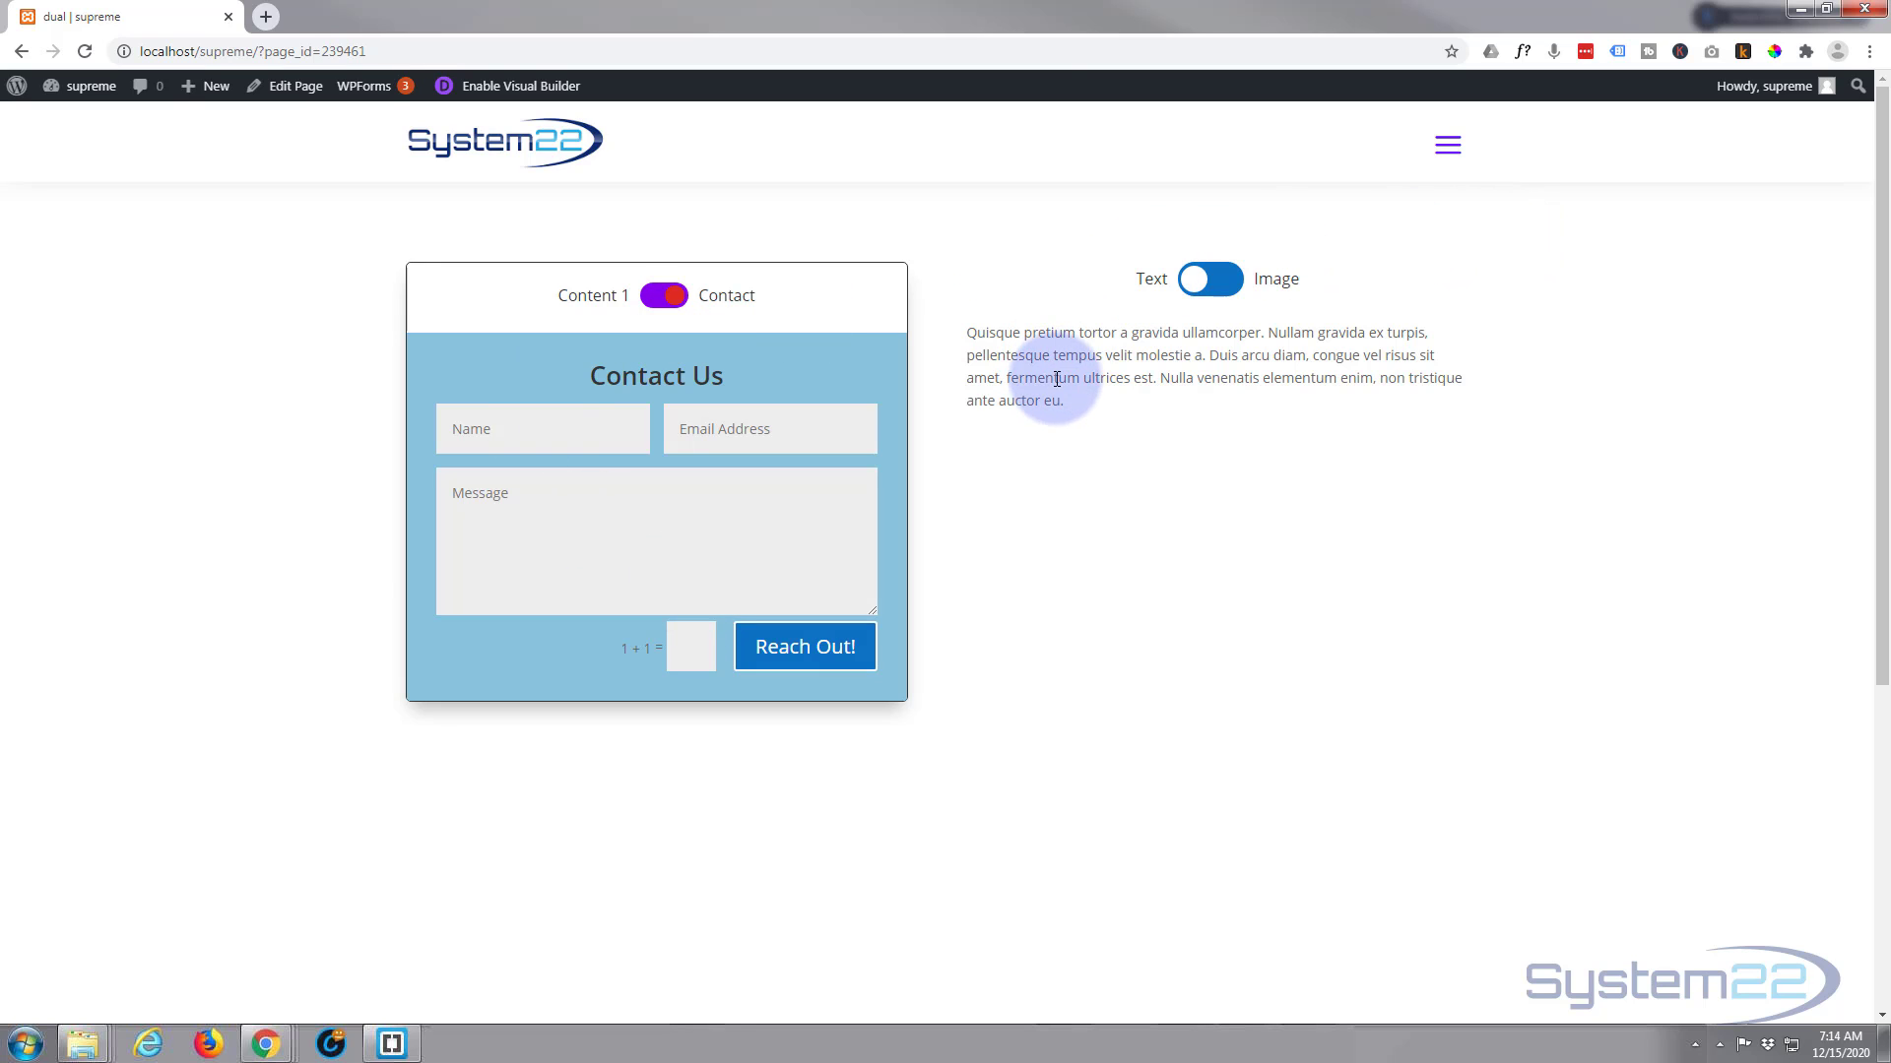
left_click(1221, 283)
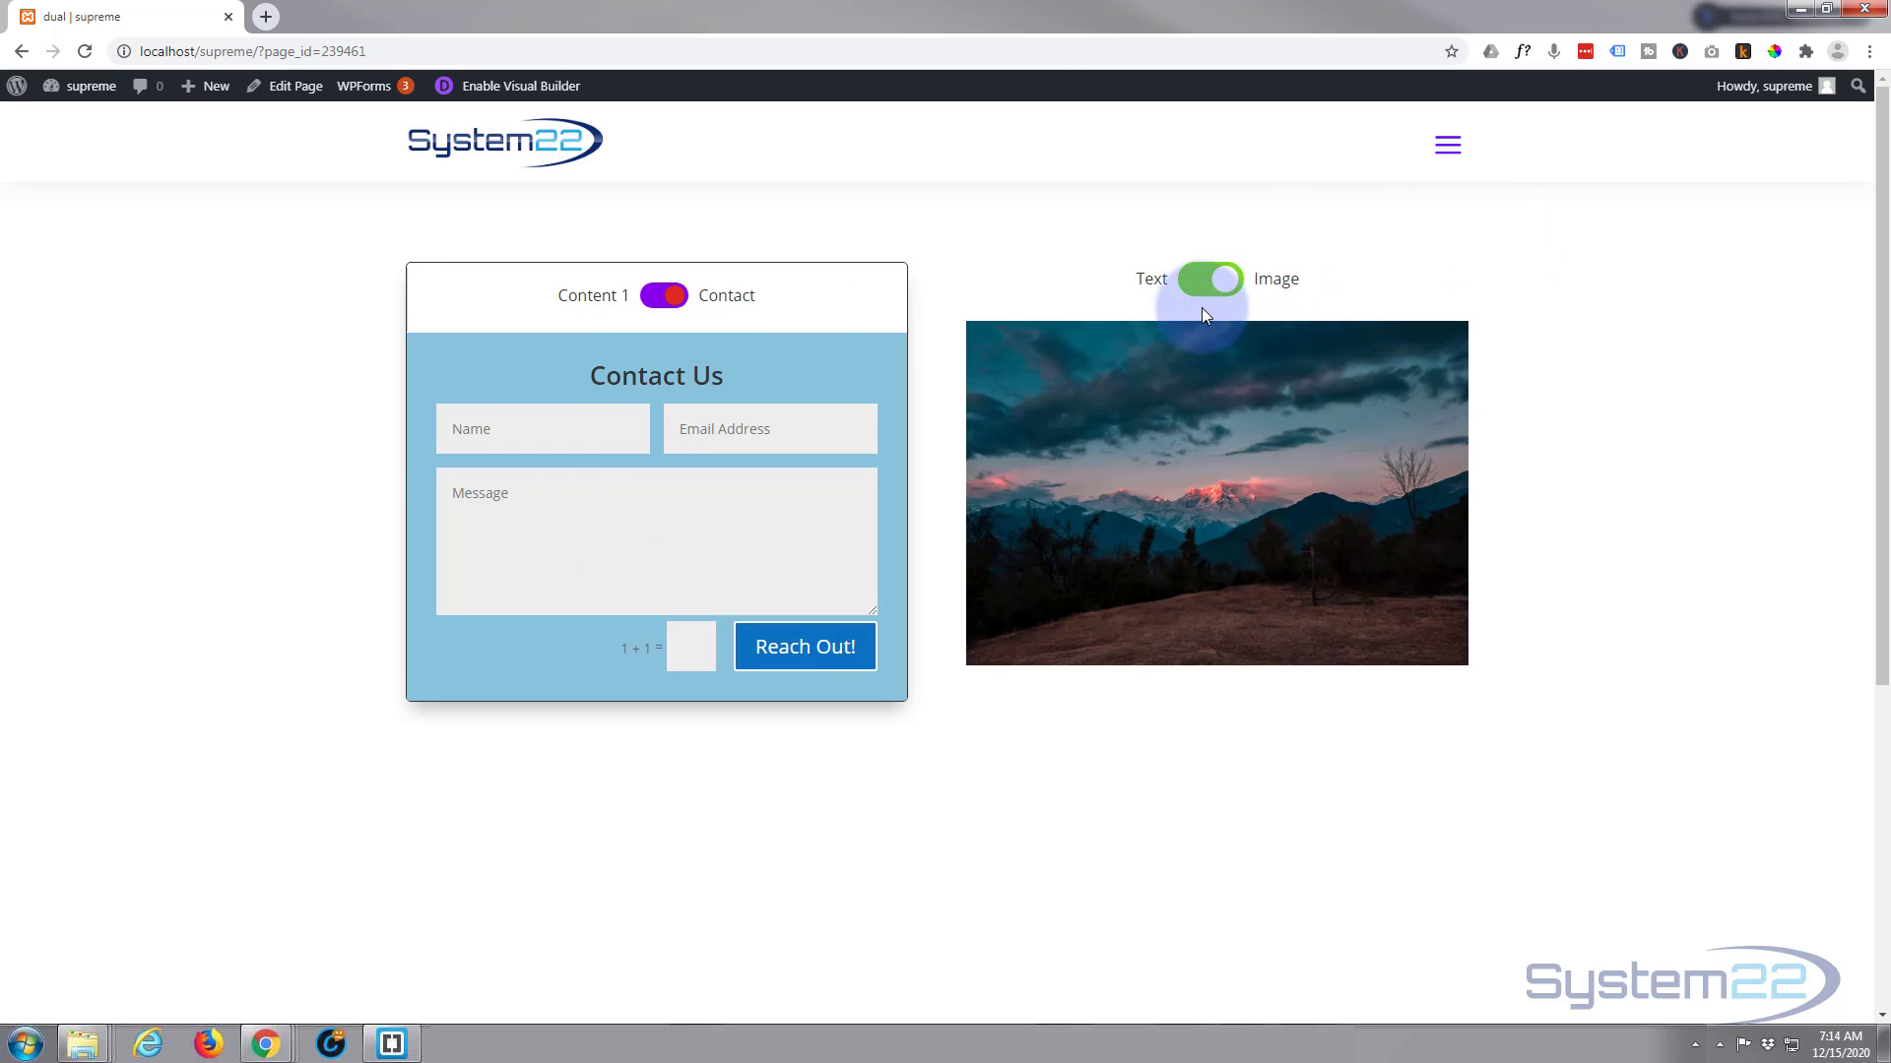
left_click(1197, 288)
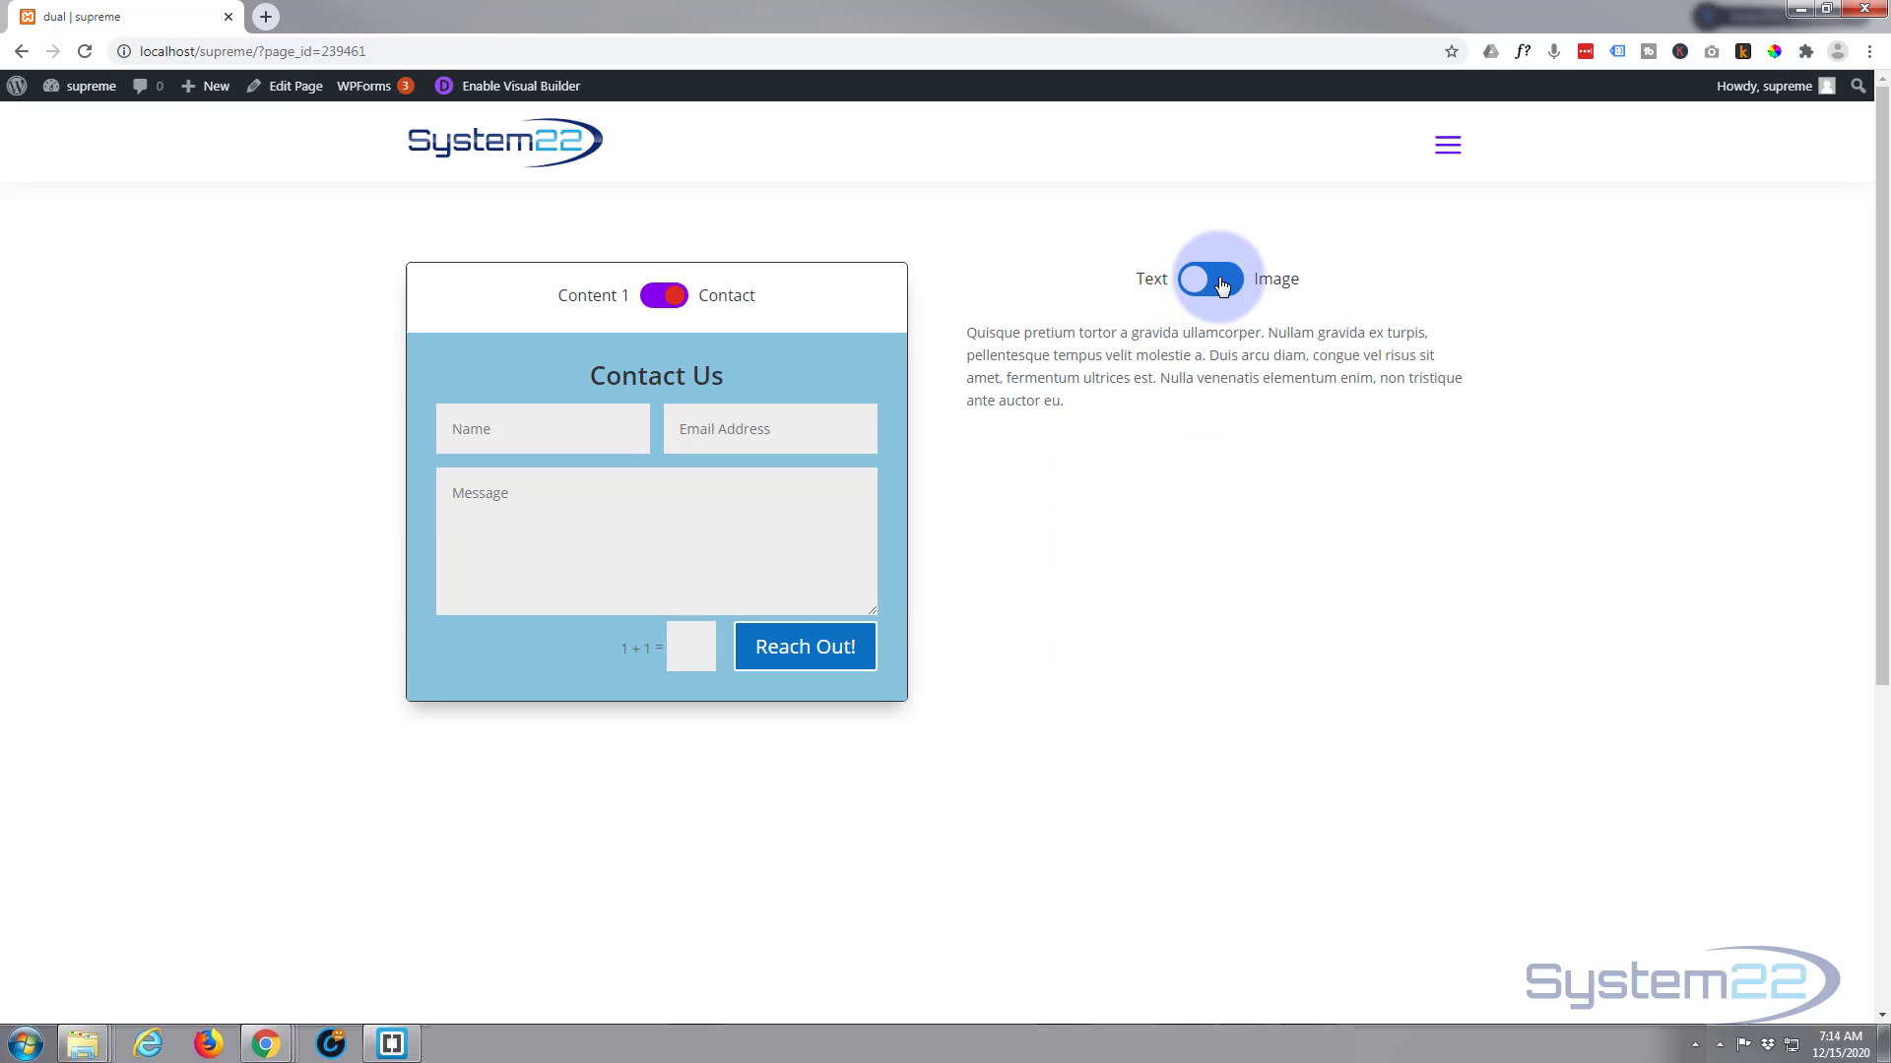
left_click(1197, 288)
left_click(1197, 288)
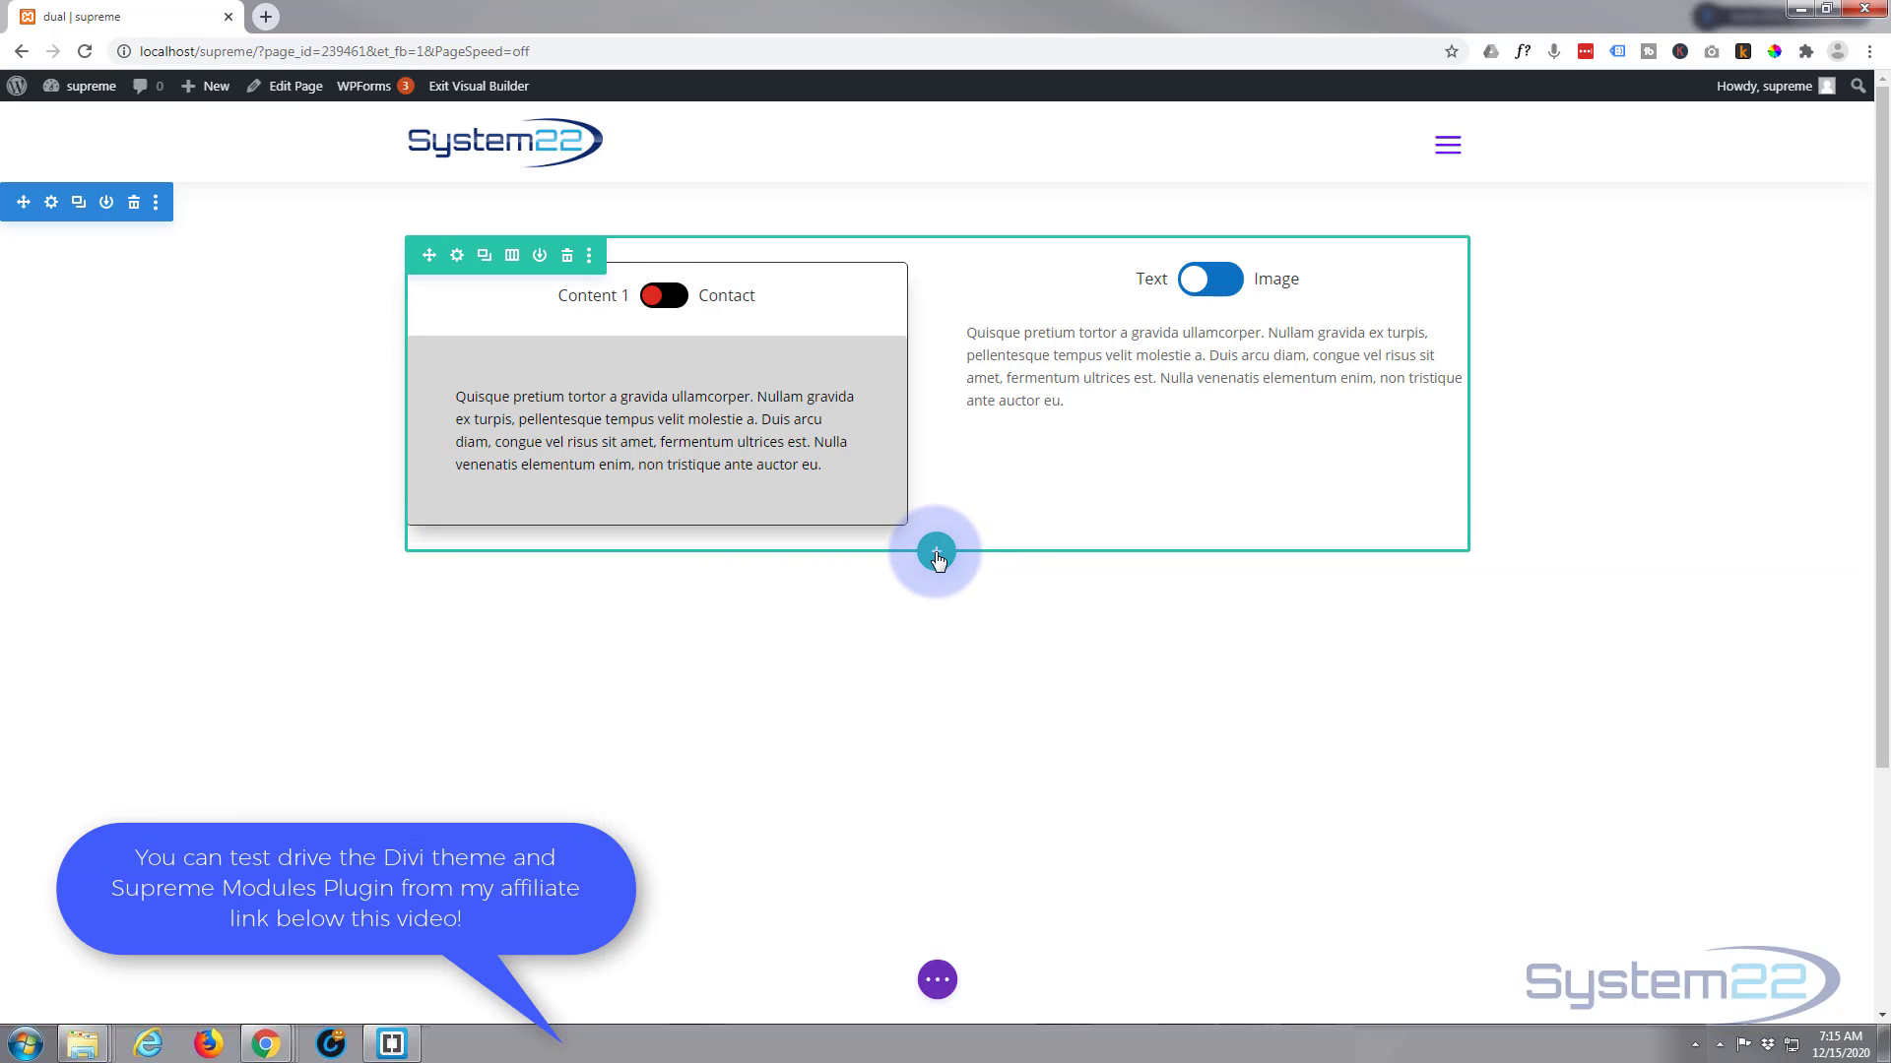
Insert a two-column row below the existing toggles and add a Call To Action module to its first column
left_click(937, 554)
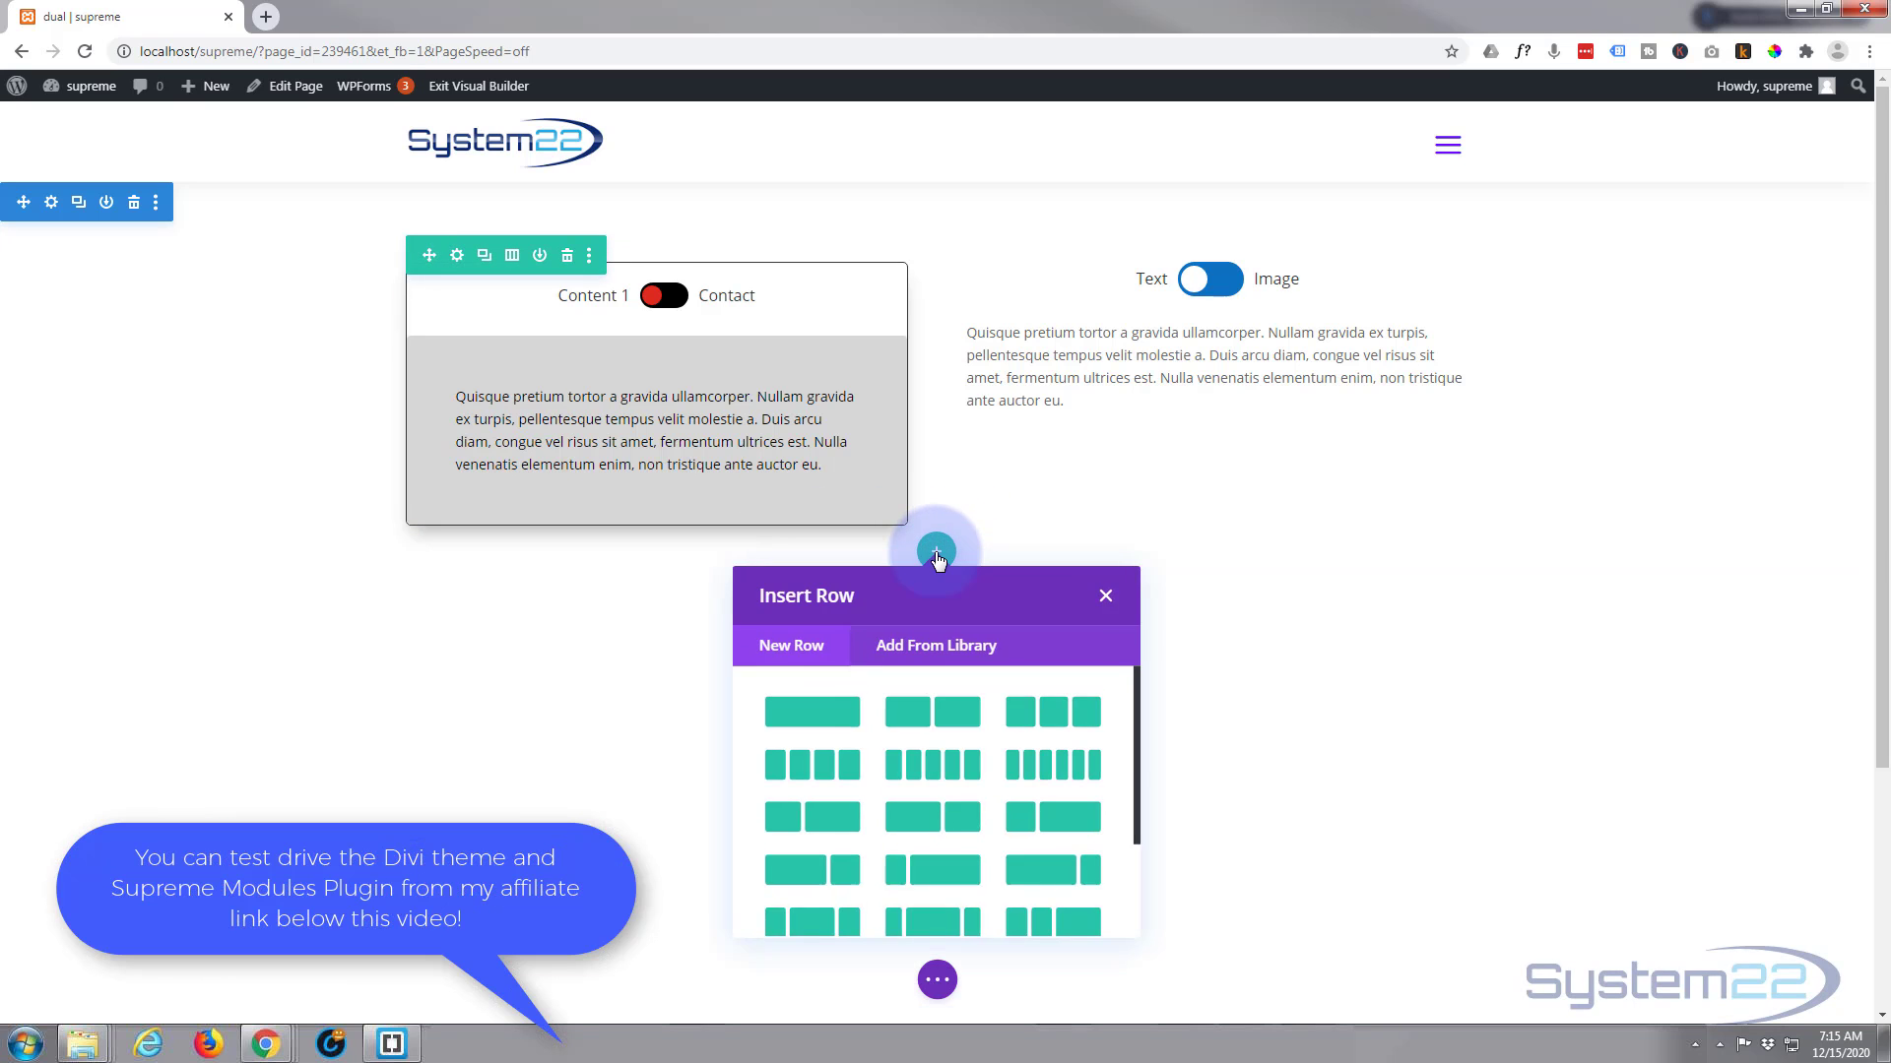
left_click(953, 708)
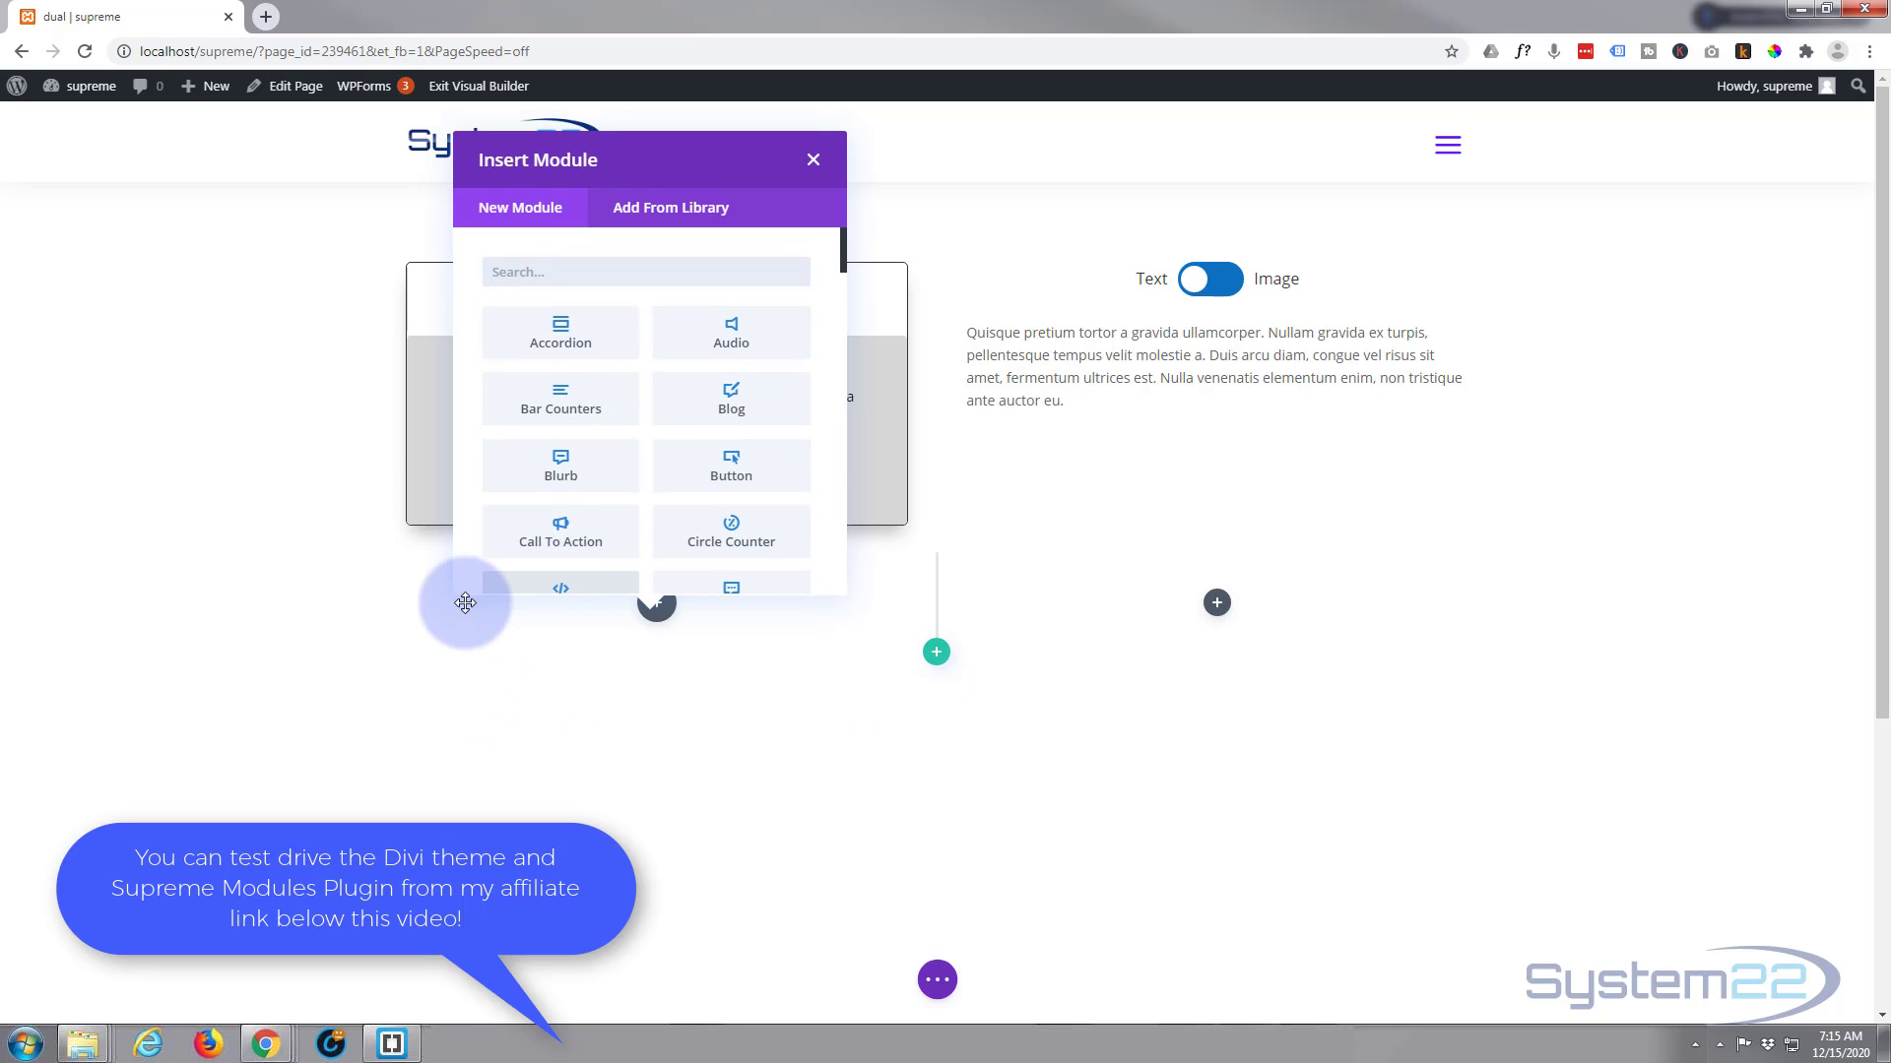
left_click(553, 544)
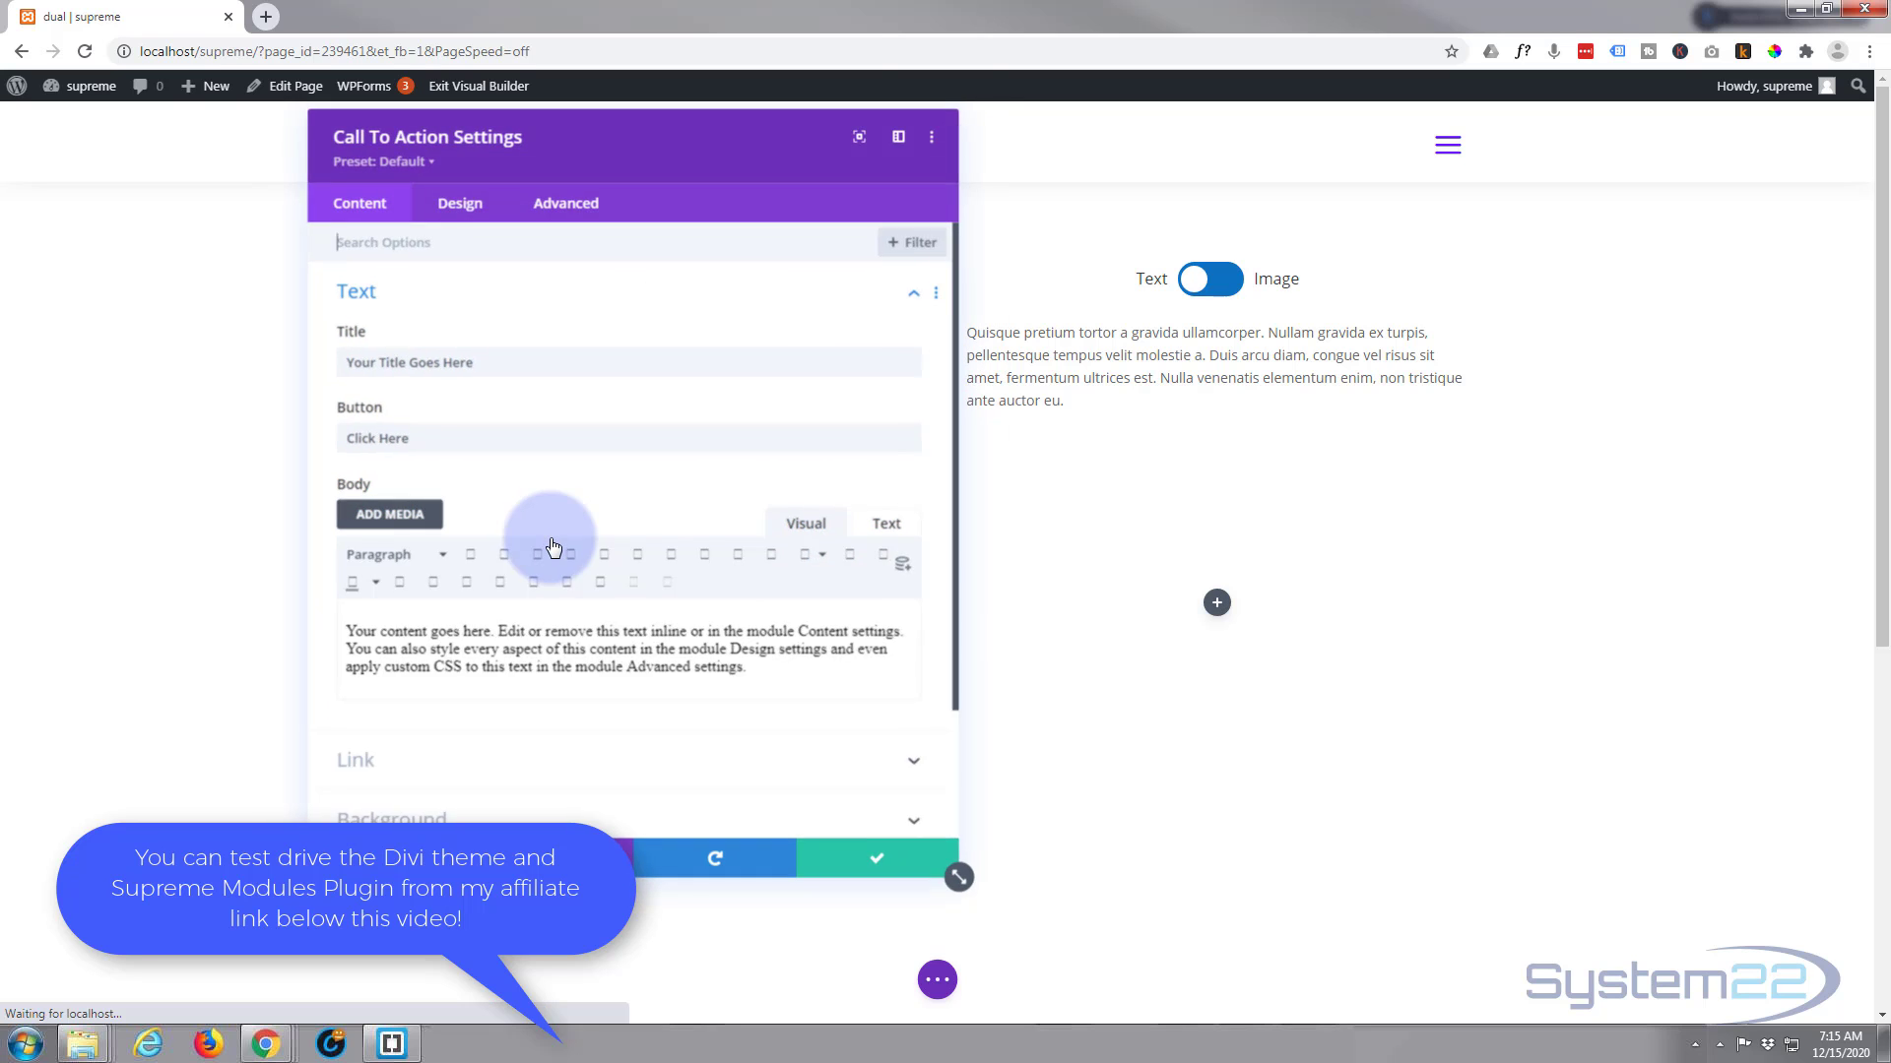
Set the Call To Action module's button link URL to # and save the module settings
left_click_drag(646, 157, 1351, 153)
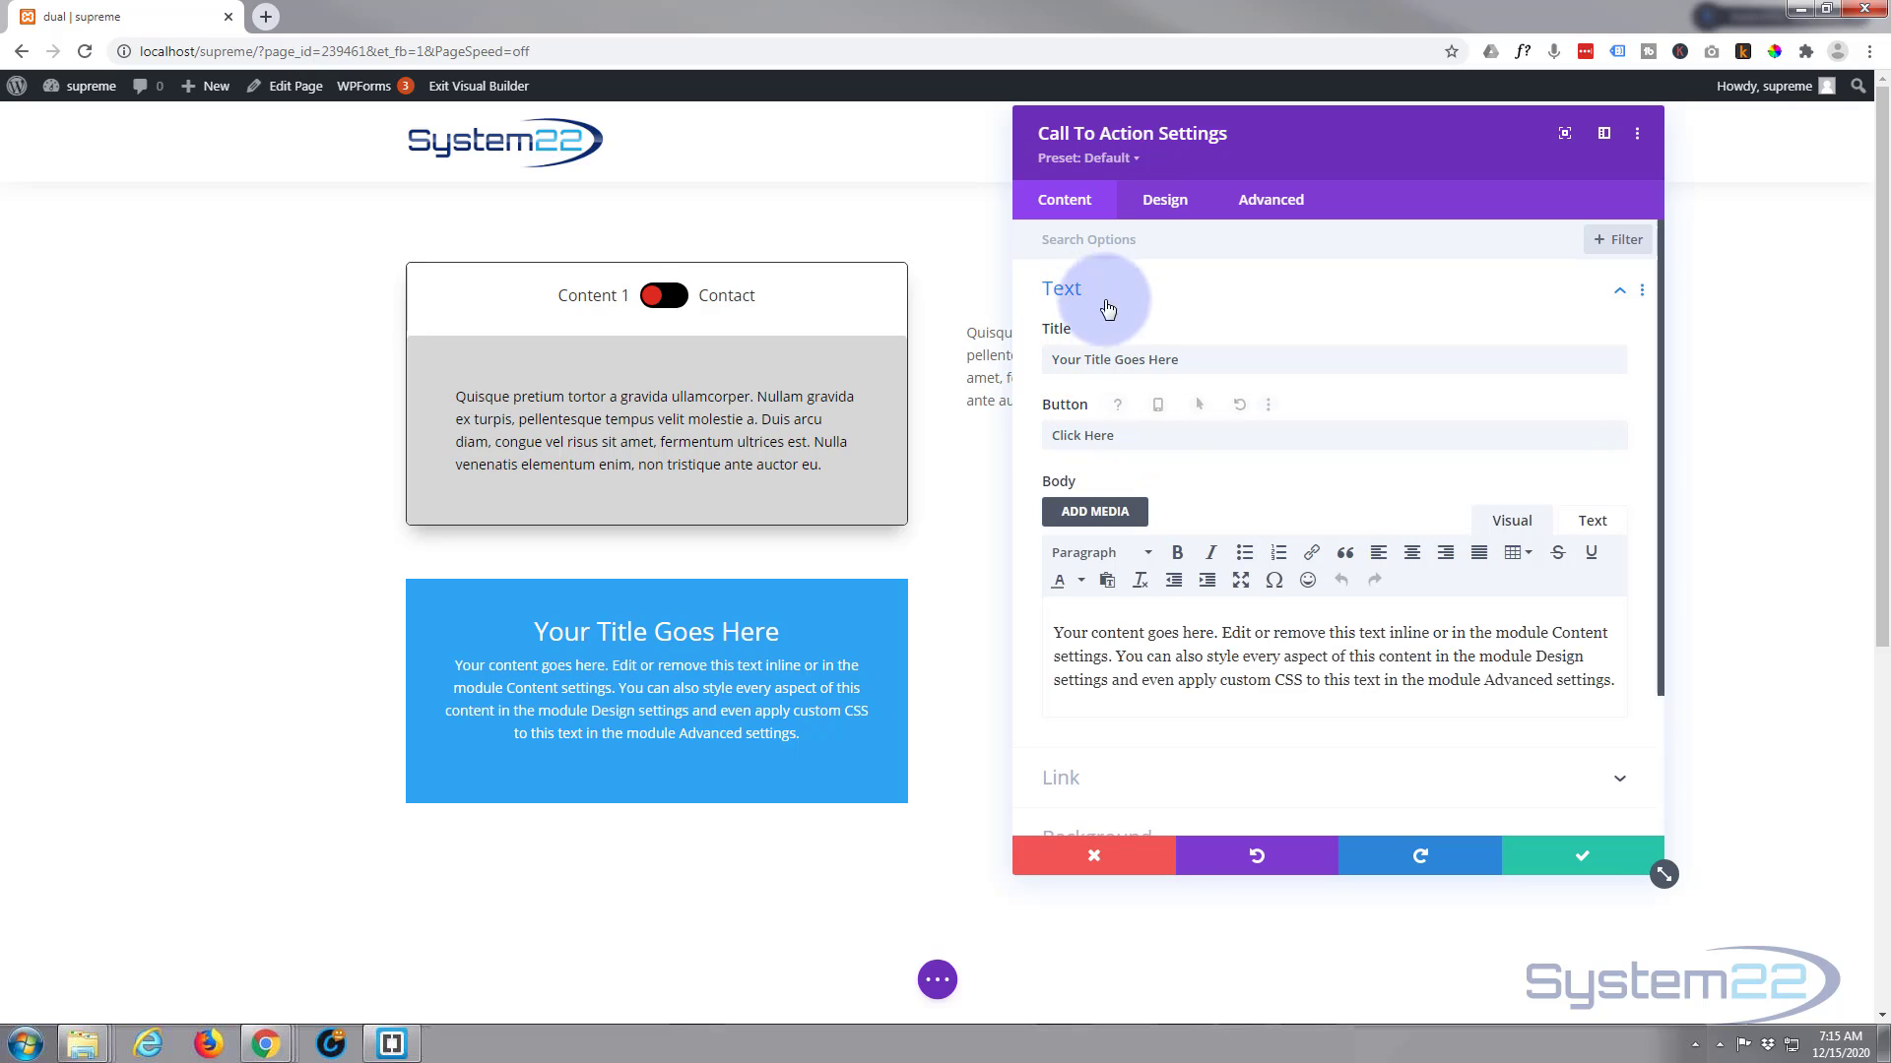
scroll(1131, 424, "down", 2)
left_click(1150, 598)
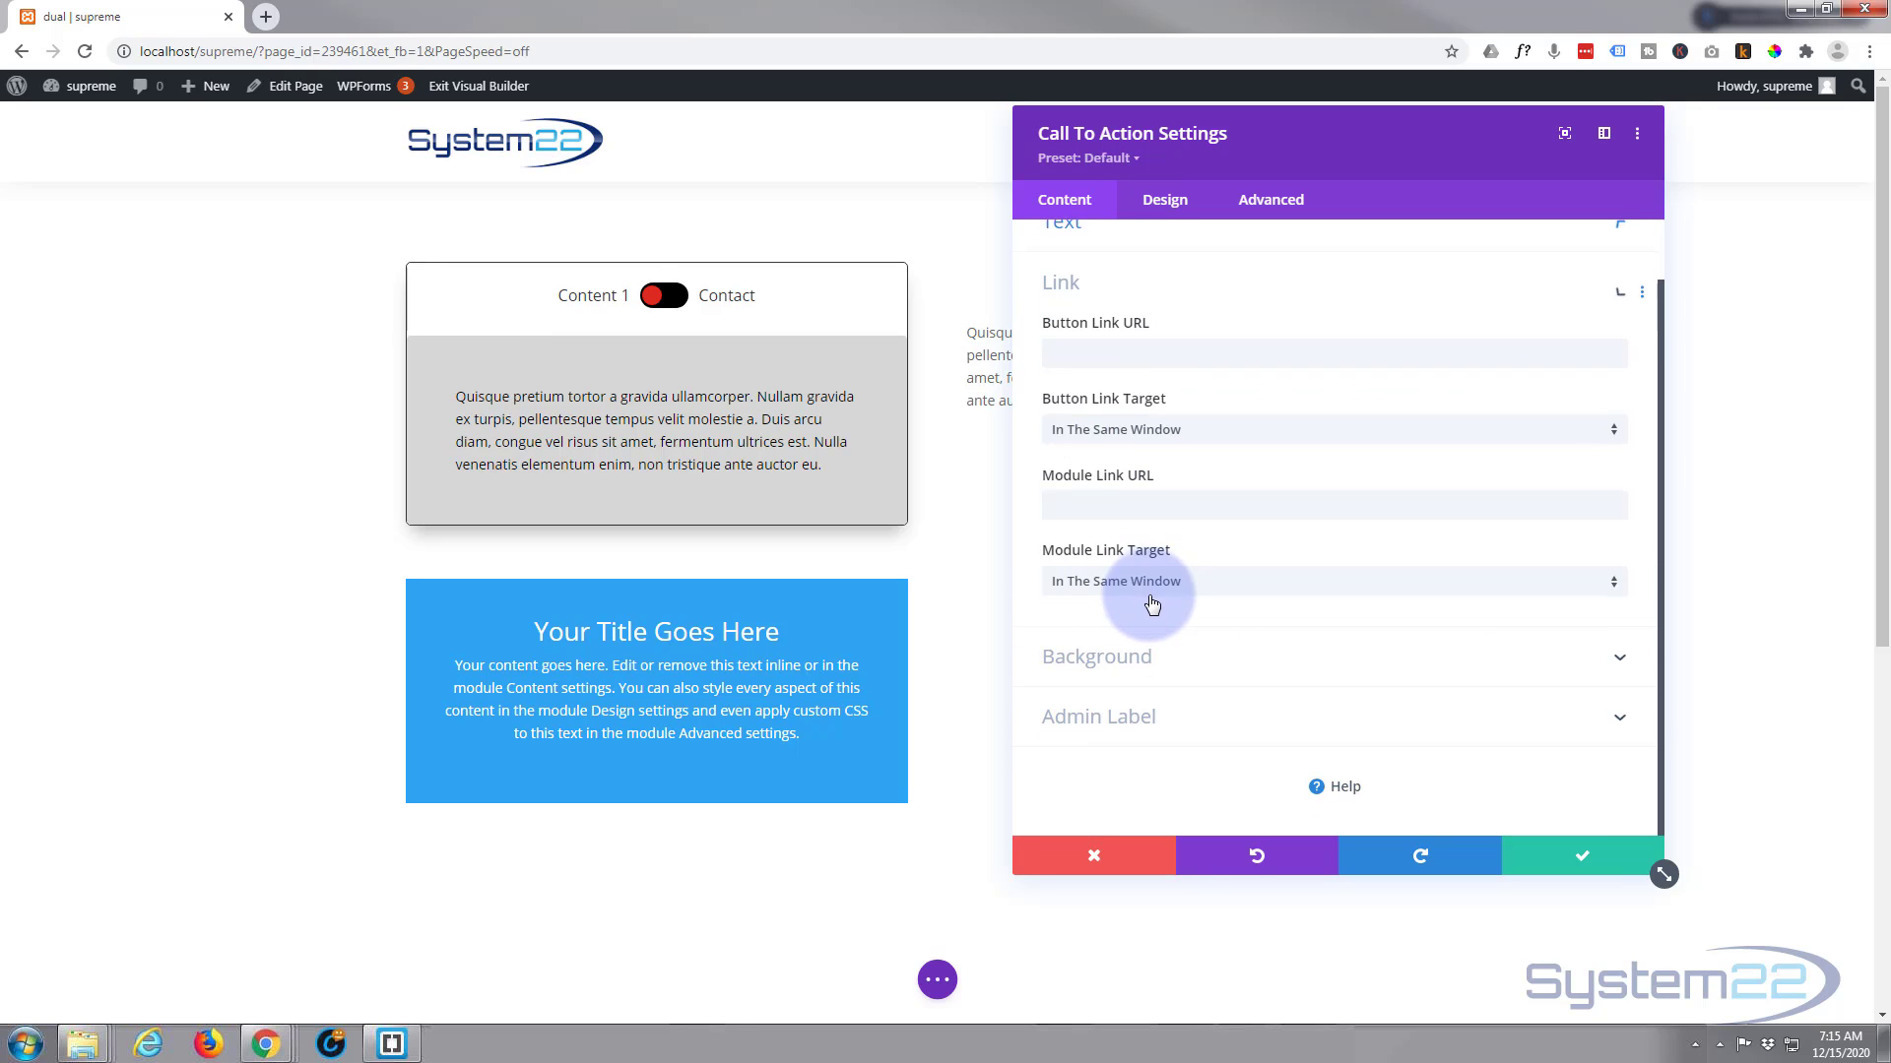
left_click(1071, 355)
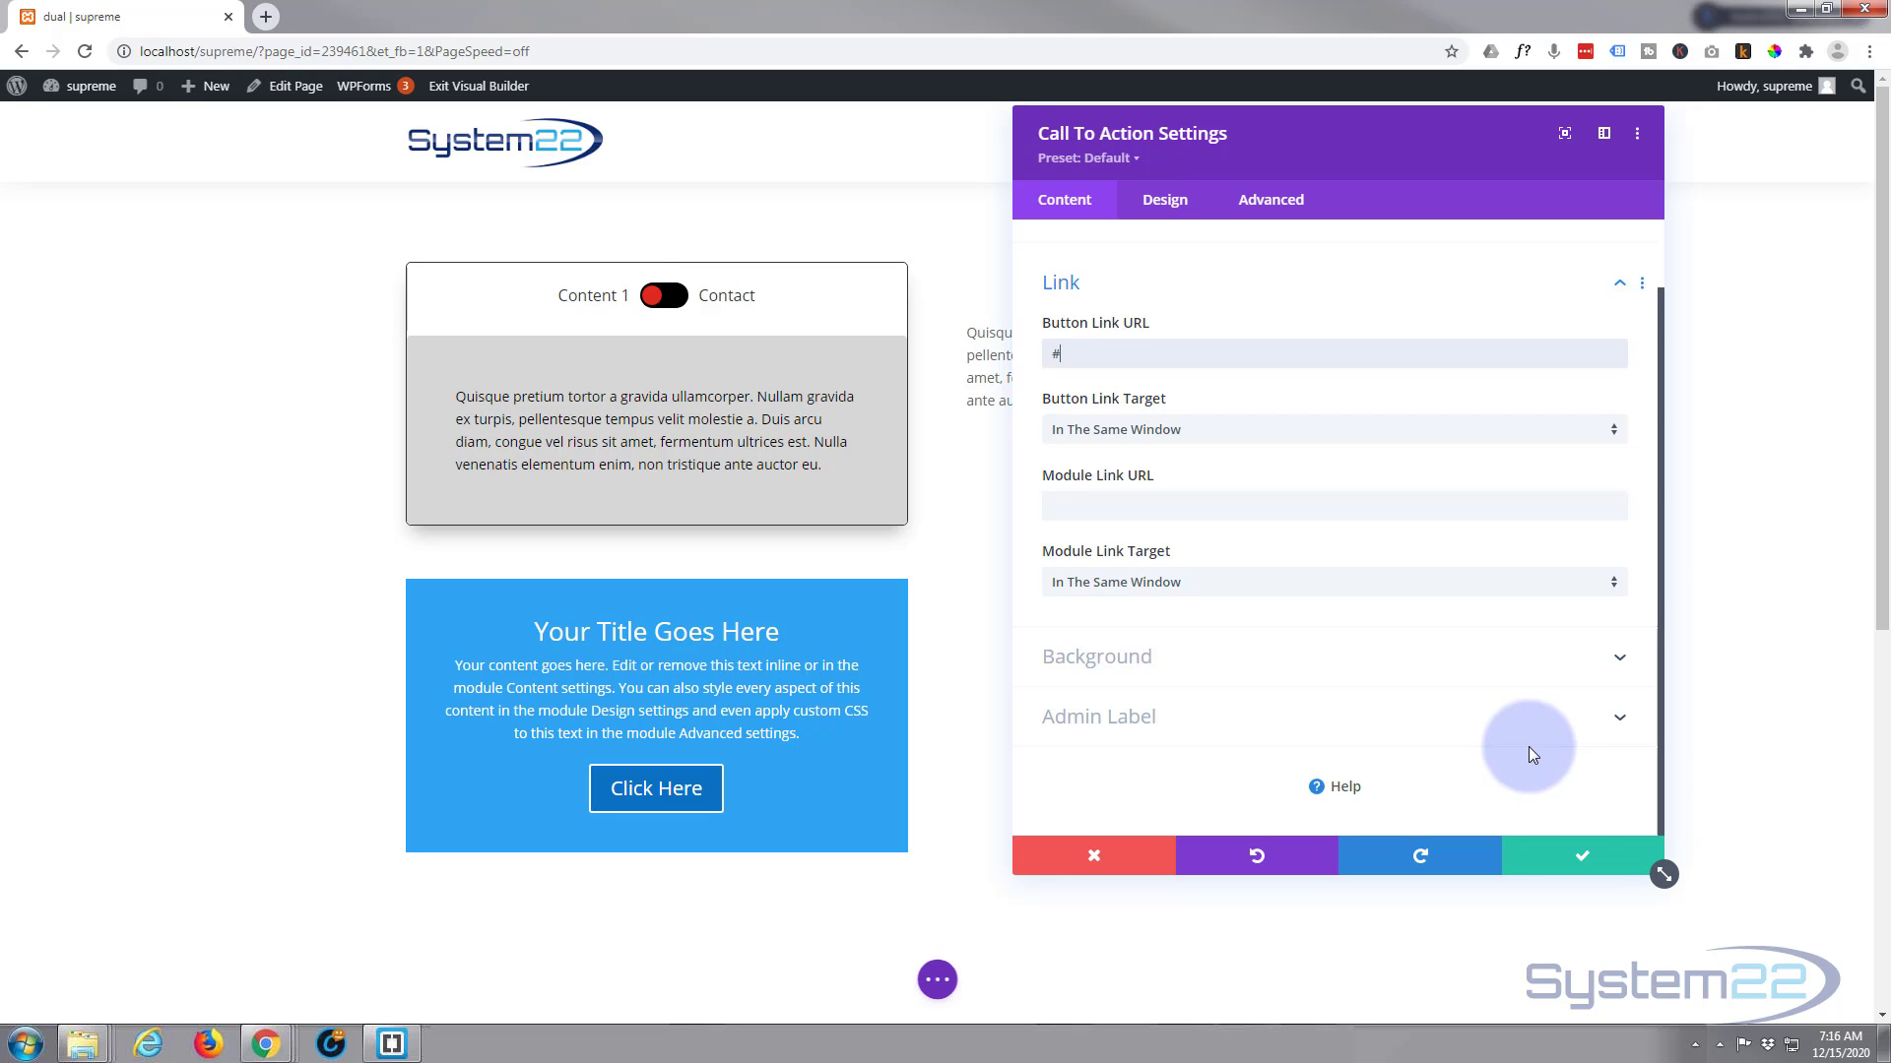
left_click(1585, 855)
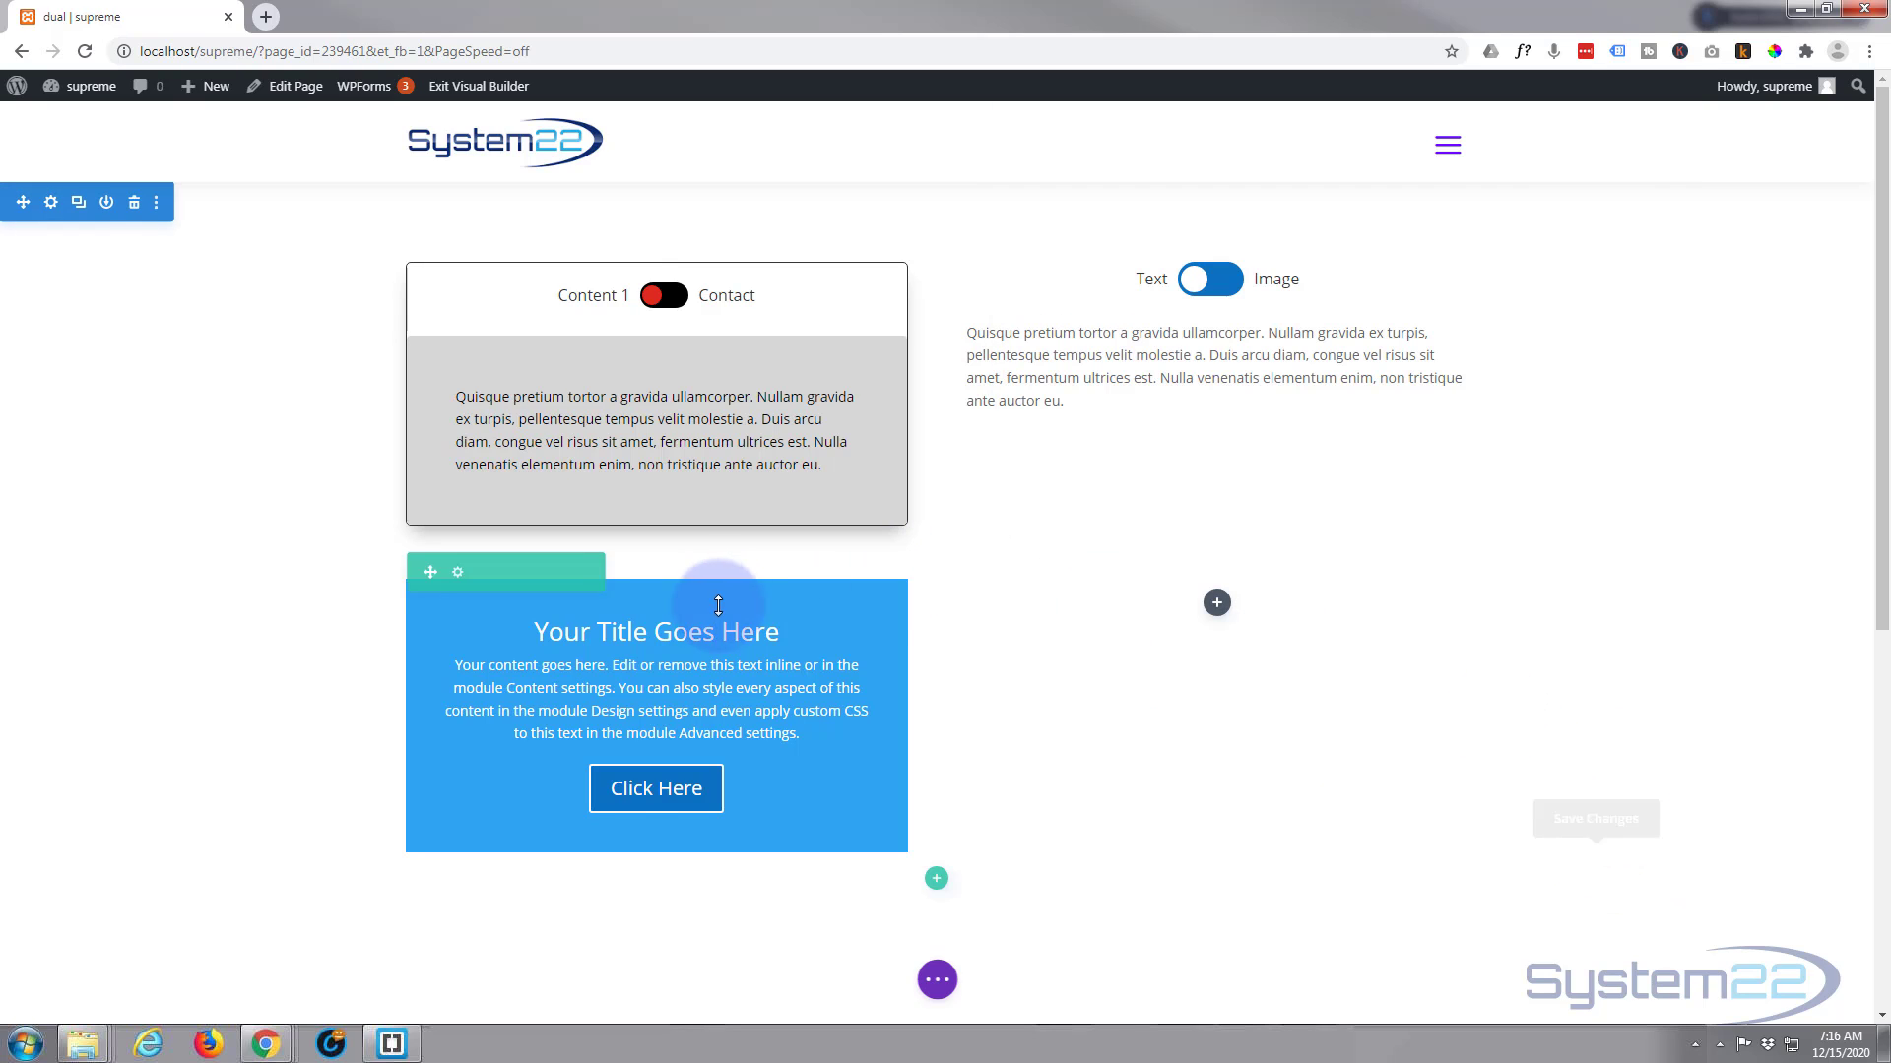
Save the Call To Action module to the library as "pop cta" and delete it from the row
mouse_move(665, 633)
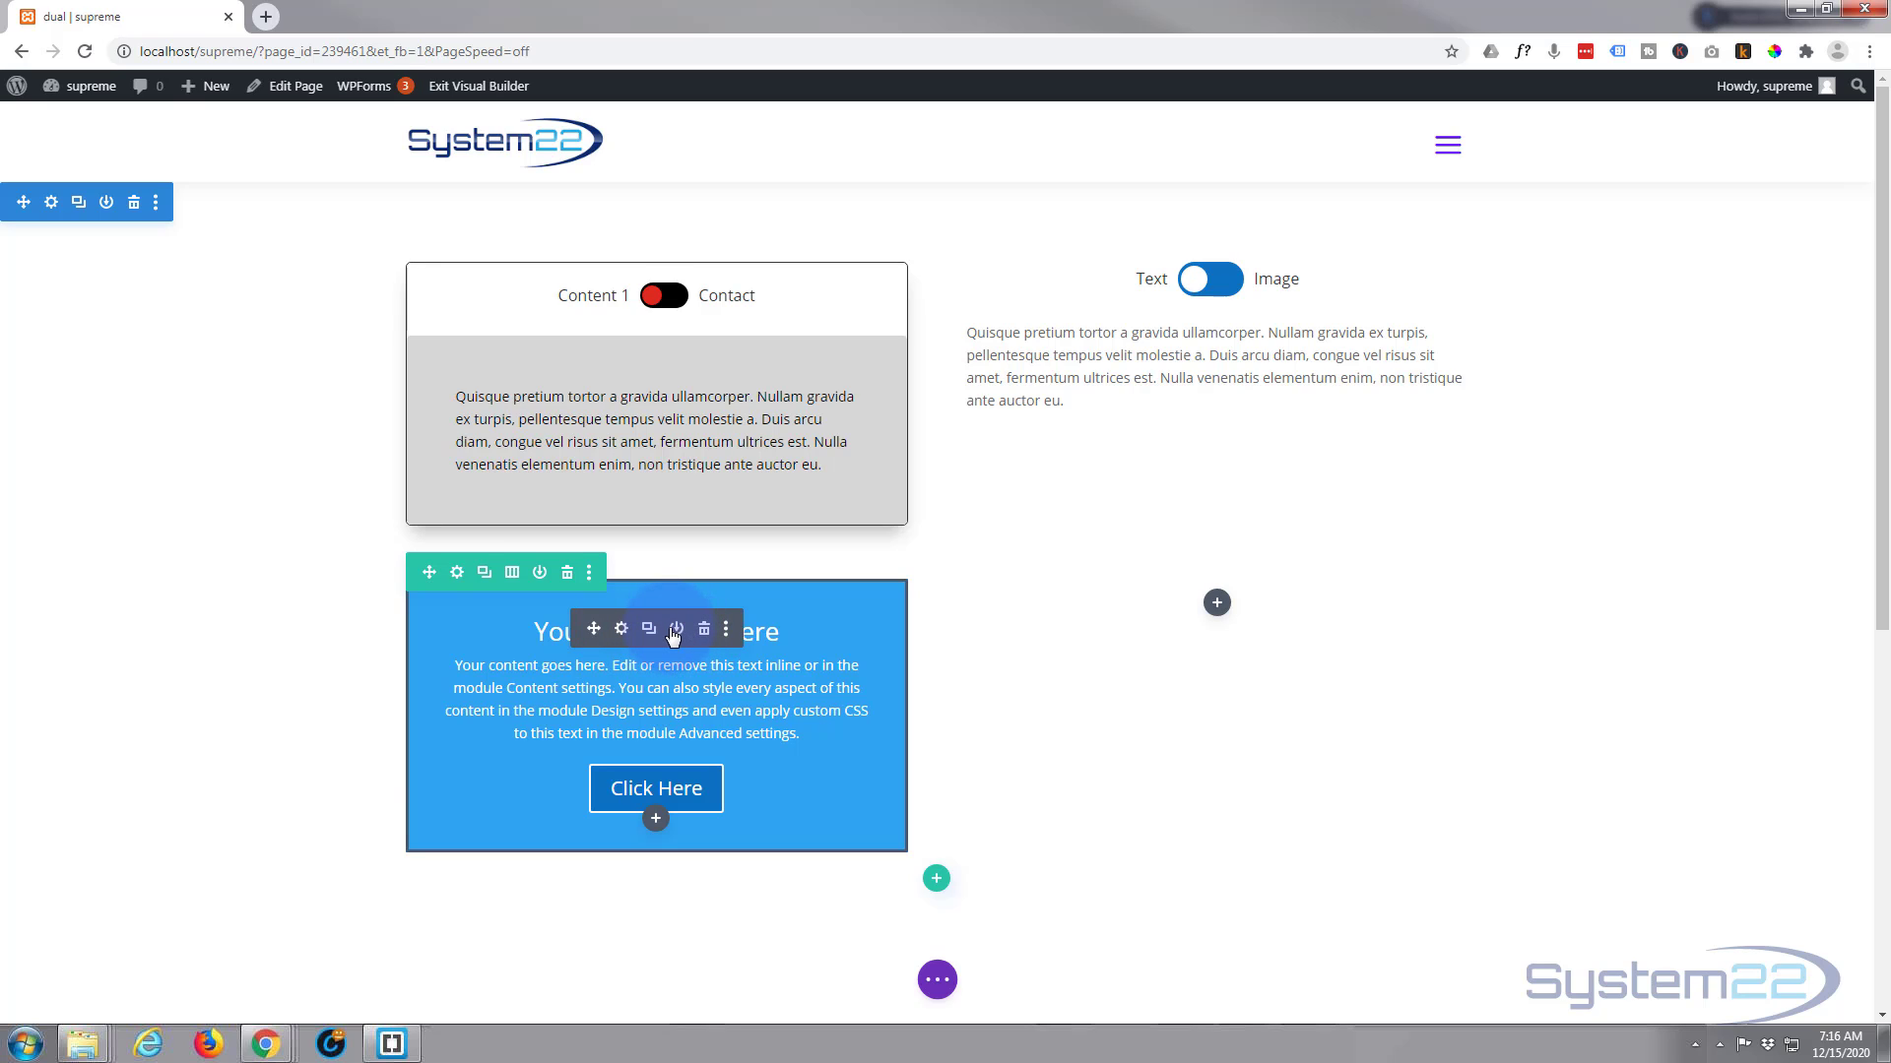
left_click(676, 631)
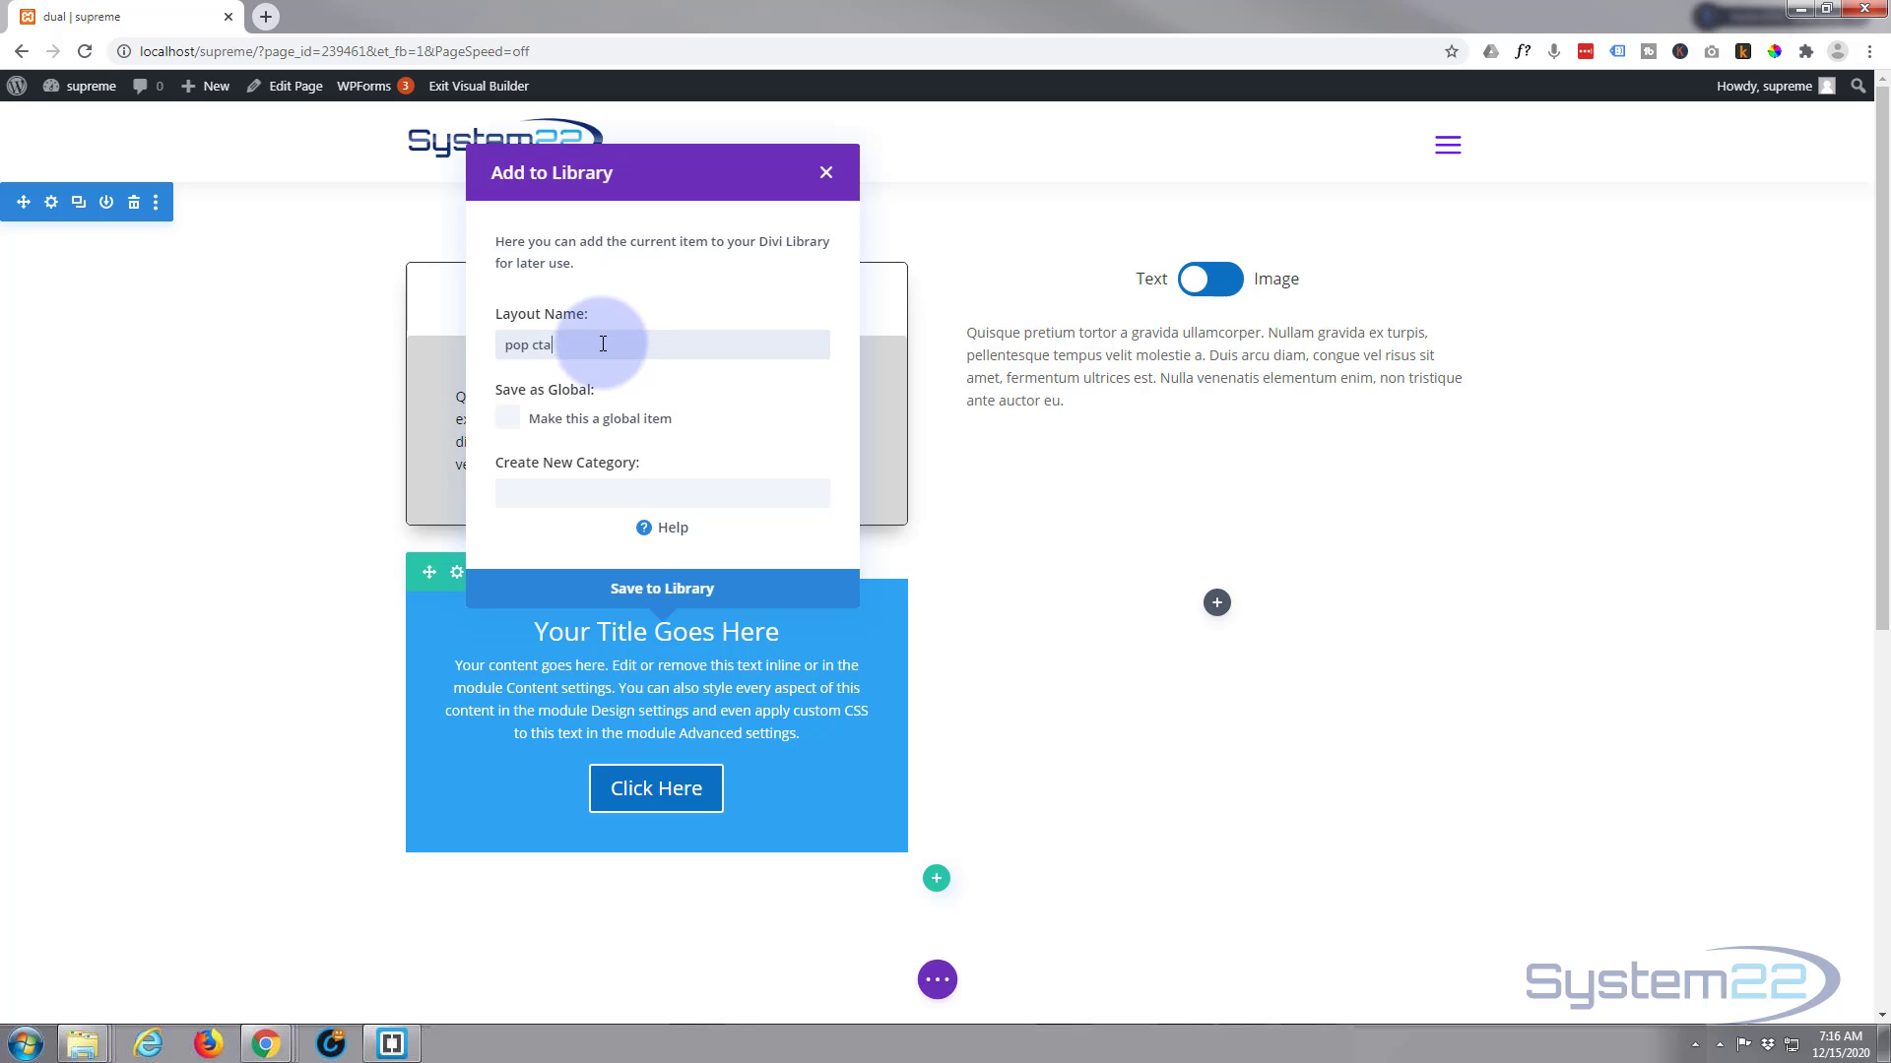
left_click(657, 591)
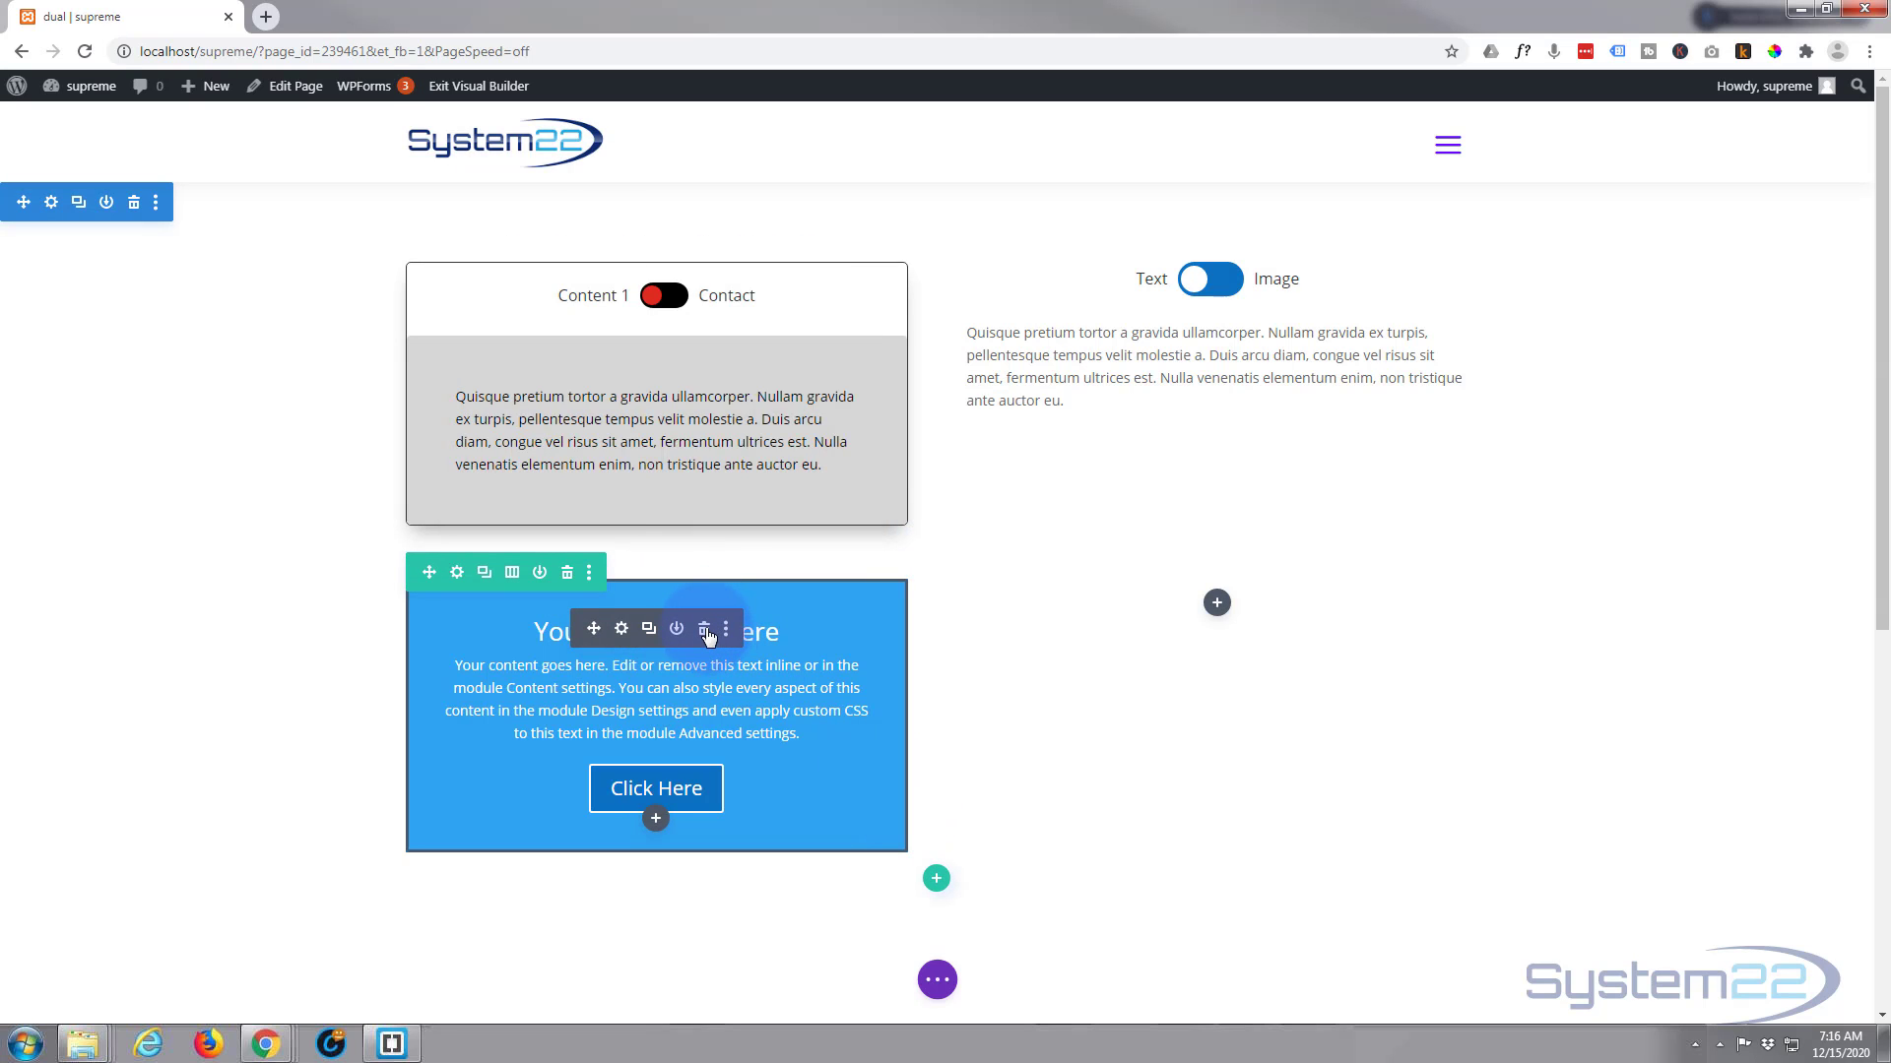
left_click(704, 630)
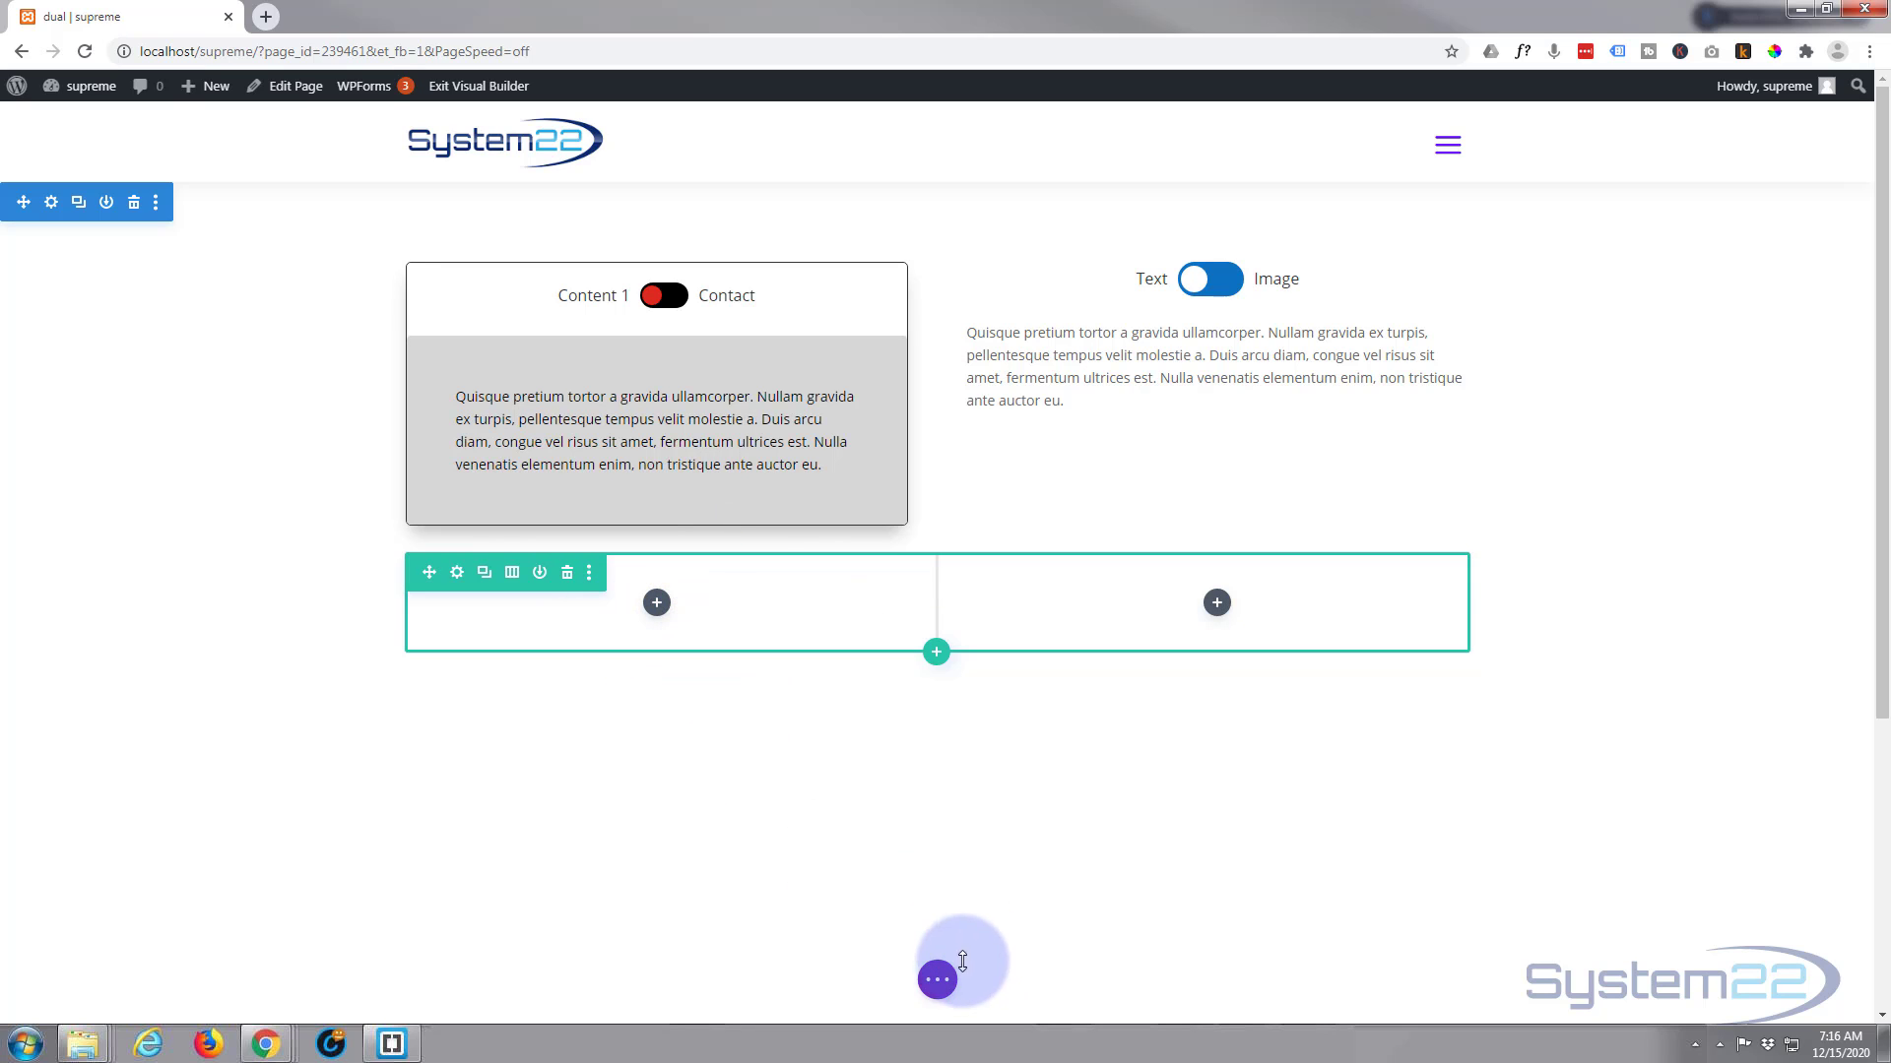
Save the page as a draft and reload it
left_click(939, 993)
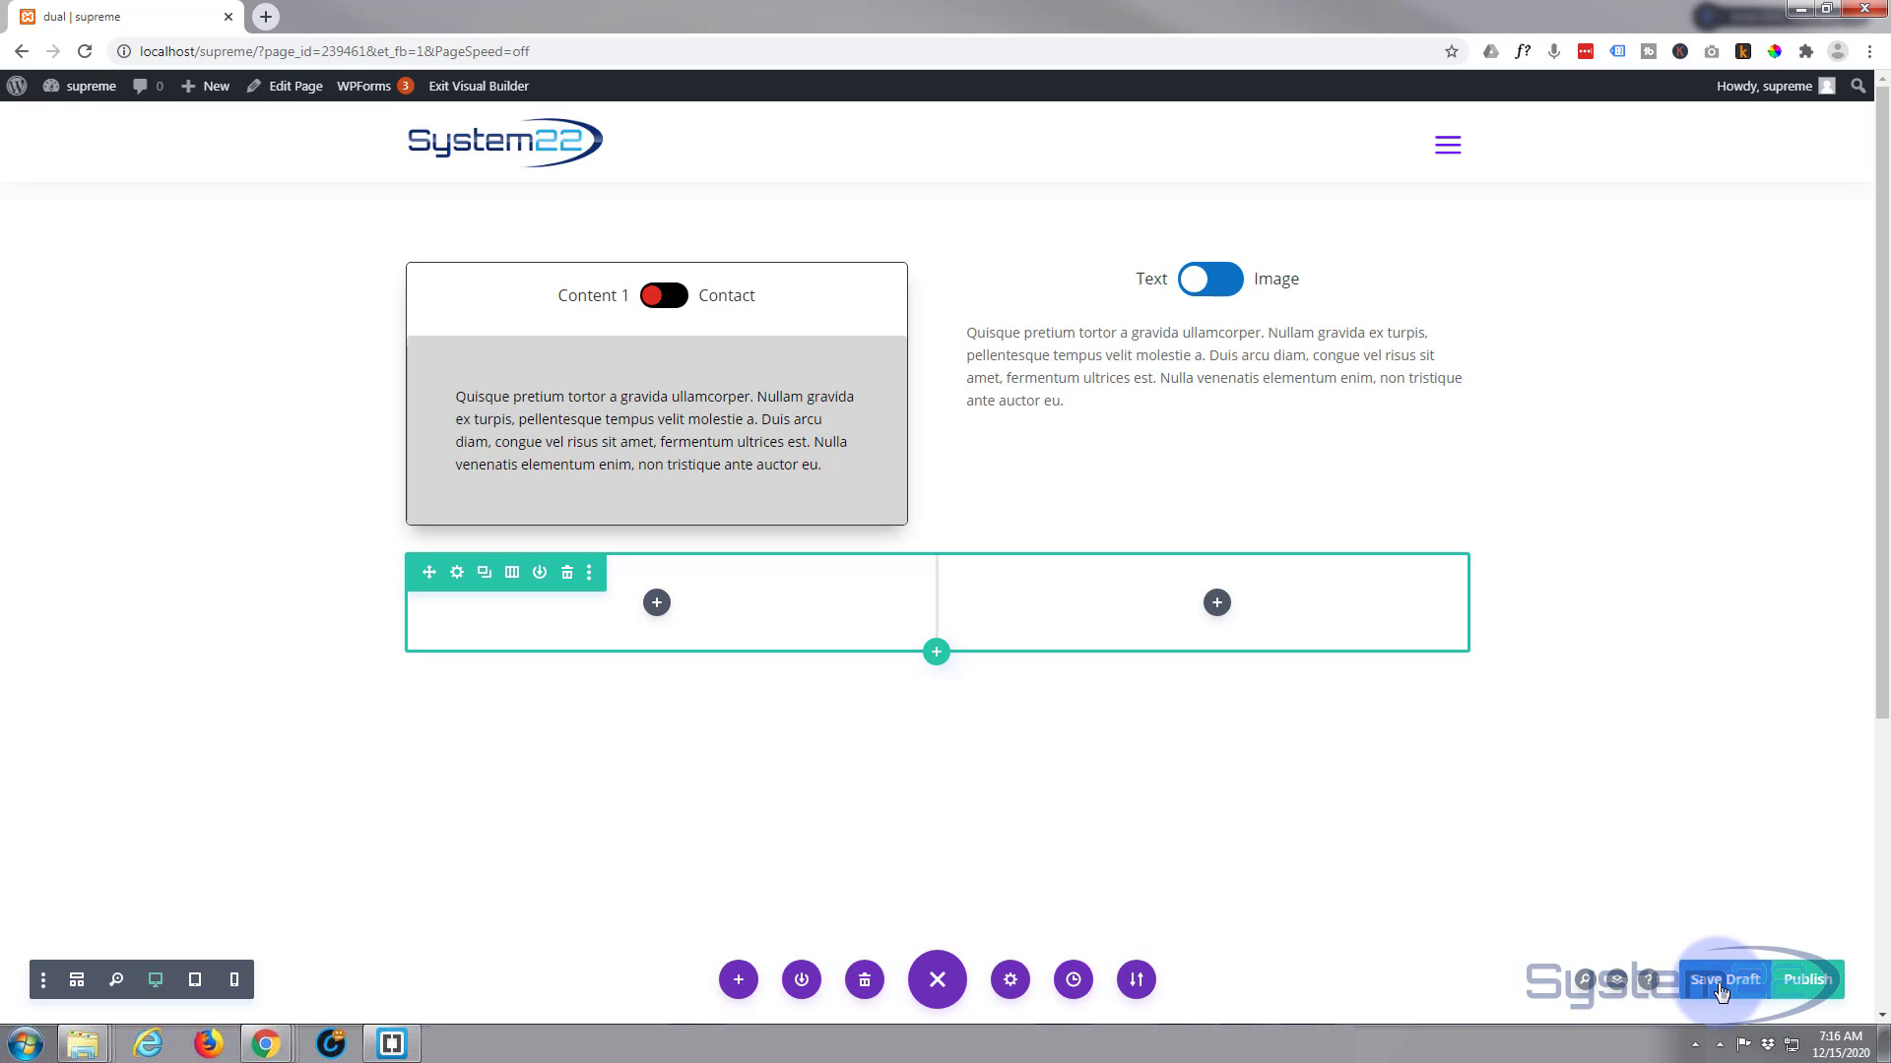
left_click(1722, 990)
mouse_move(189, 78)
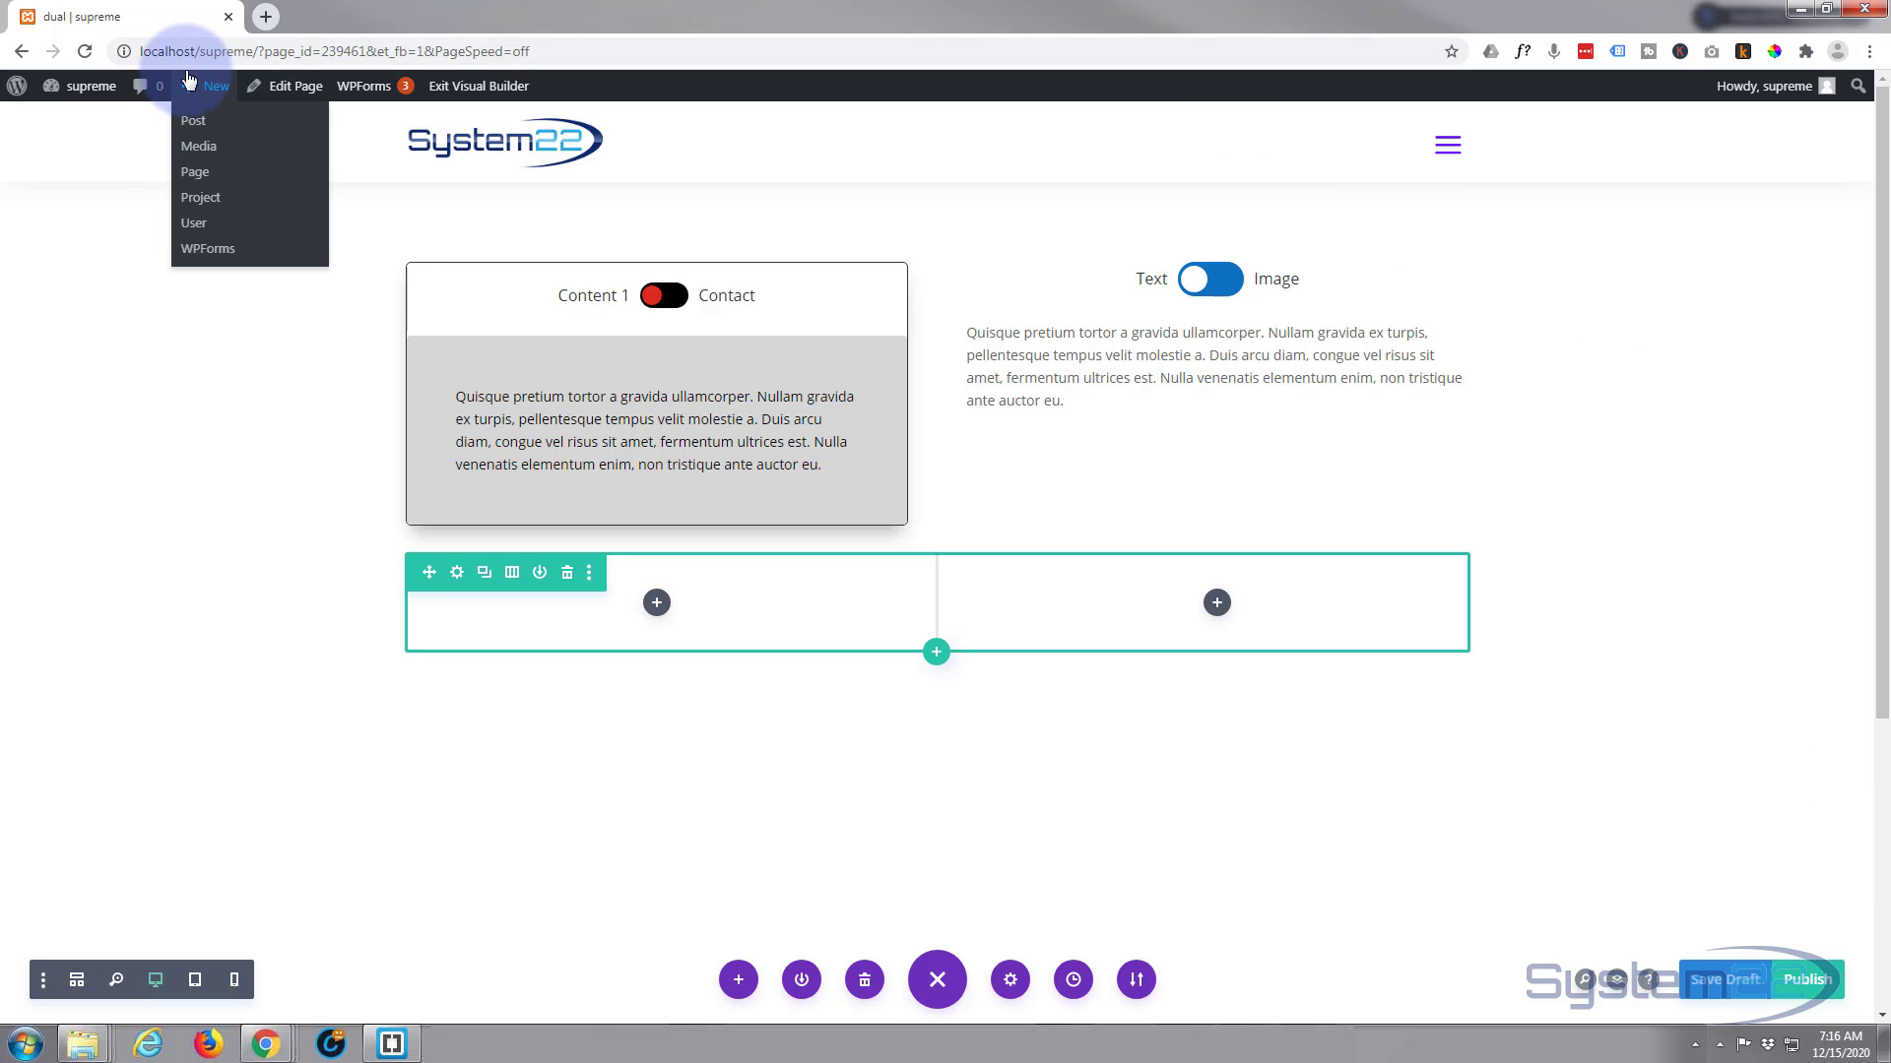
left_click(85, 51)
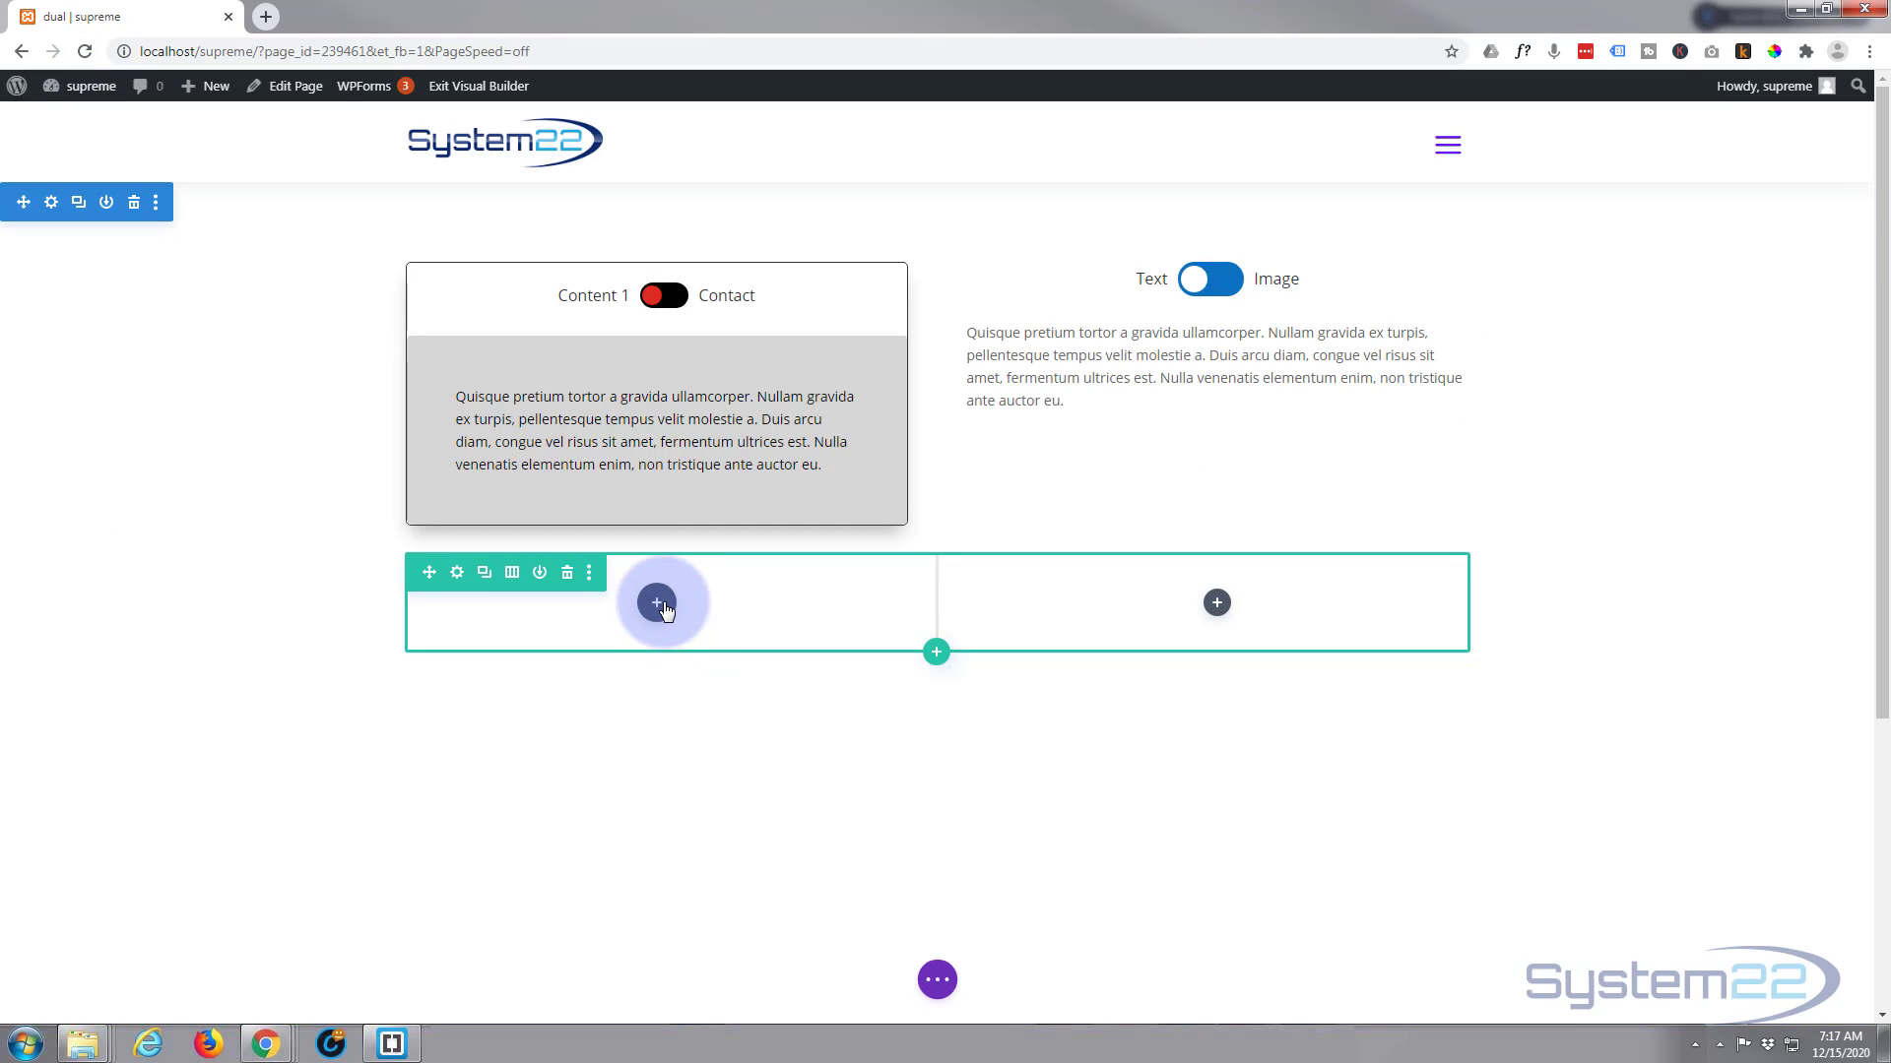
Add a Supreme Content Toggle module to the first column of the empty two-column row
left_click(656, 603)
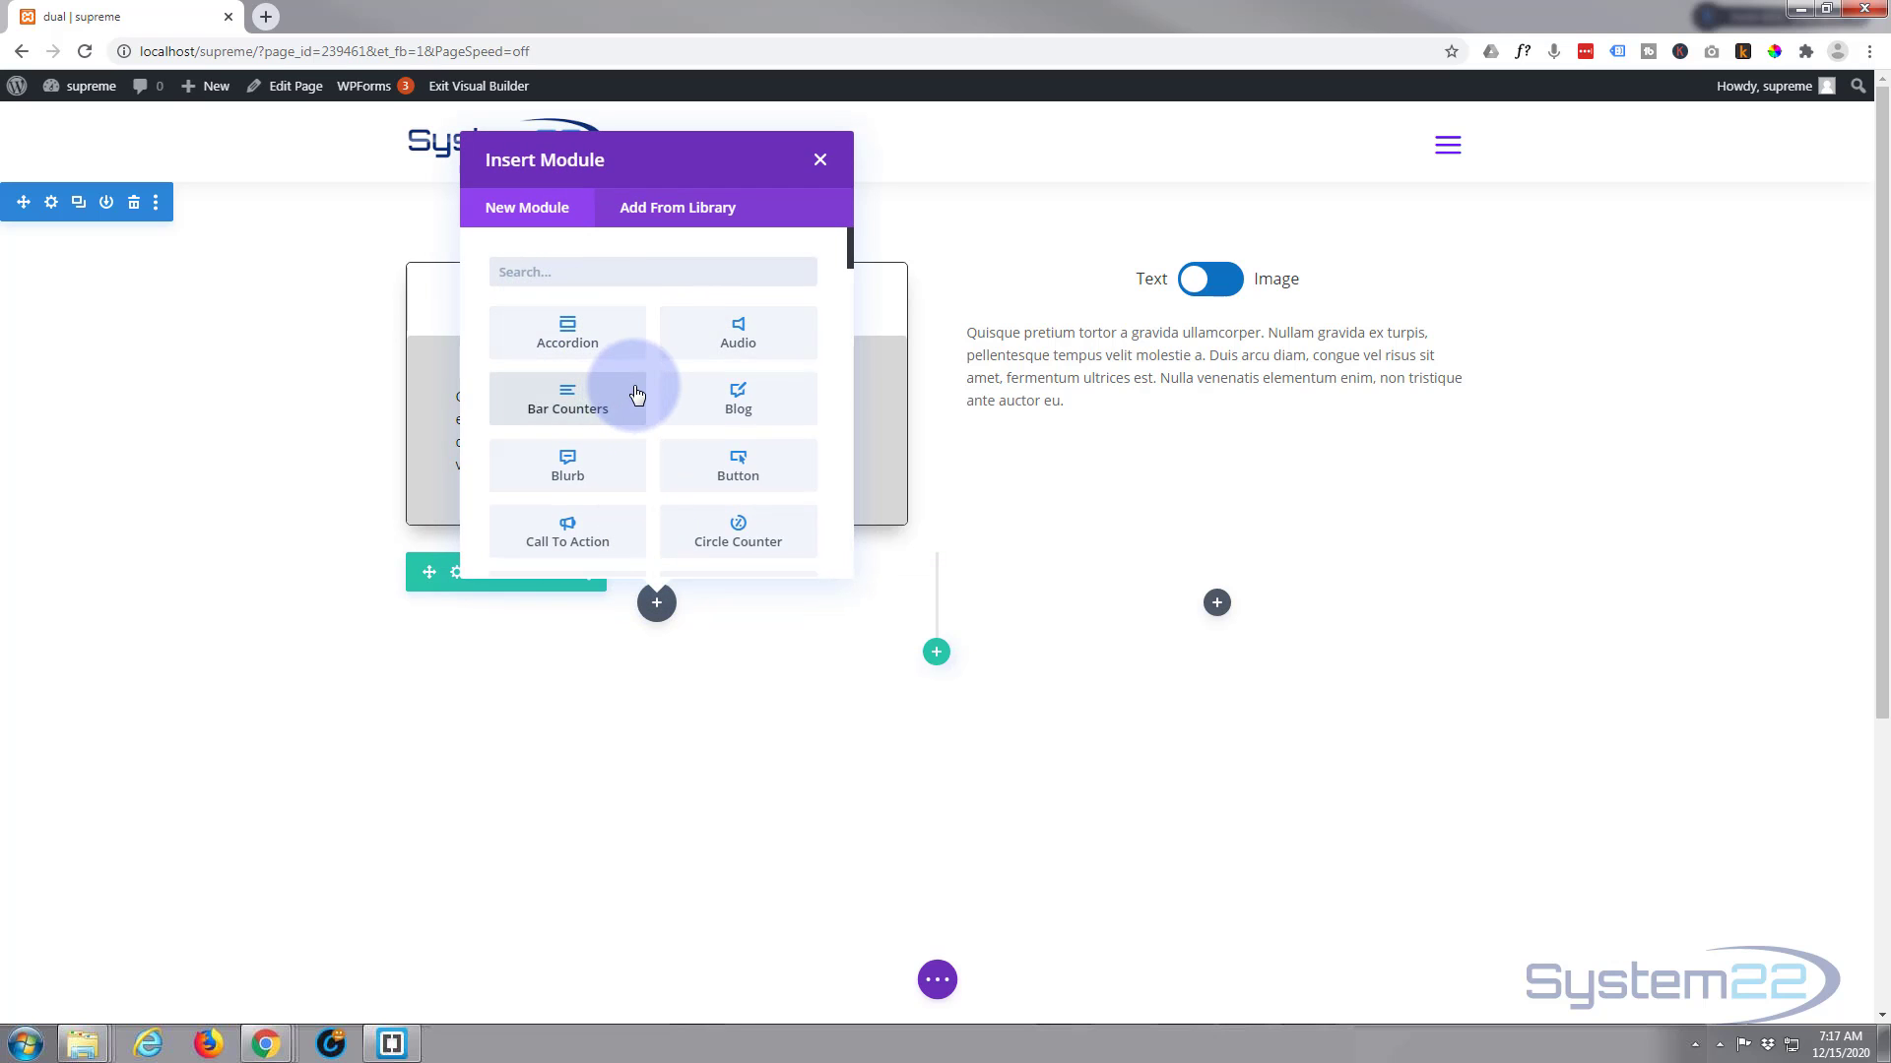
scroll(635, 389, "down", 4)
scroll(641, 389, "down", 8)
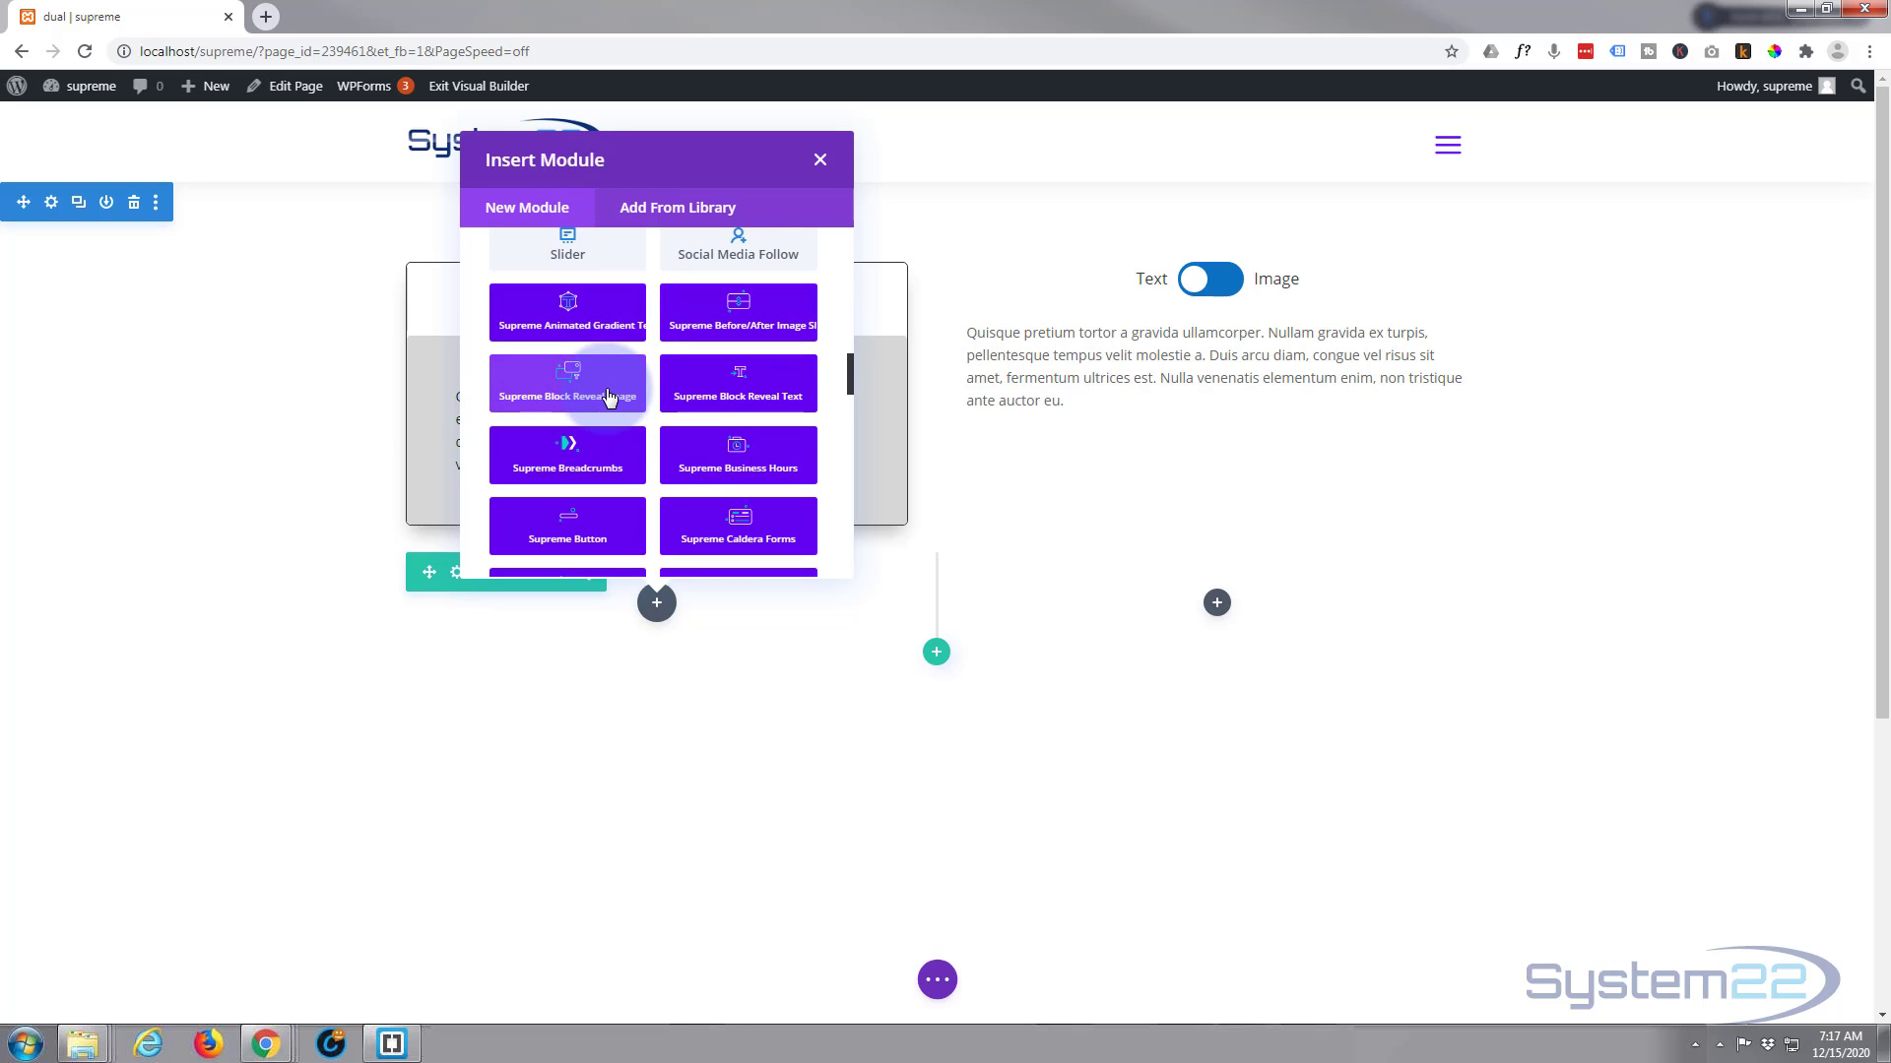
scroll(608, 396, "down", 1)
scroll(608, 396, "down", 1)
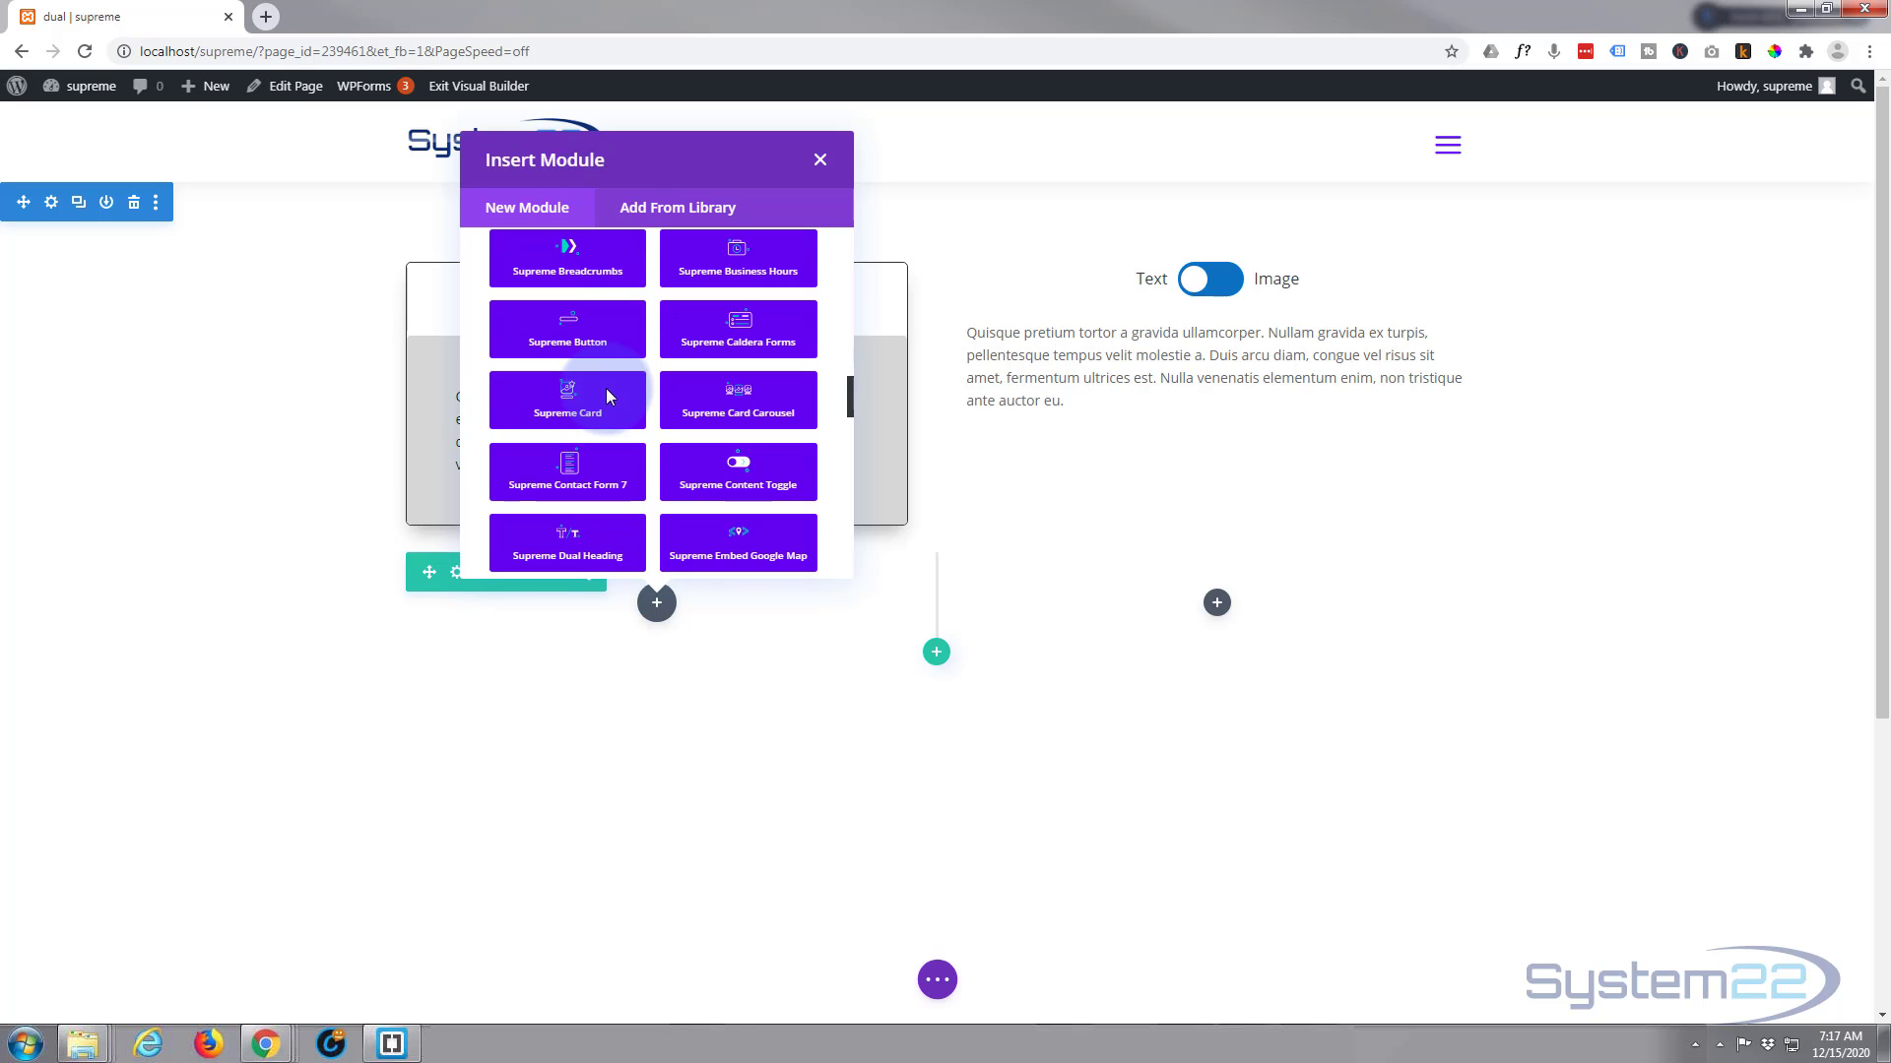
scroll(607, 396, "down", 1)
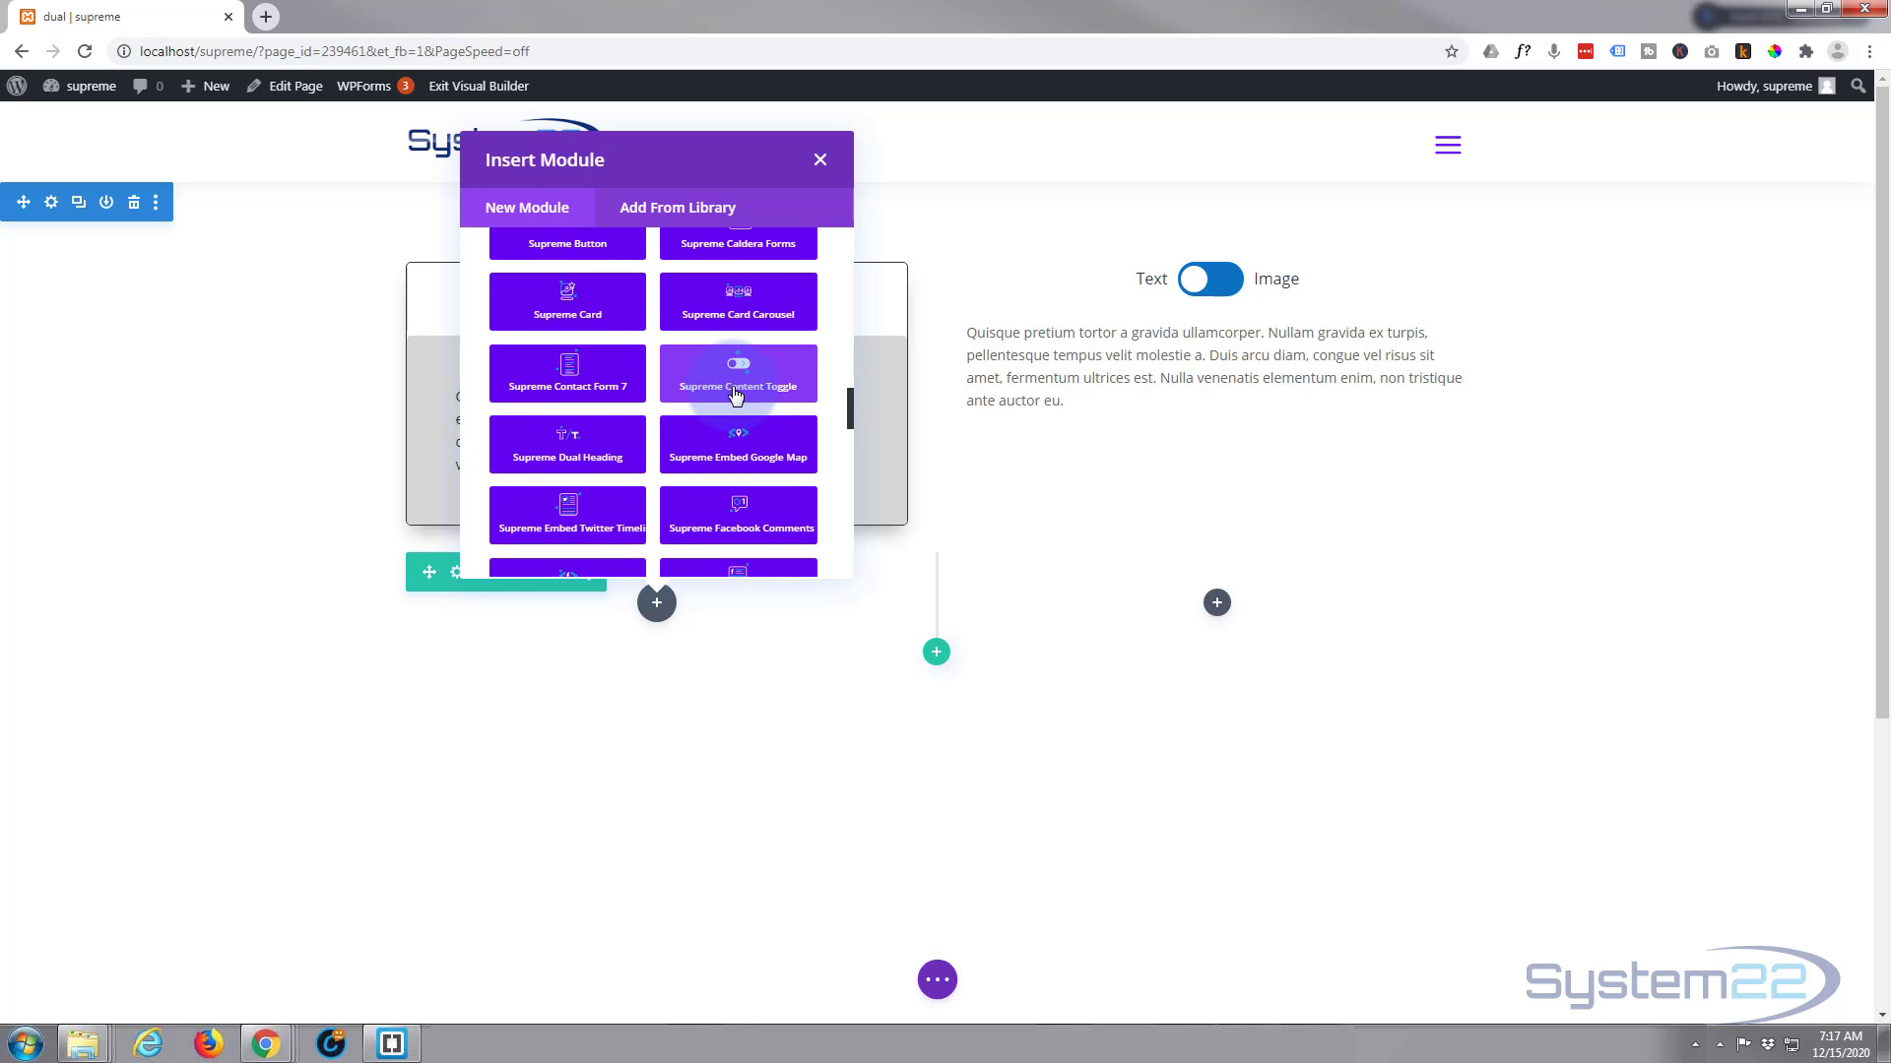
left_click(737, 390)
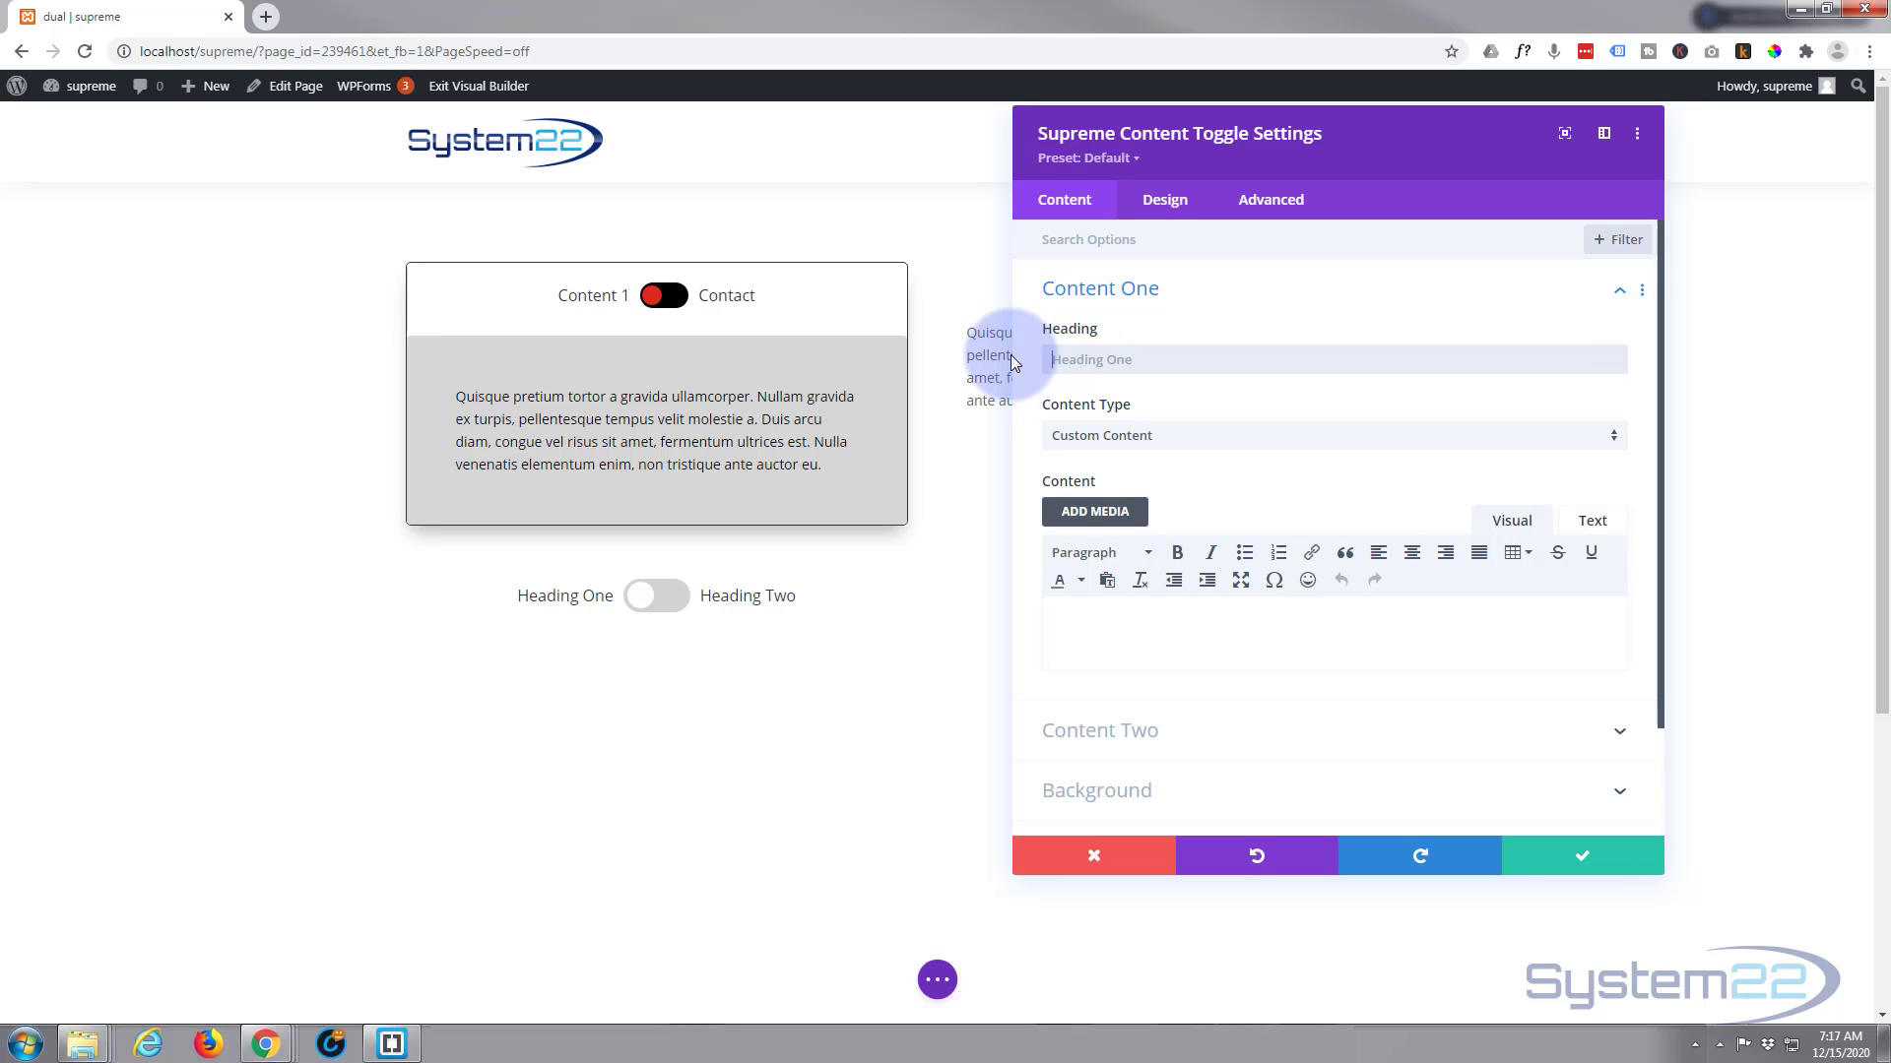
Set the Content One heading to "Content 1" and paste the "Quisque pretium tortor" placeholder paragraph as its custom content
type("Content")
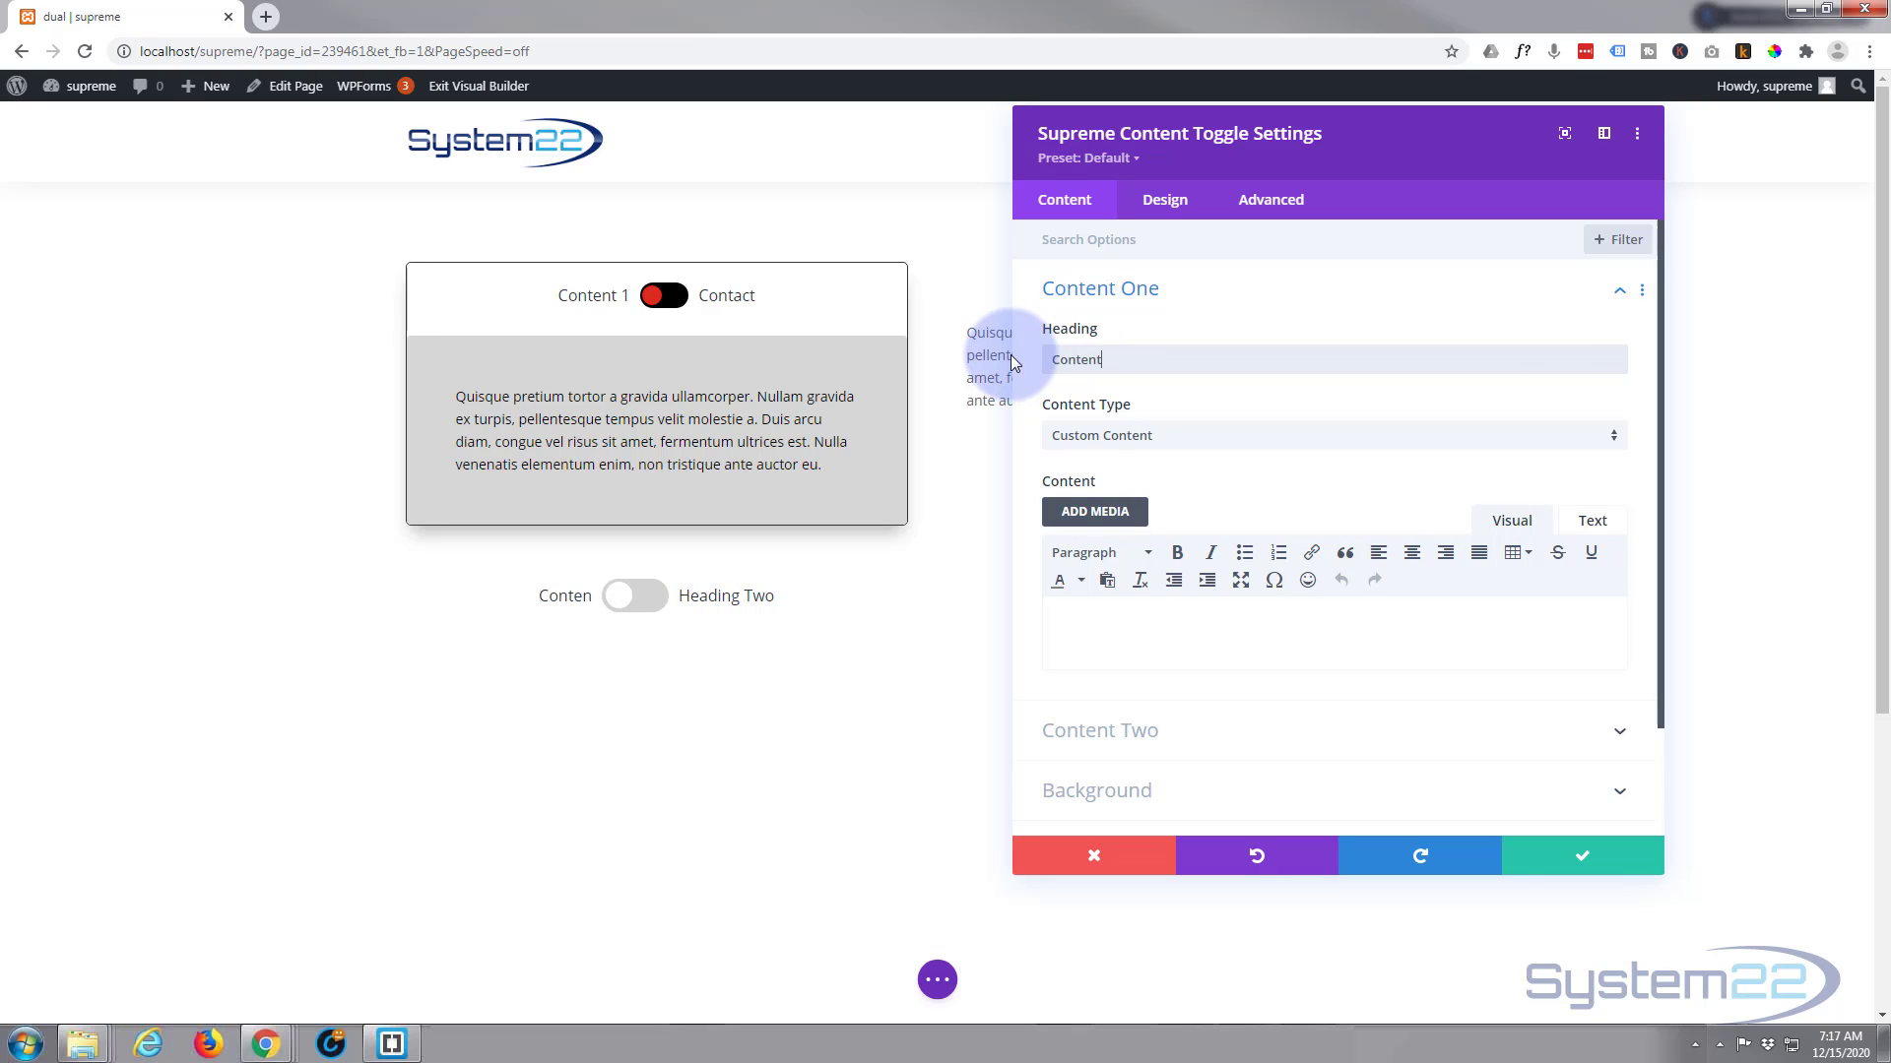
type(" 1")
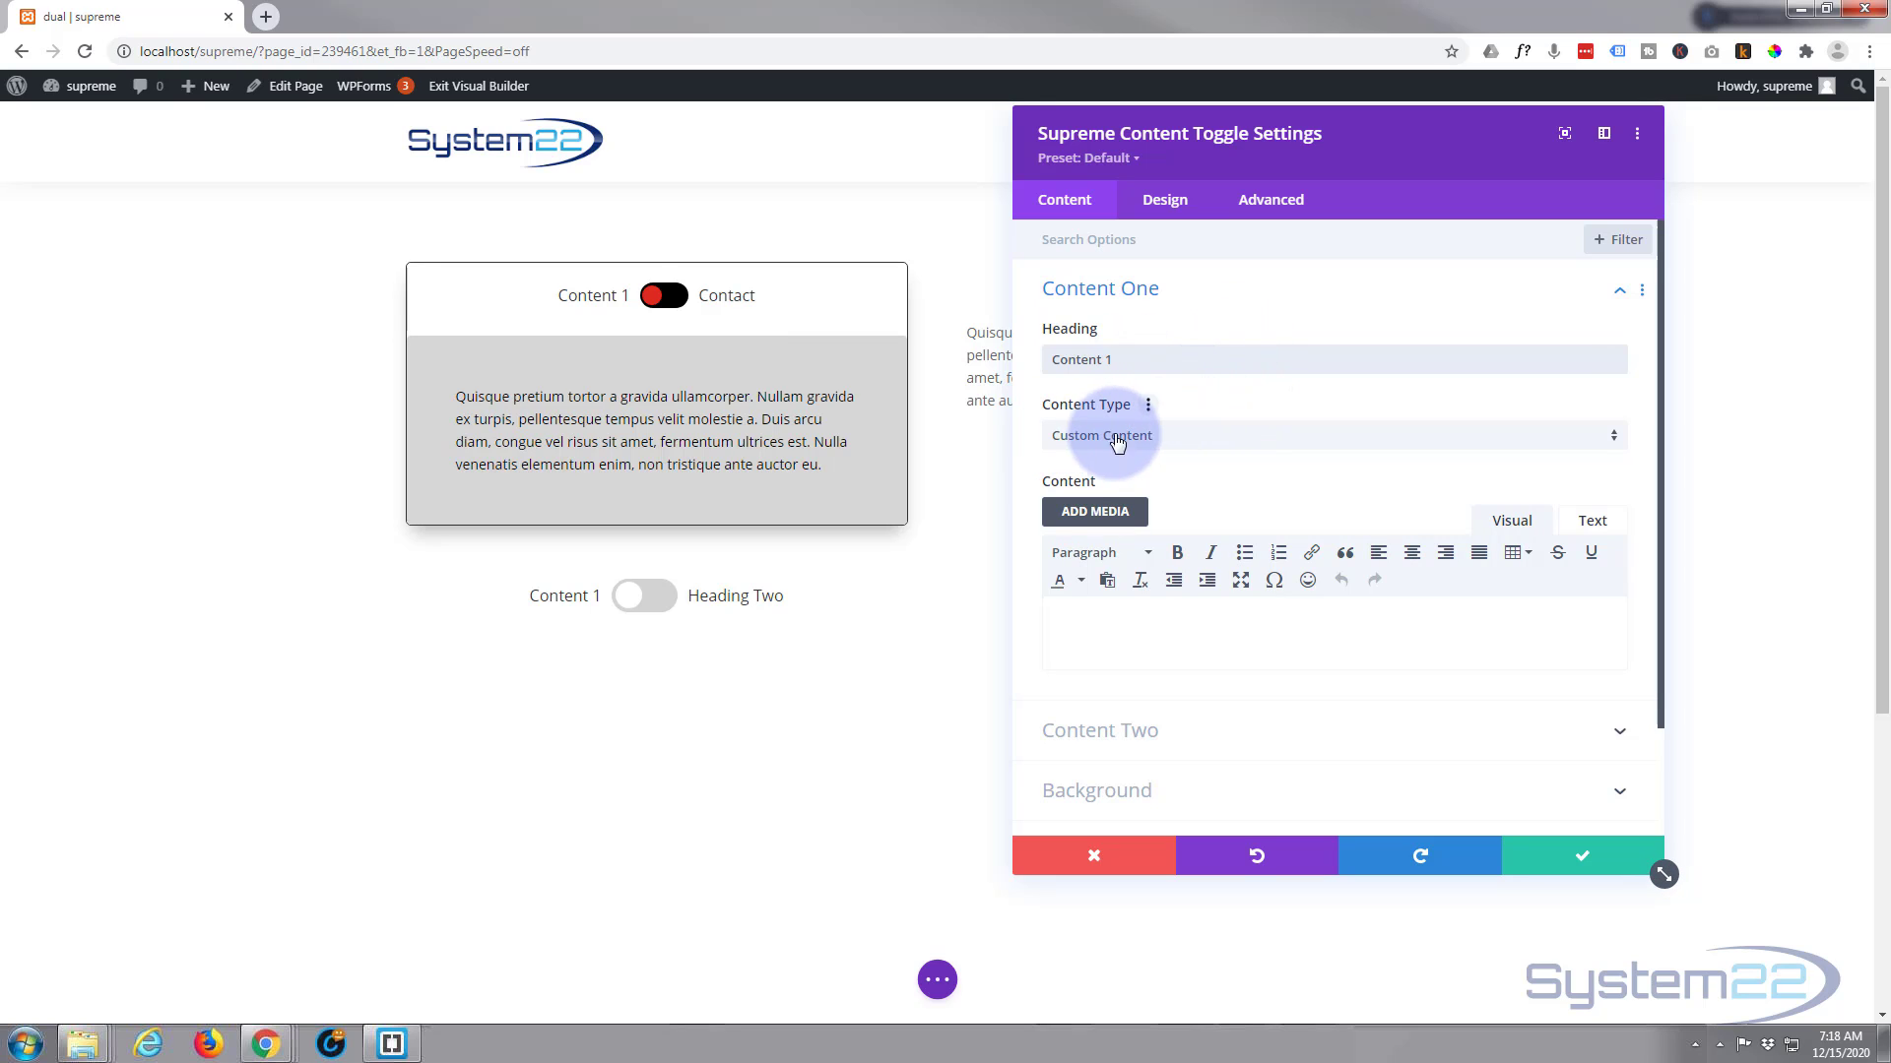
left_click(1107, 627)
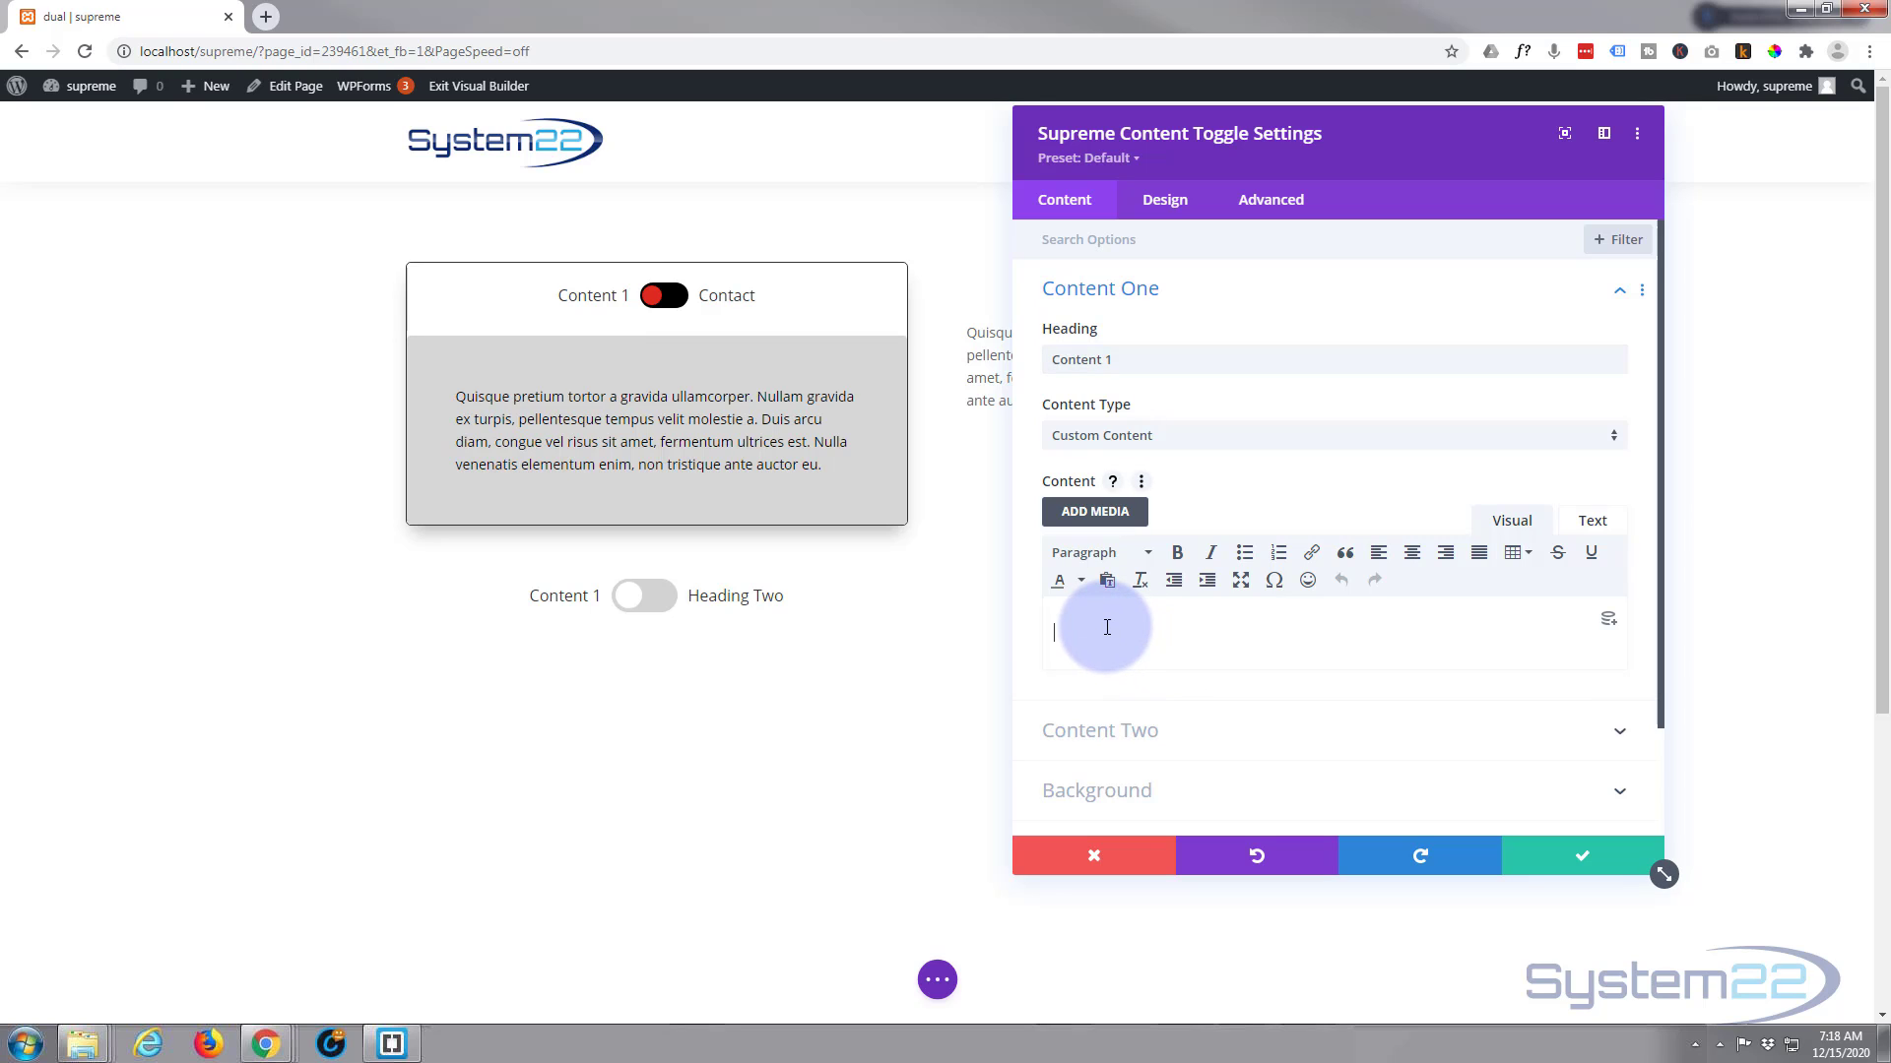
type("Quisque pretium tortor a gravida ullamcorper. Nullam gravida ex turpis, pellentesque tempus velit molestie a. Duis arcu diam, congue vel risus sit amet, fermentum ultrices est. Nulla venenatis elementum enim, non tristique ante auctor eu.")
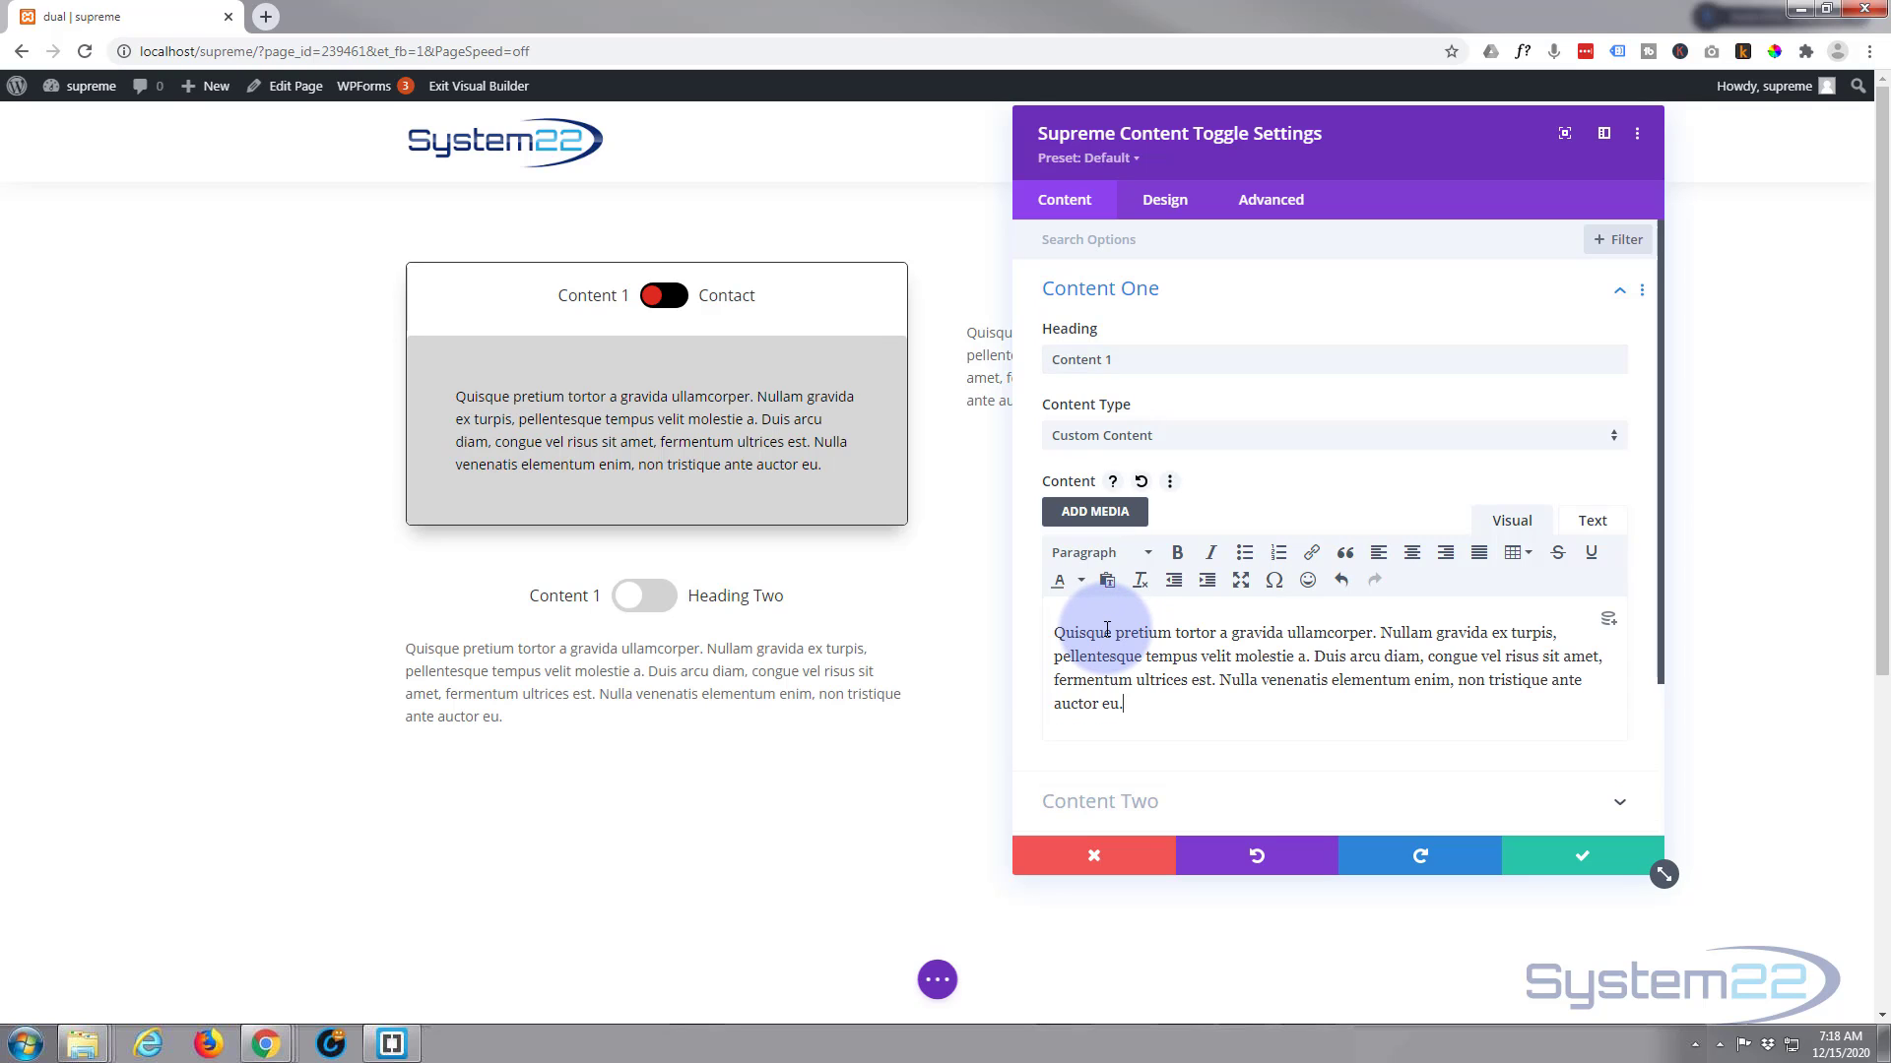
Set the Content Two heading to "Content 2"
scroll(1263, 518, "down", 2)
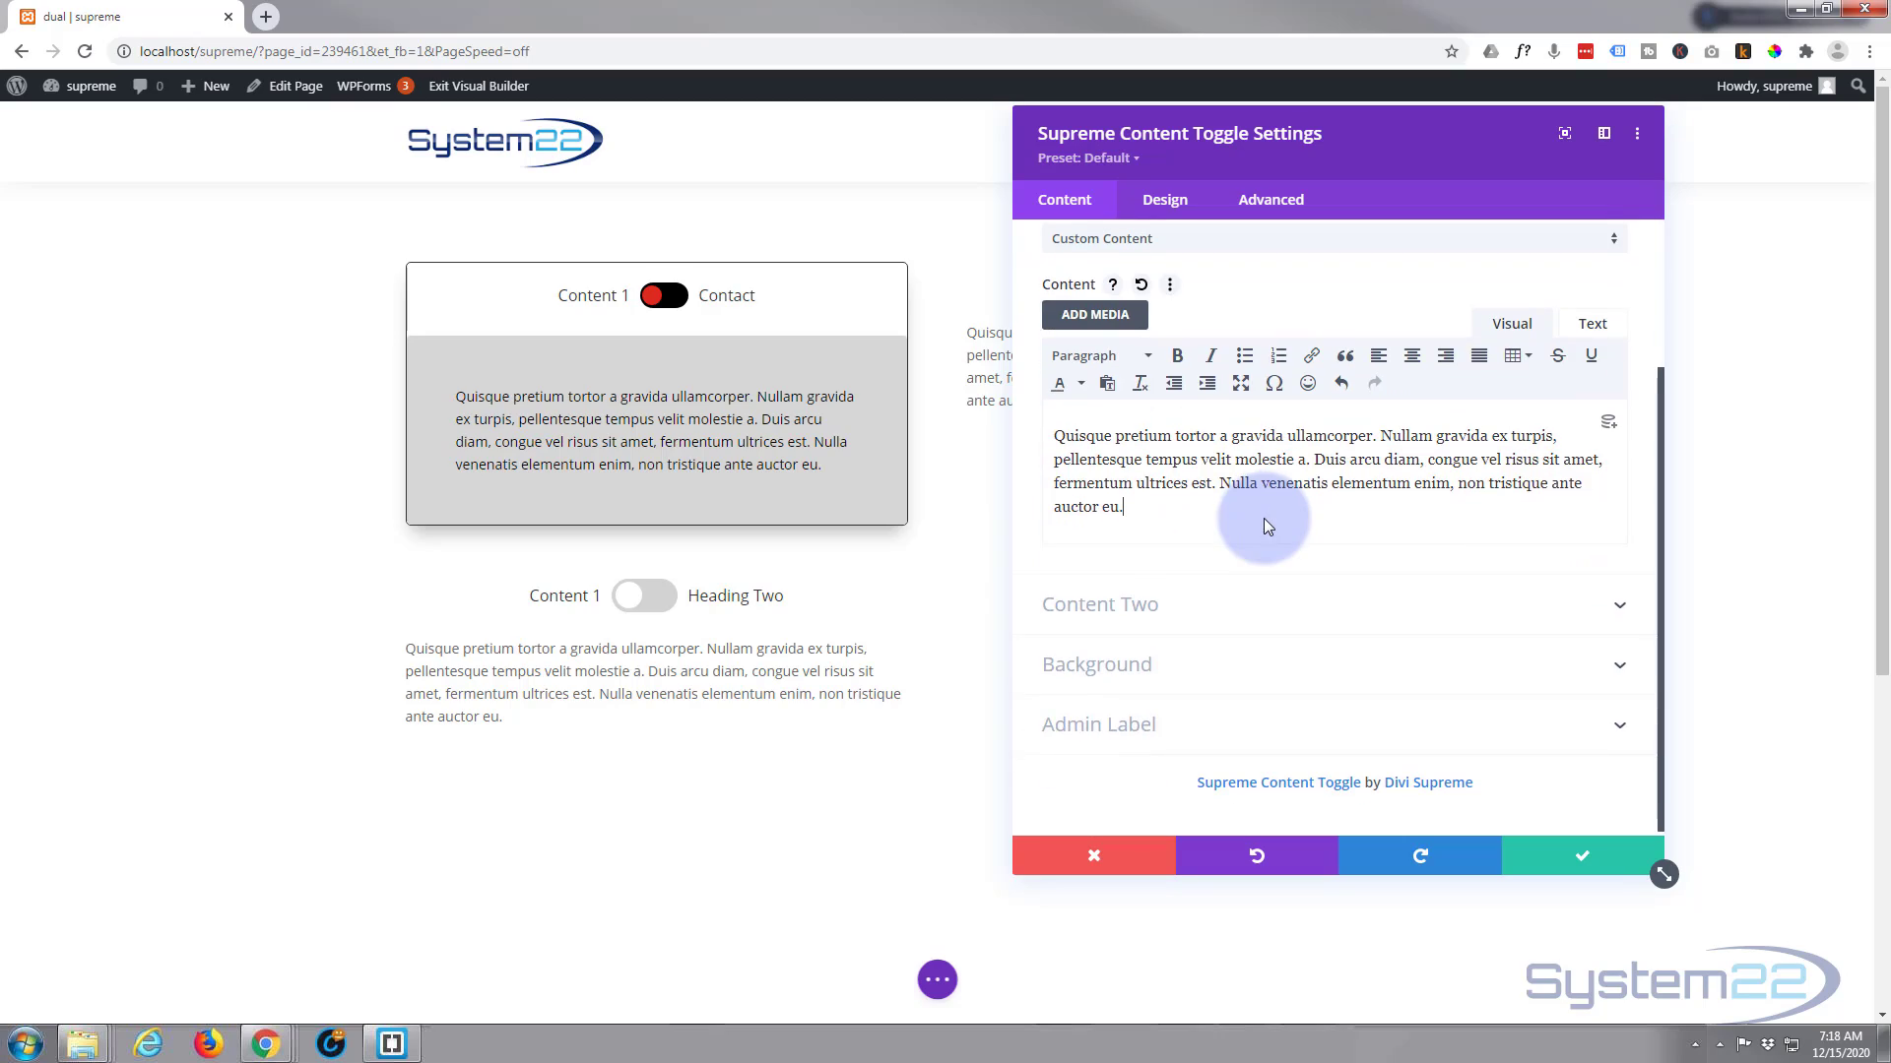
left_click(1218, 598)
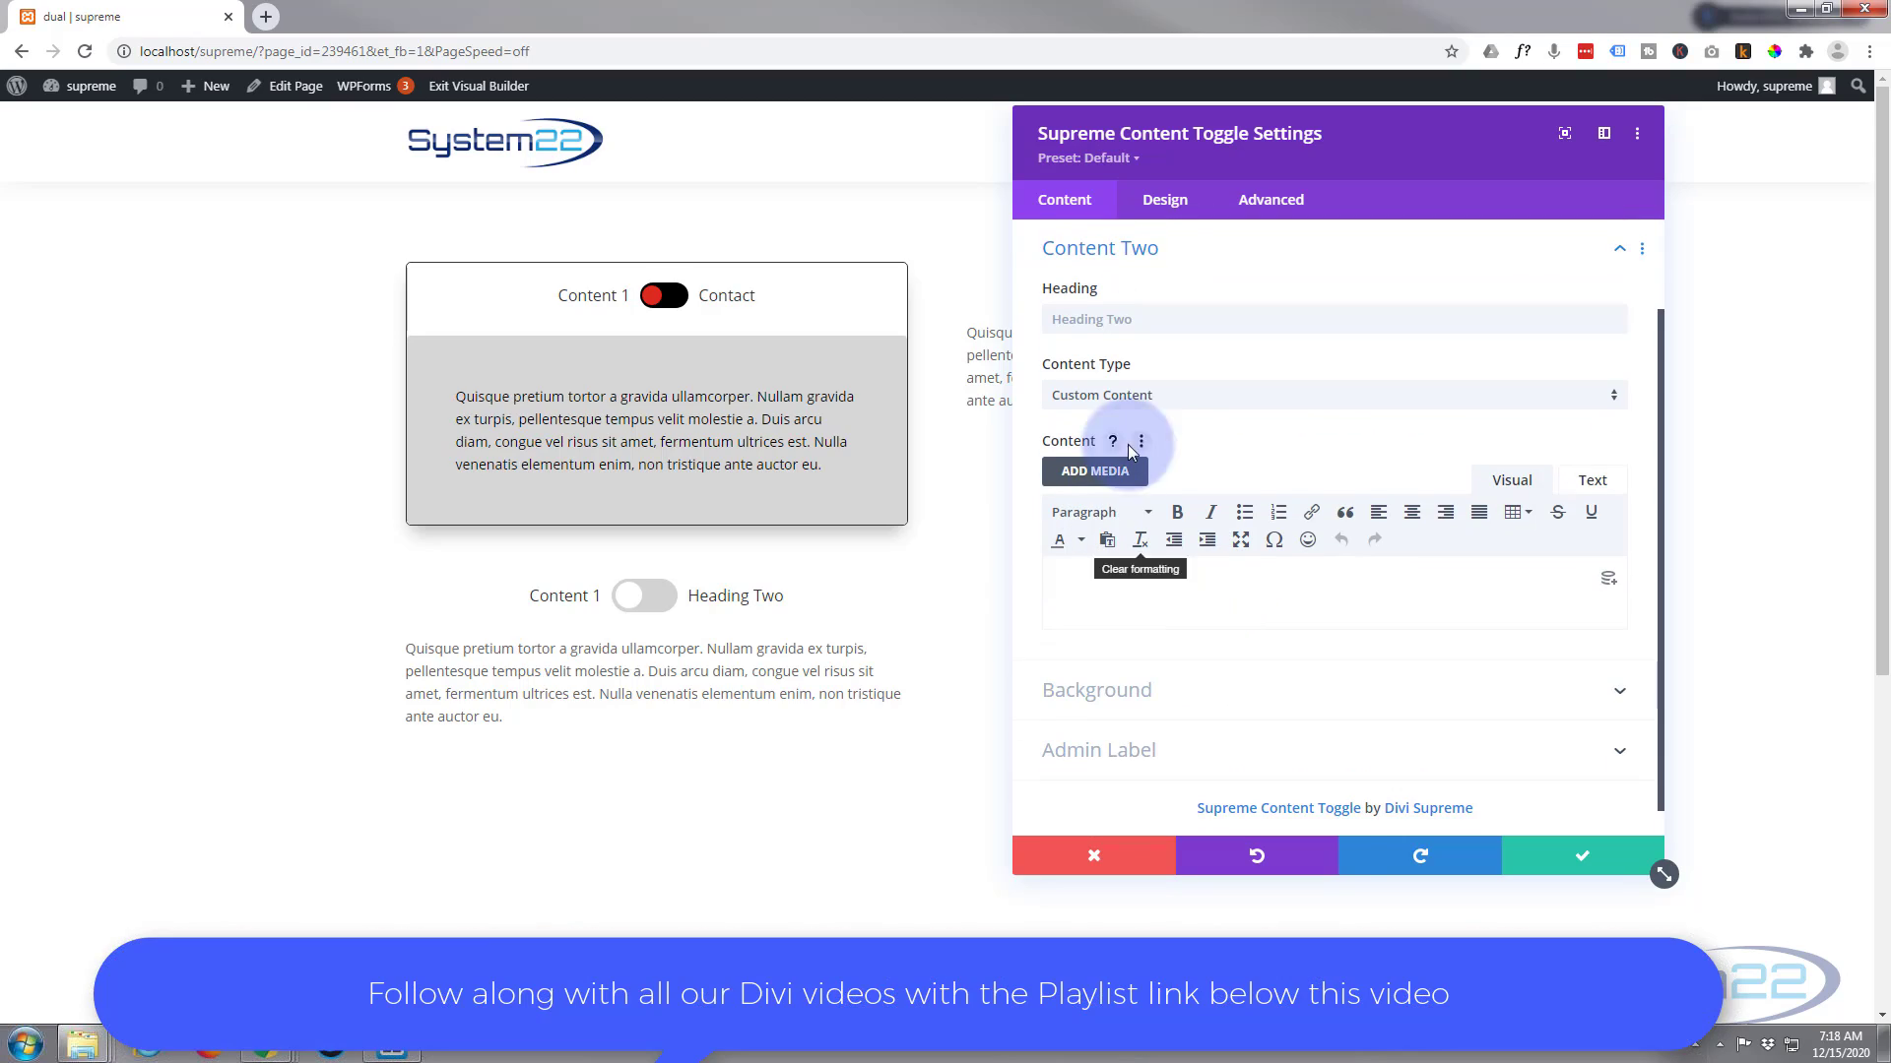
left_click(1124, 320)
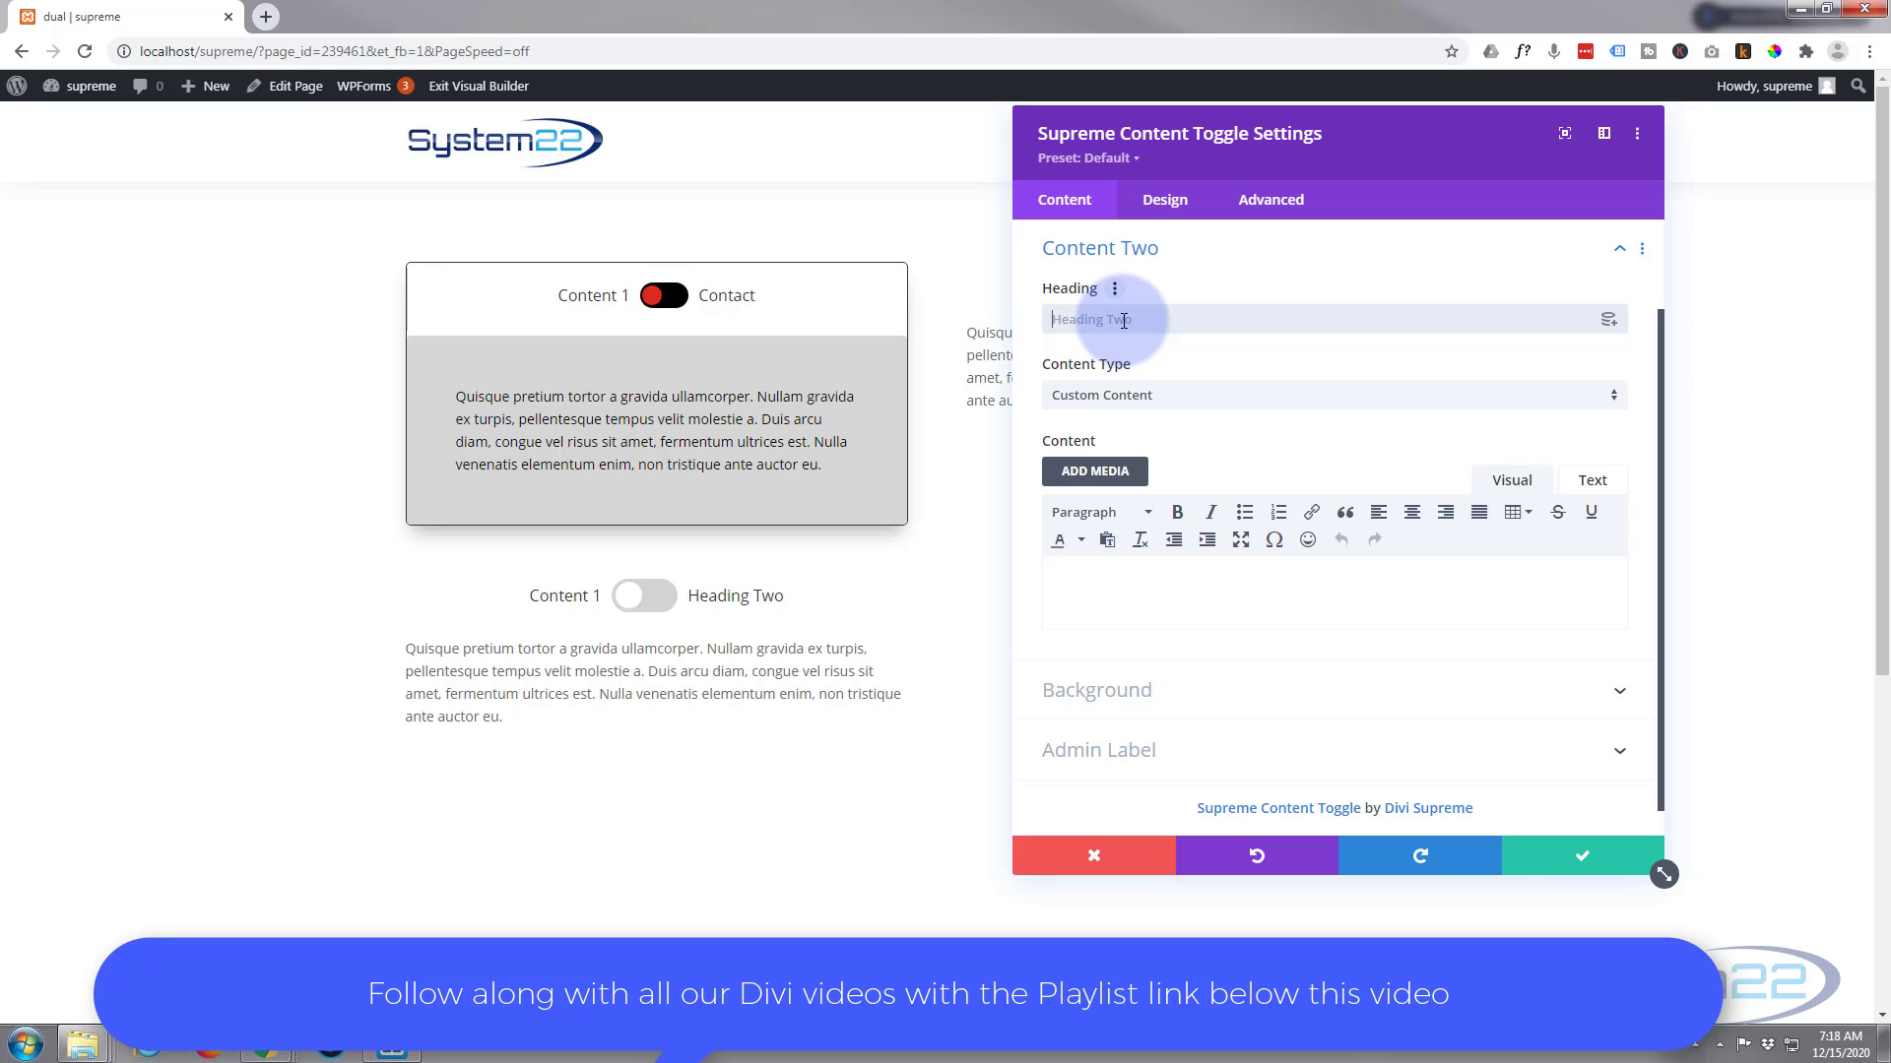
type("Content ")
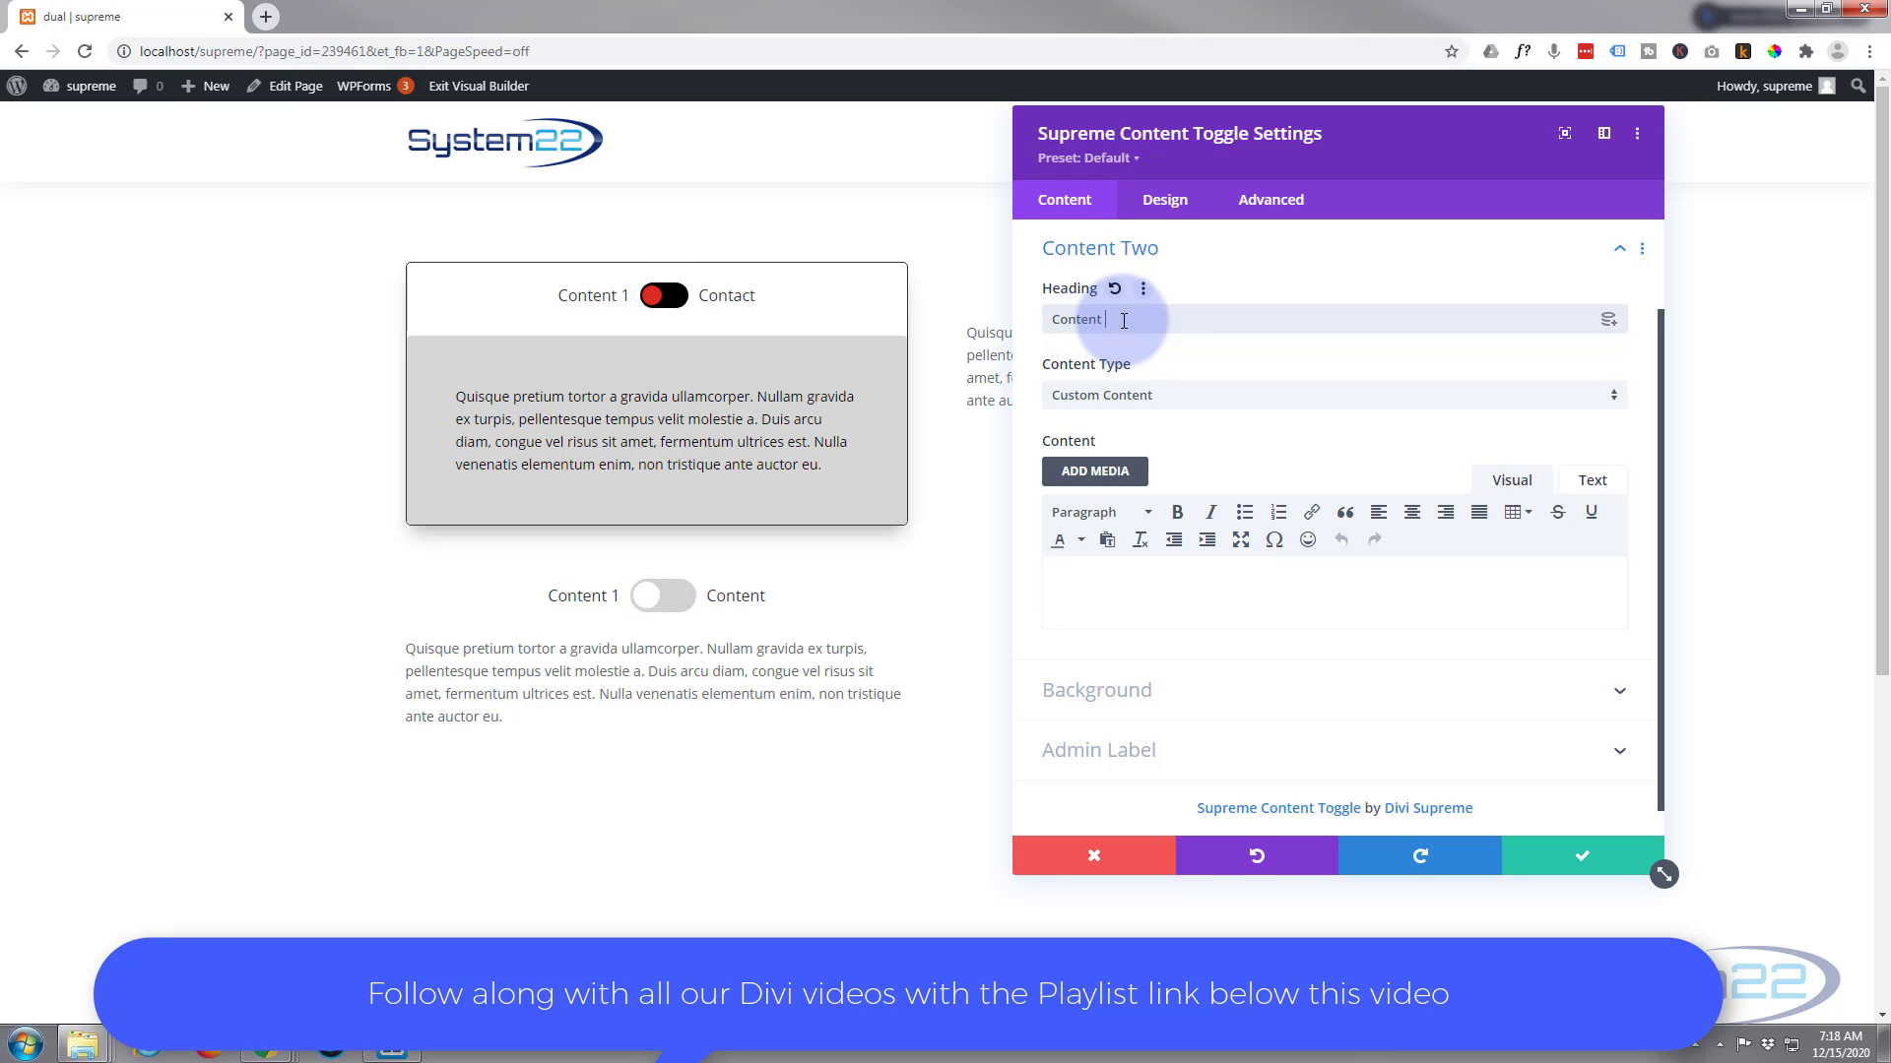
type("2")
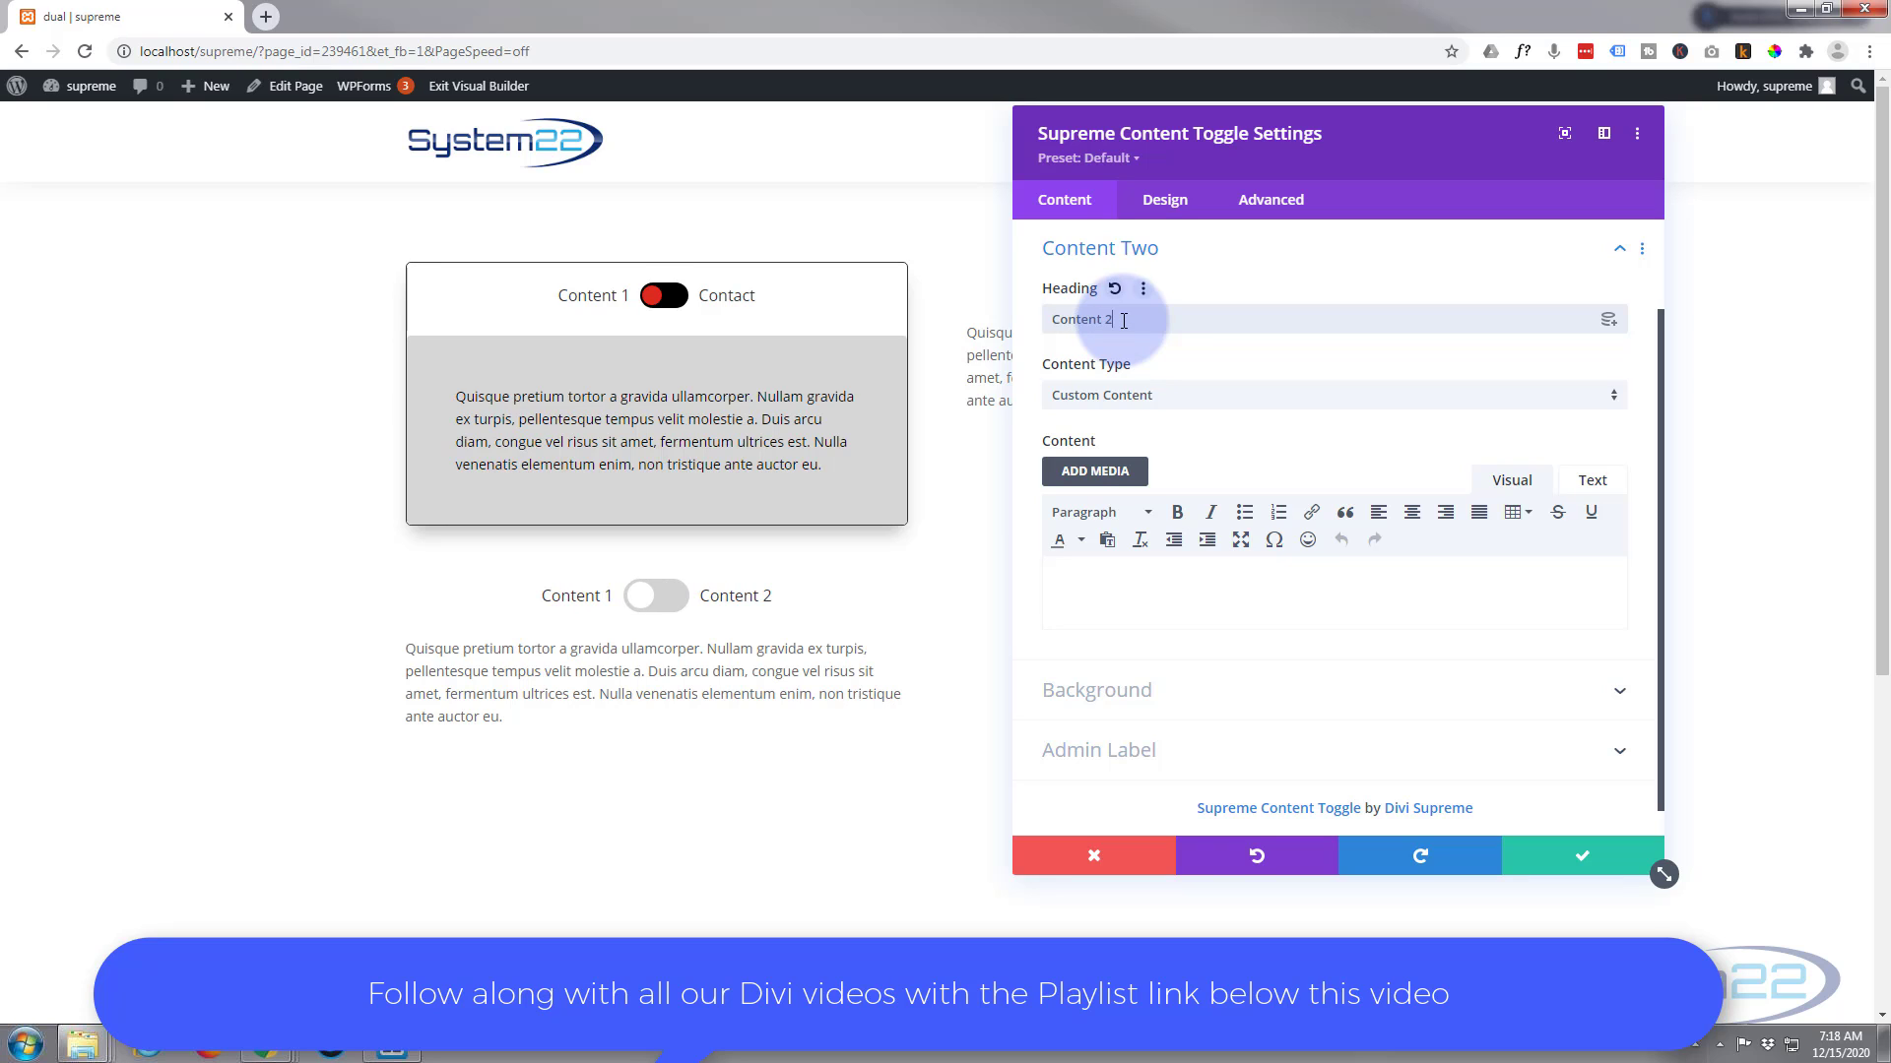
Set the Content Two content type to Library and select the "pop cta" layout
left_click(1176, 397)
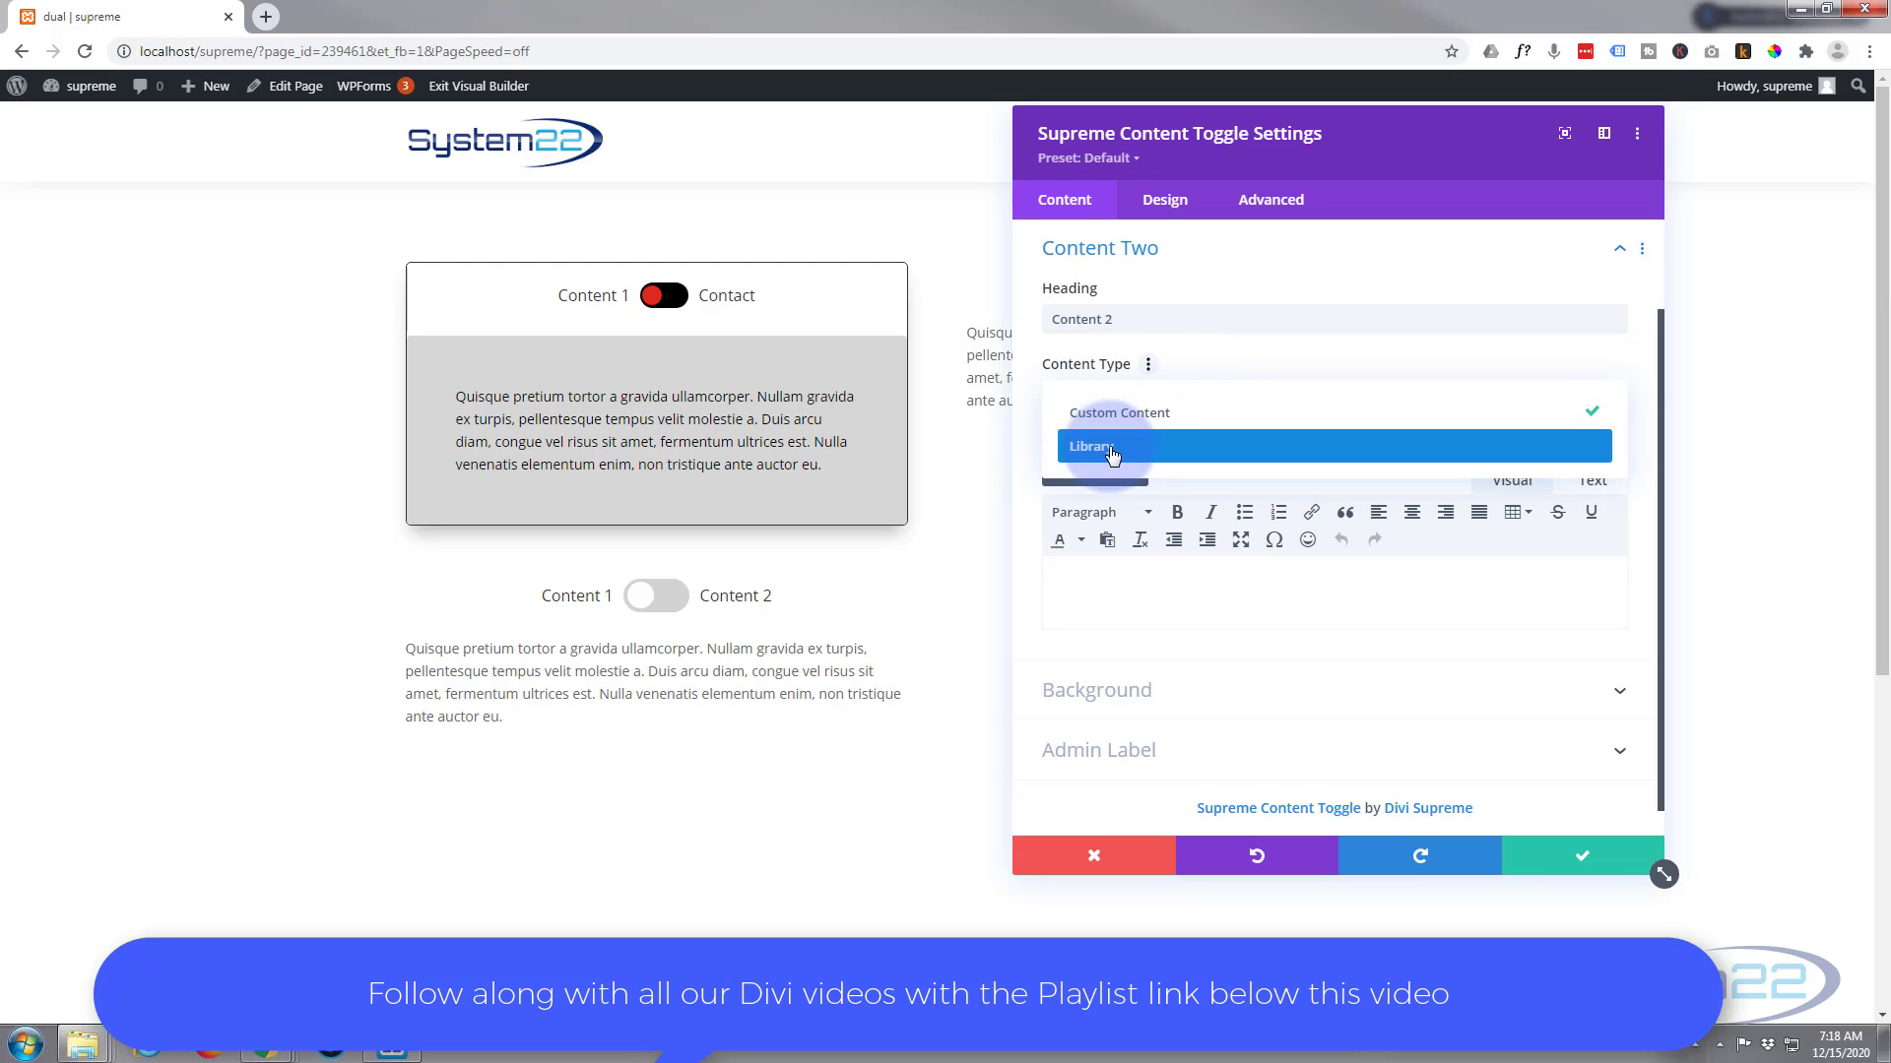
left_click(1113, 451)
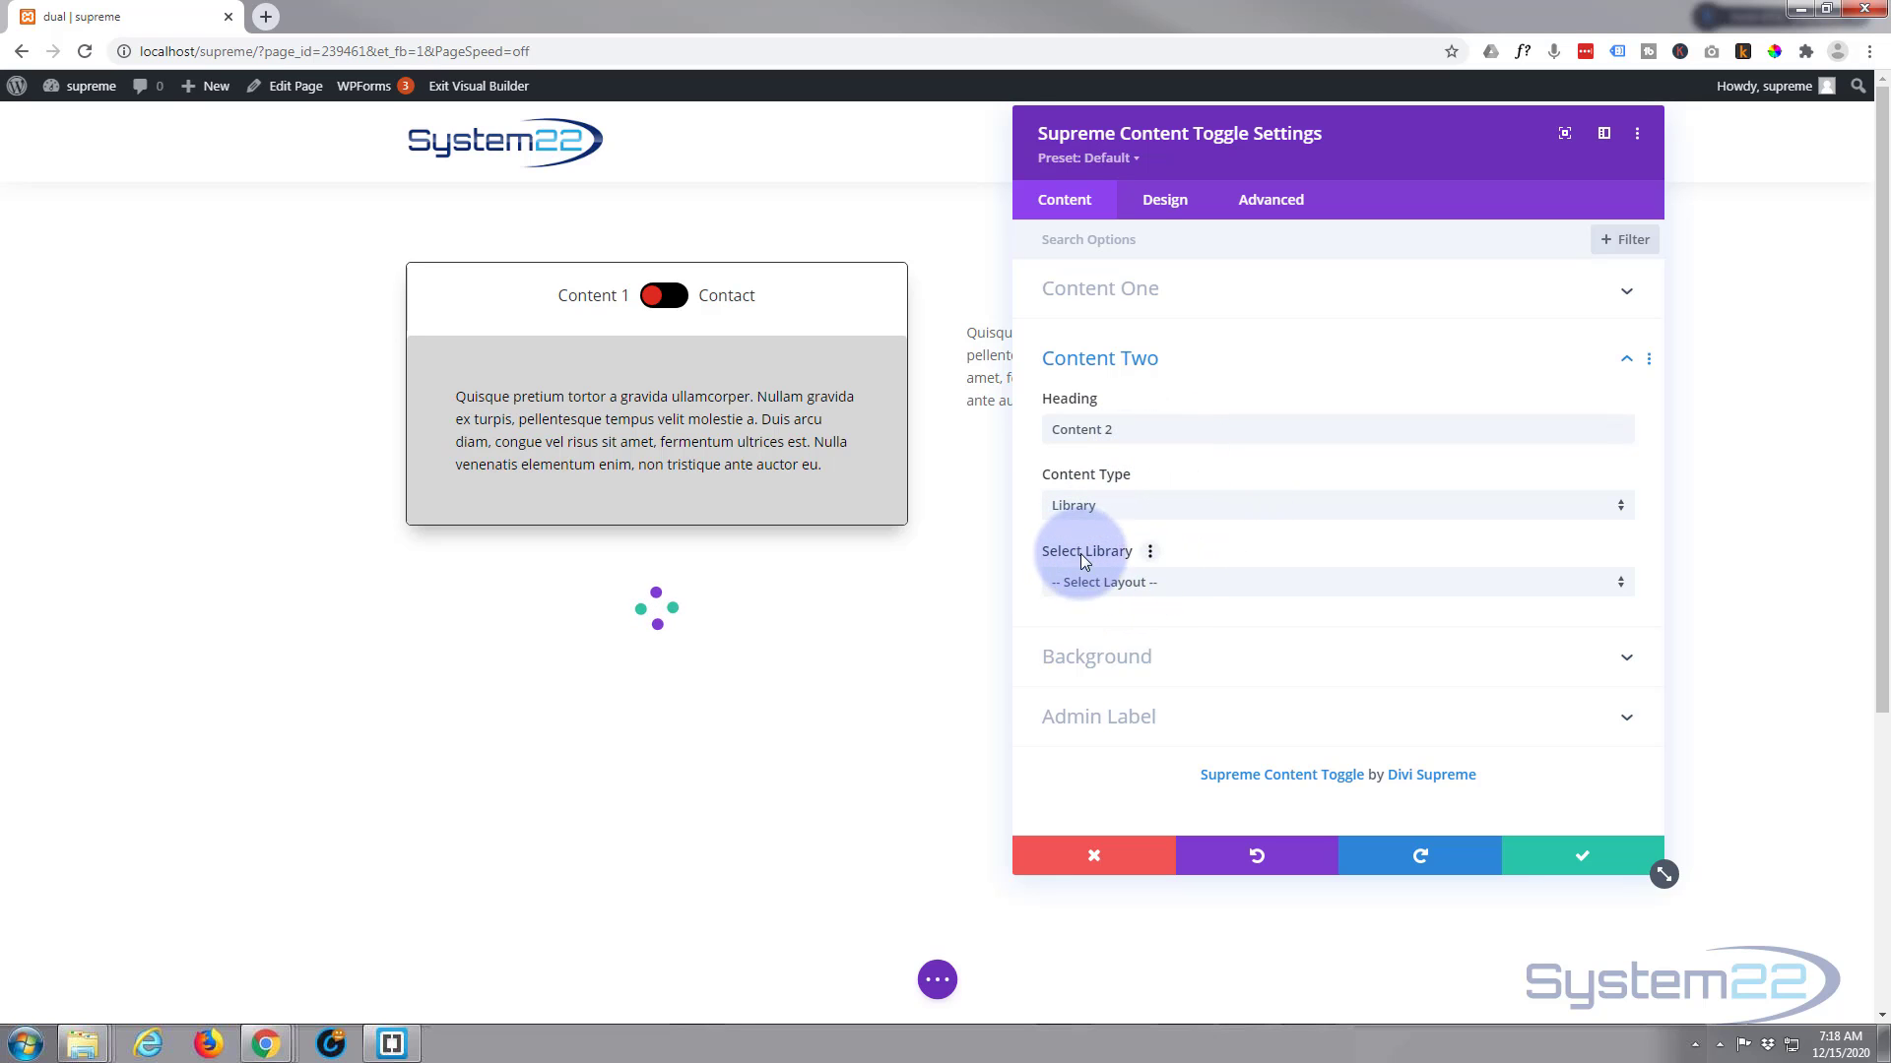
left_click(1171, 584)
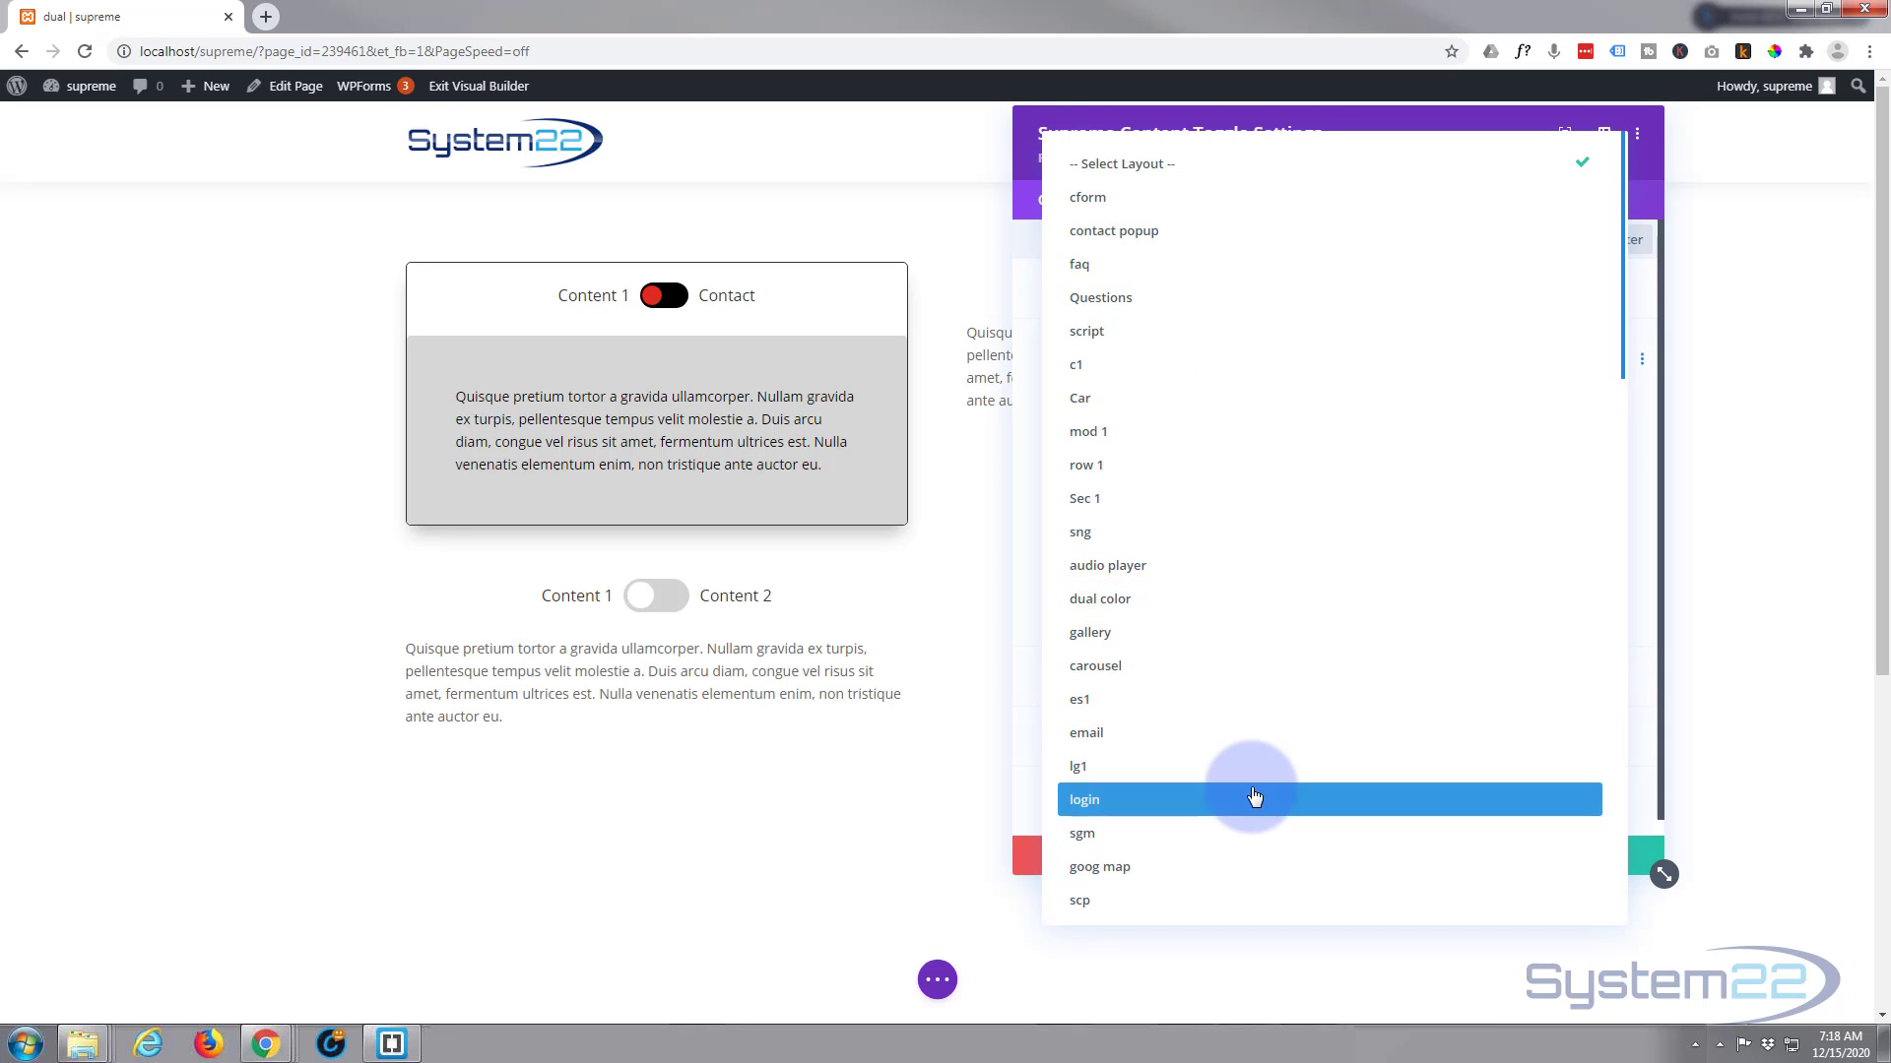
scroll(1254, 796, "down", 15)
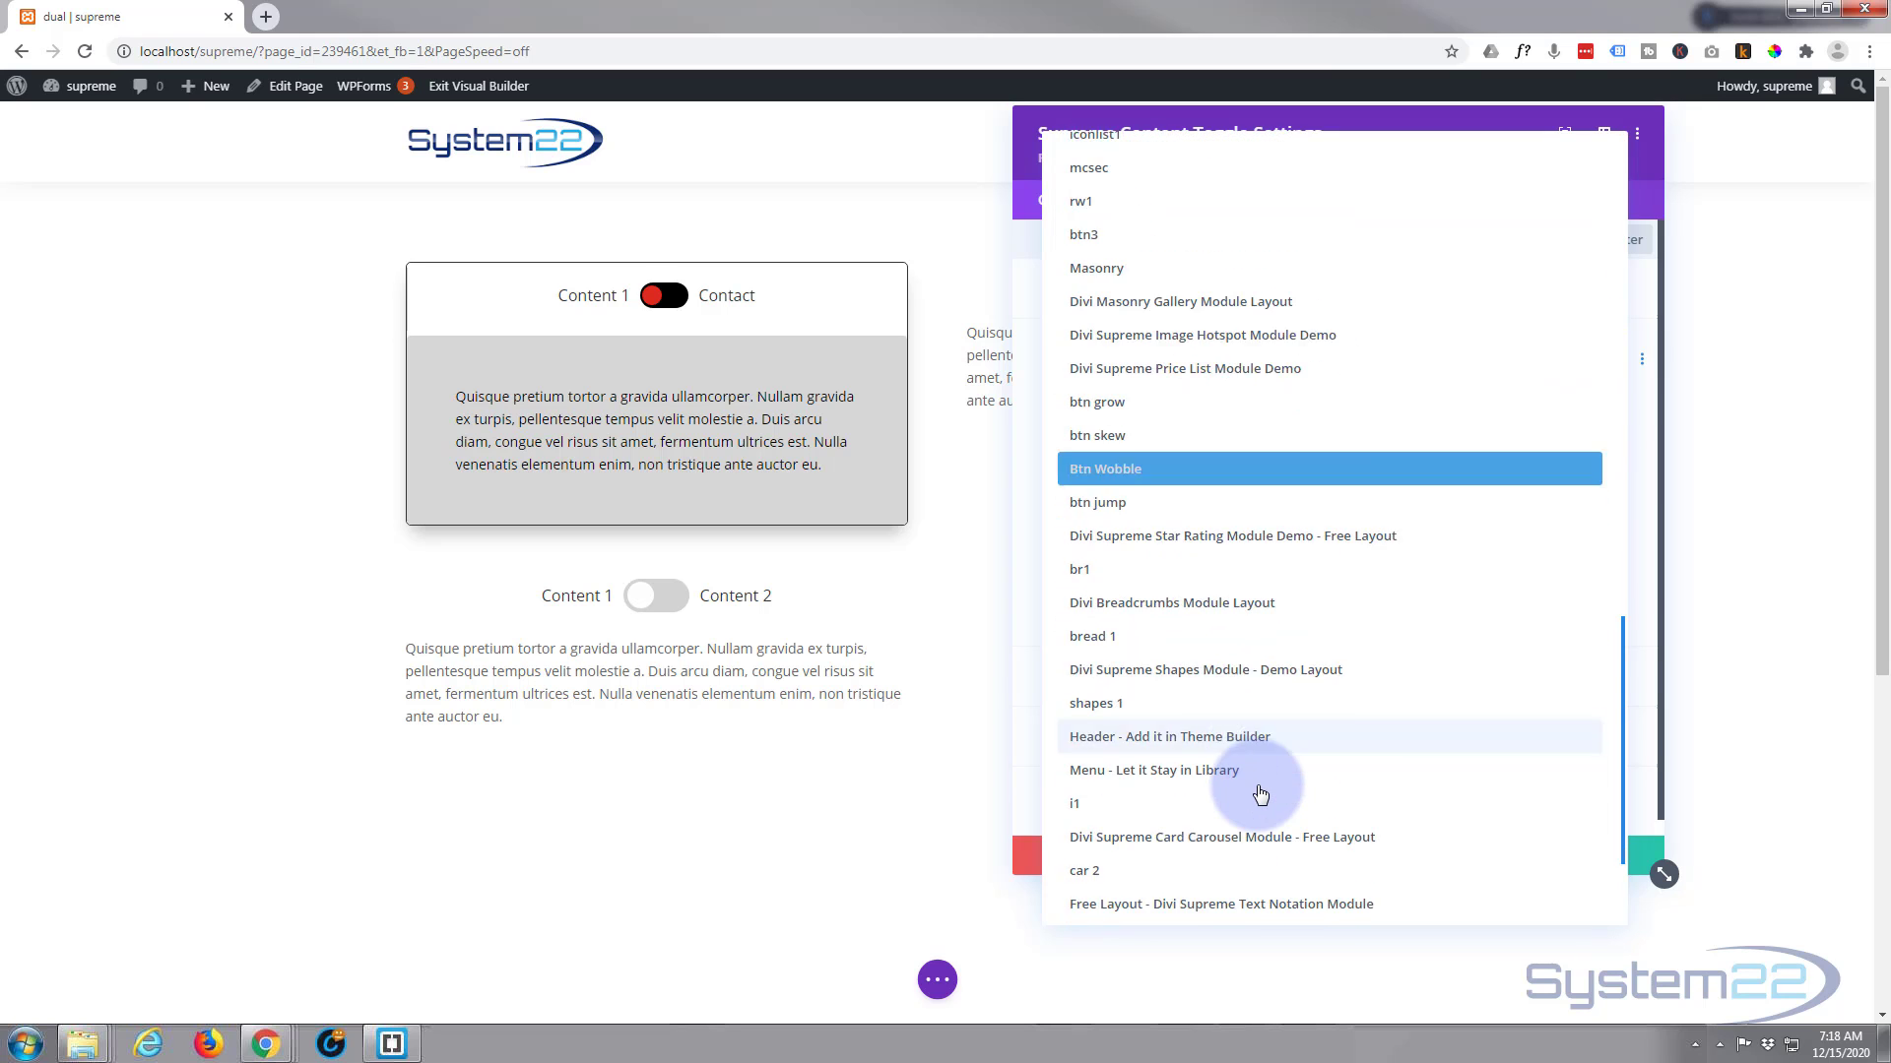
scroll(1260, 795, "down", 2)
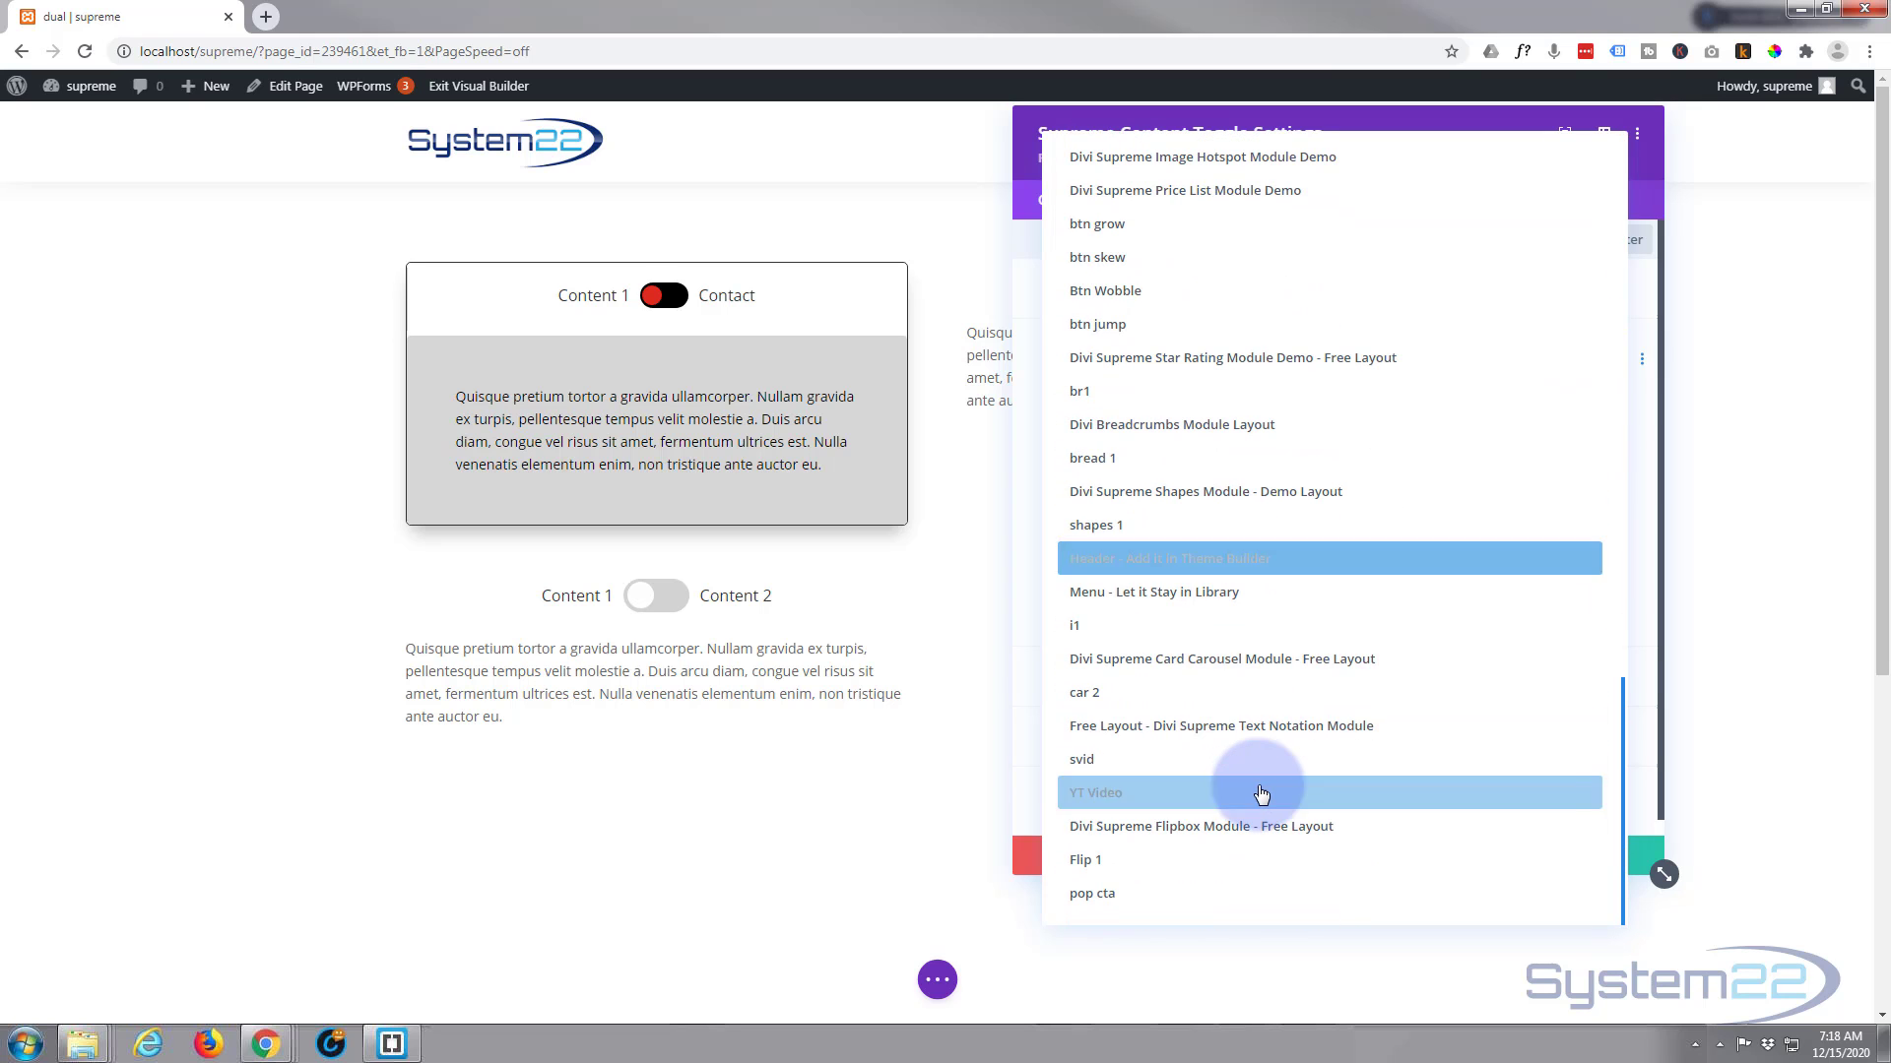
left_click(1090, 904)
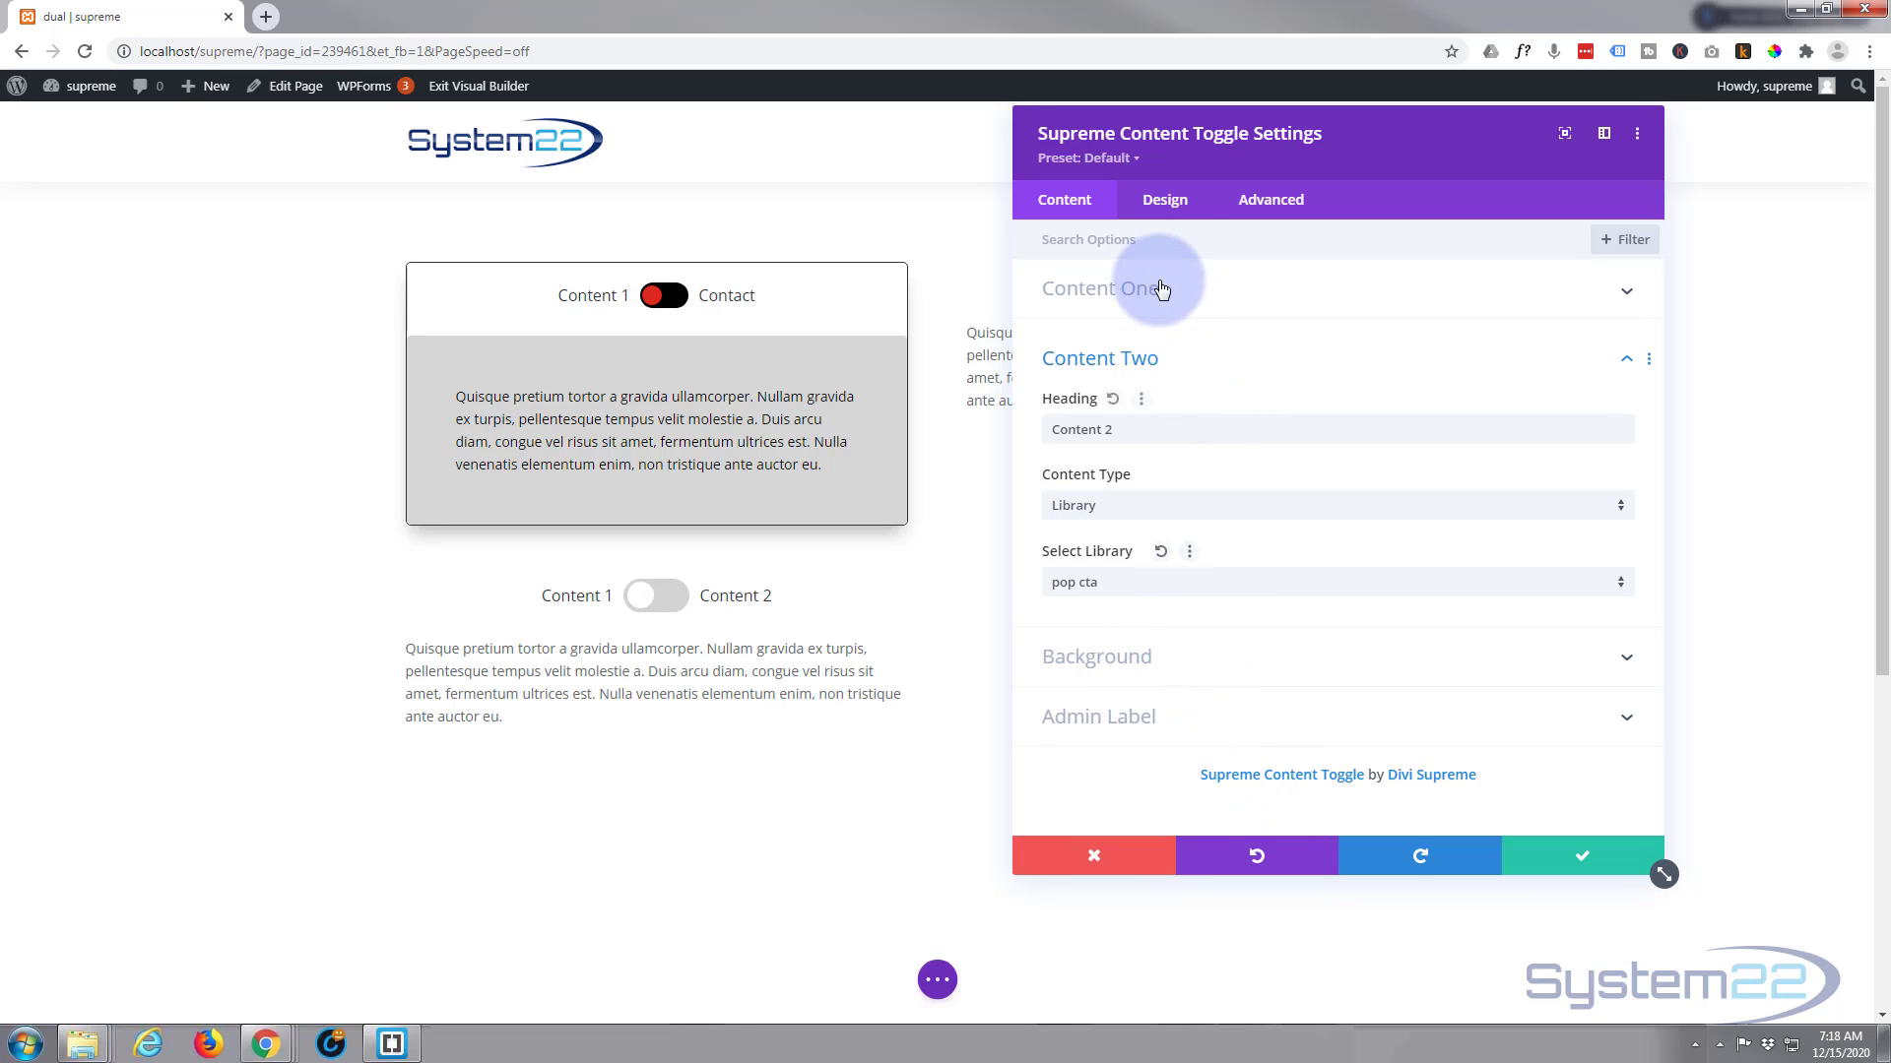
Set the switcher size to 11px, its primary and secondary backgrounds to black, and its inner background to red (#e02b20)
left_click(1175, 214)
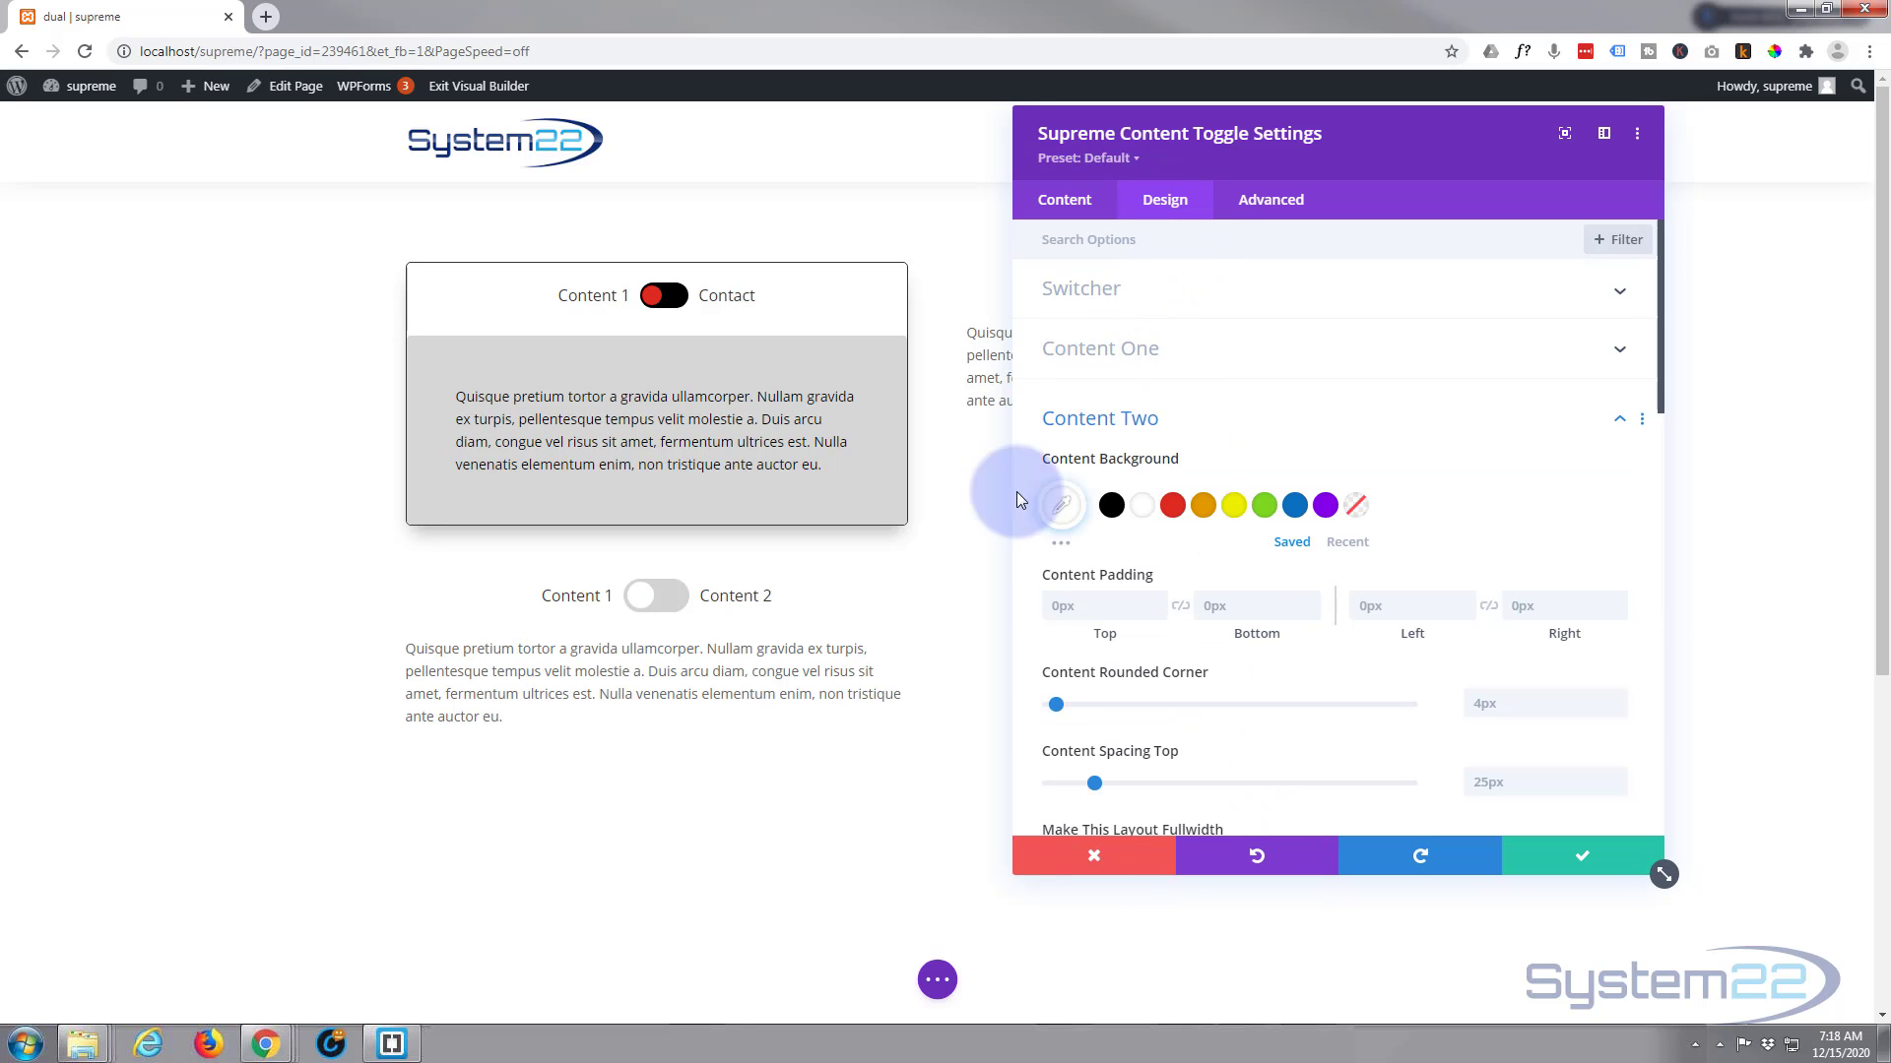
left_click(1262, 295)
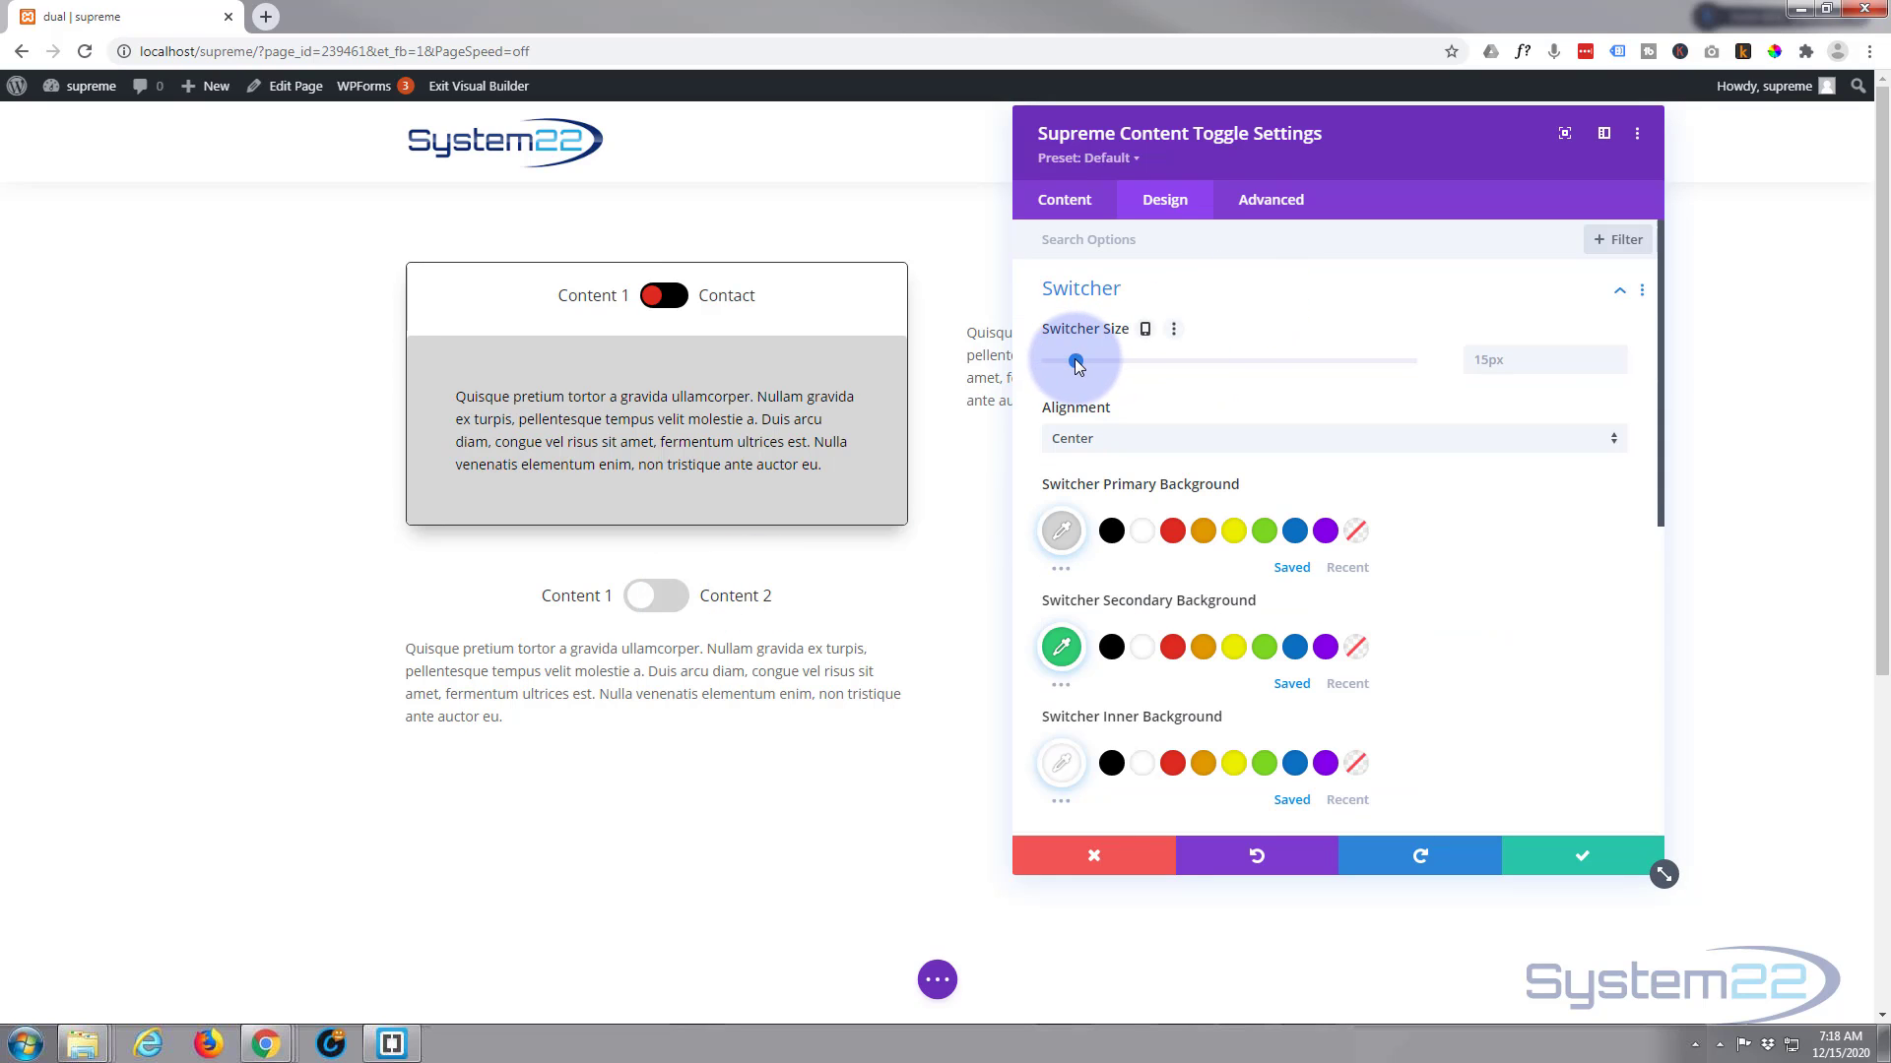
left_click_drag(1075, 361, 1071, 361)
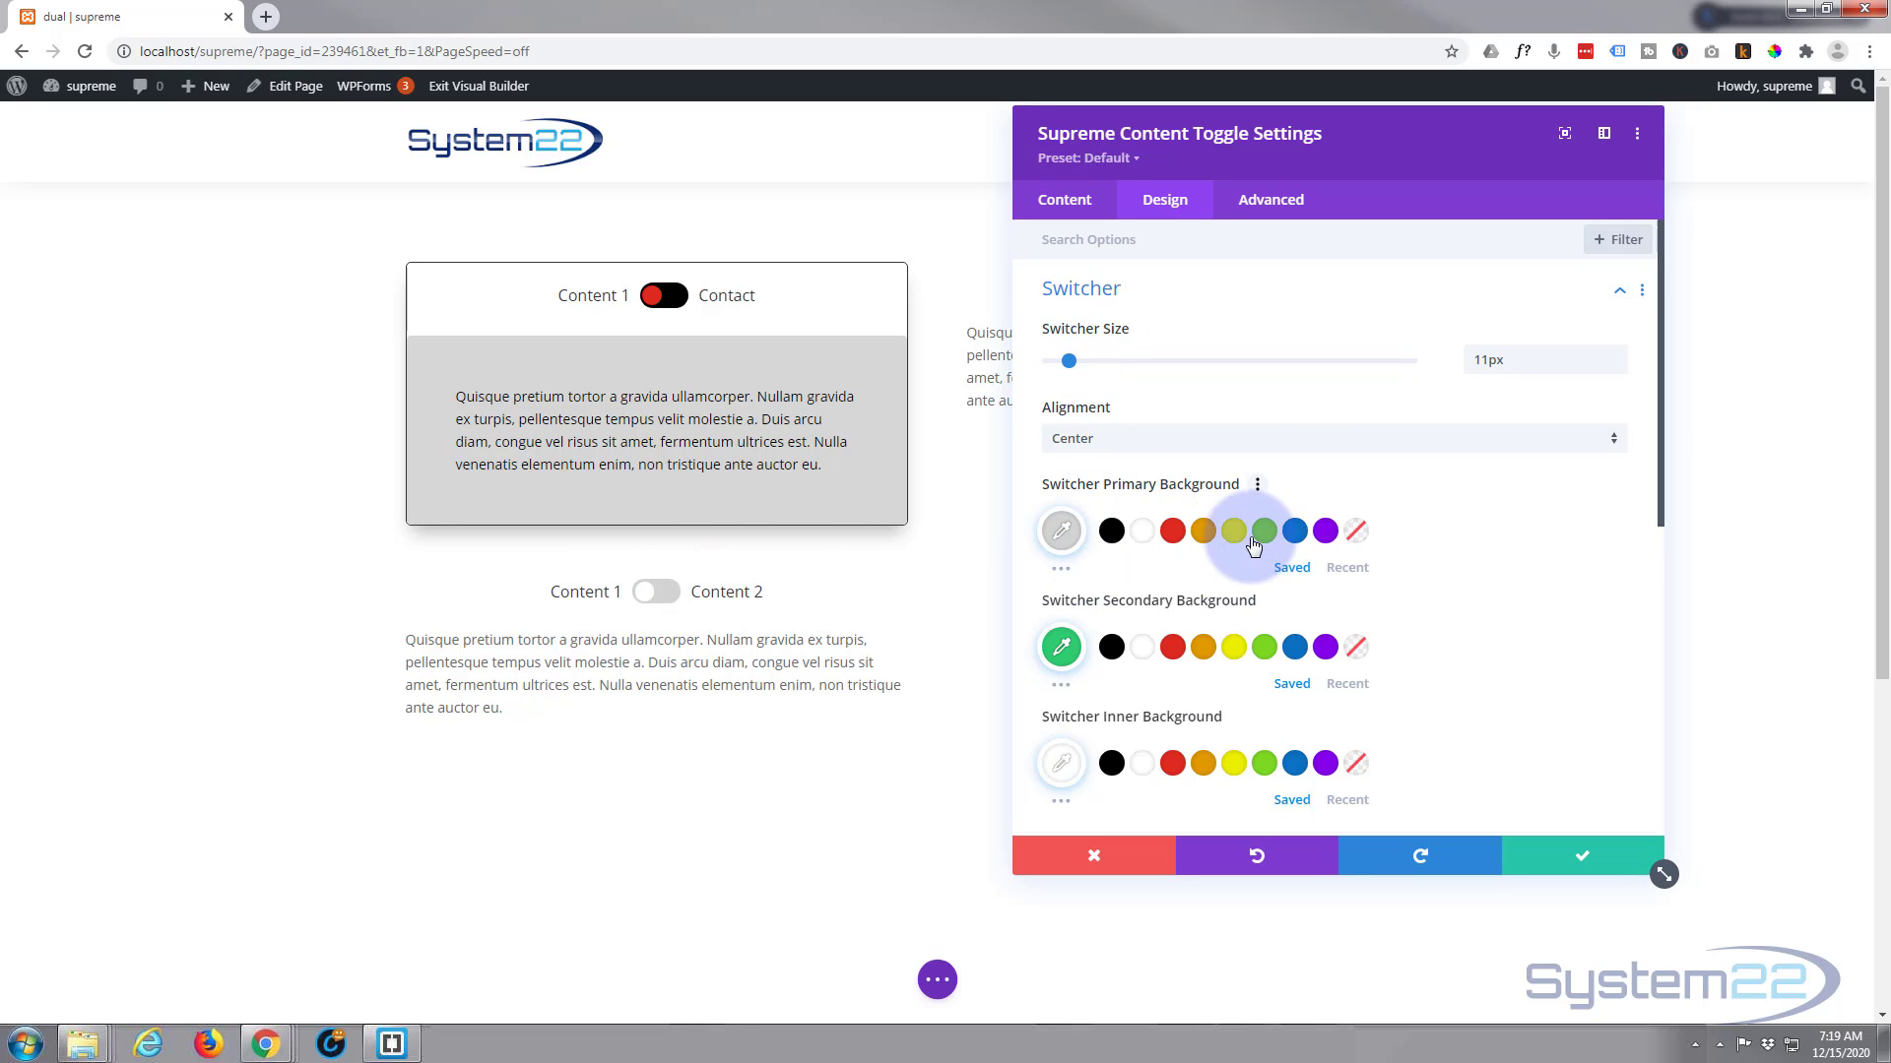
left_click(1111, 532)
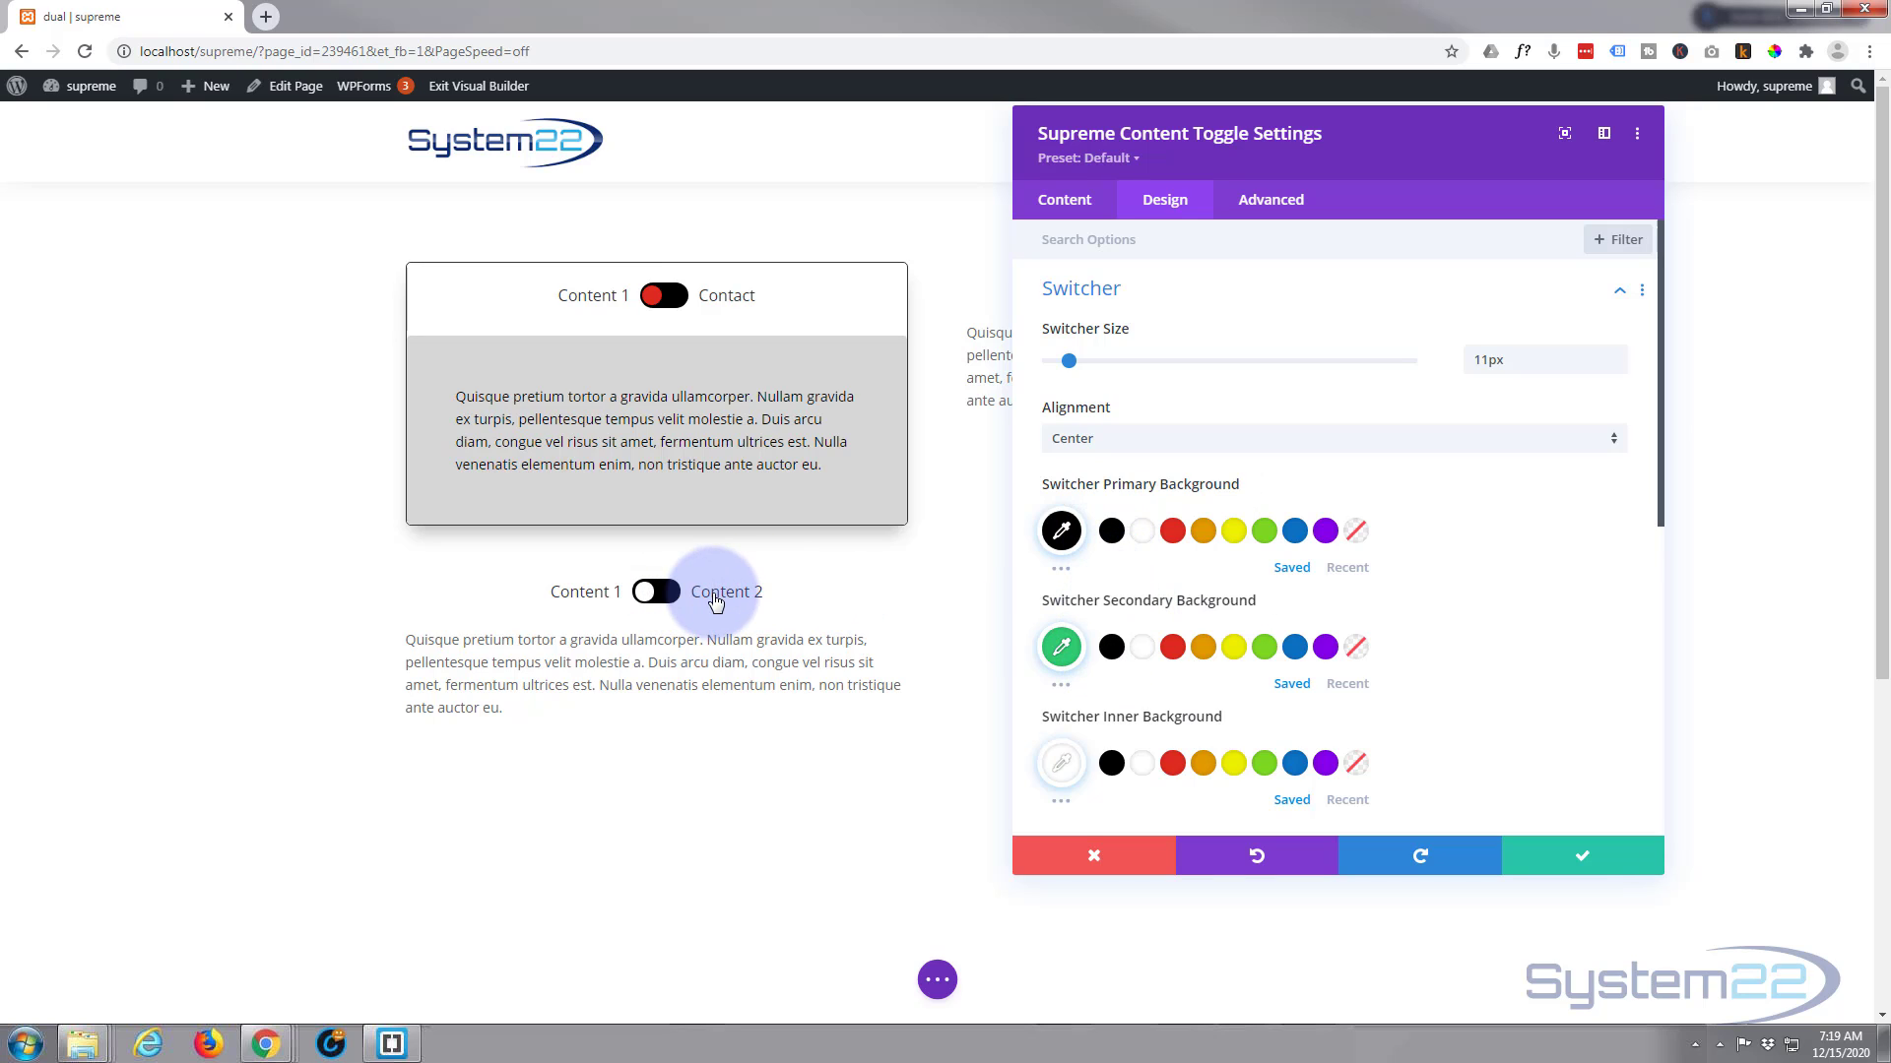
left_click(1112, 650)
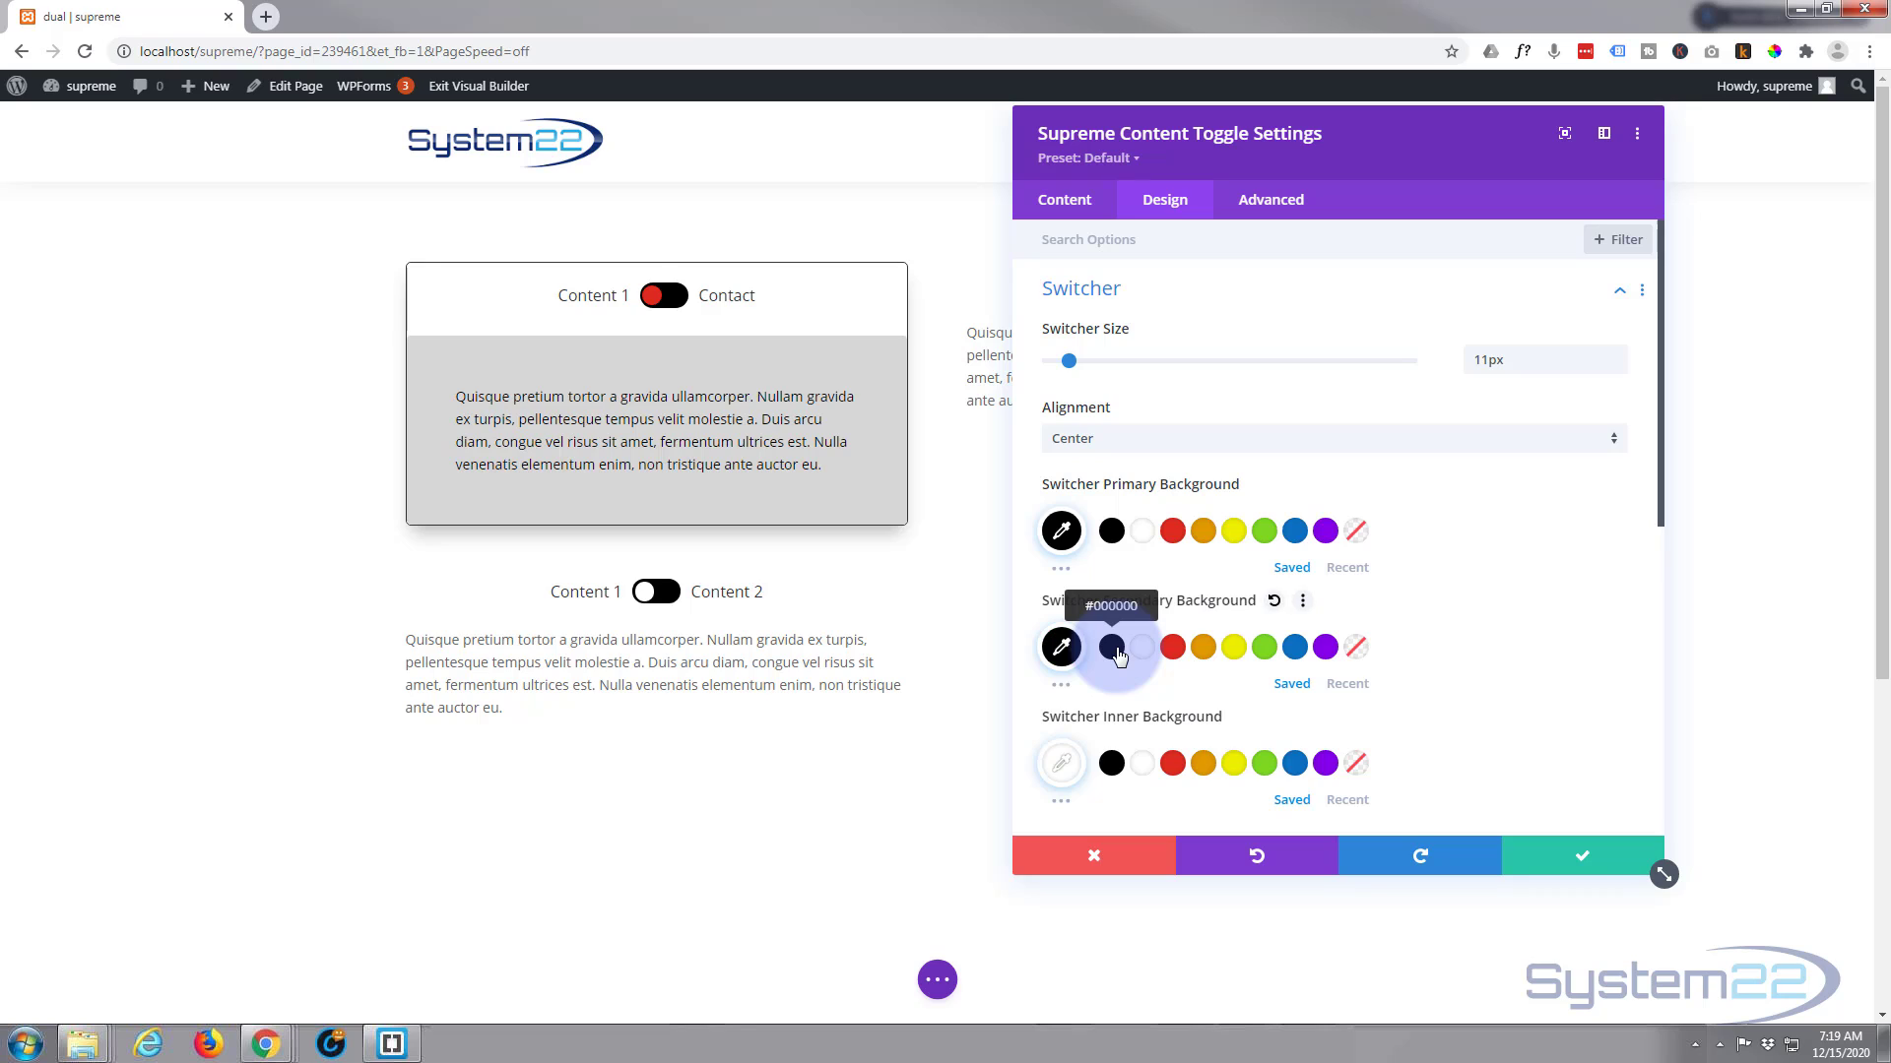
left_click(1173, 764)
Set the Content One padding to 50px on all four sides, linking top with bottom and left with right
scroll(1367, 565, "down", 3)
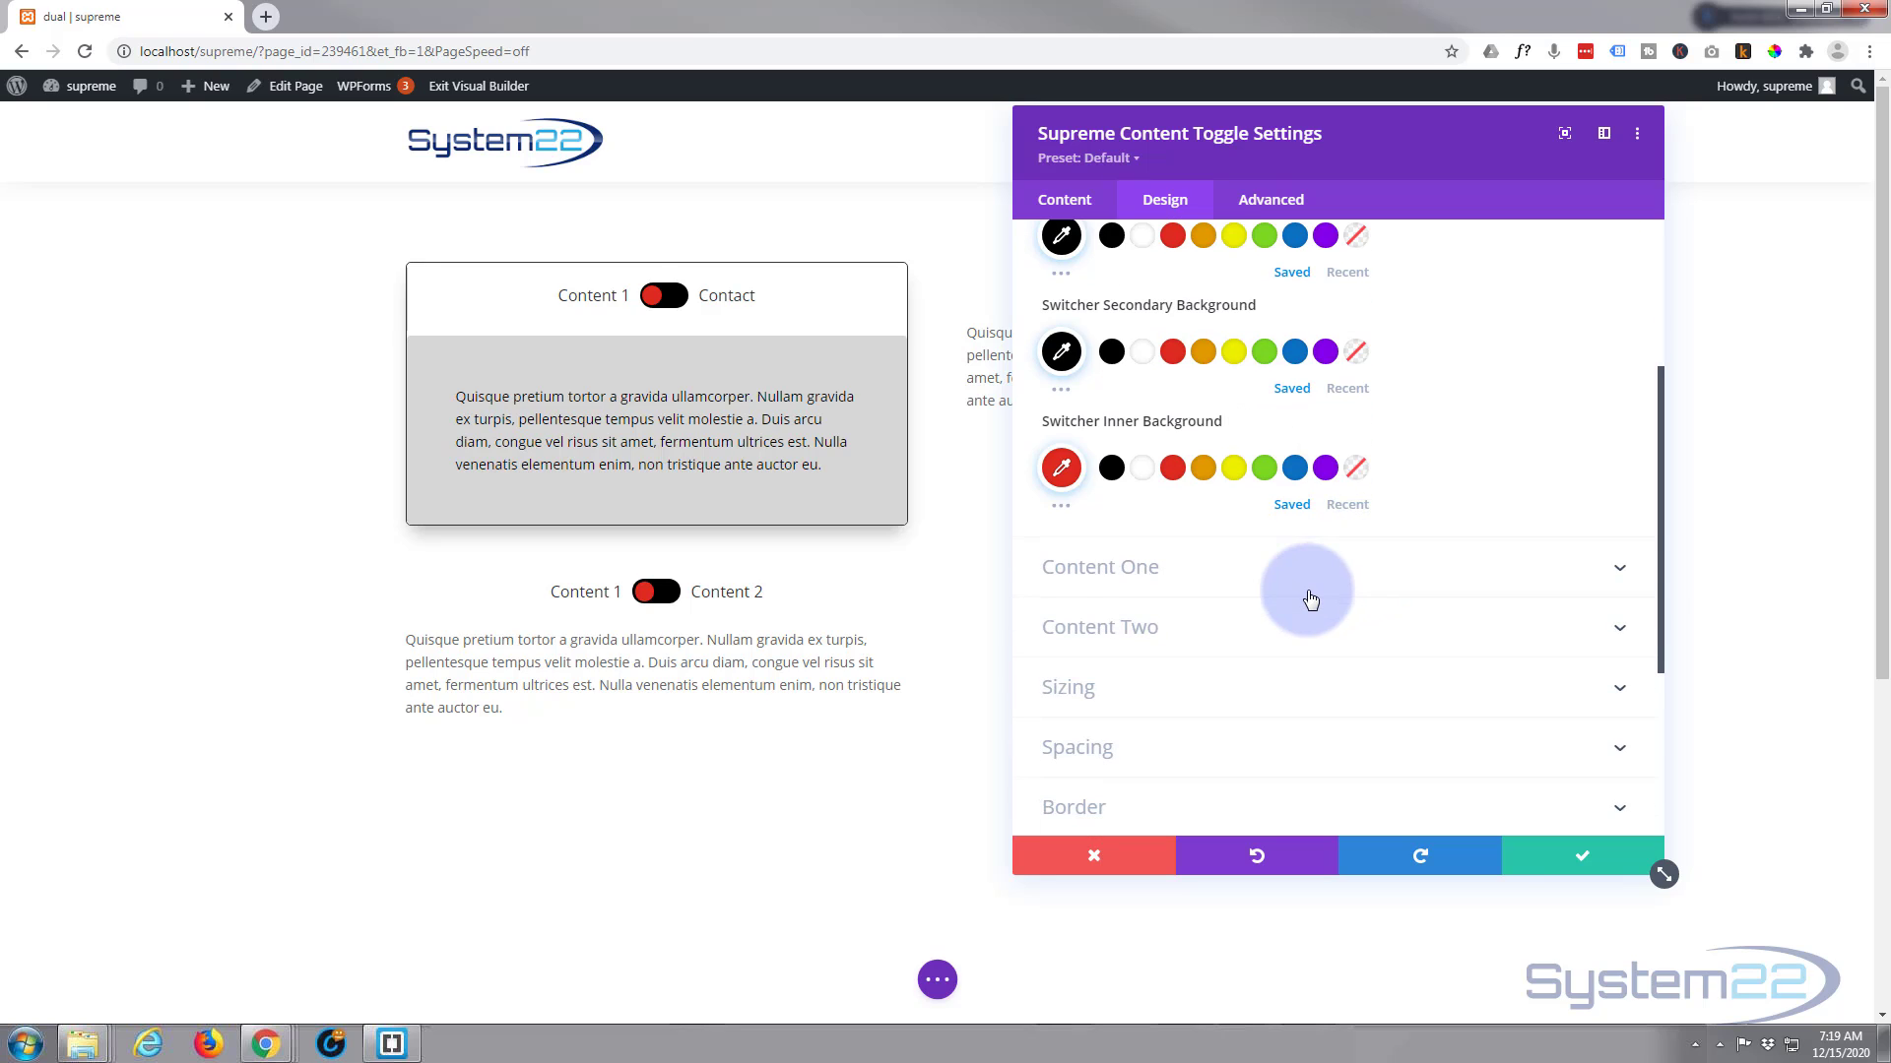
left_click(1313, 583)
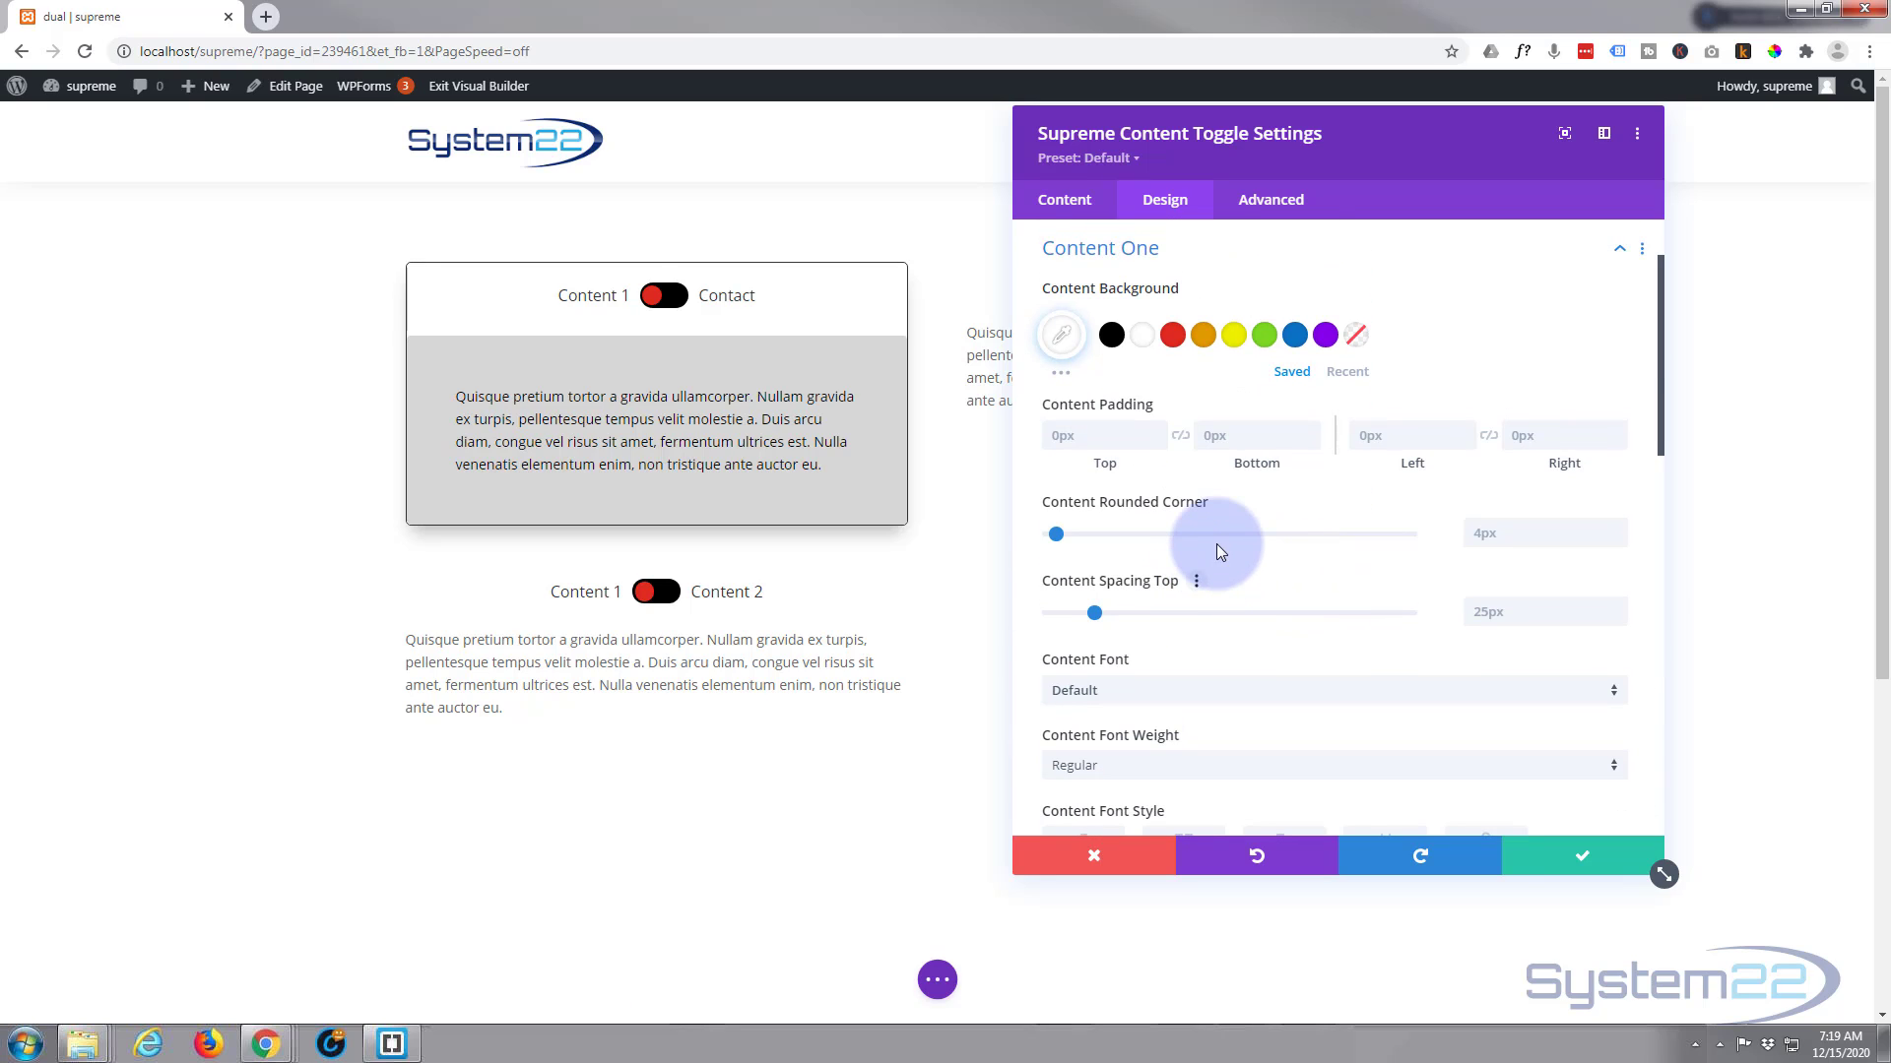
left_click(1051, 440)
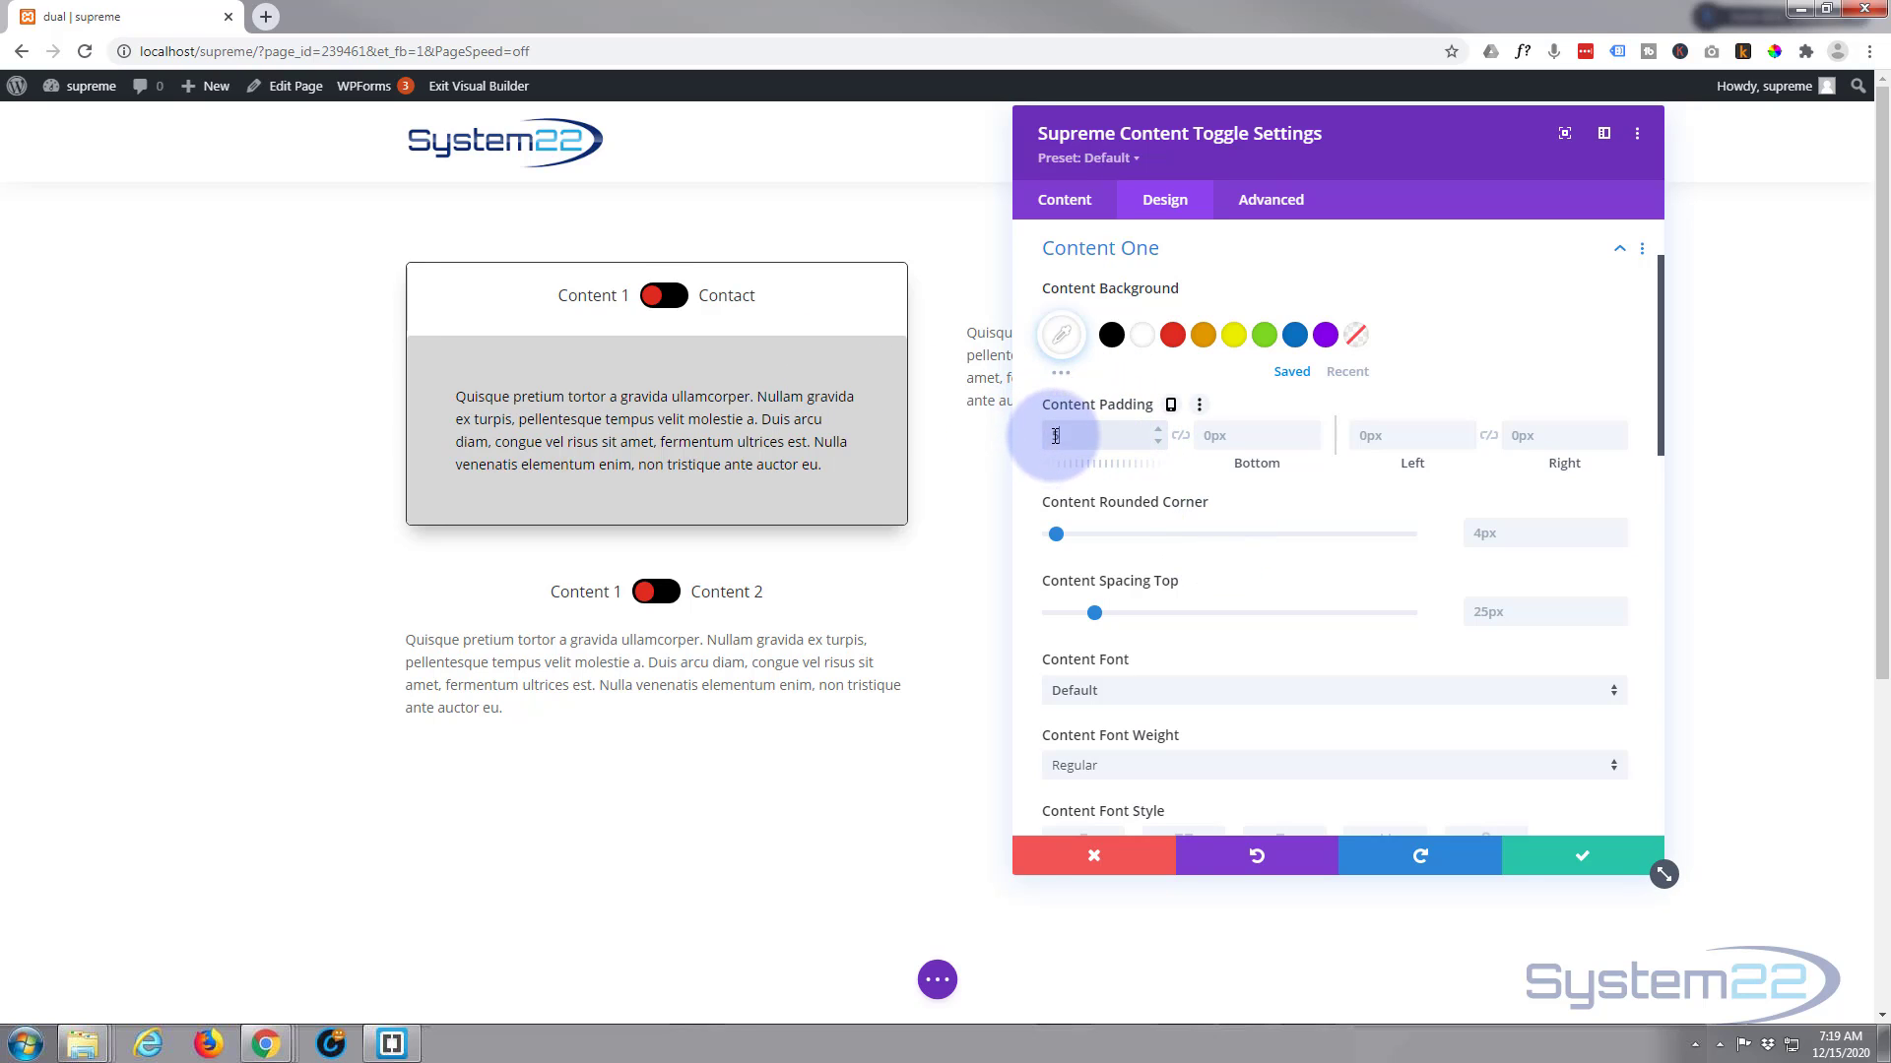
type("50px")
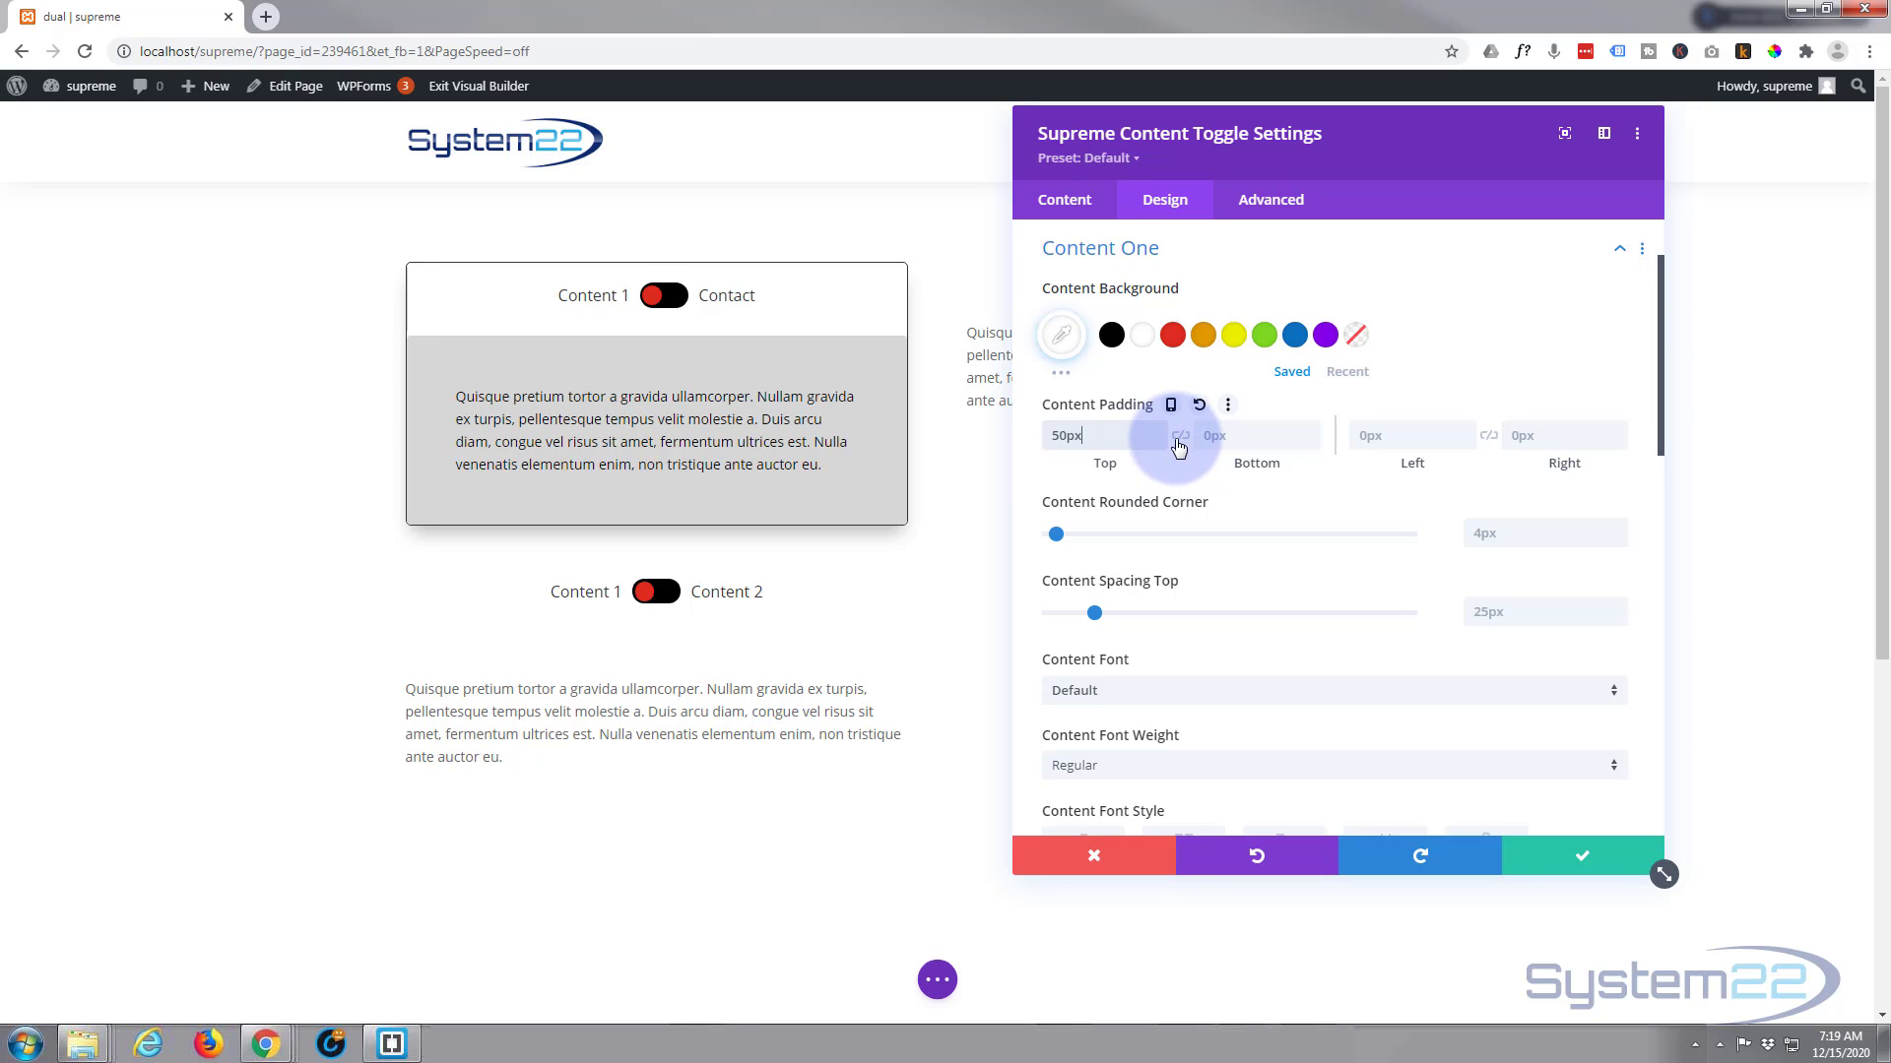
left_click(1180, 437)
left_click(1384, 433)
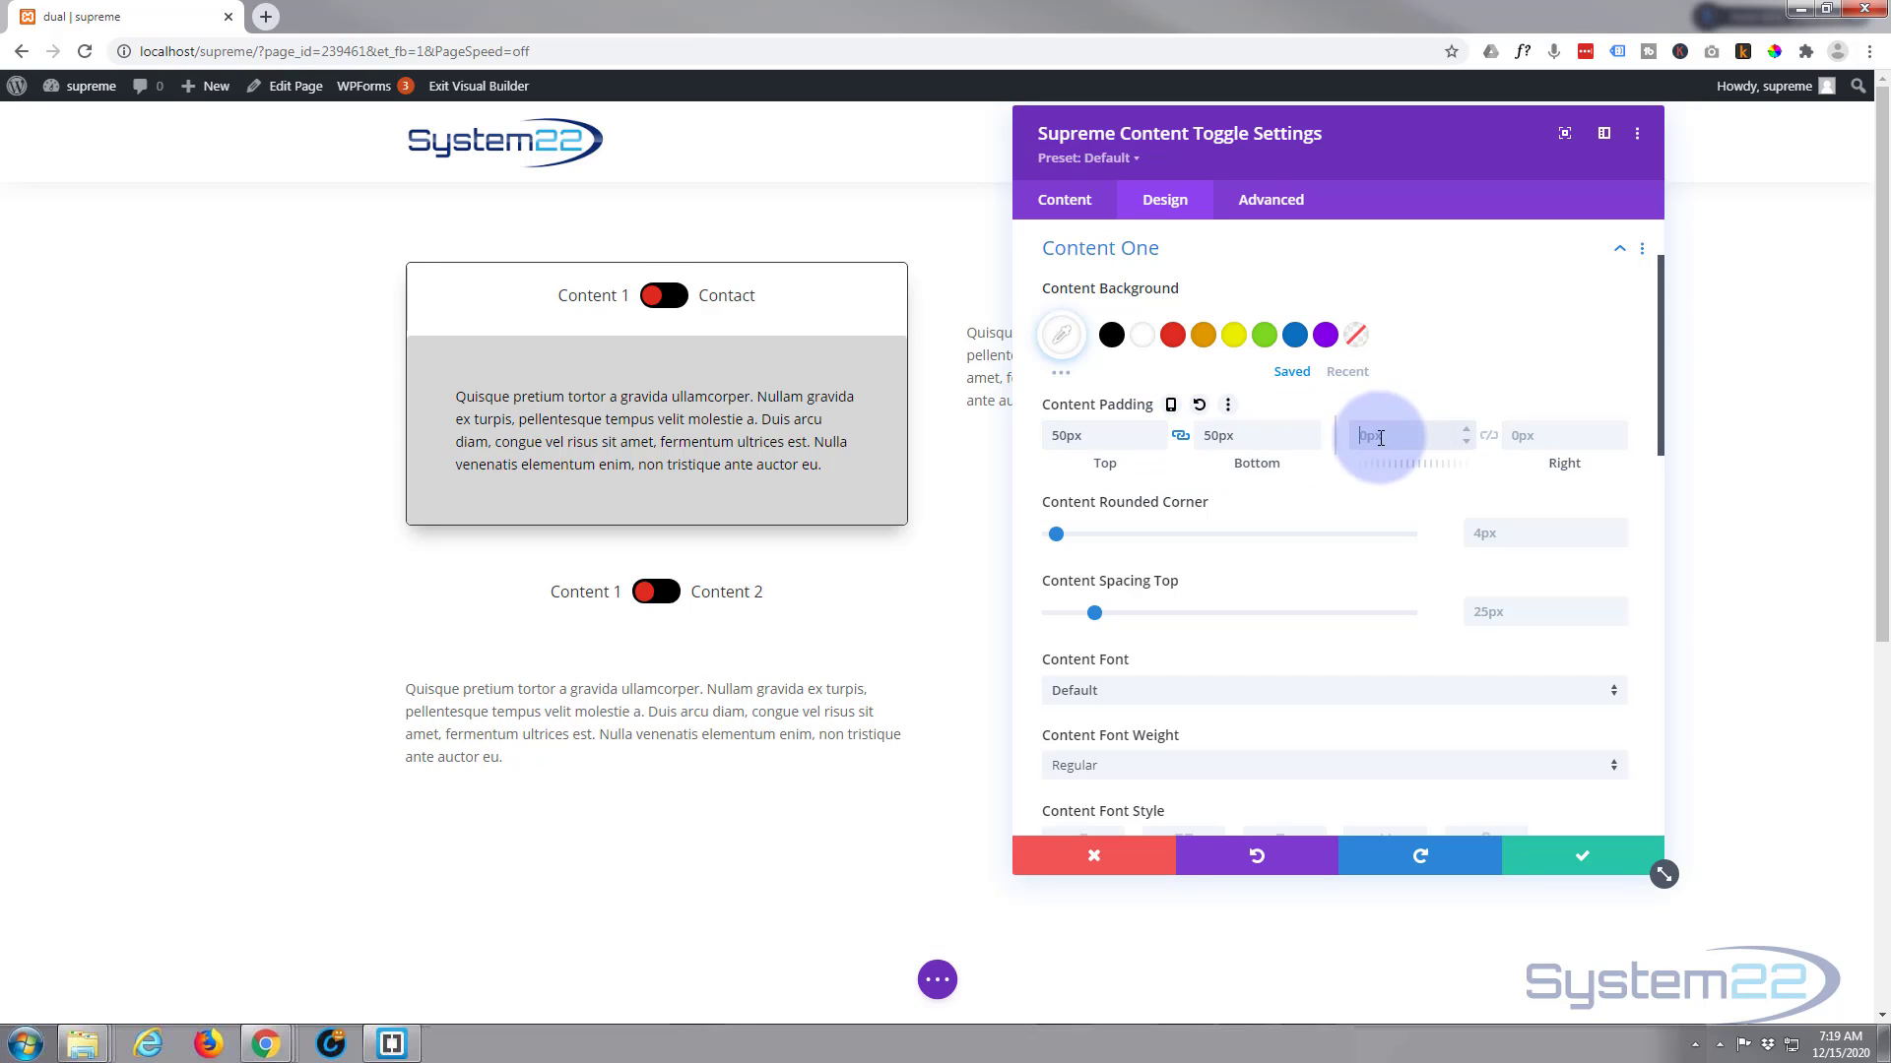
type("50px")
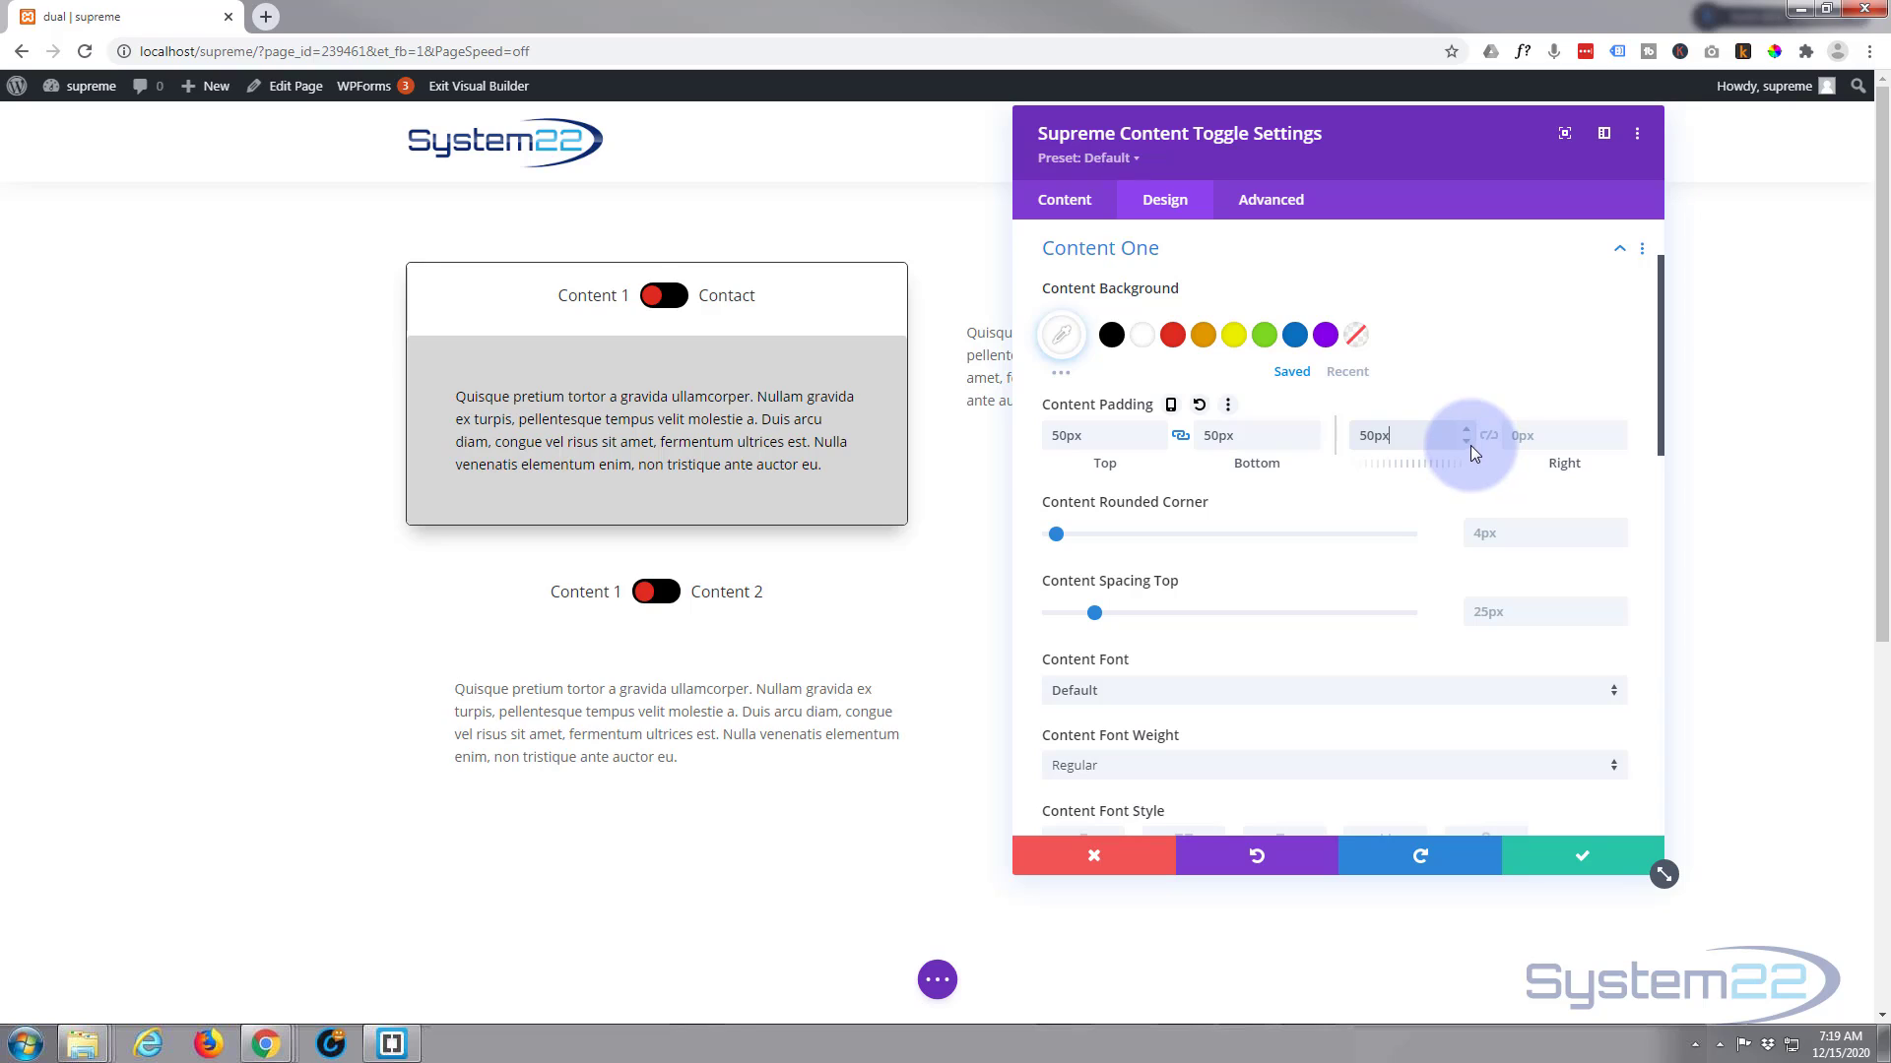
left_click(1486, 439)
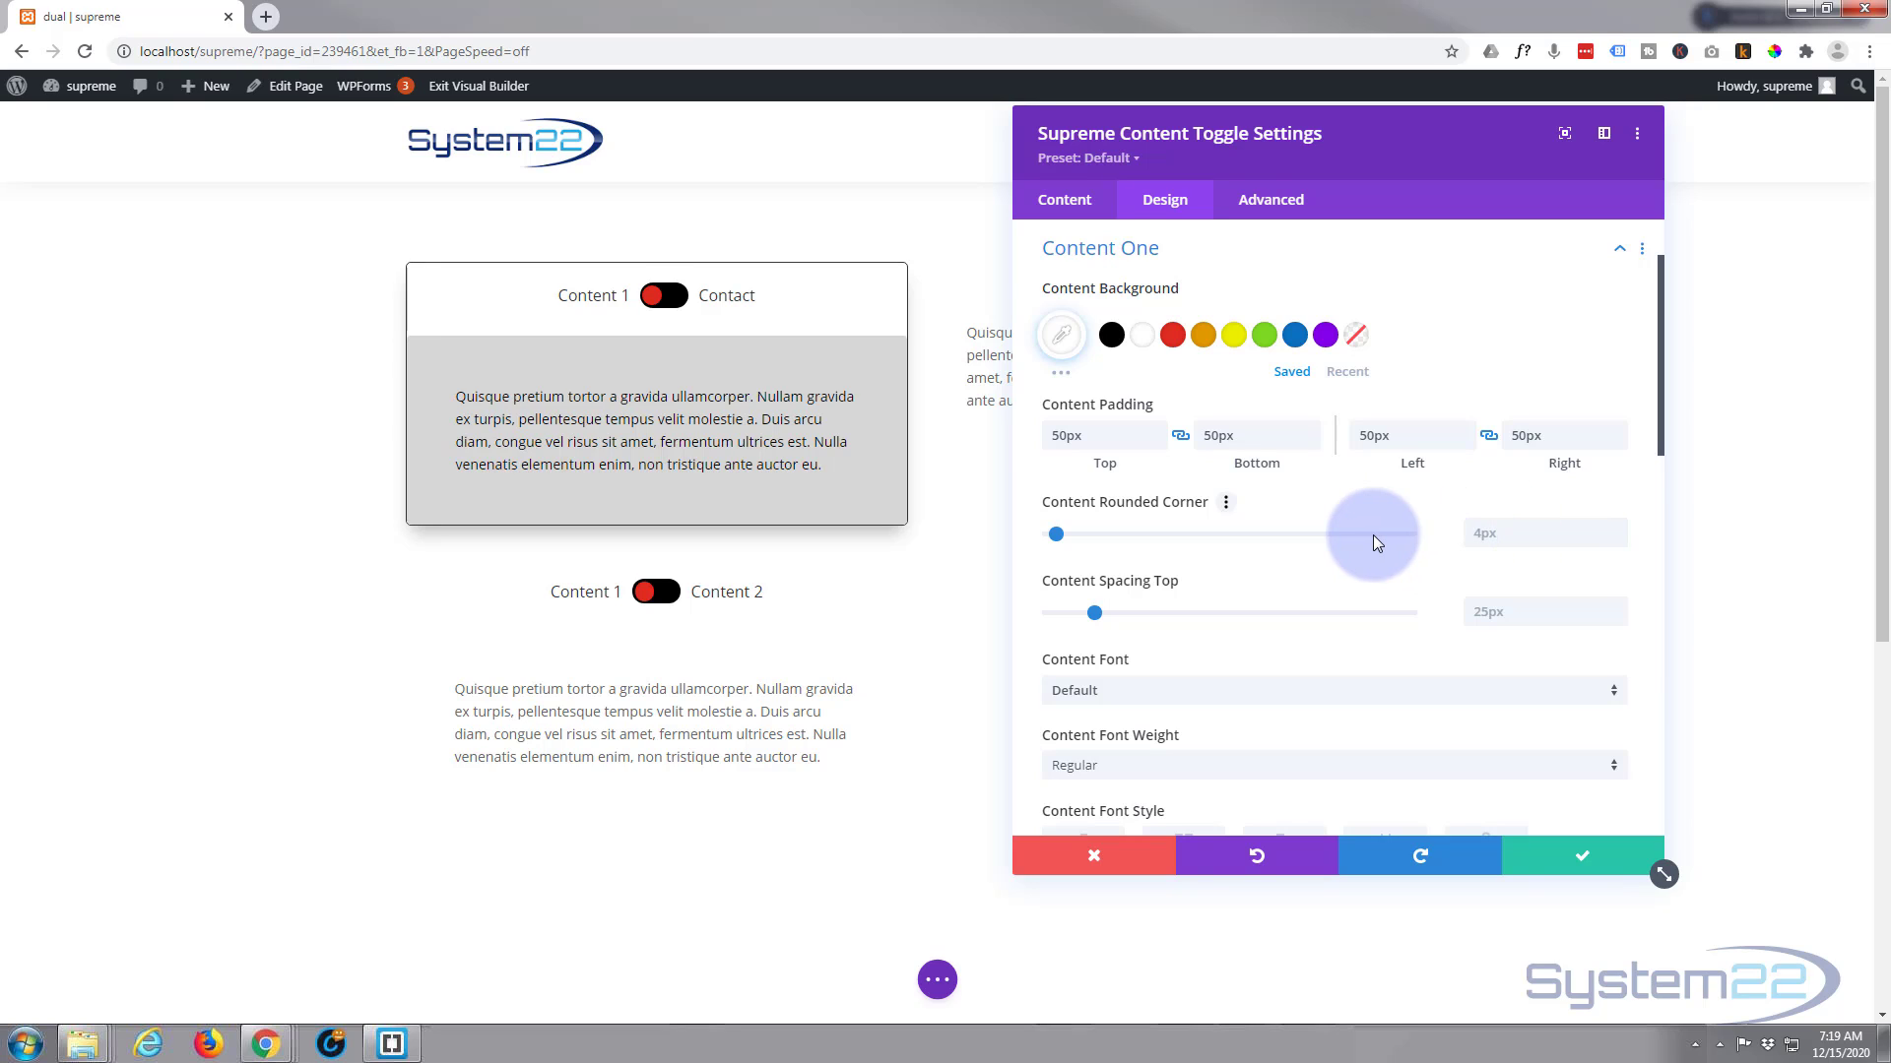
Set the Content One background to light blue from the expanded saved color palette
scroll(1373, 534, "down", 1)
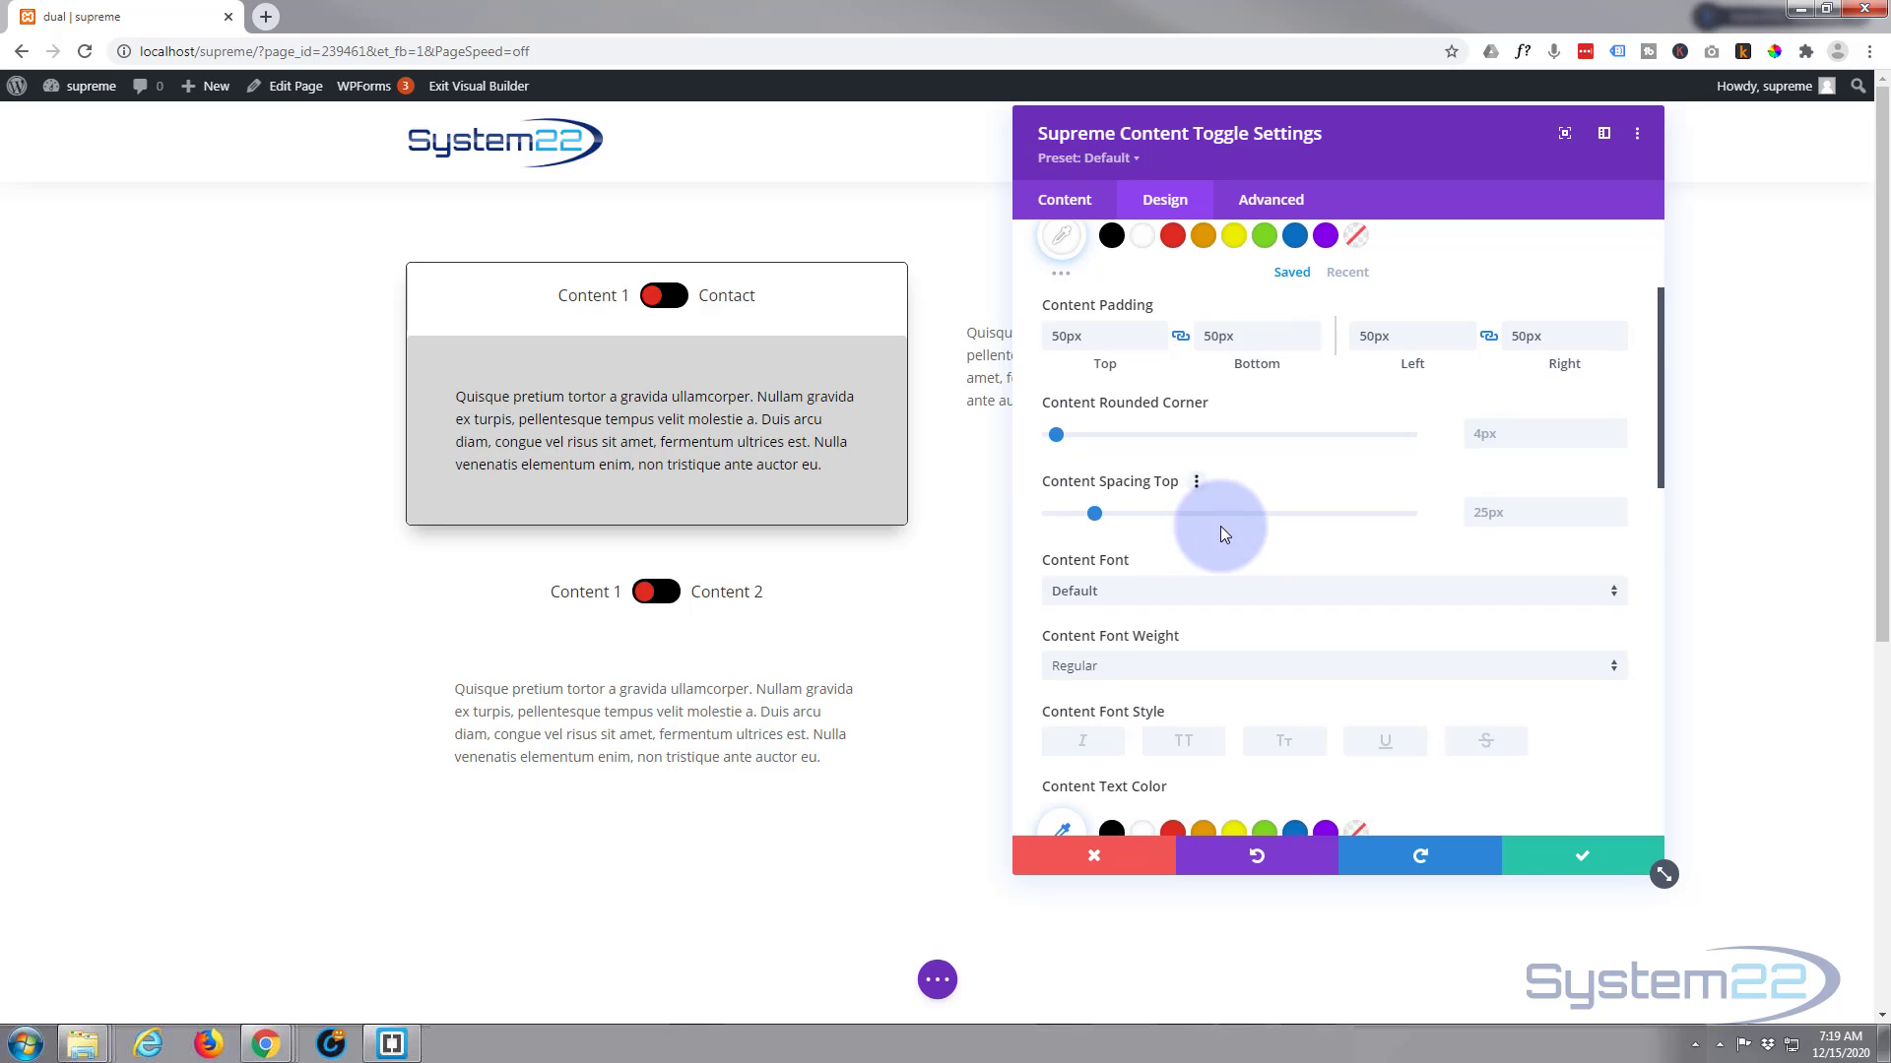
scroll(1231, 507, "down", 2)
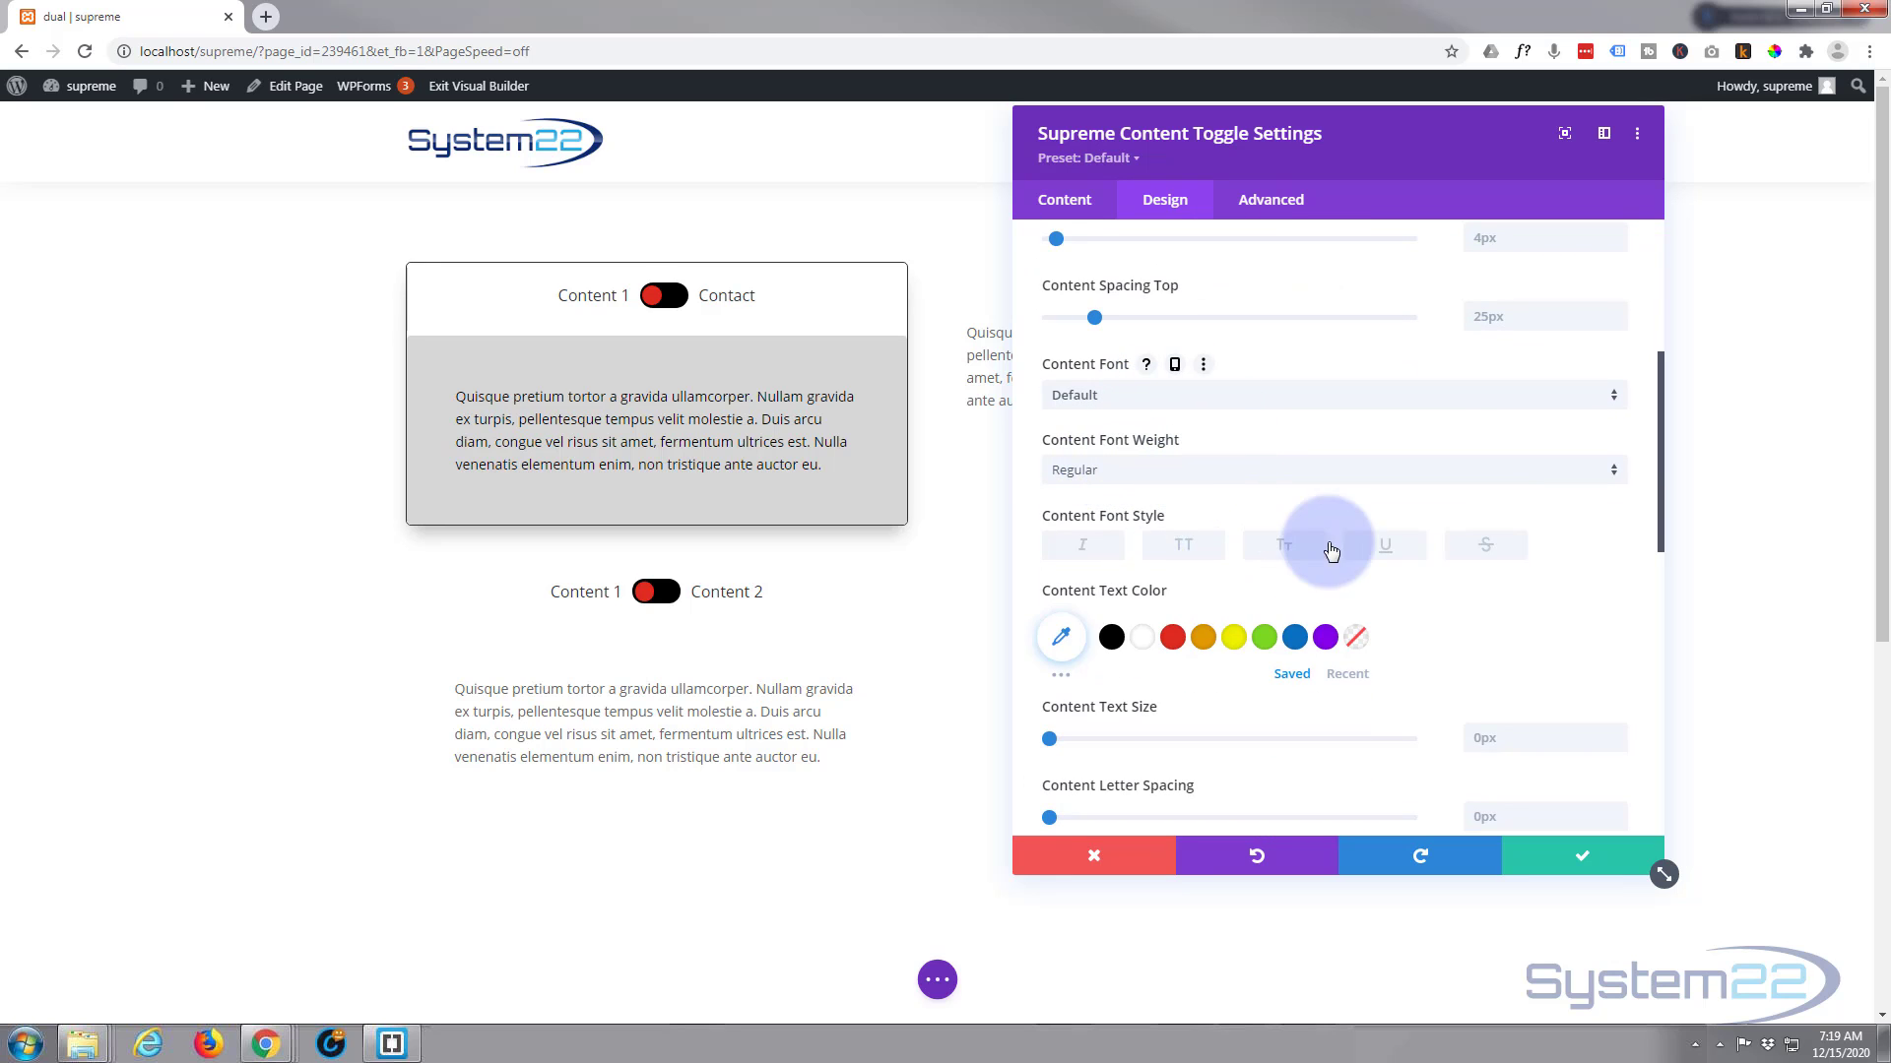
scroll(1189, 561, "down", 6)
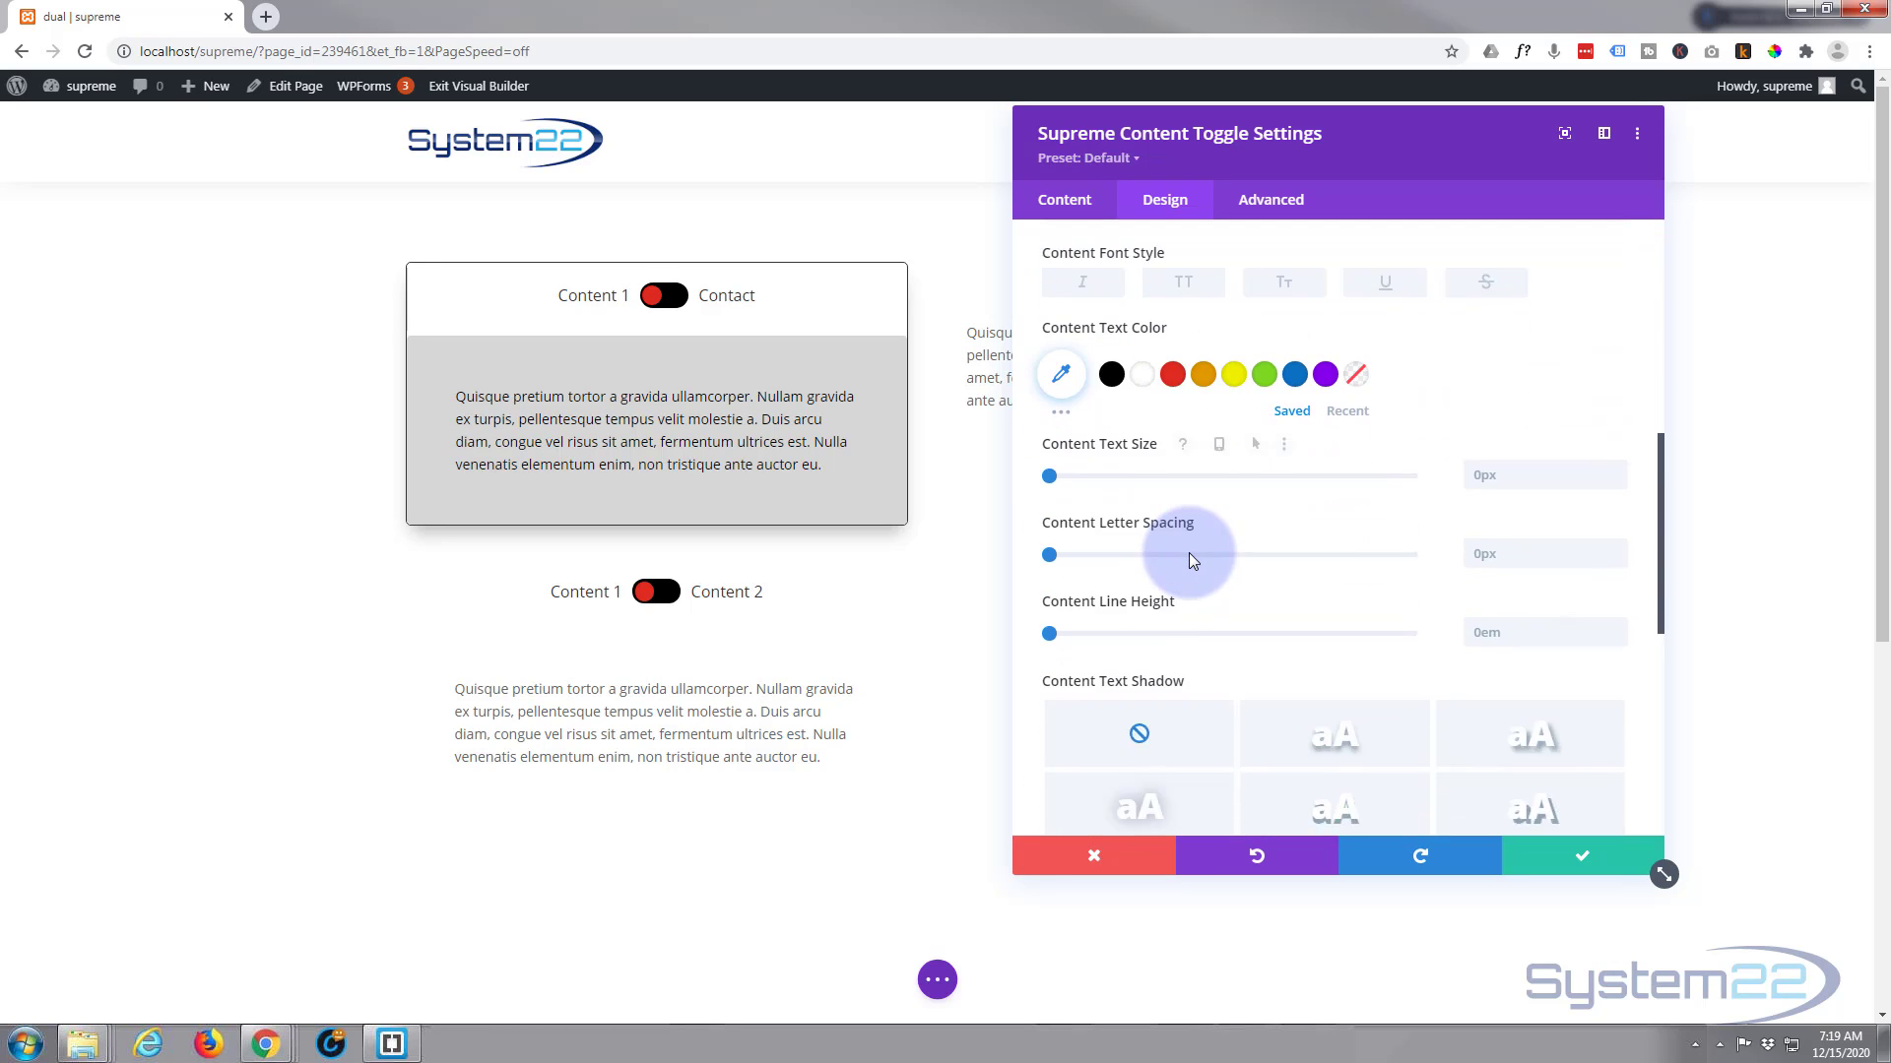
scroll(1192, 563, "down", 2)
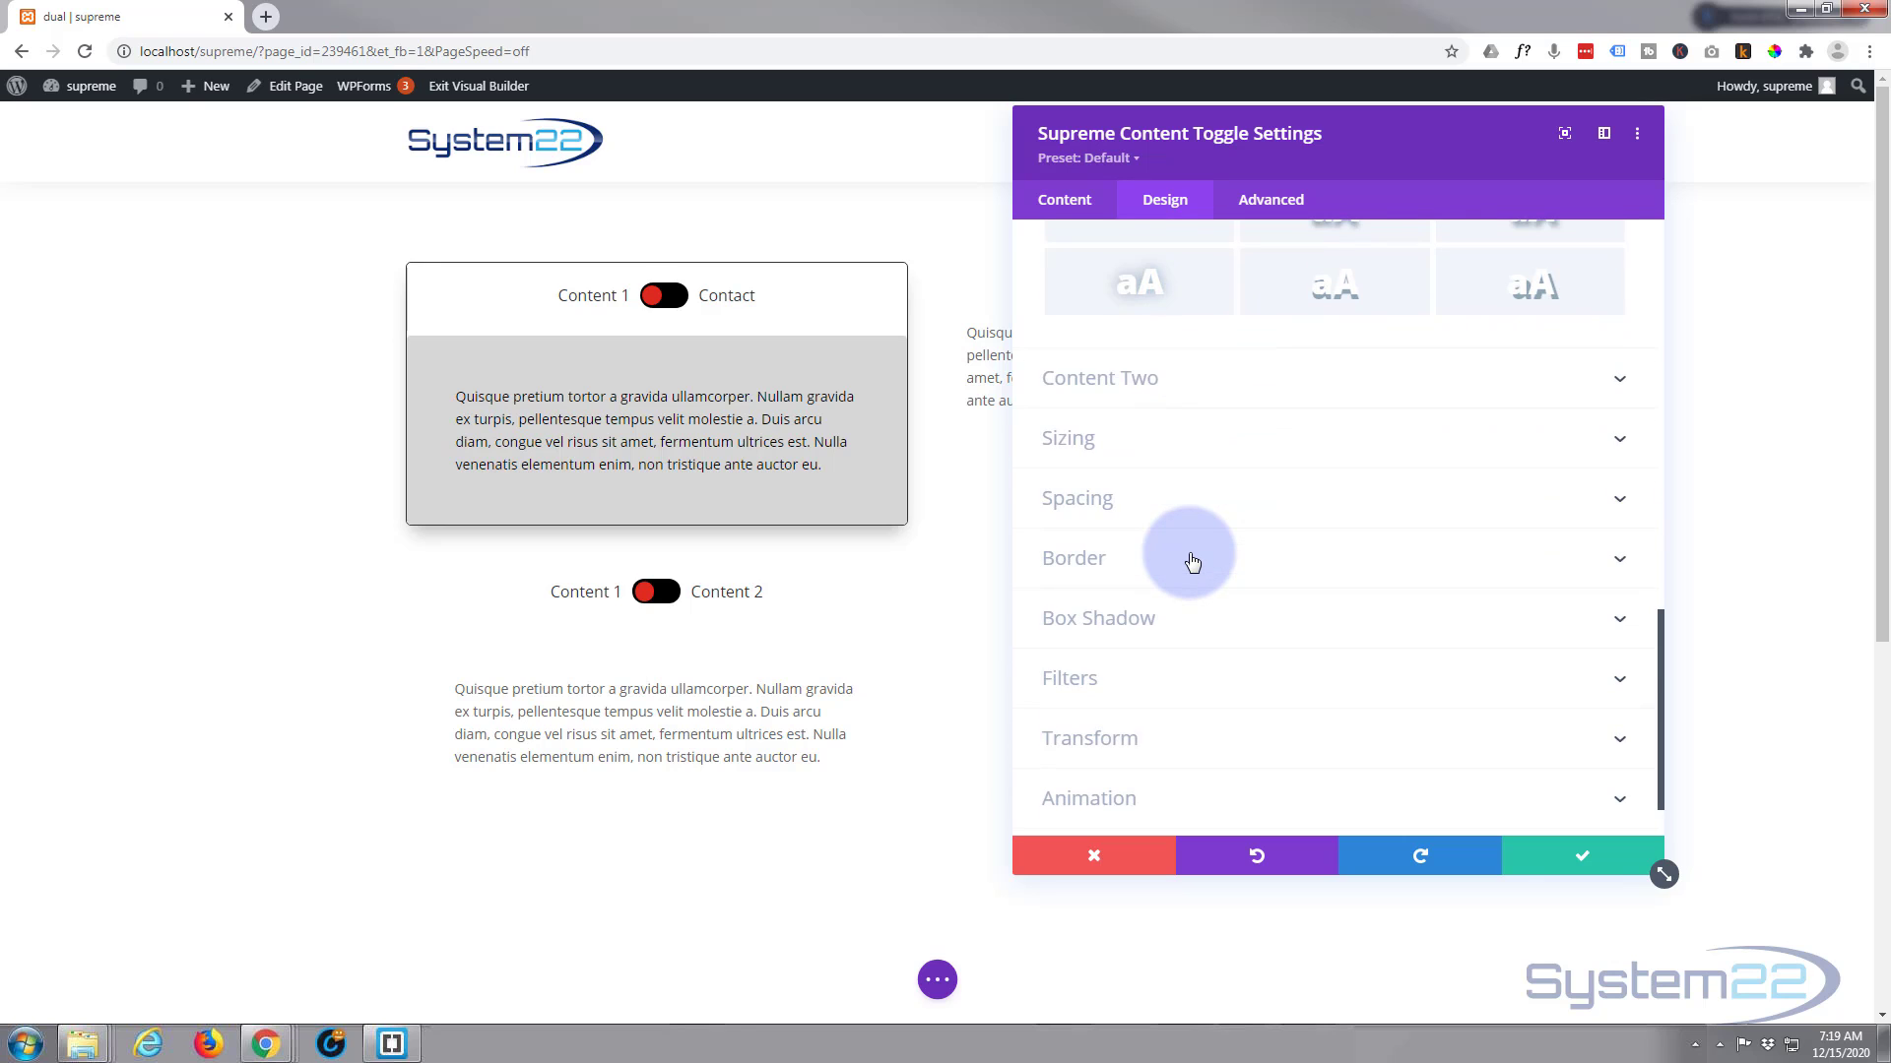
scroll(1193, 562, "up", 6)
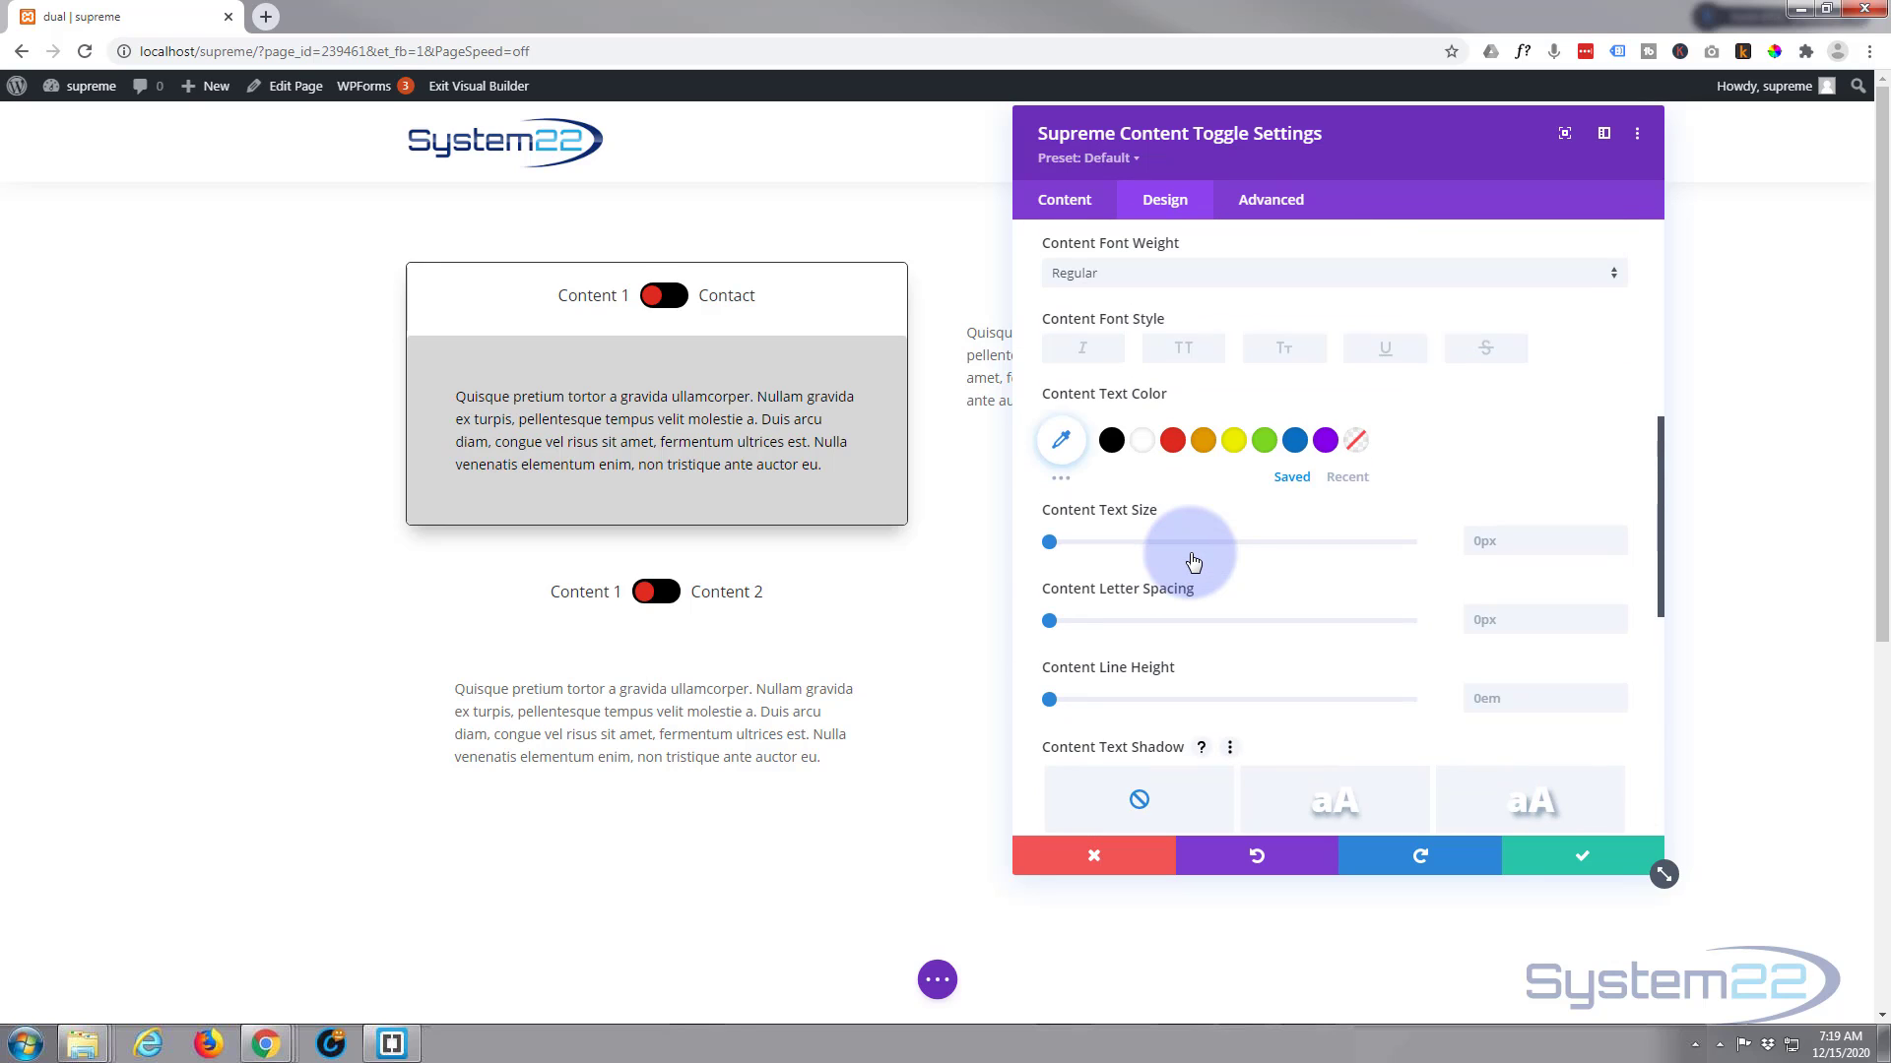
scroll(1192, 561, "up", 5)
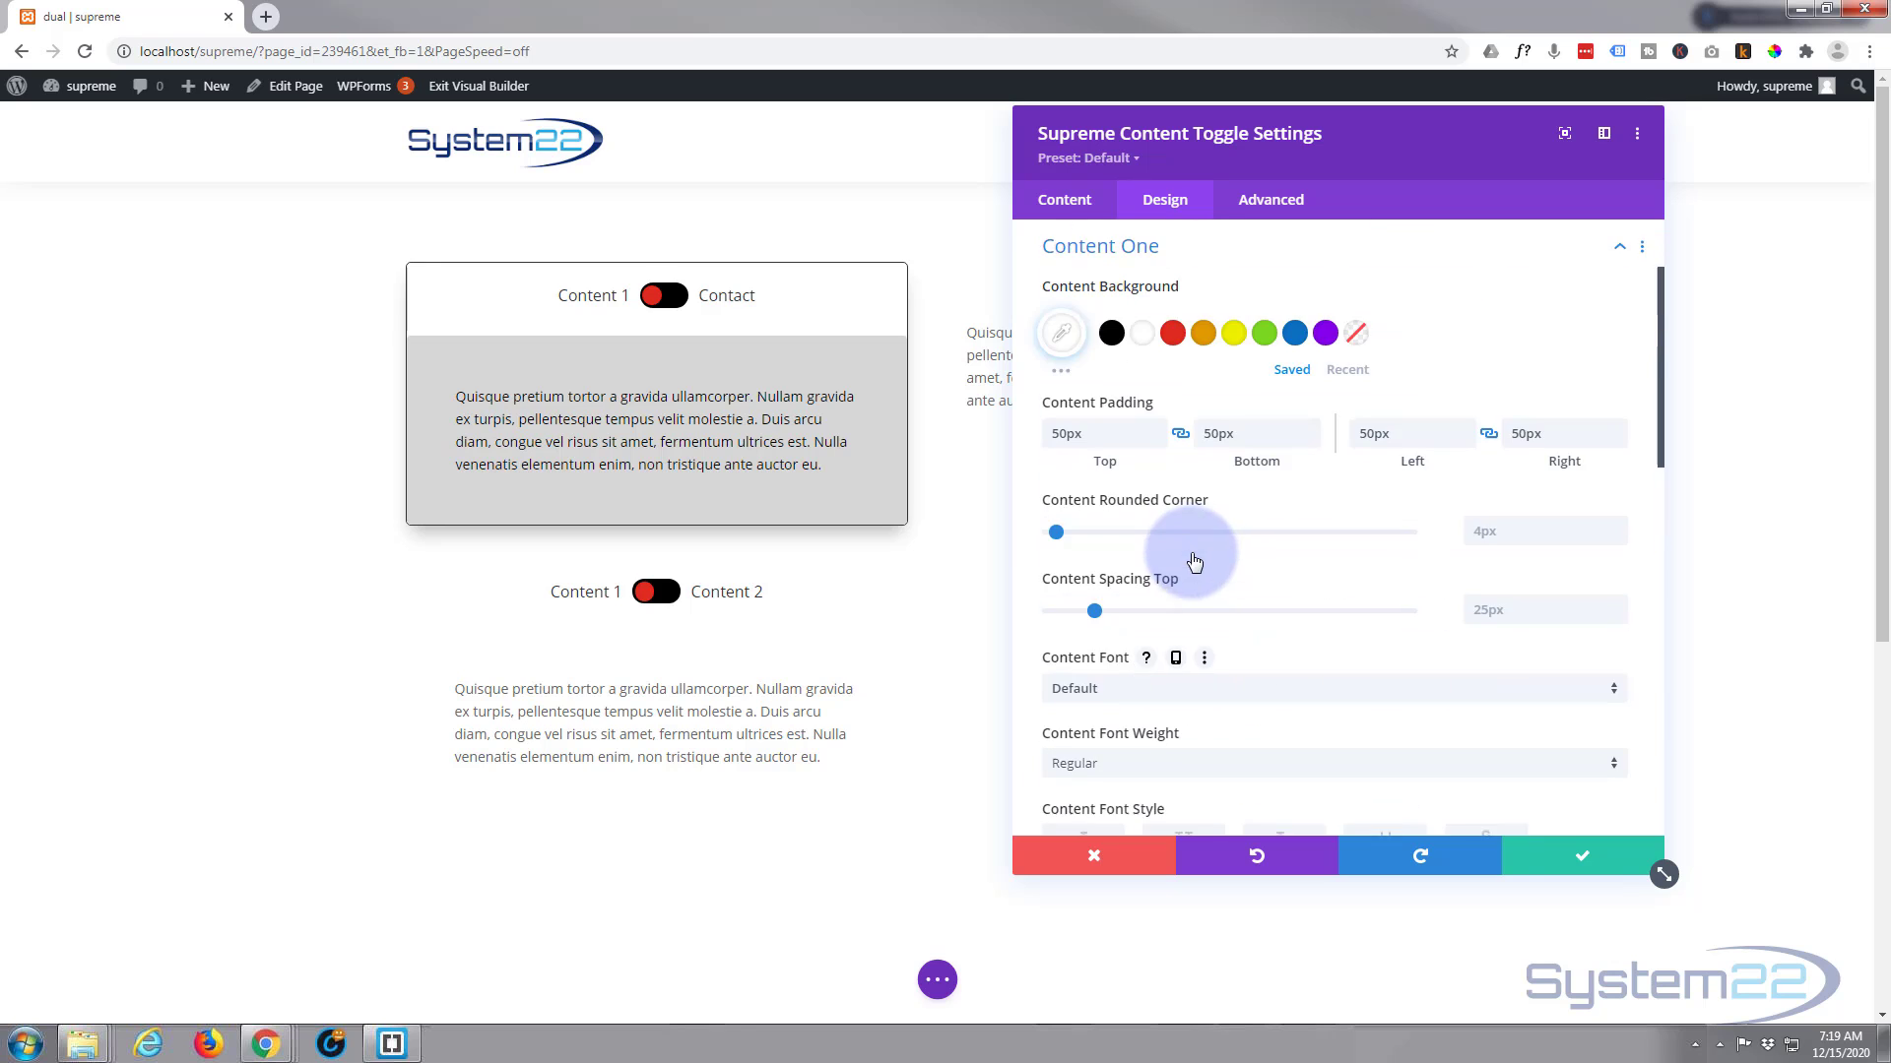
scroll(1192, 553, "up", 1)
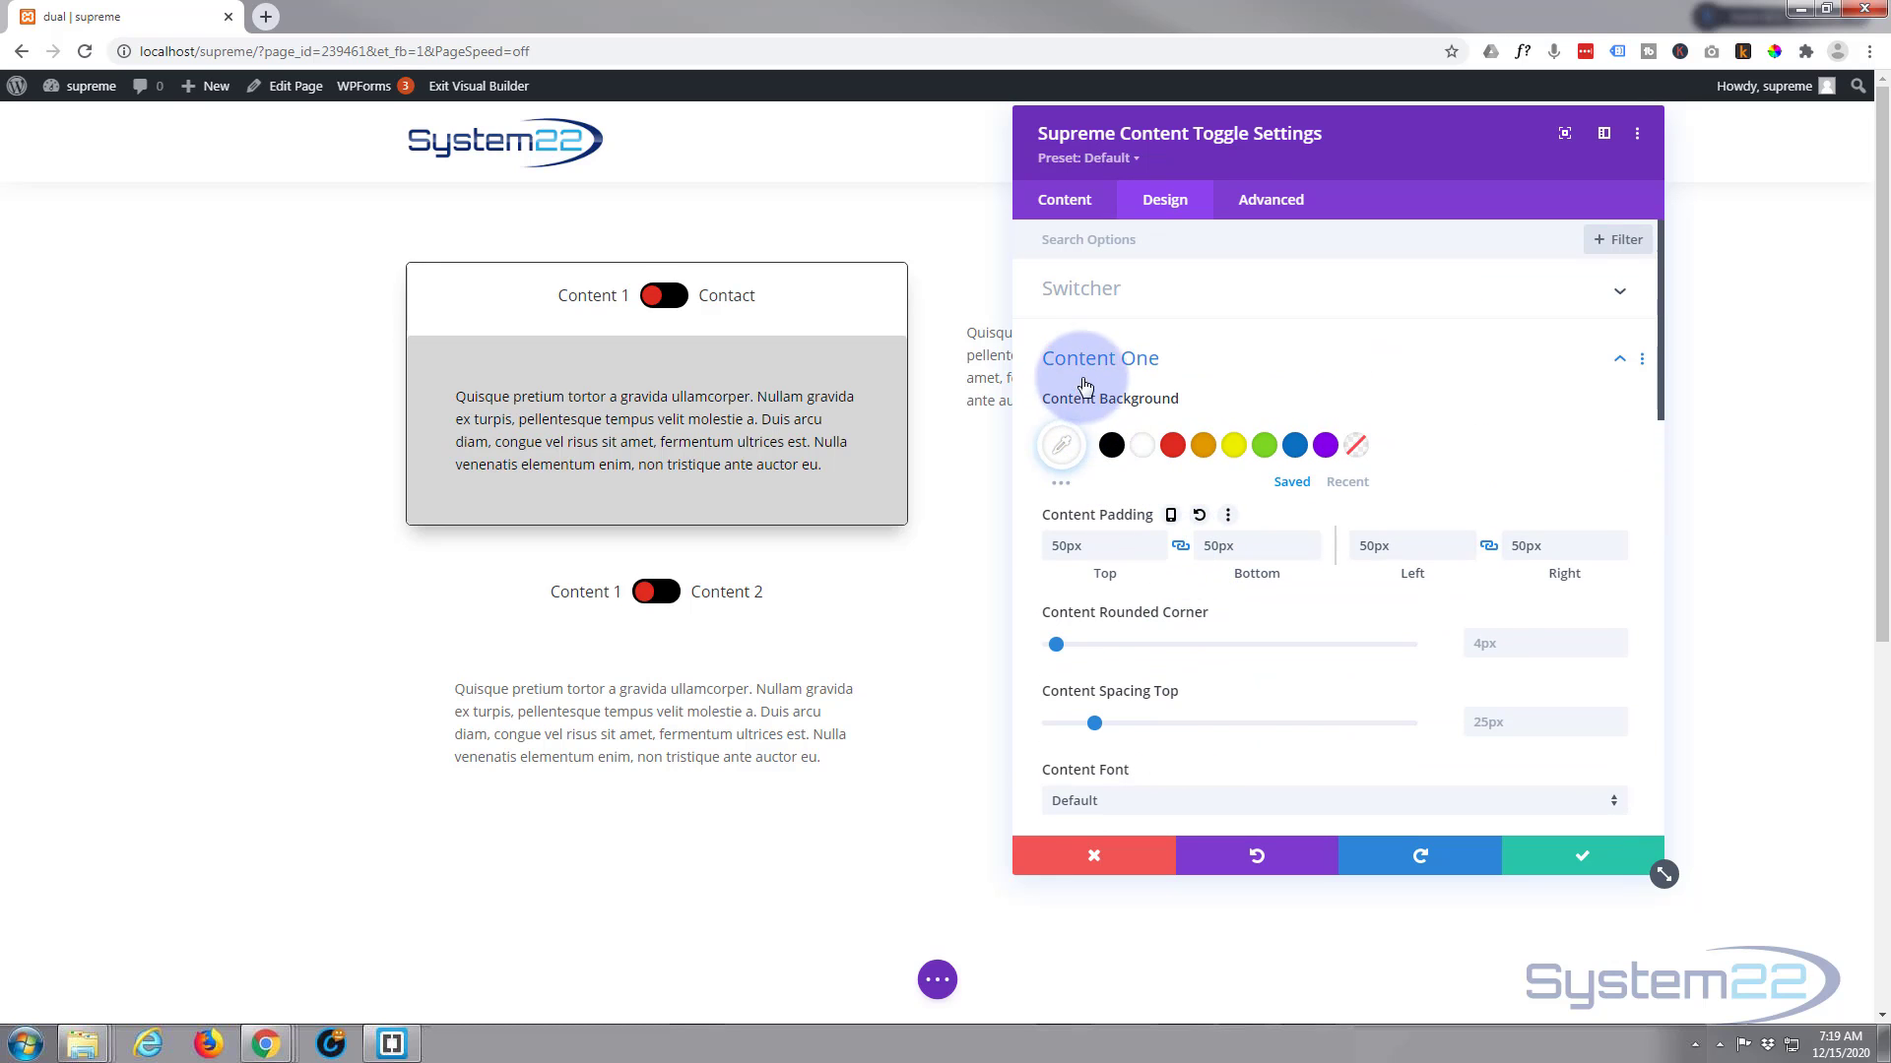
left_click(1061, 486)
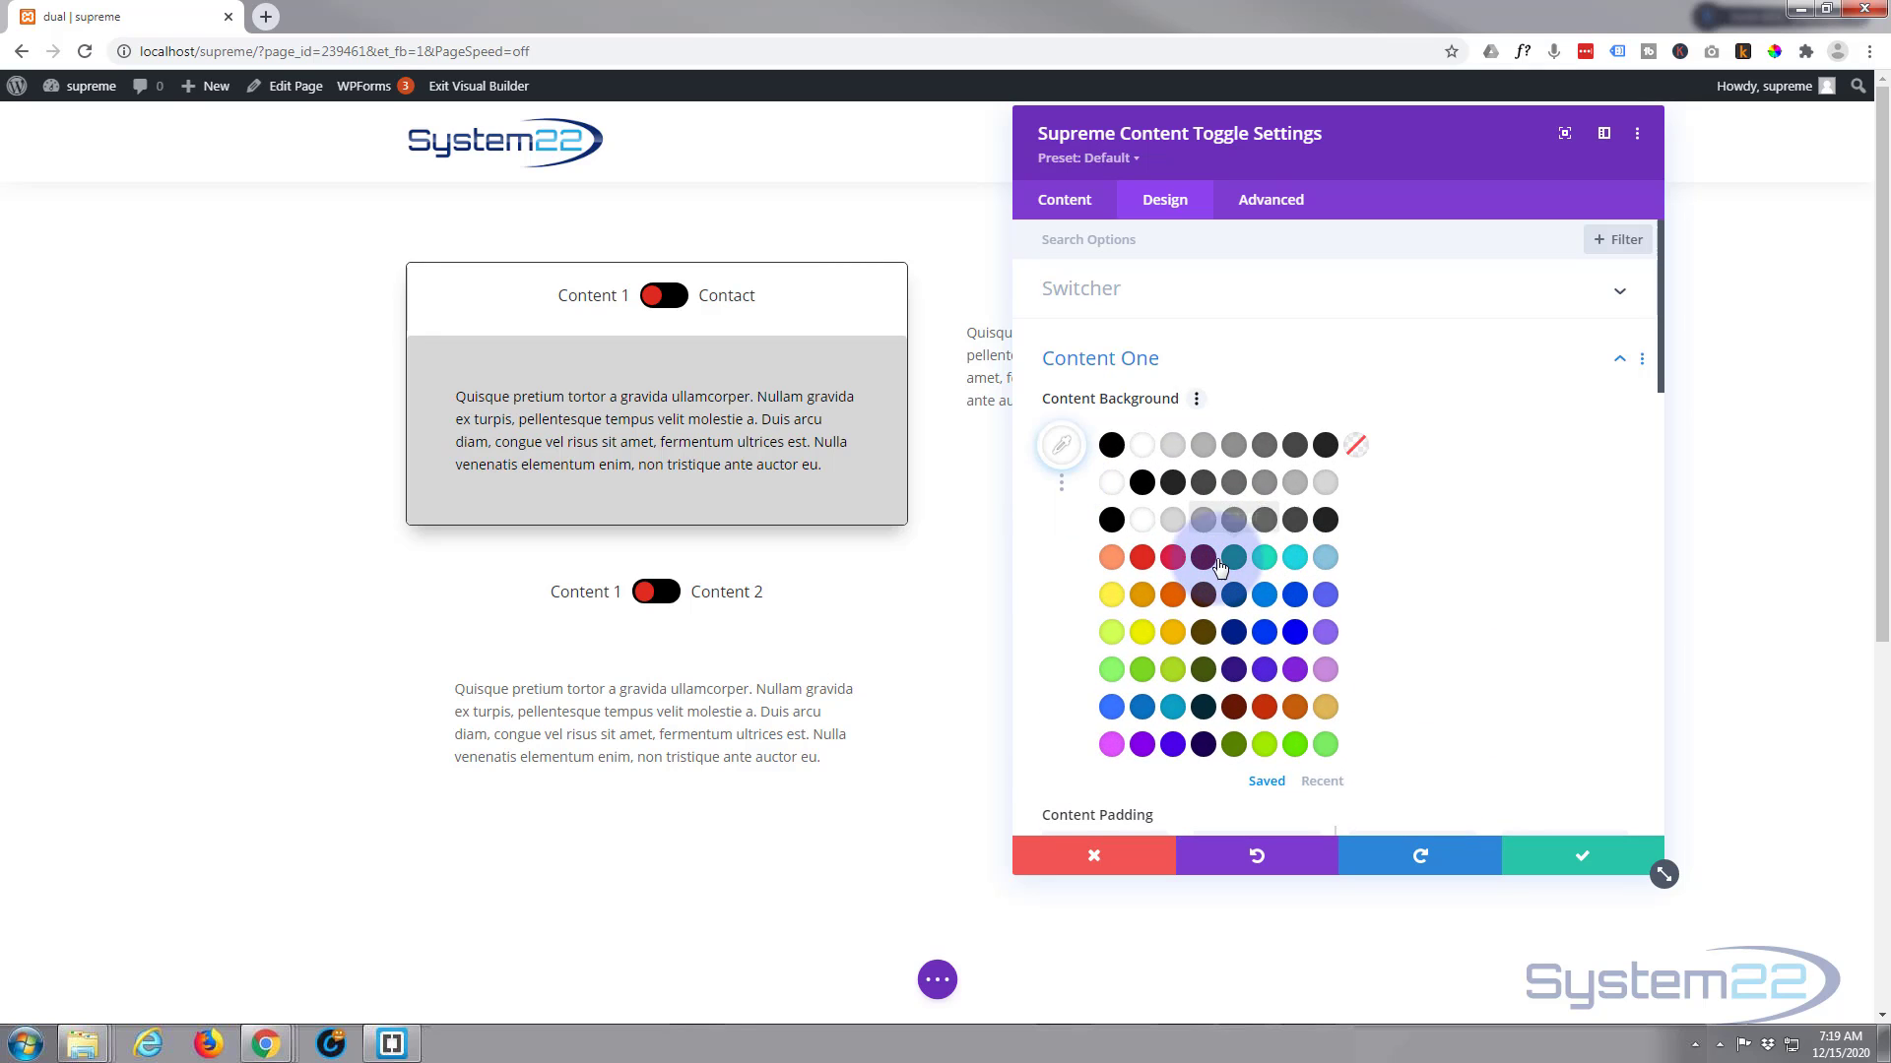
left_click(1326, 557)
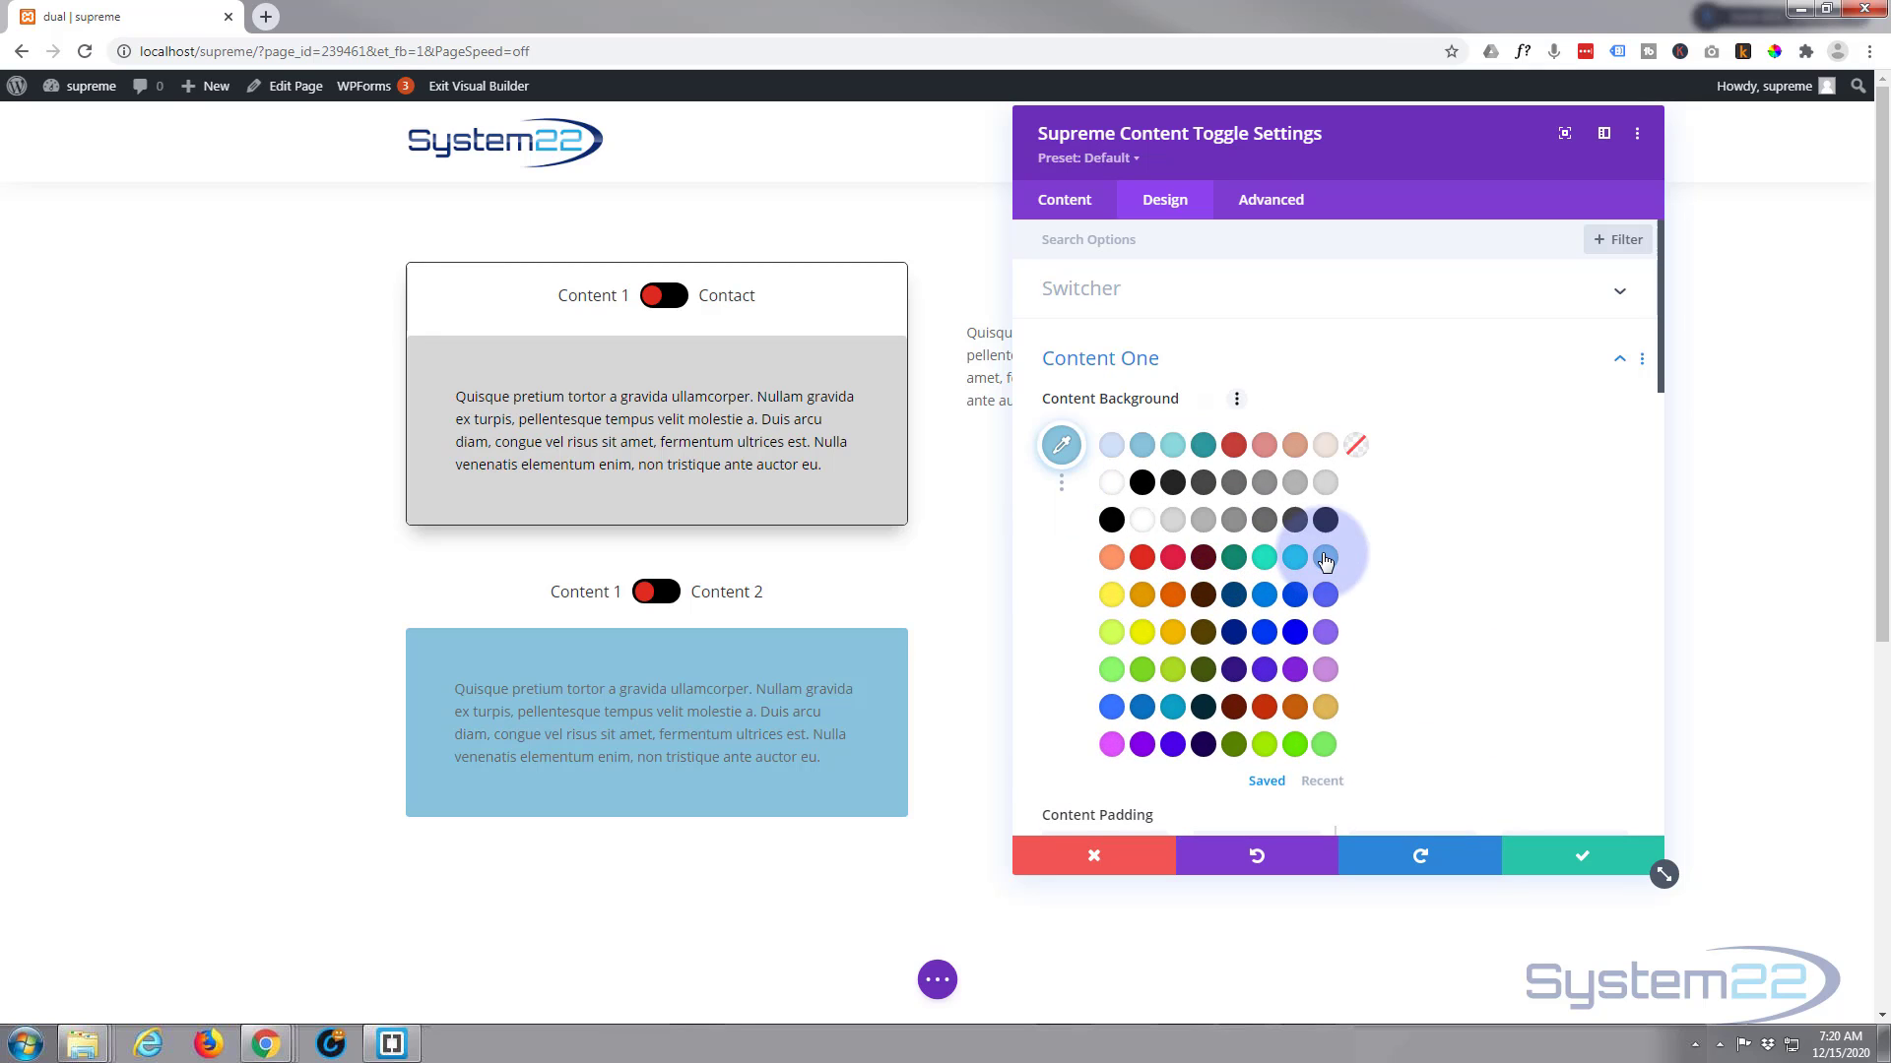
Examine the Content Two design options, from background and padding through the fullwidth setting to text shadow
scroll(1351, 514, "down", 6)
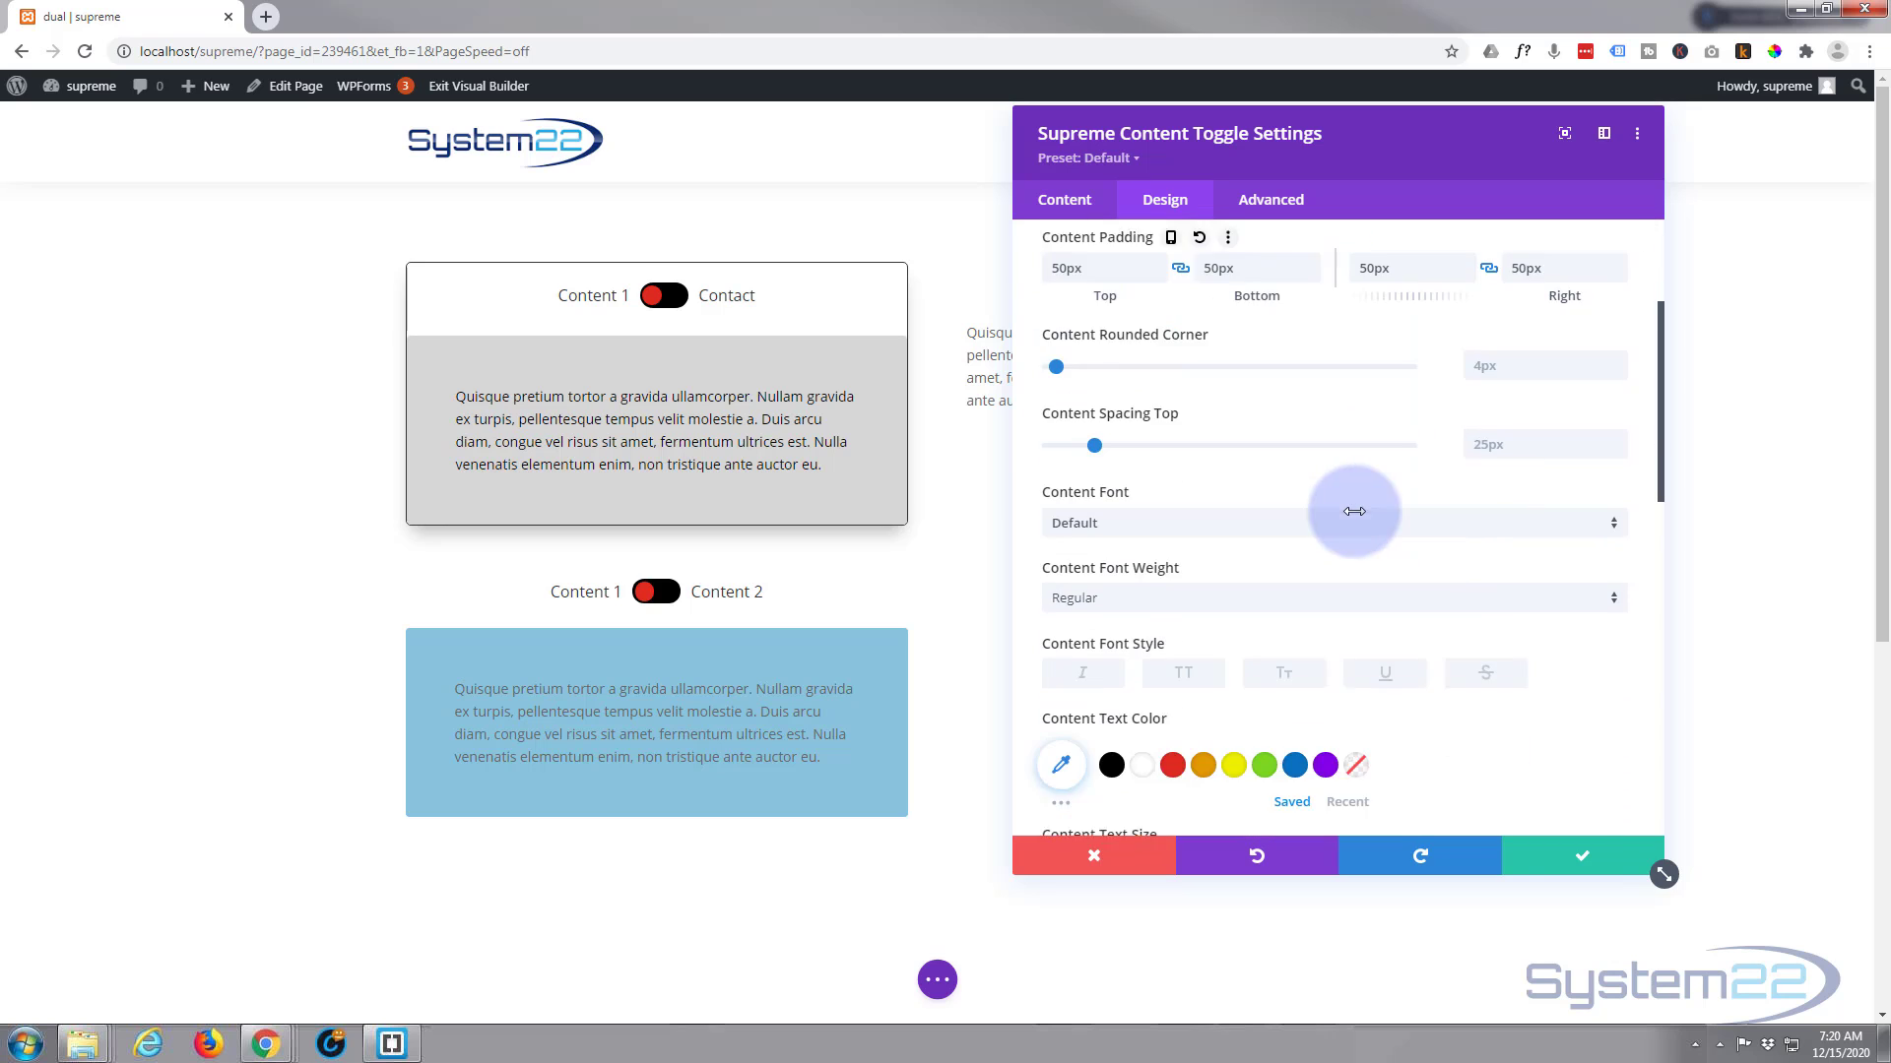
scroll(1355, 511, "down", 5)
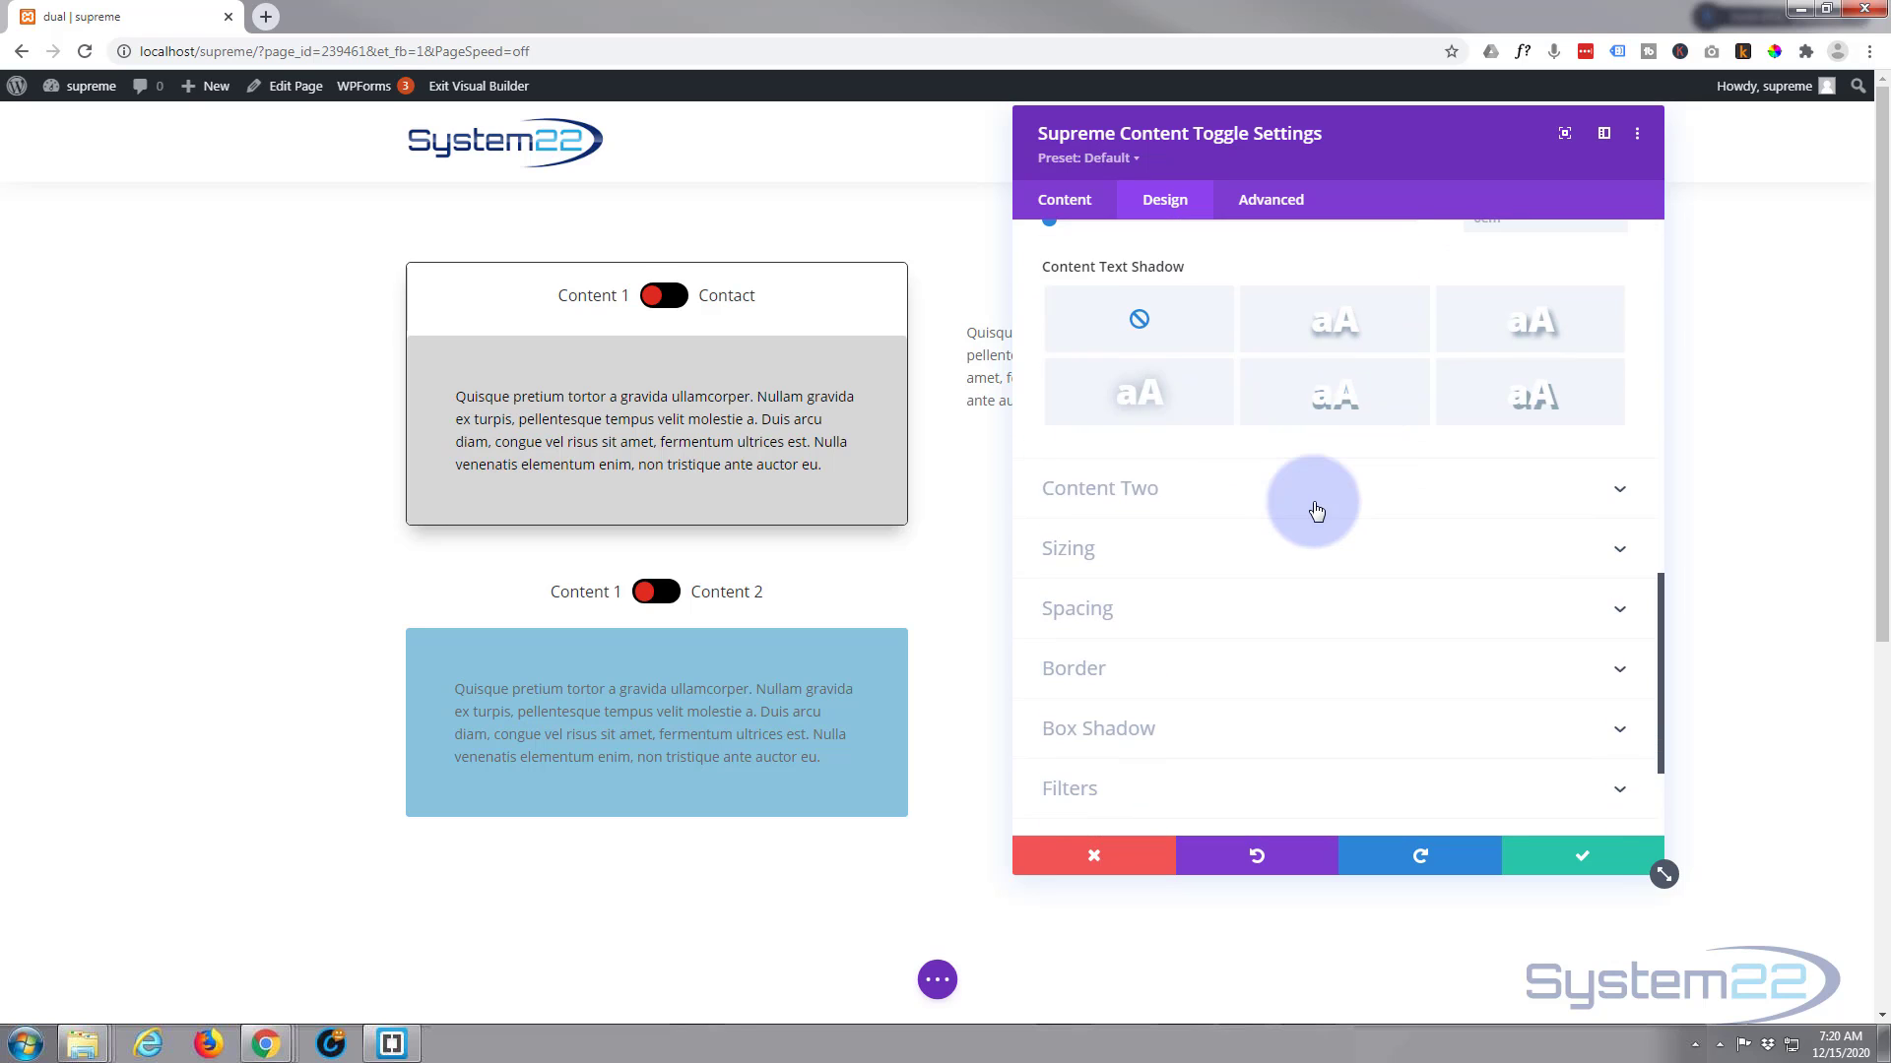
left_click(1315, 502)
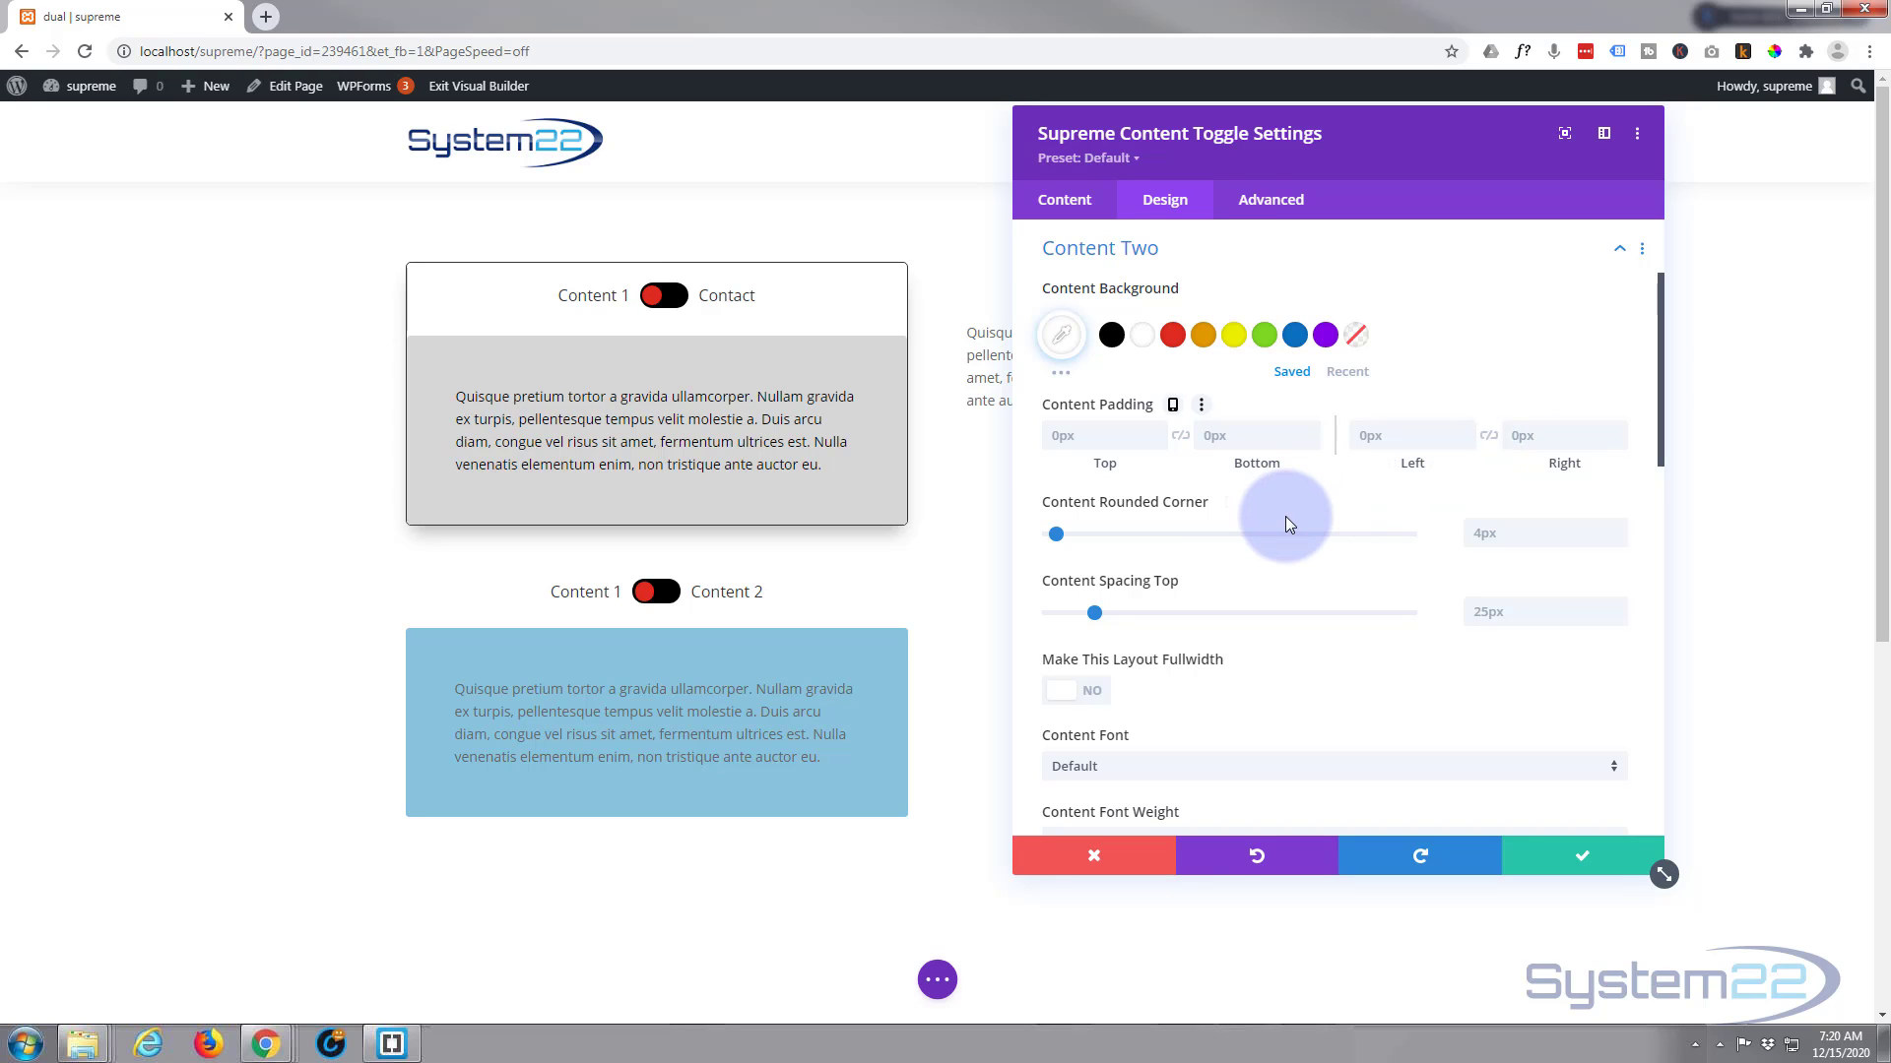
scroll(1285, 517, "down", 2)
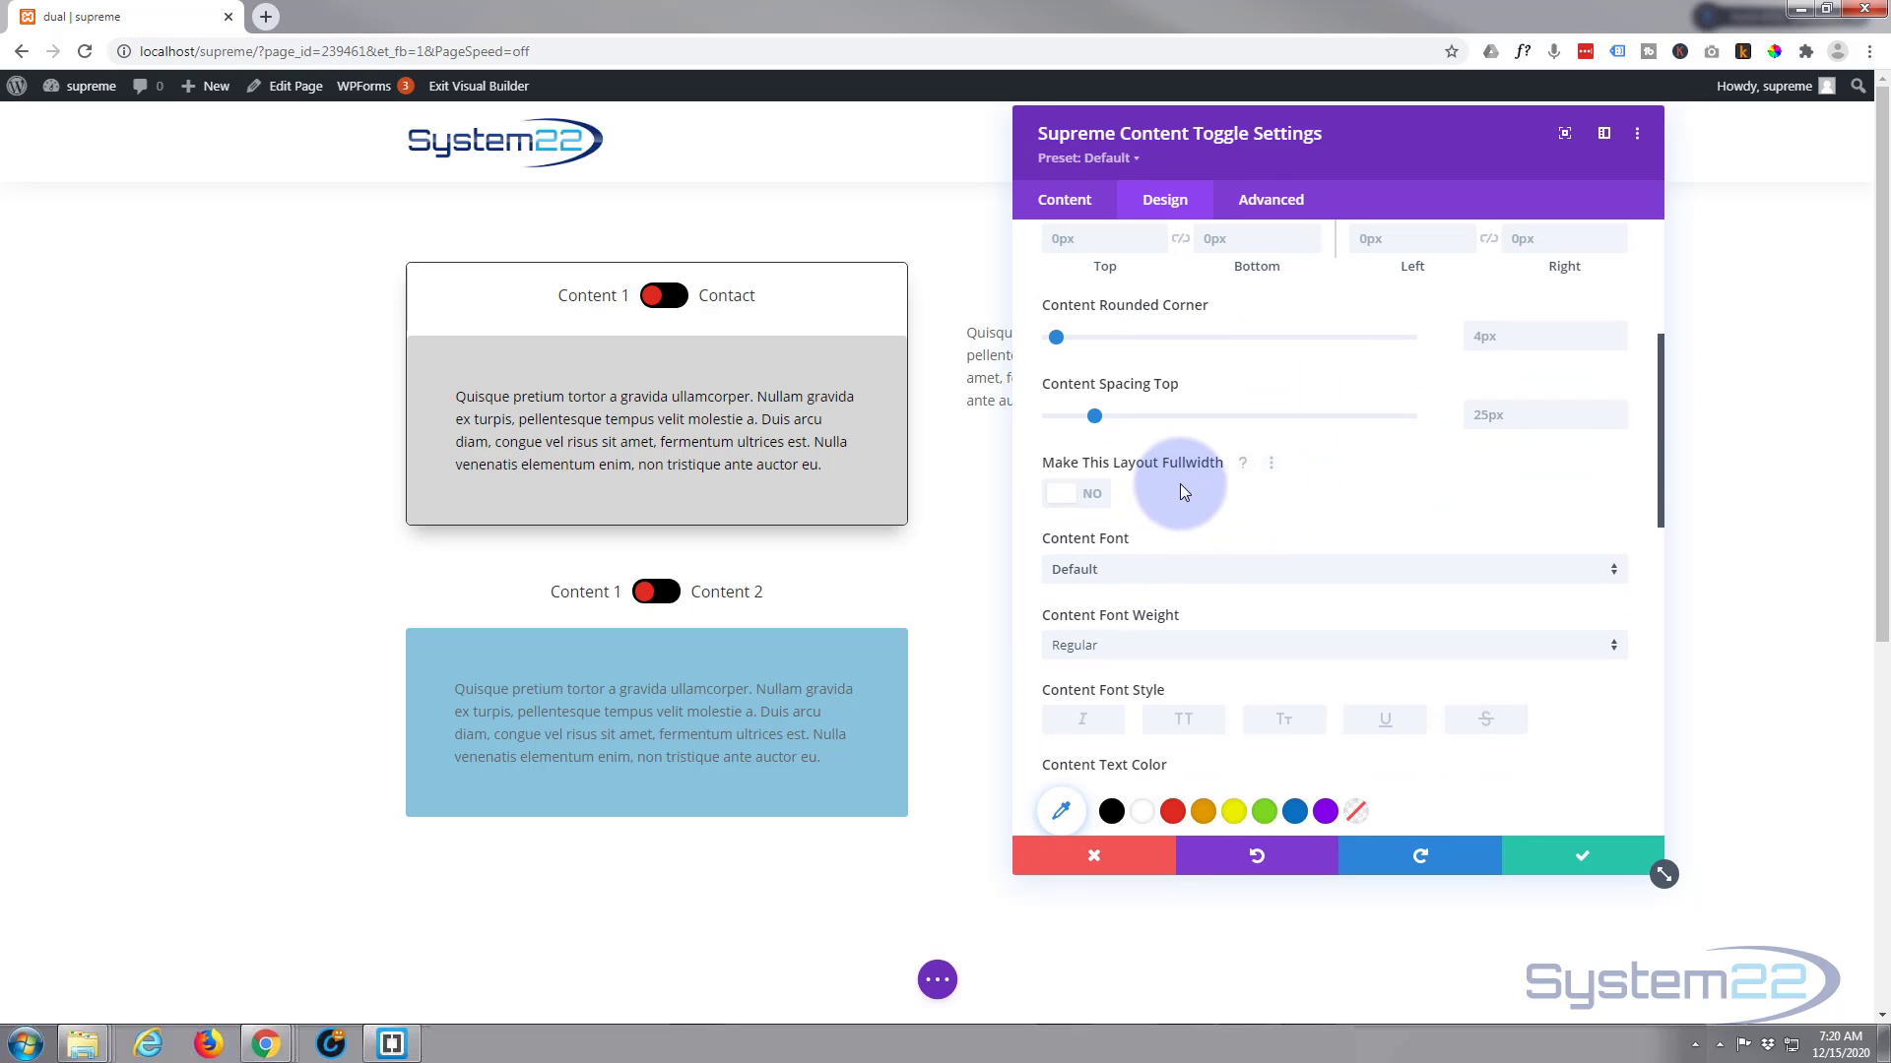
scroll(1217, 512, "down", 7)
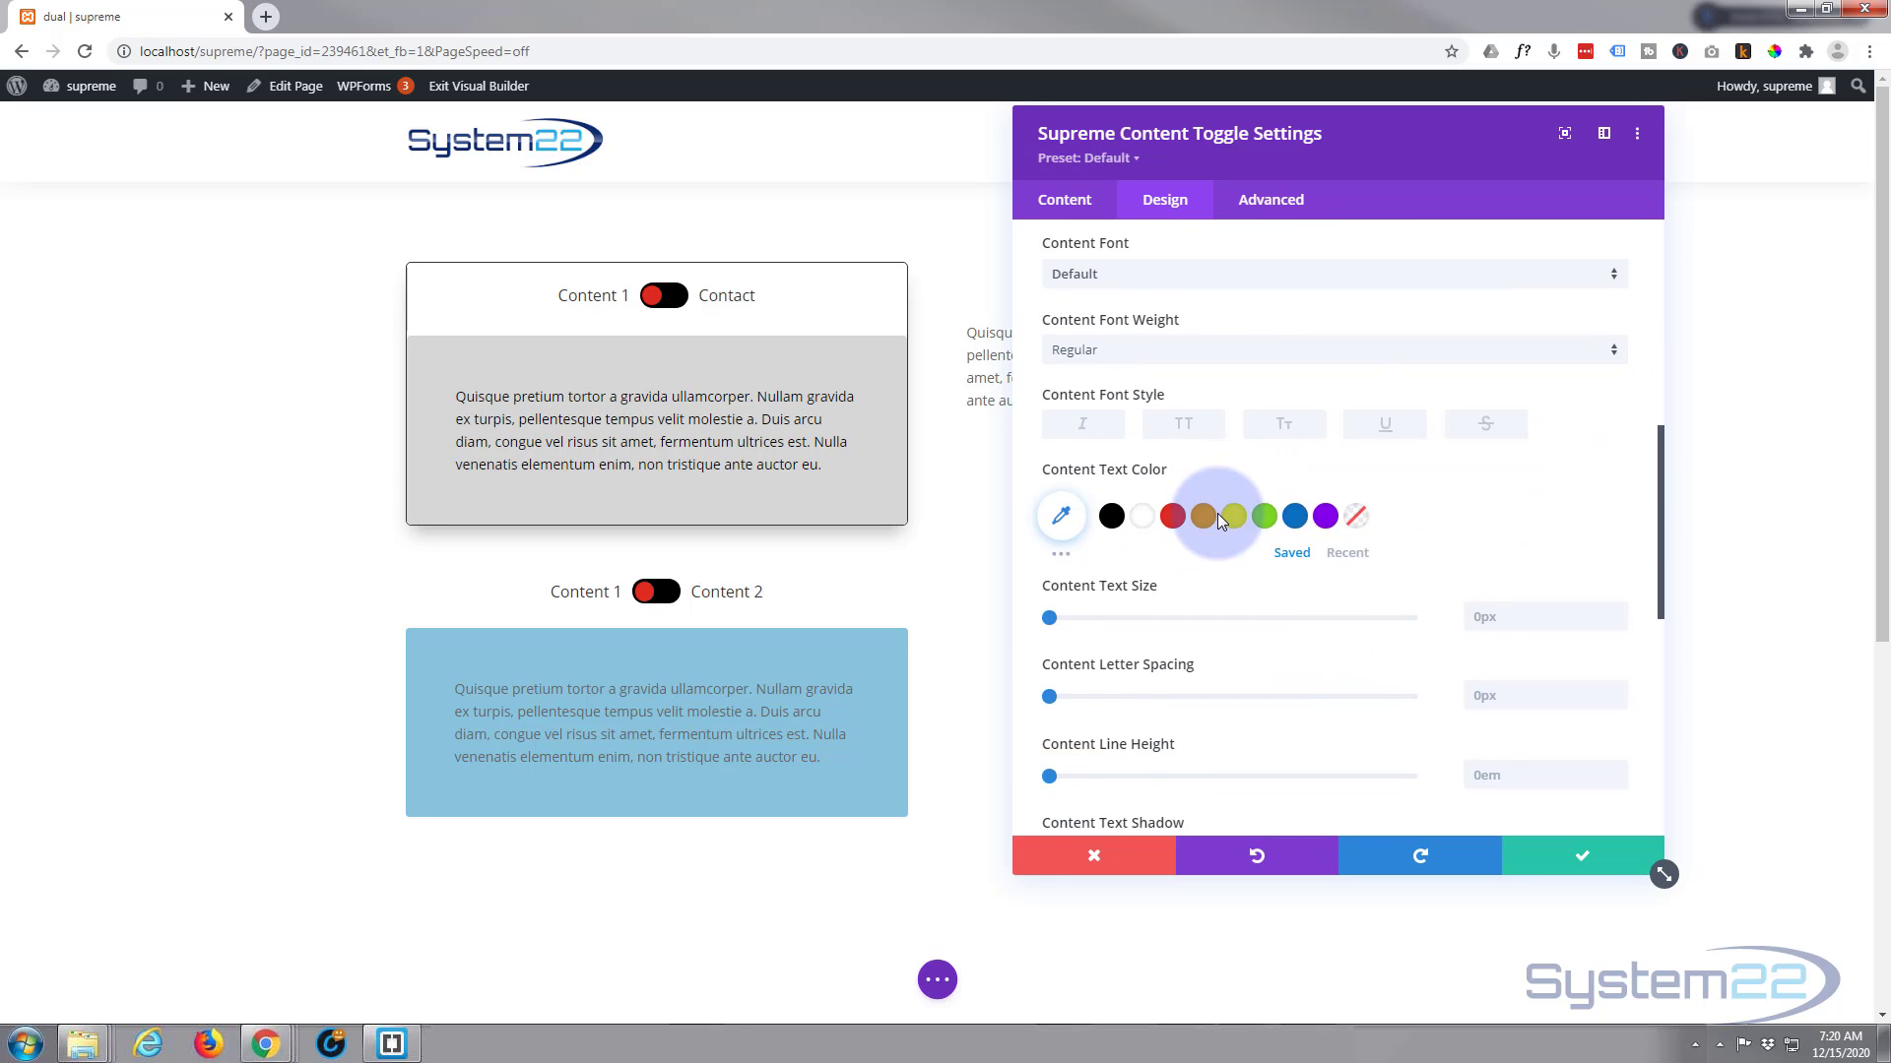
scroll(1221, 521, "down", 2)
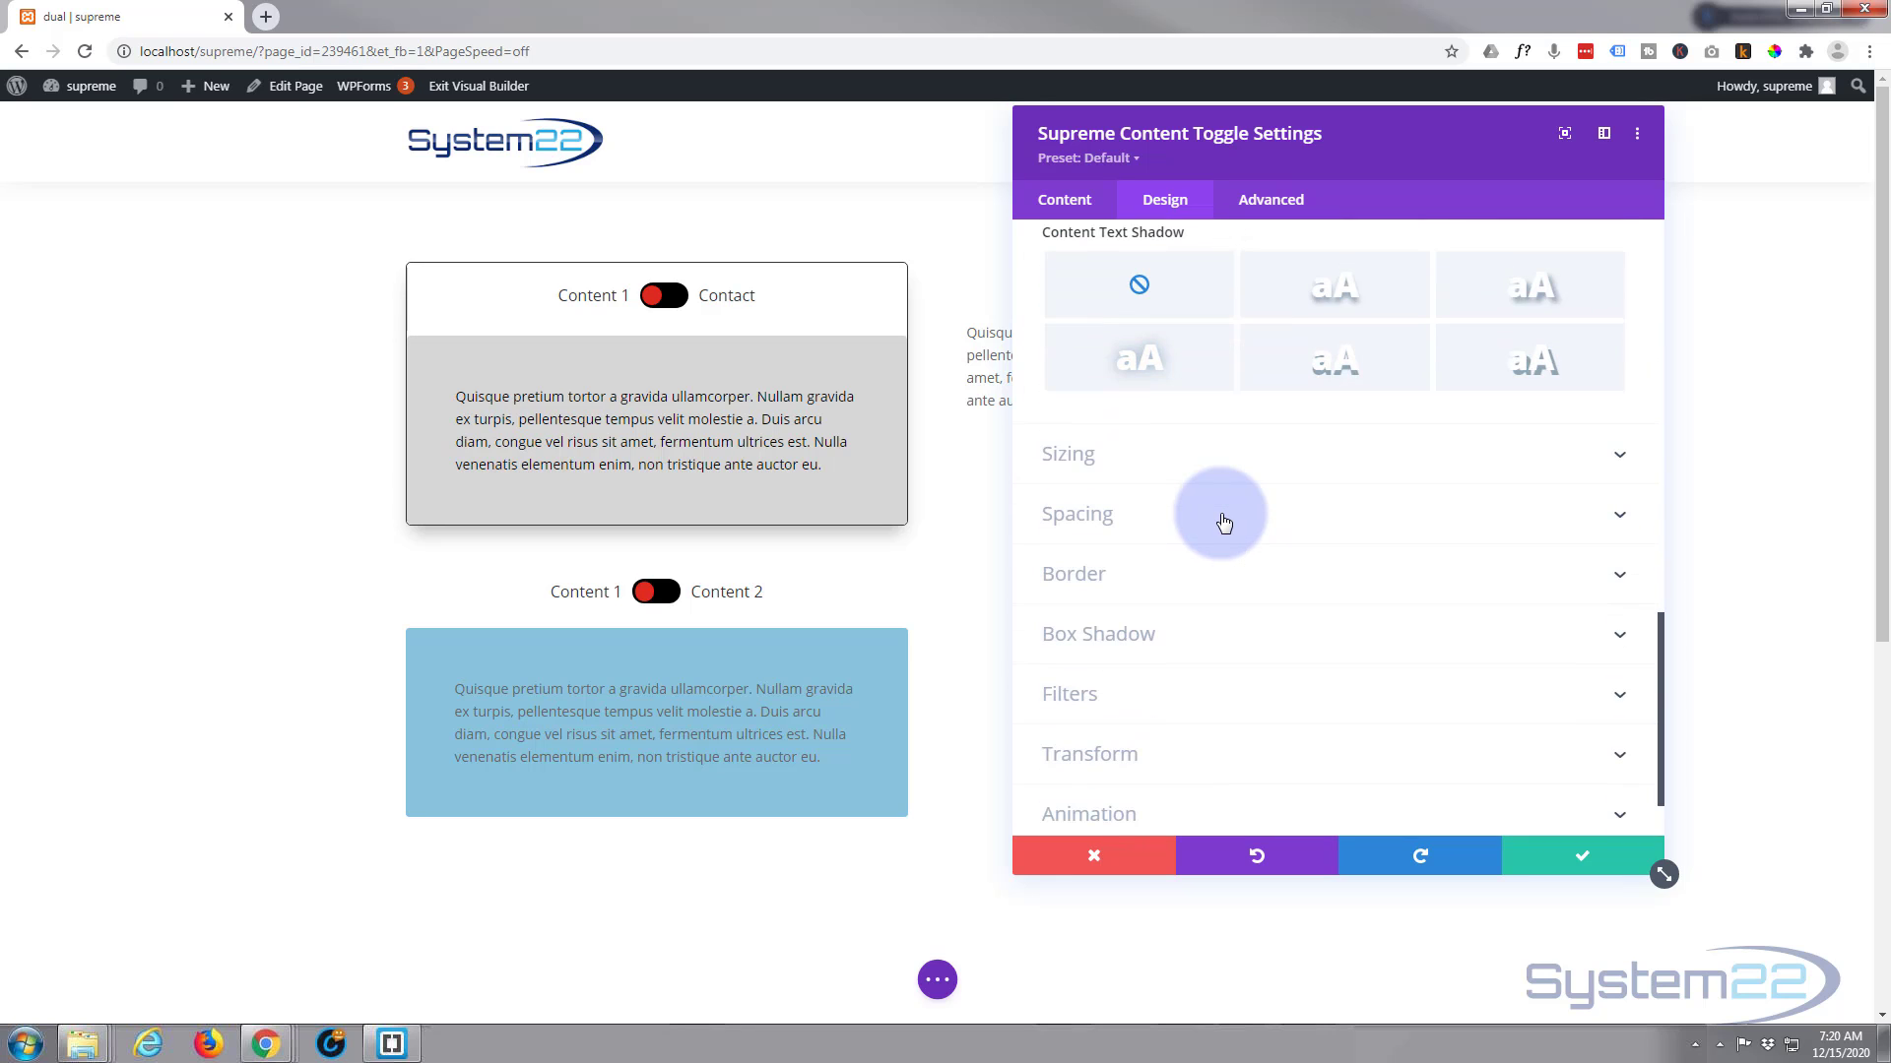
Give the lower content toggle a 1px border on all sides with 4px rounded corners
left_click(1282, 588)
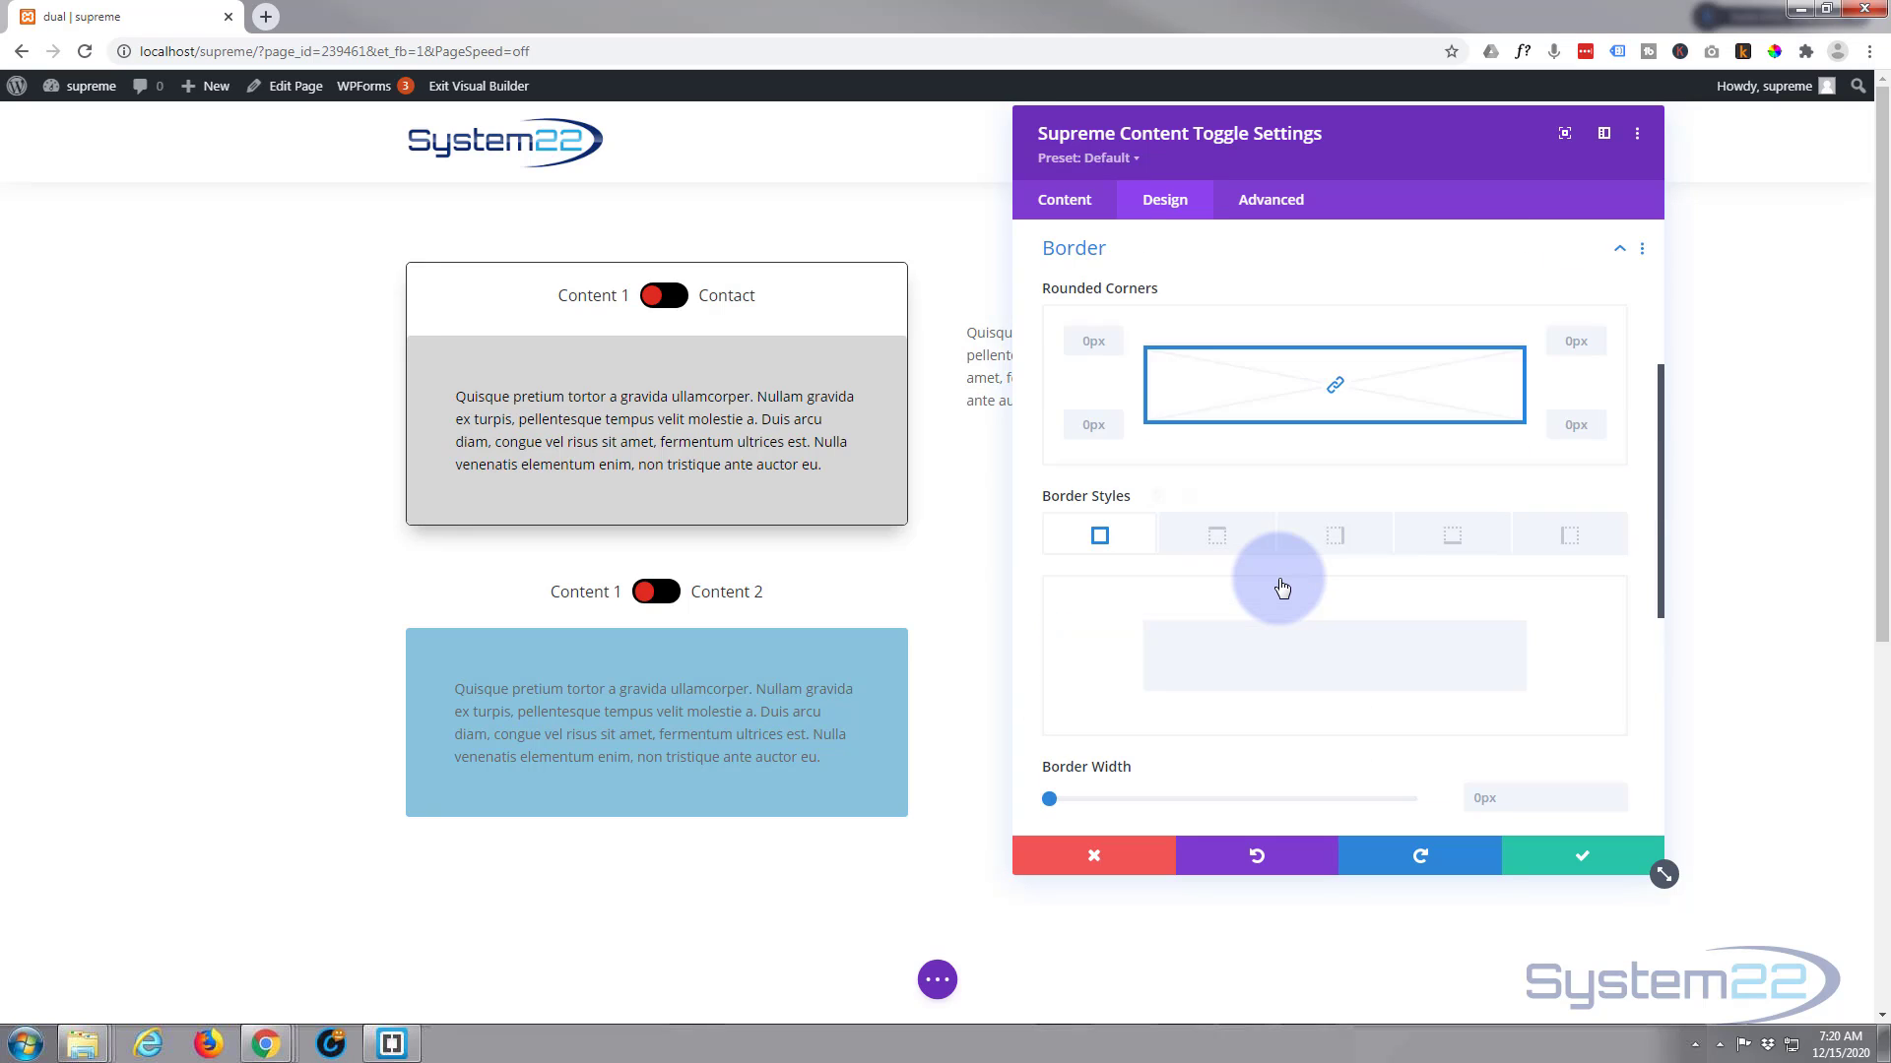
scroll(1278, 577, "down", 3)
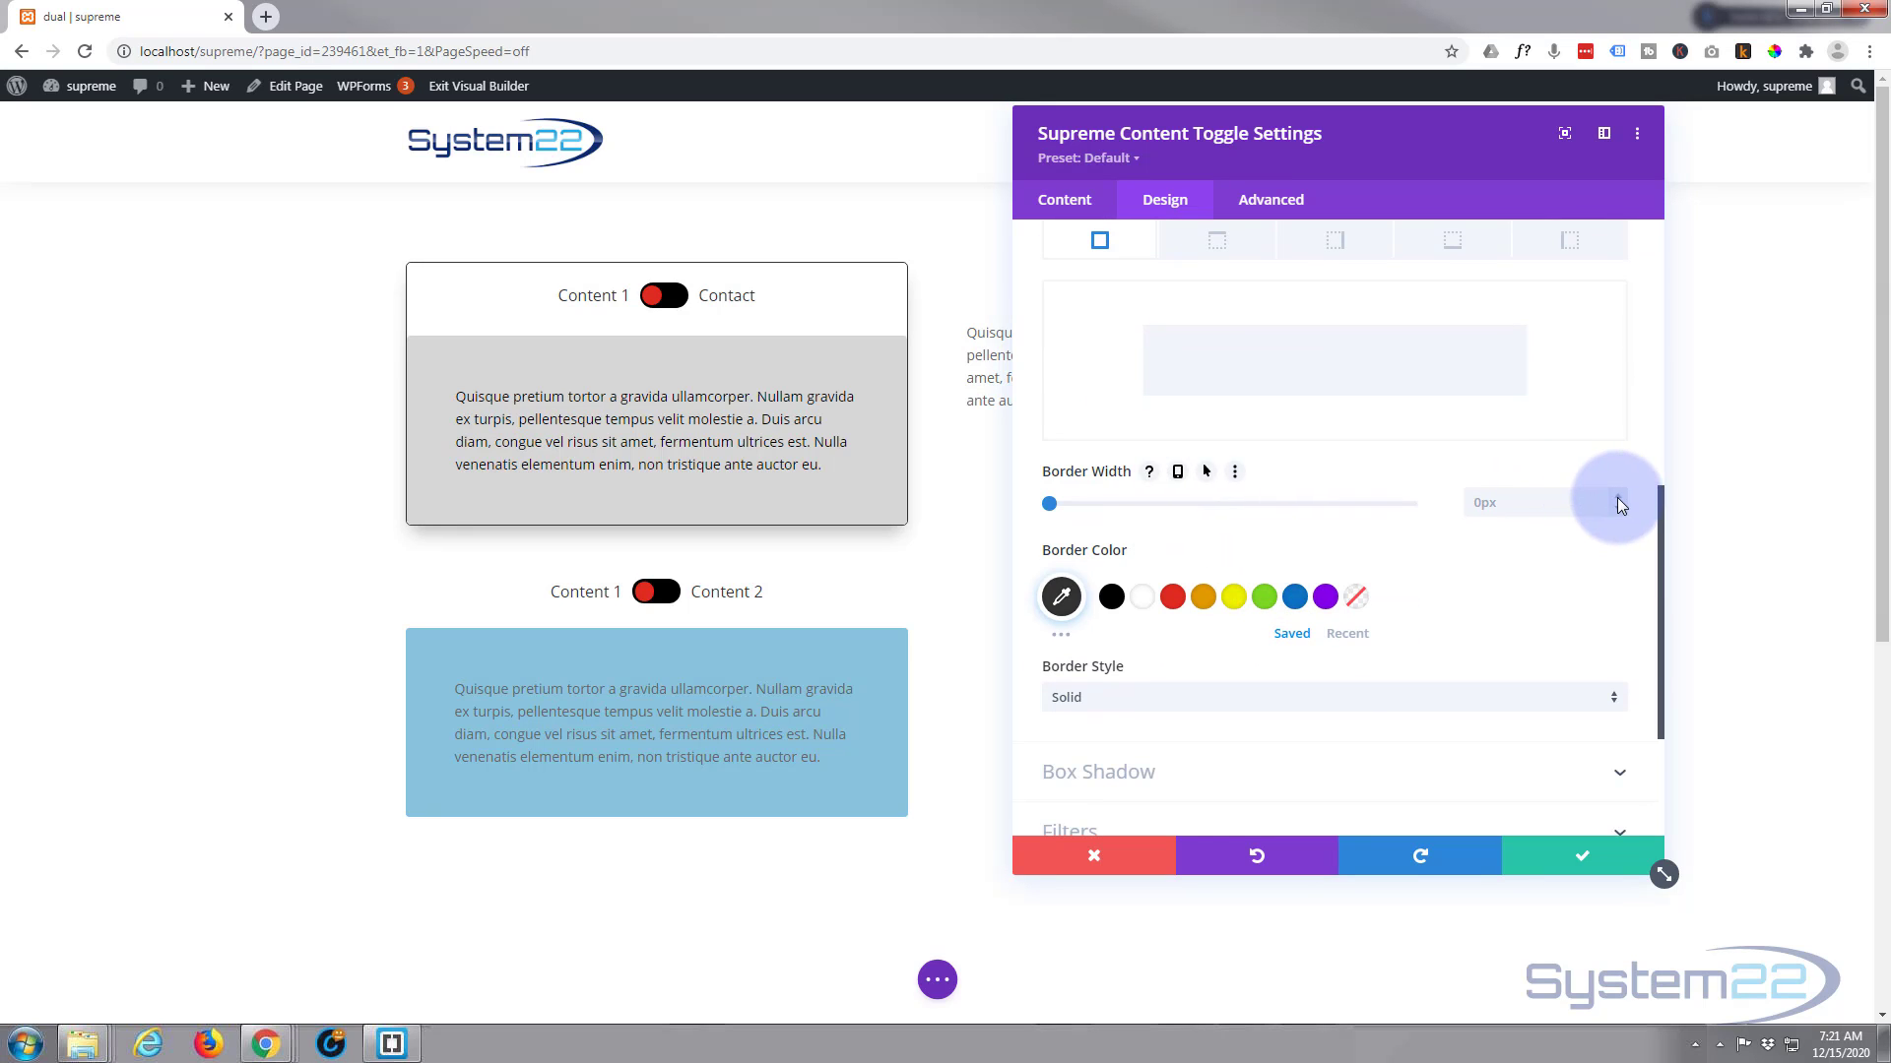
left_click(1620, 501)
left_click(1620, 502)
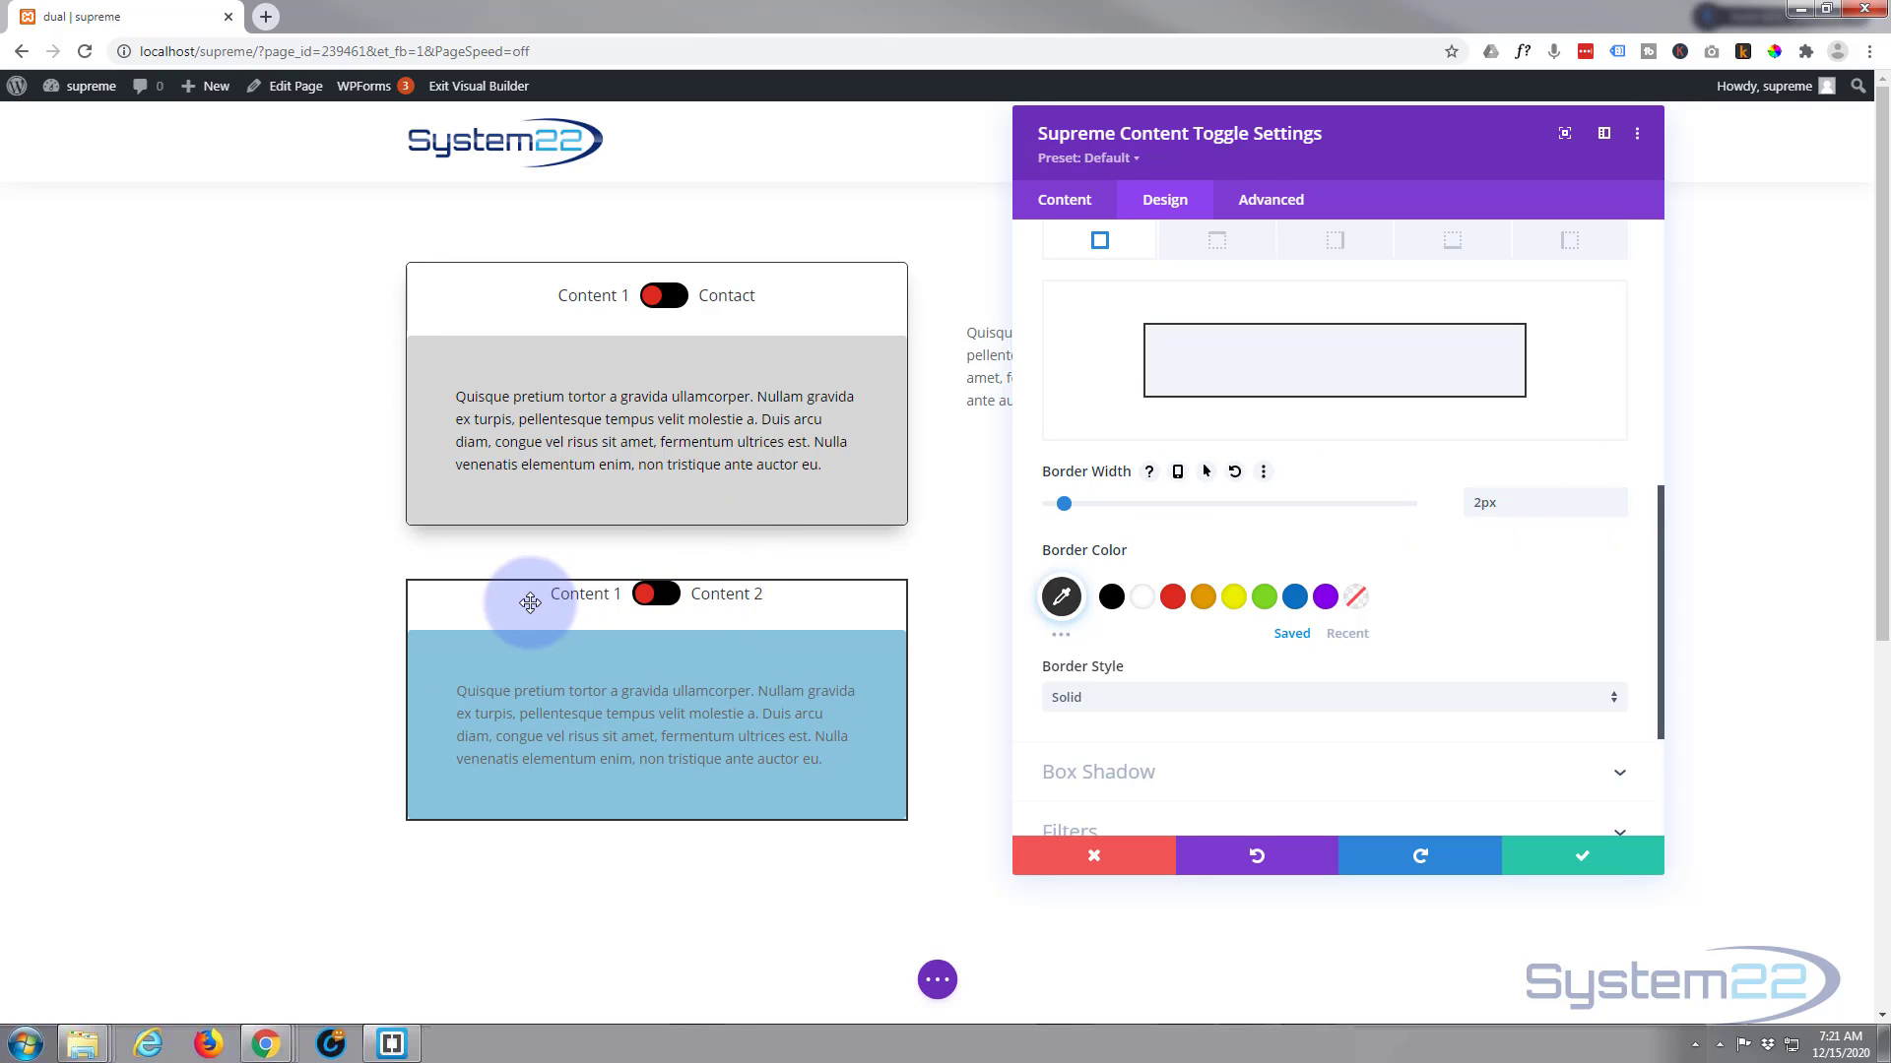
left_click(1618, 512)
scroll(1329, 537, "up", 3)
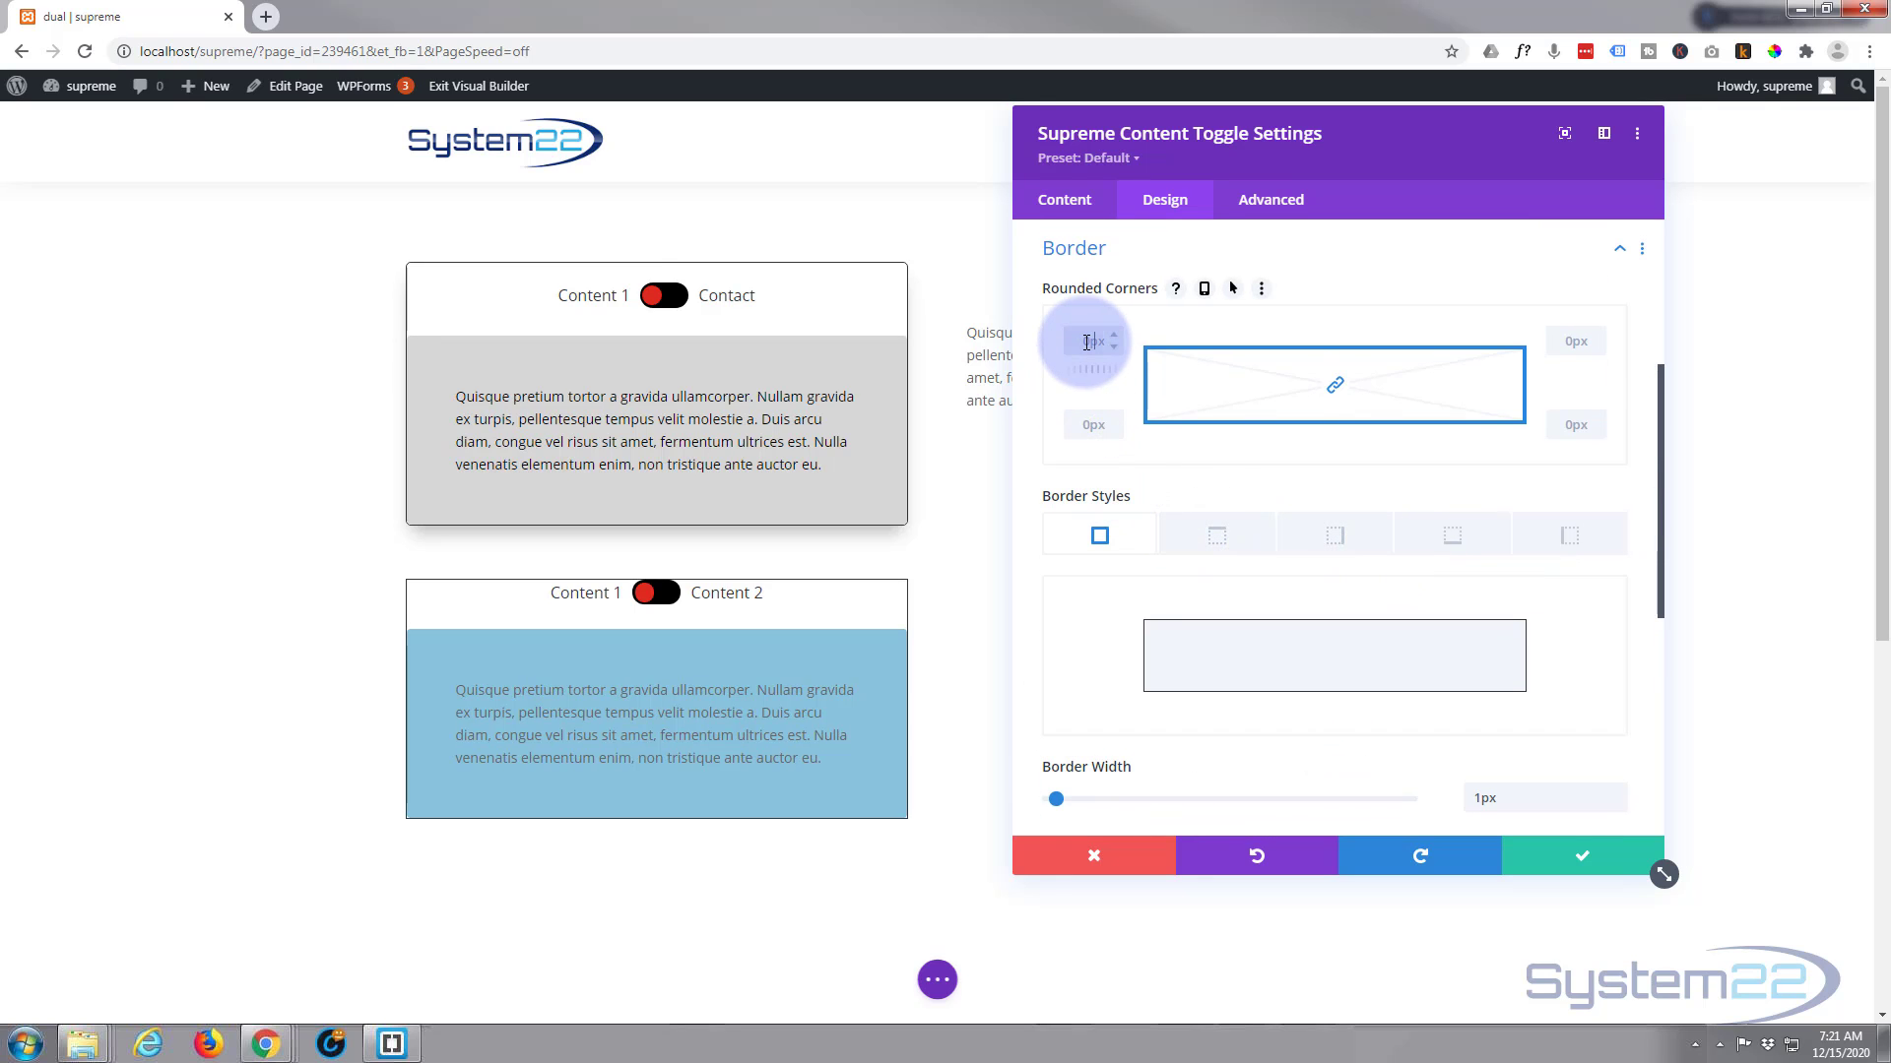
type("4")
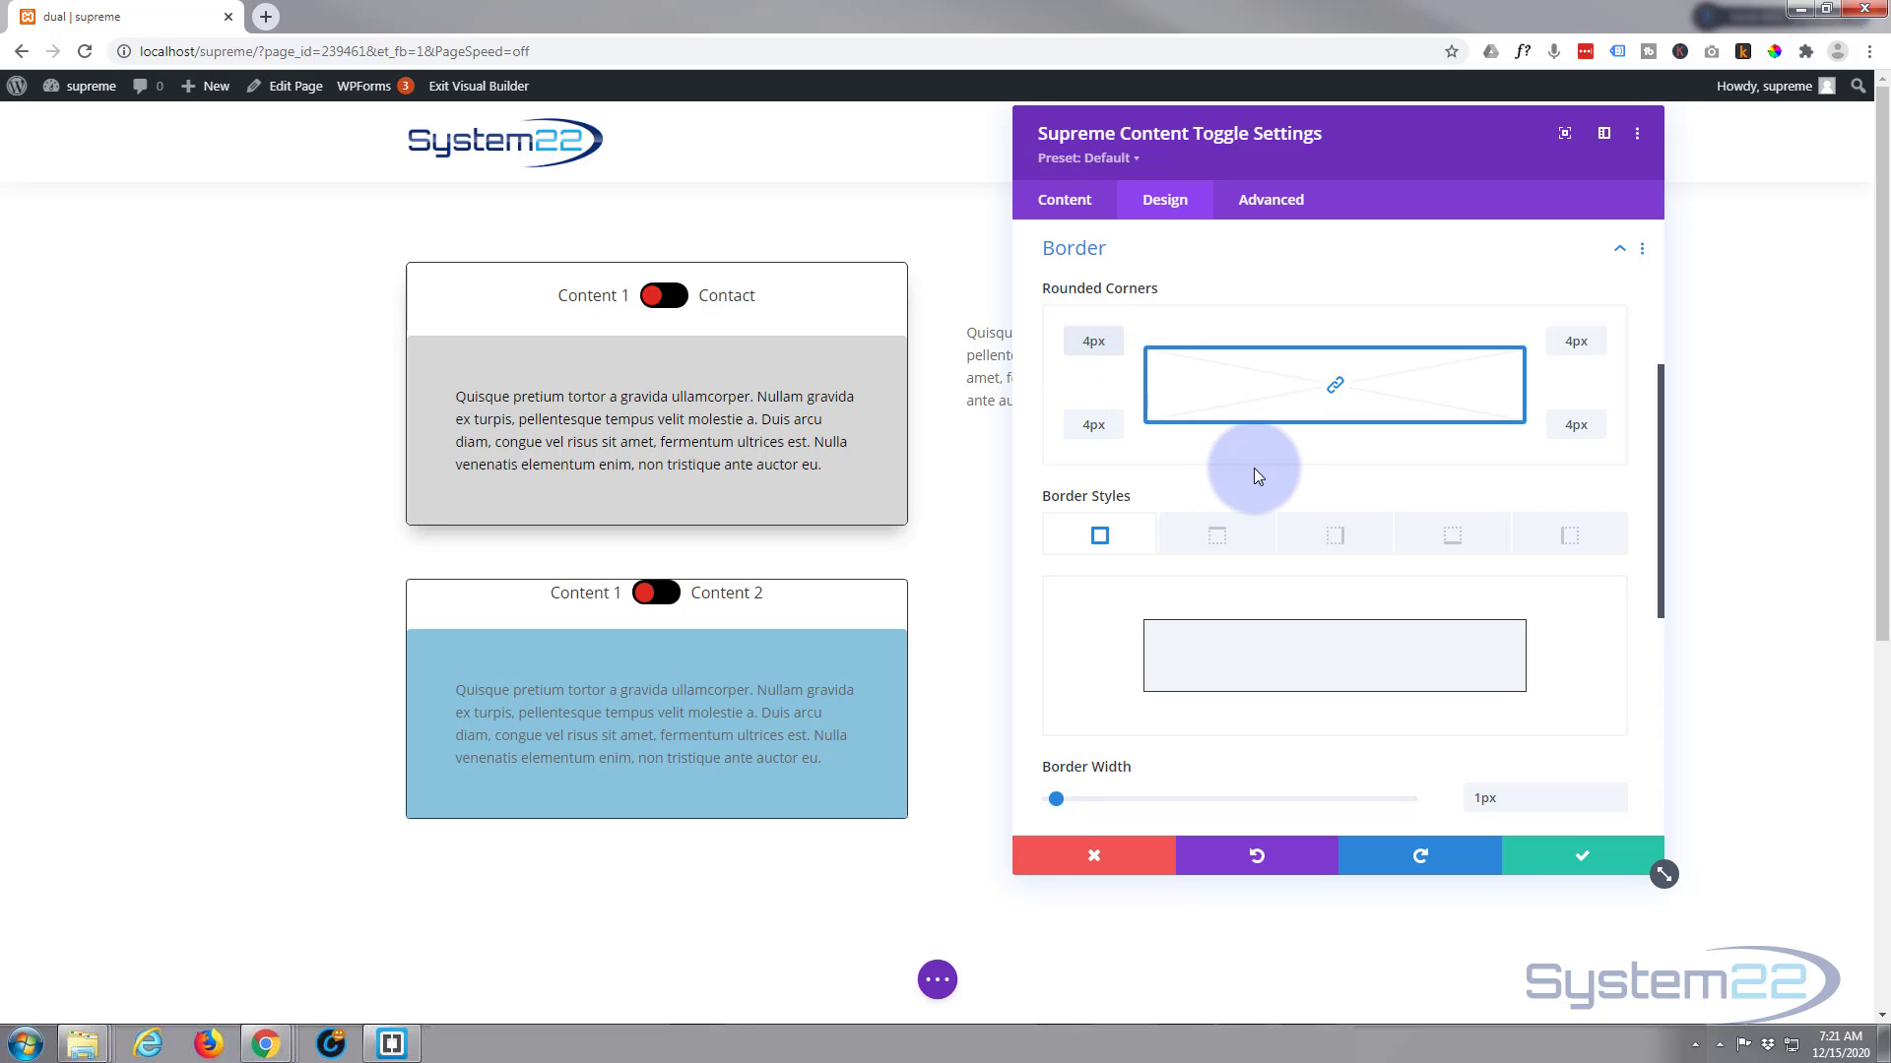
Set the toggle module's top padding to 20px in its spacing options
scroll(1254, 469, "down", 4)
scroll(1254, 468, "down", 1)
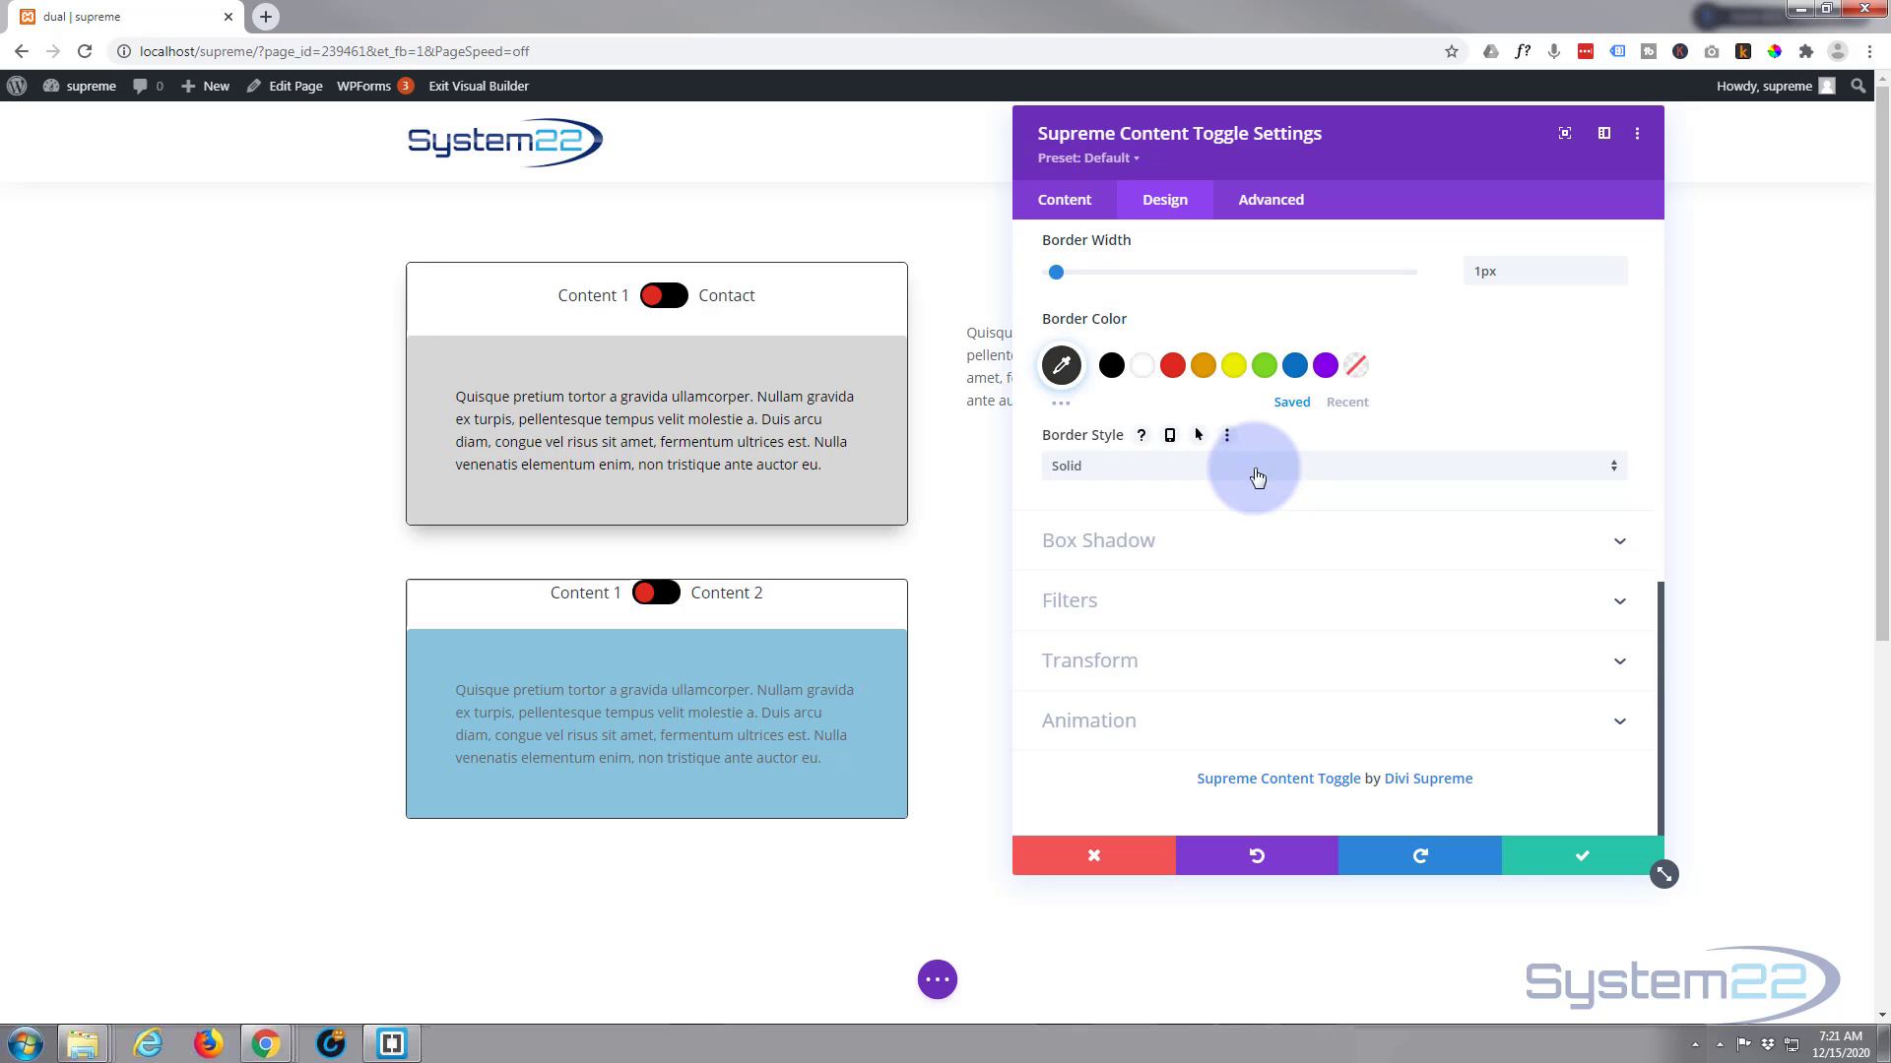
scroll(1254, 469, "up", 8)
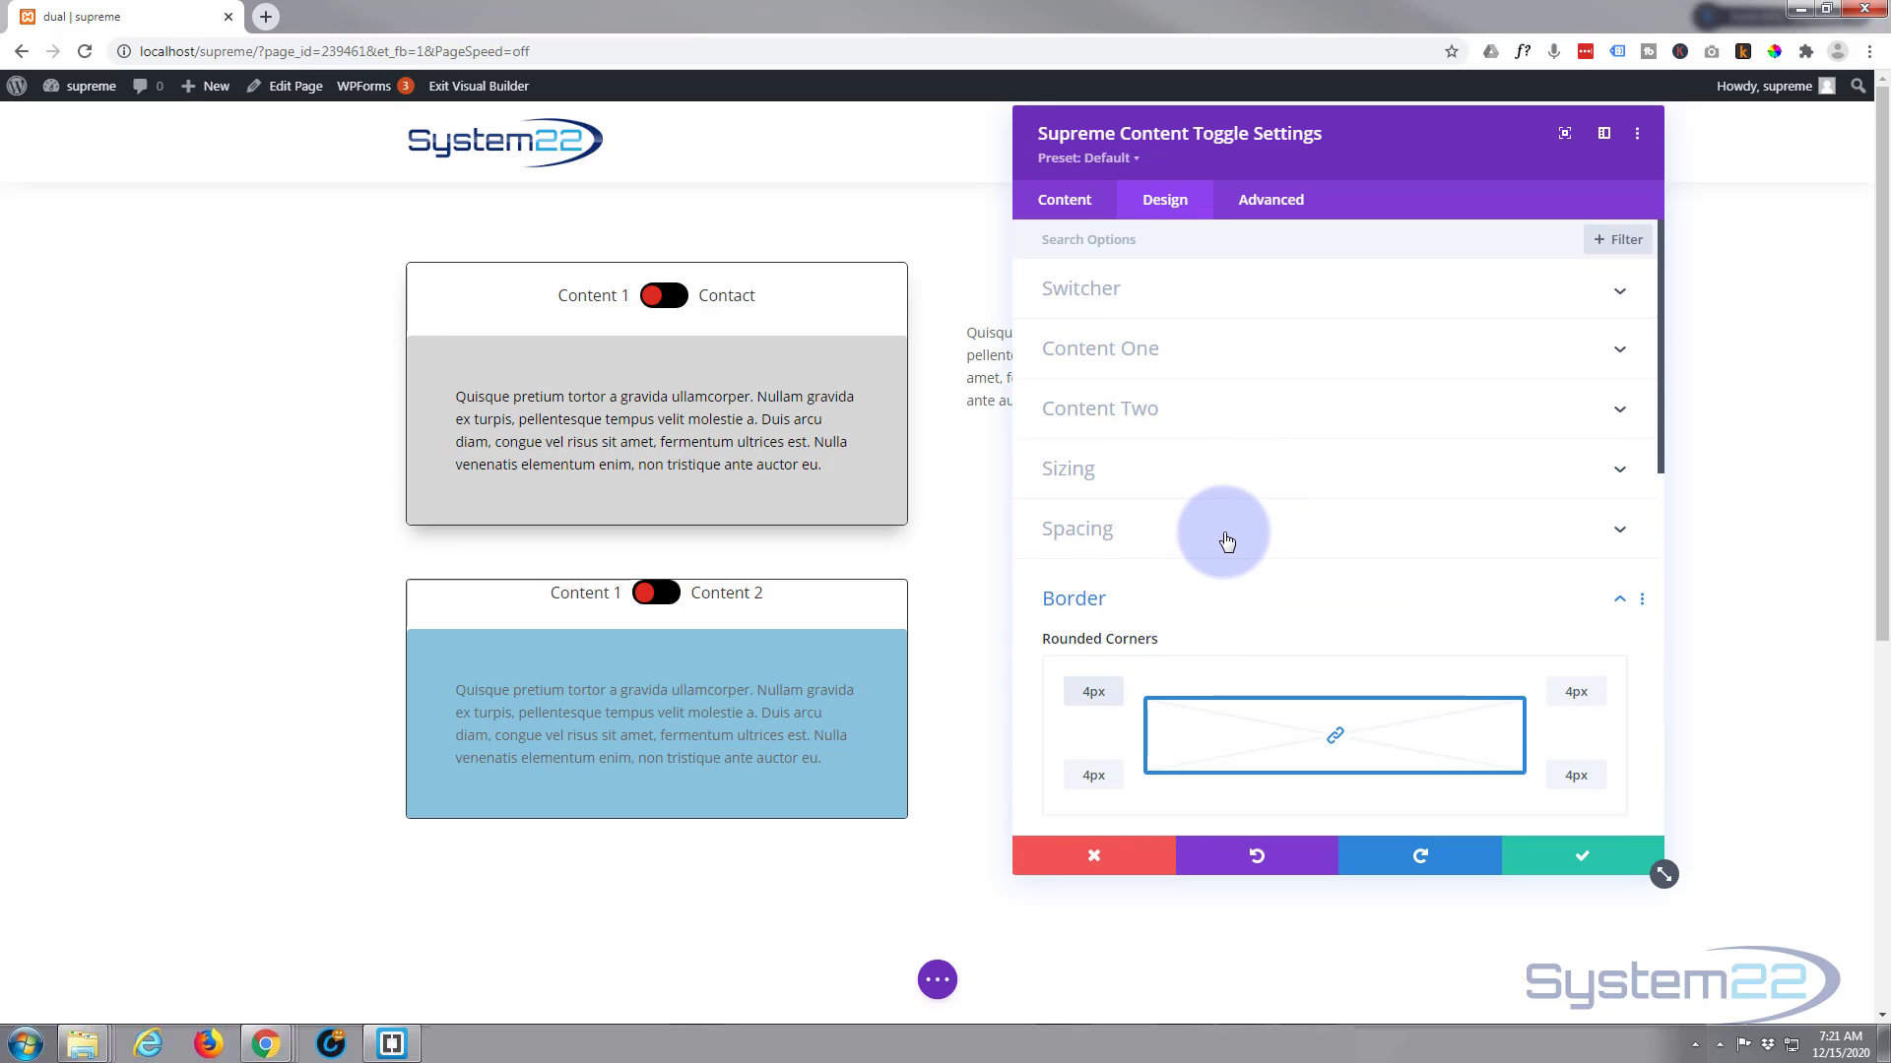
left_click(1222, 536)
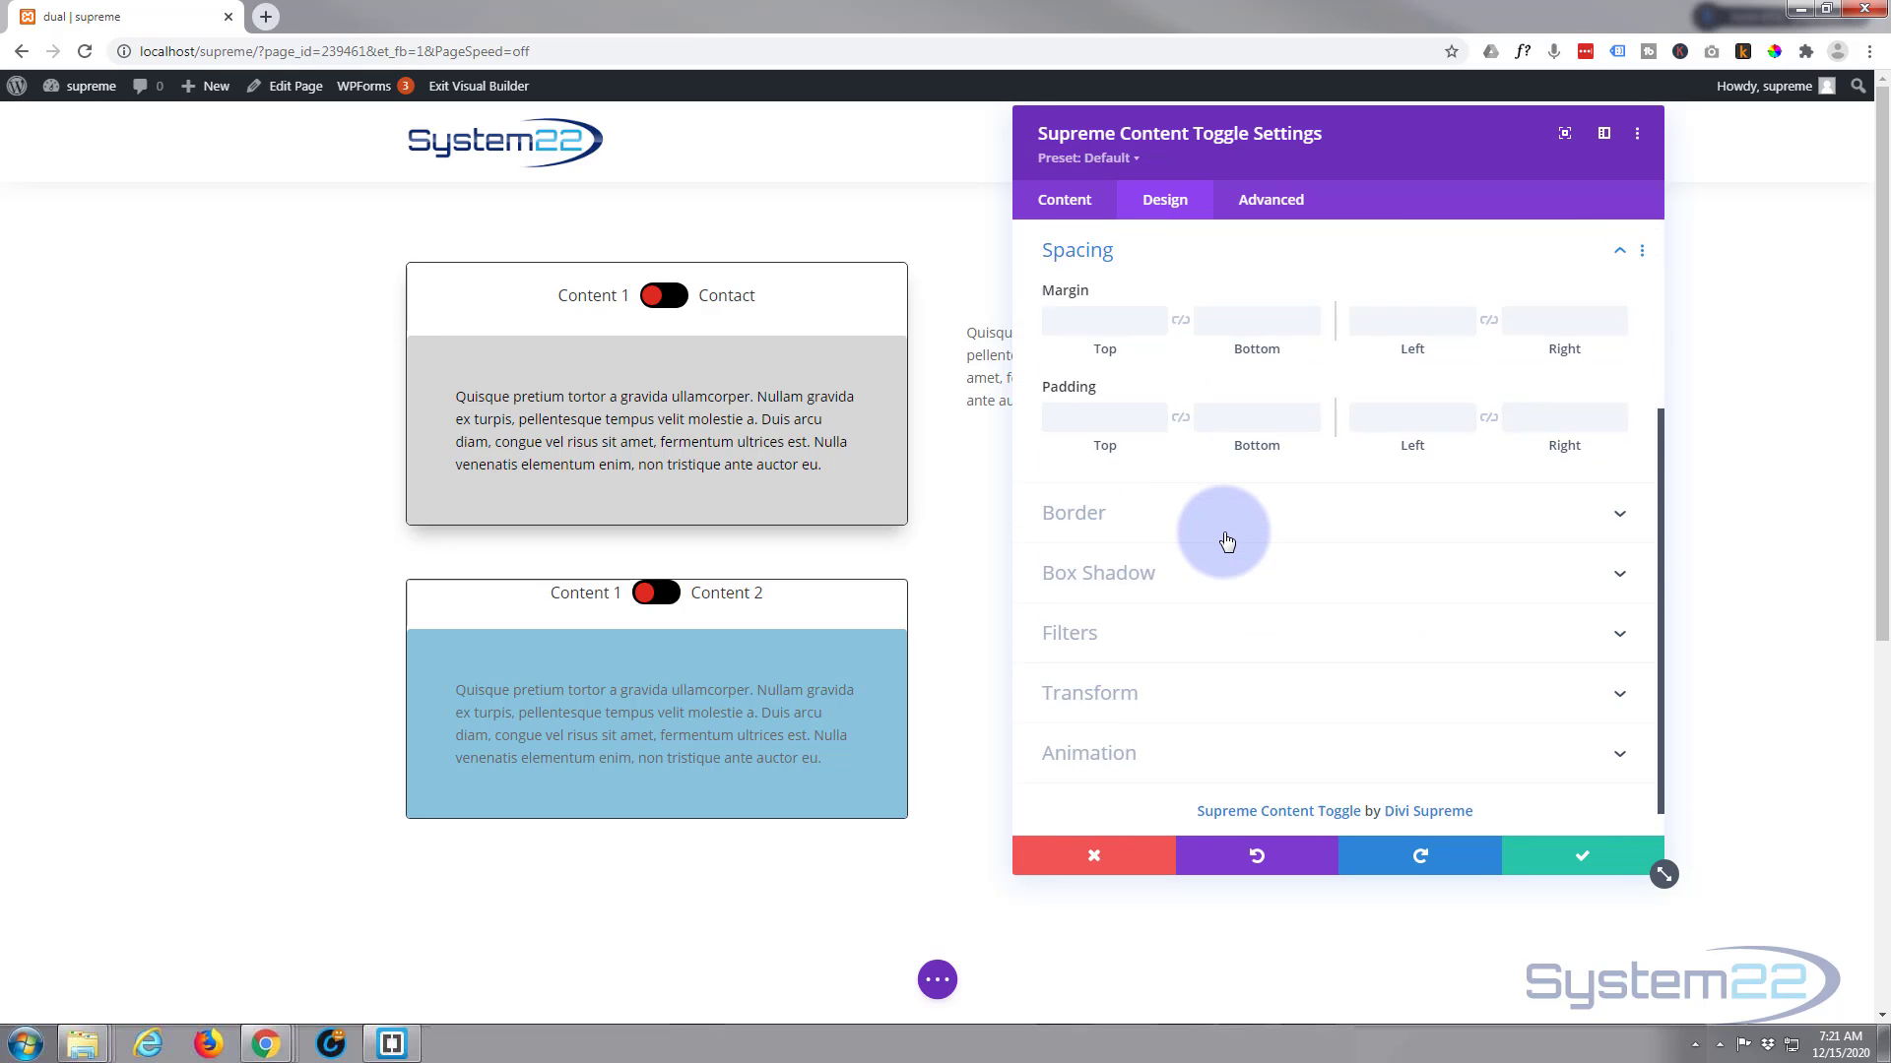
left_click(1095, 414)
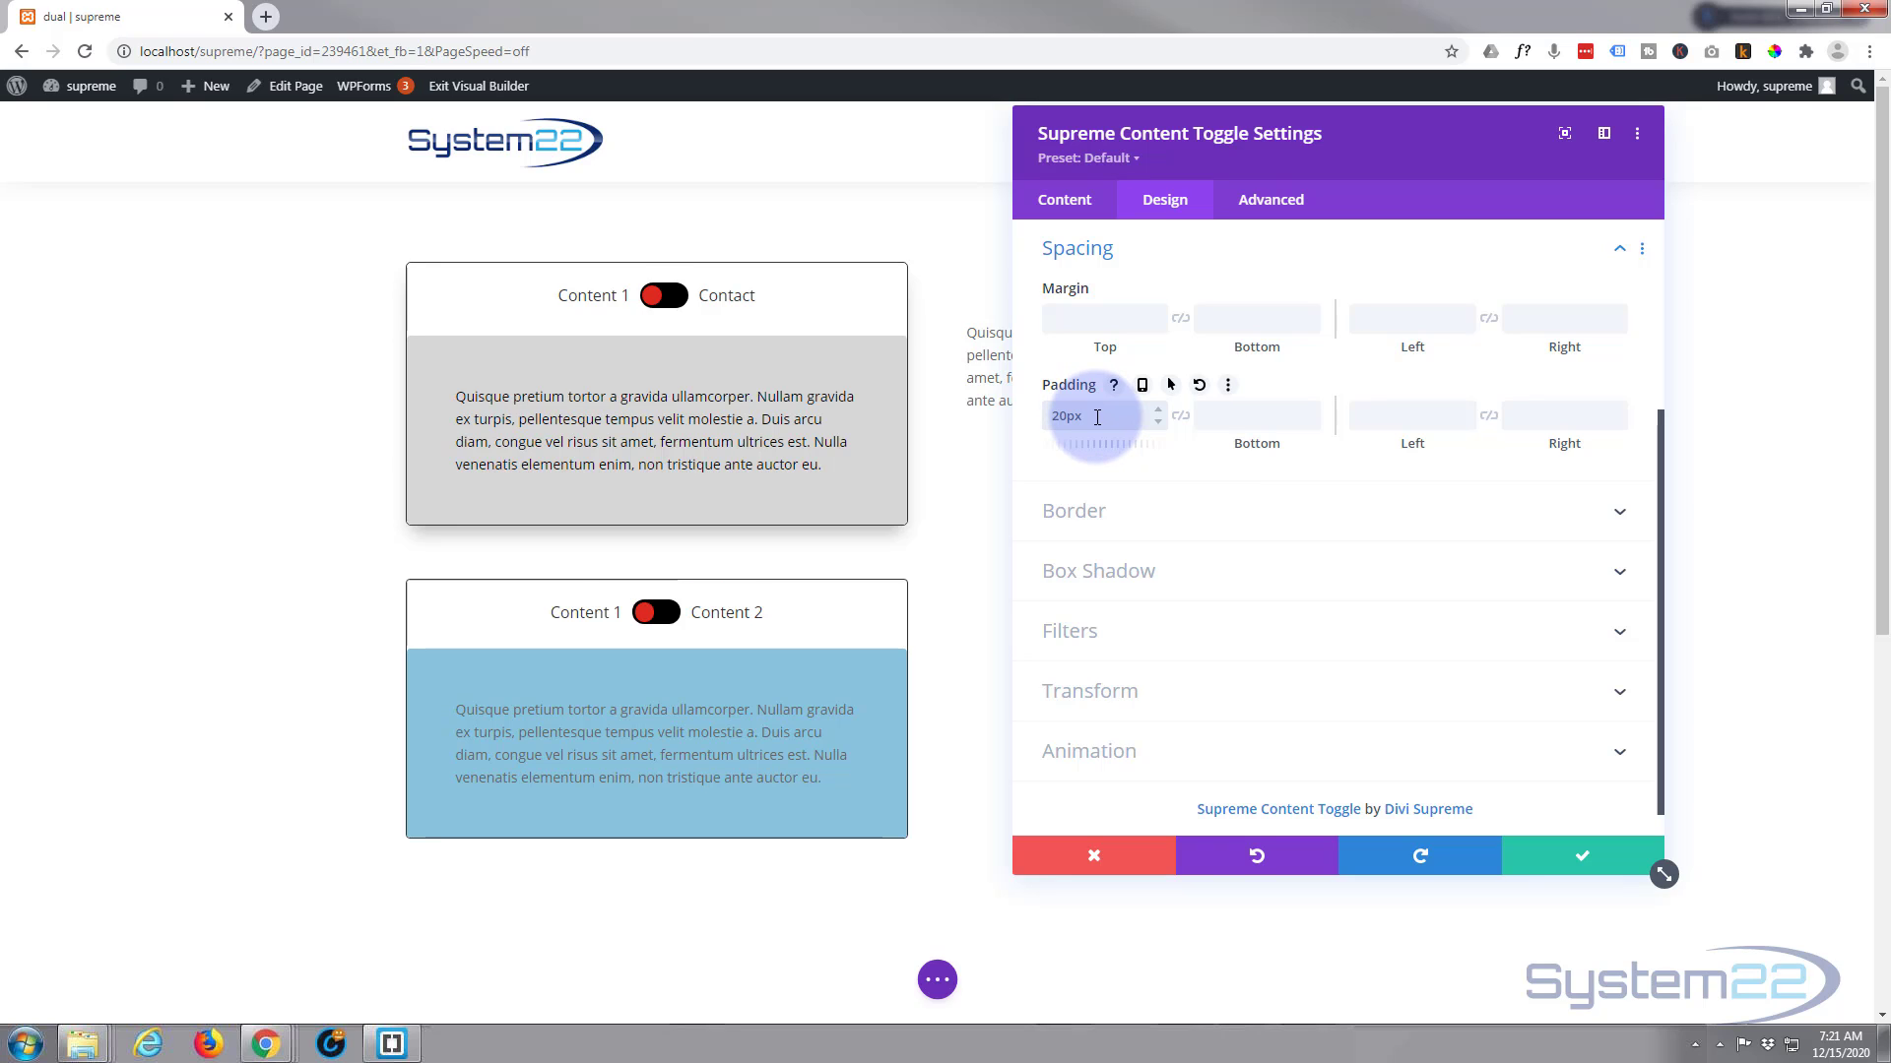
left_click(1204, 457)
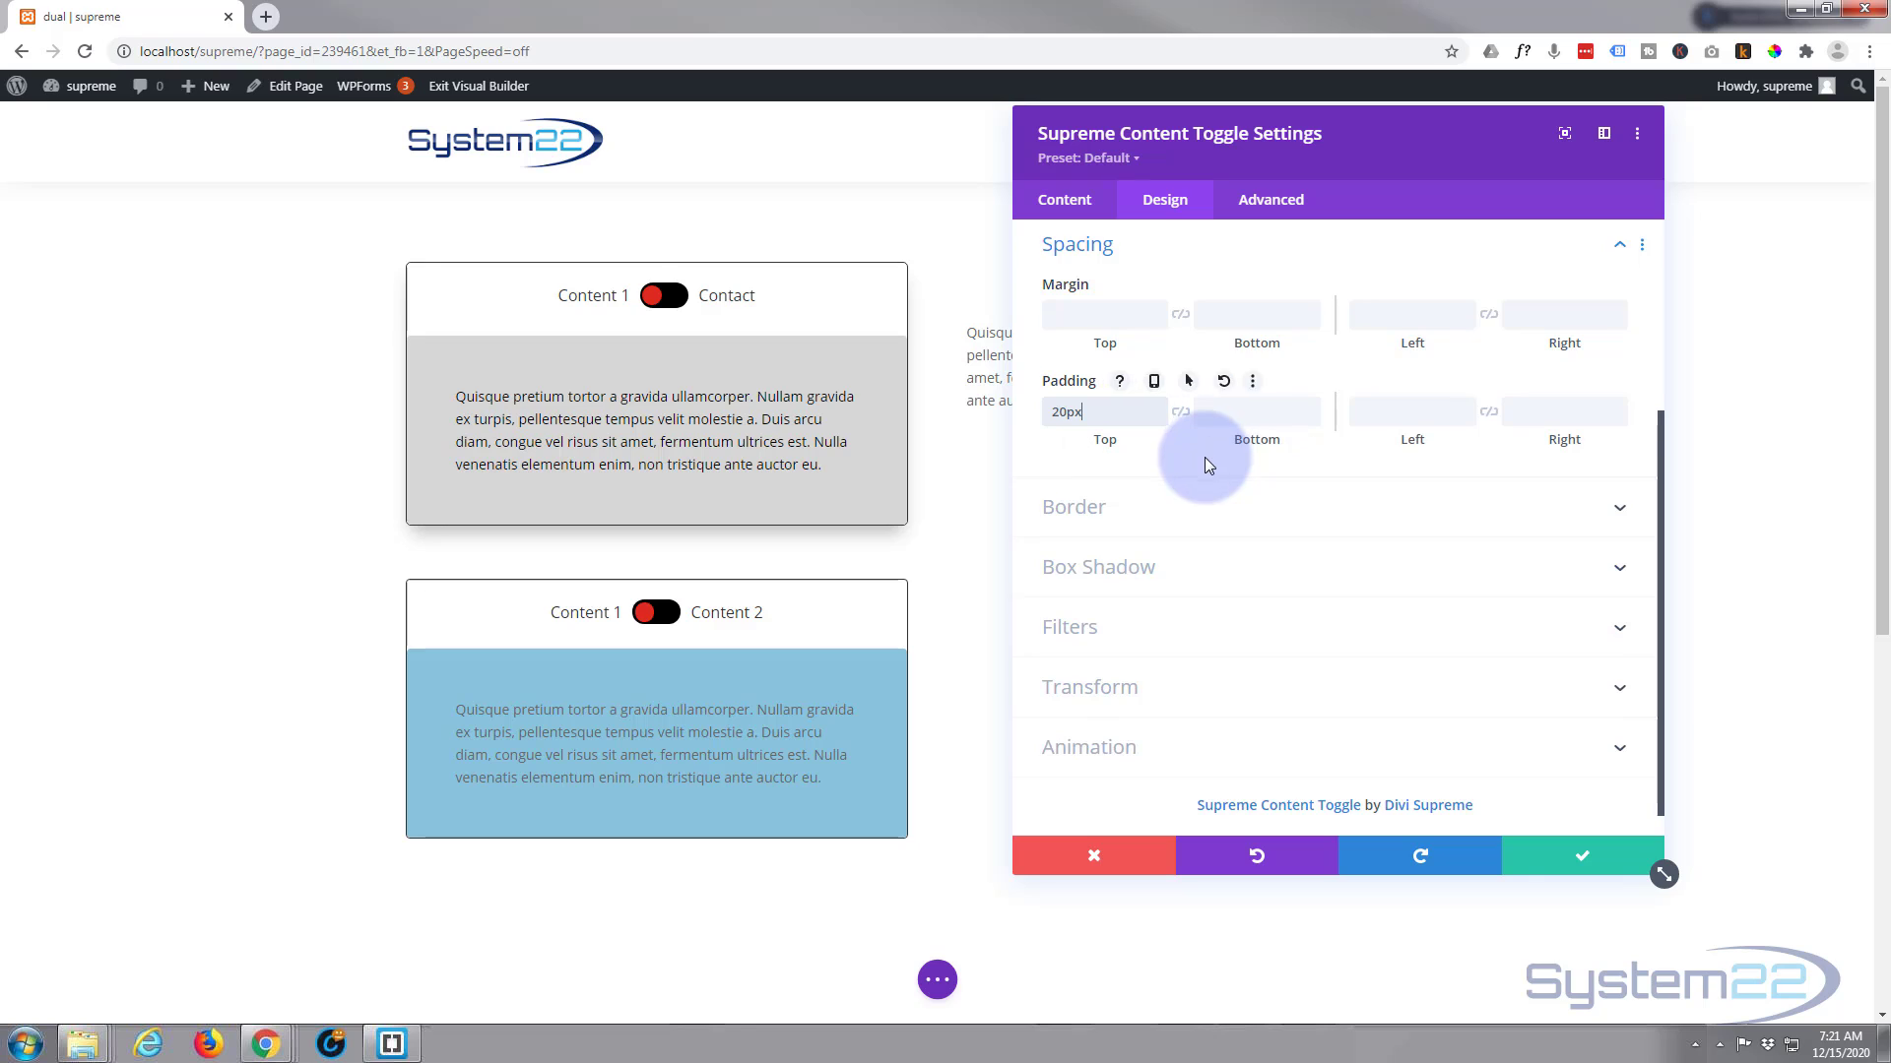
Apply the box shadow preset that falls straight below the module, and save the module settings
scroll(1203, 457, "down", 1)
left_click(1319, 545)
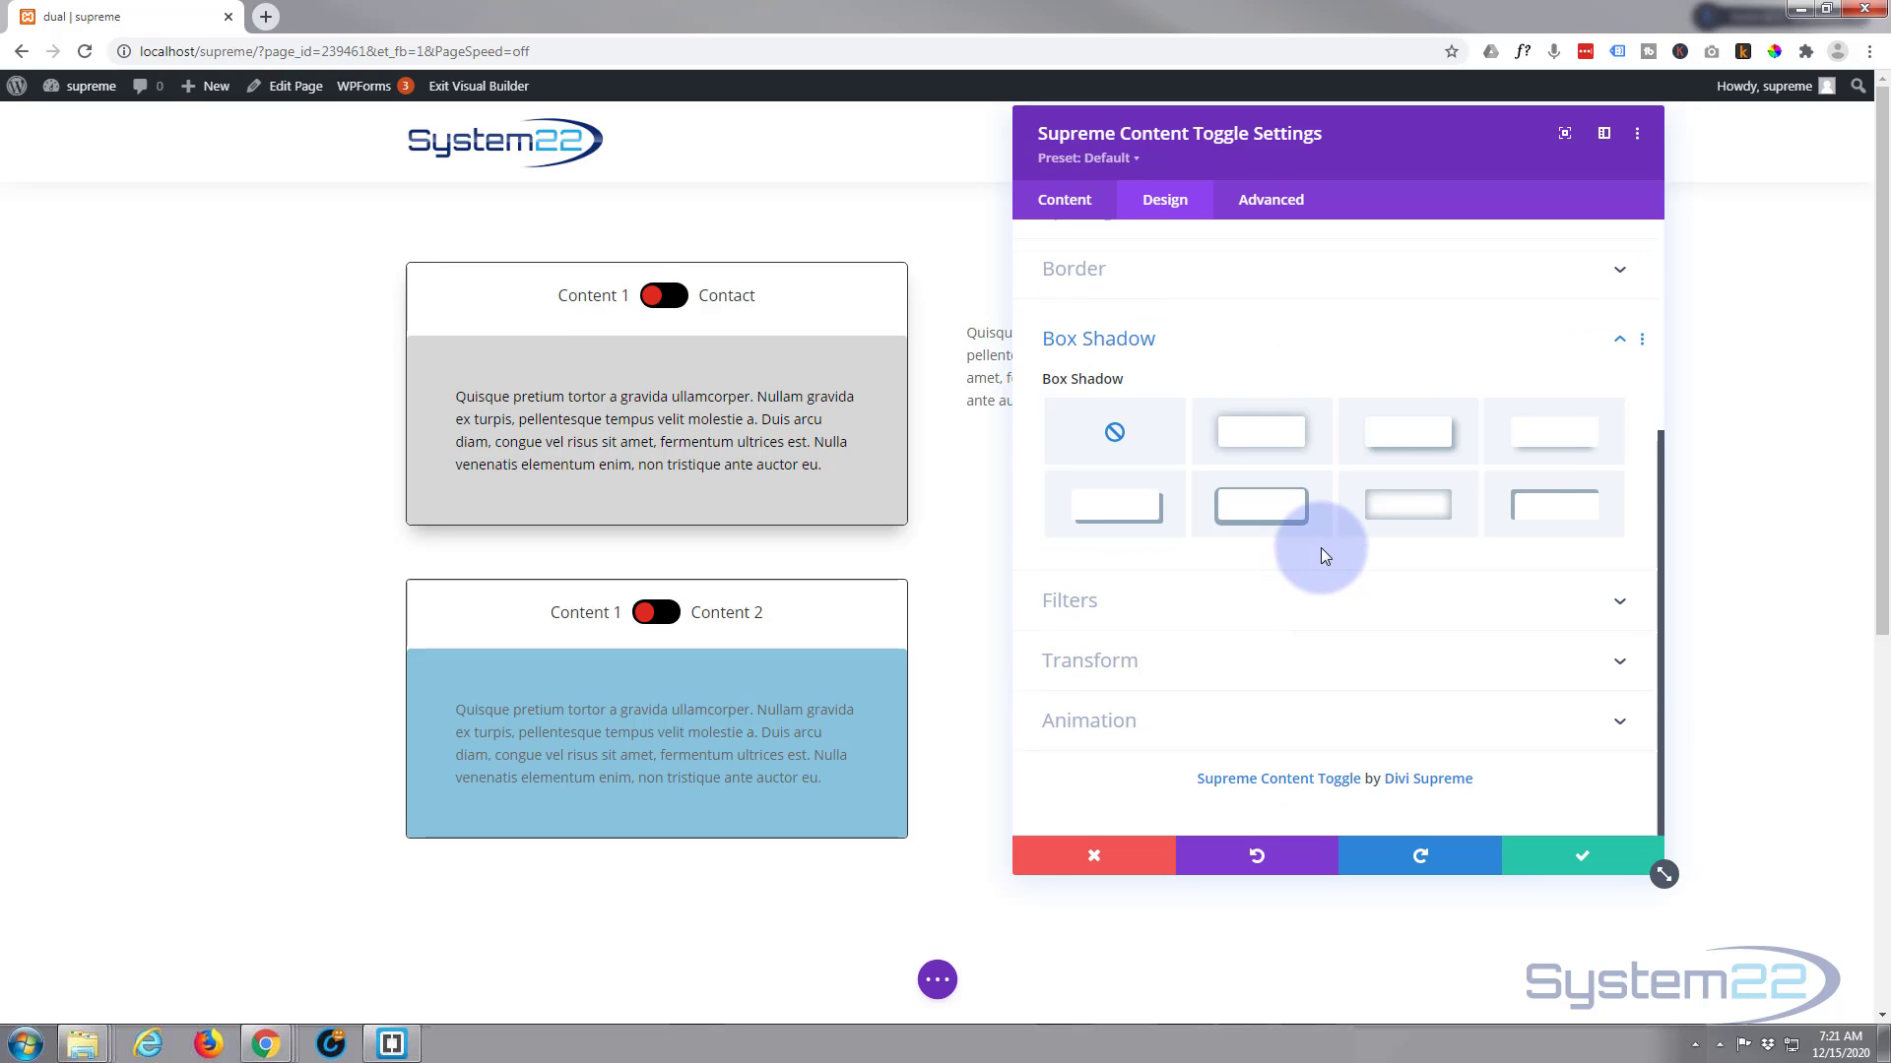
left_click(1547, 455)
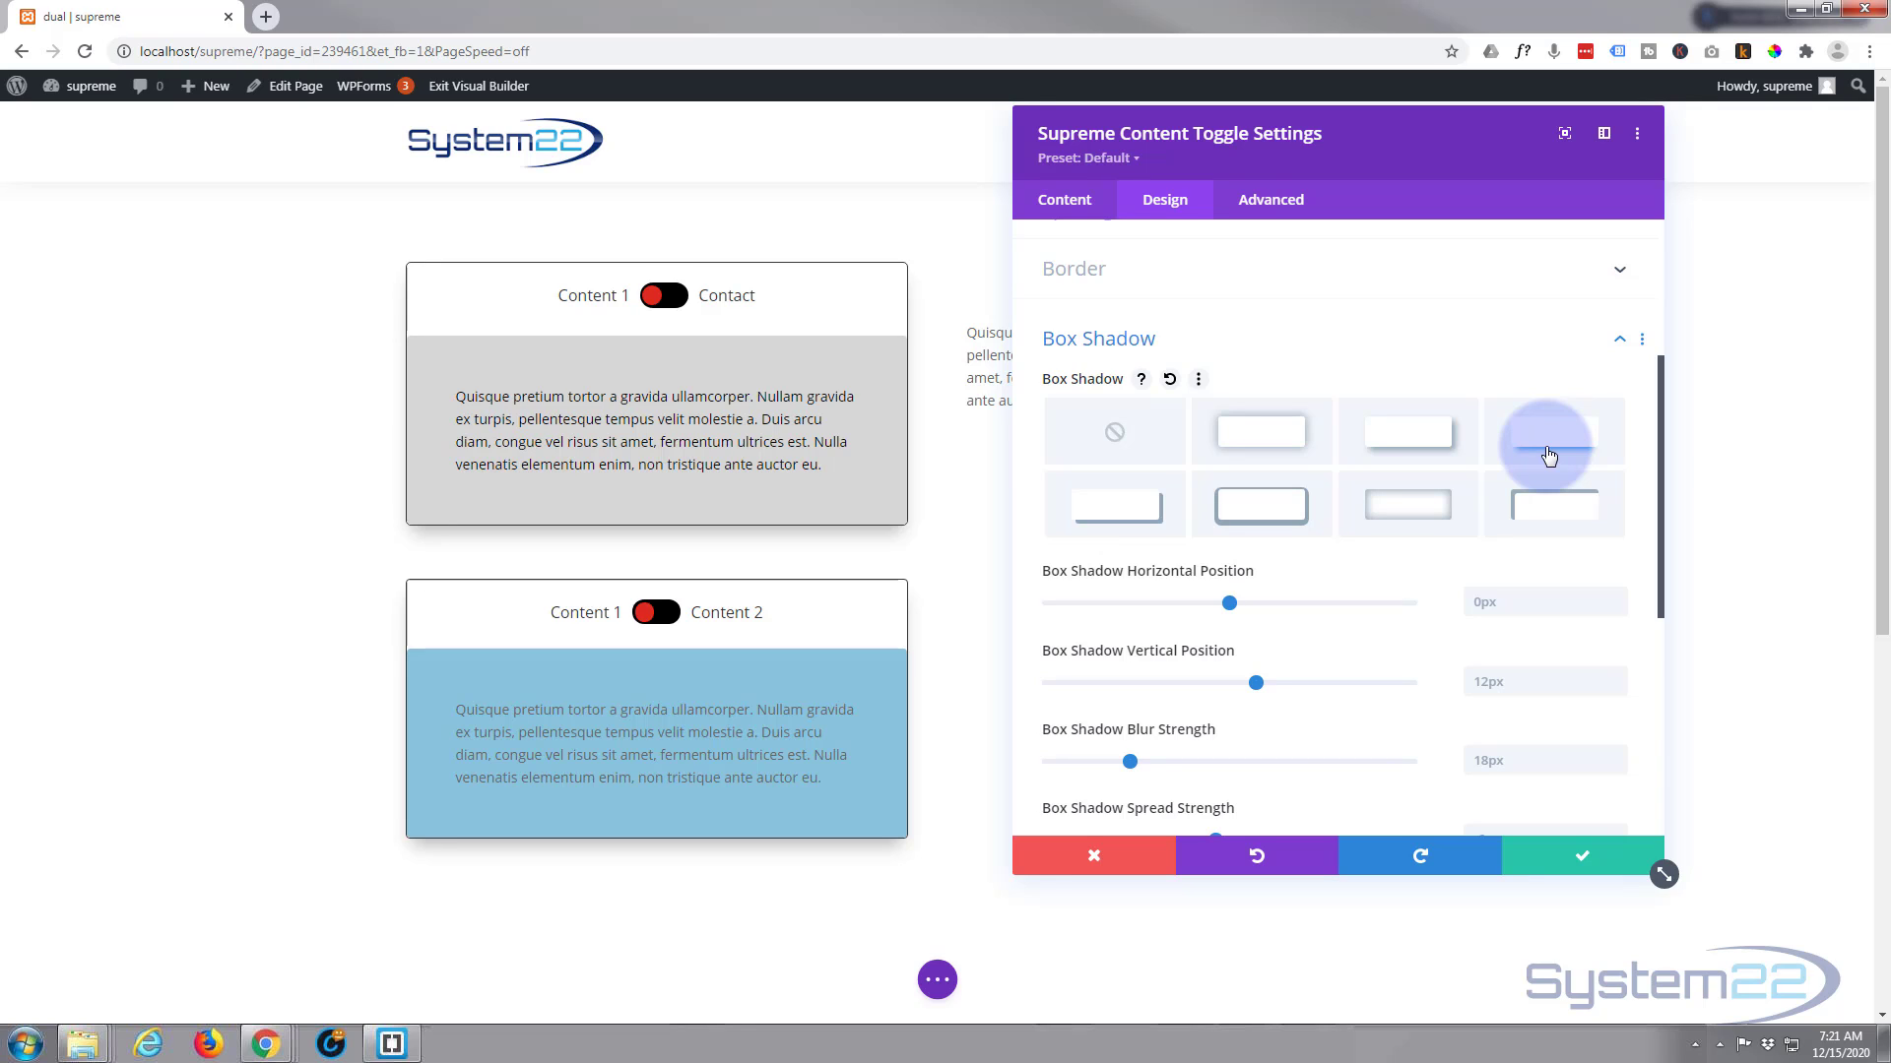
left_click(1588, 858)
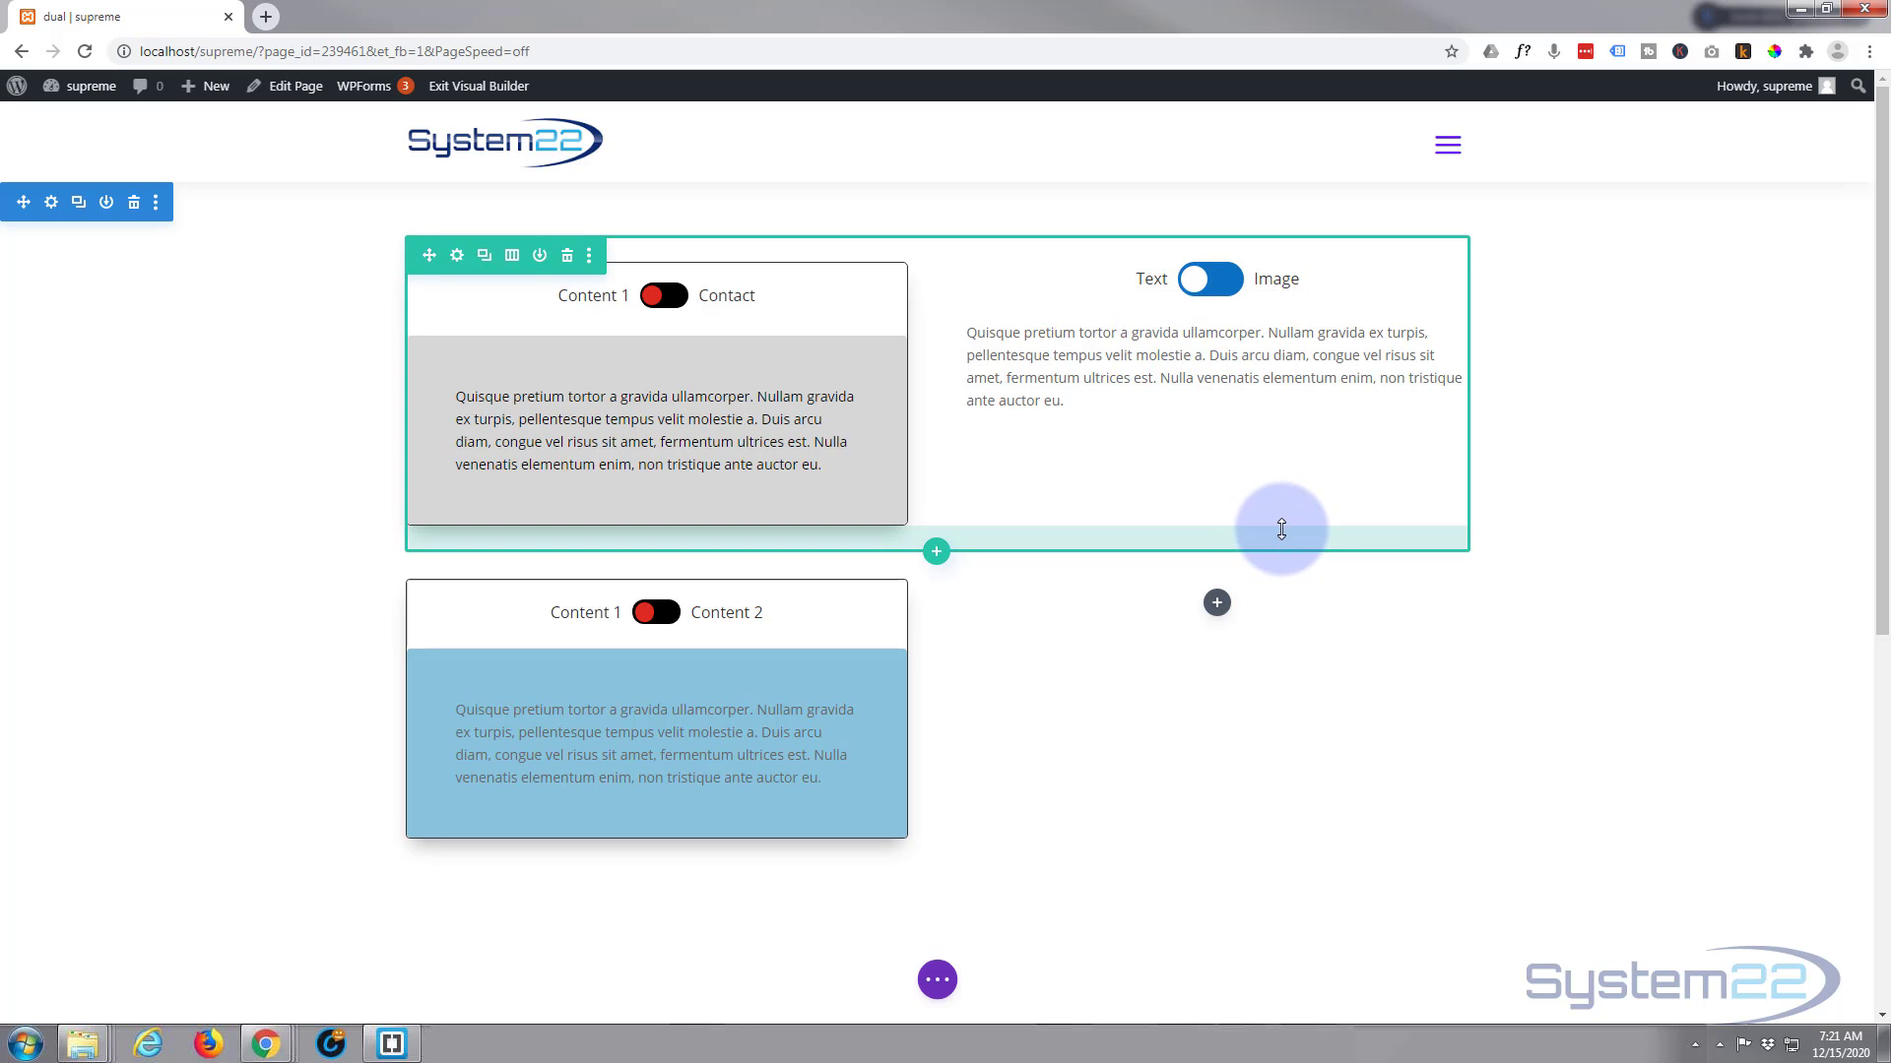
Insert a Supreme Content Toggle module in the empty second column of the lower row
left_click(1217, 602)
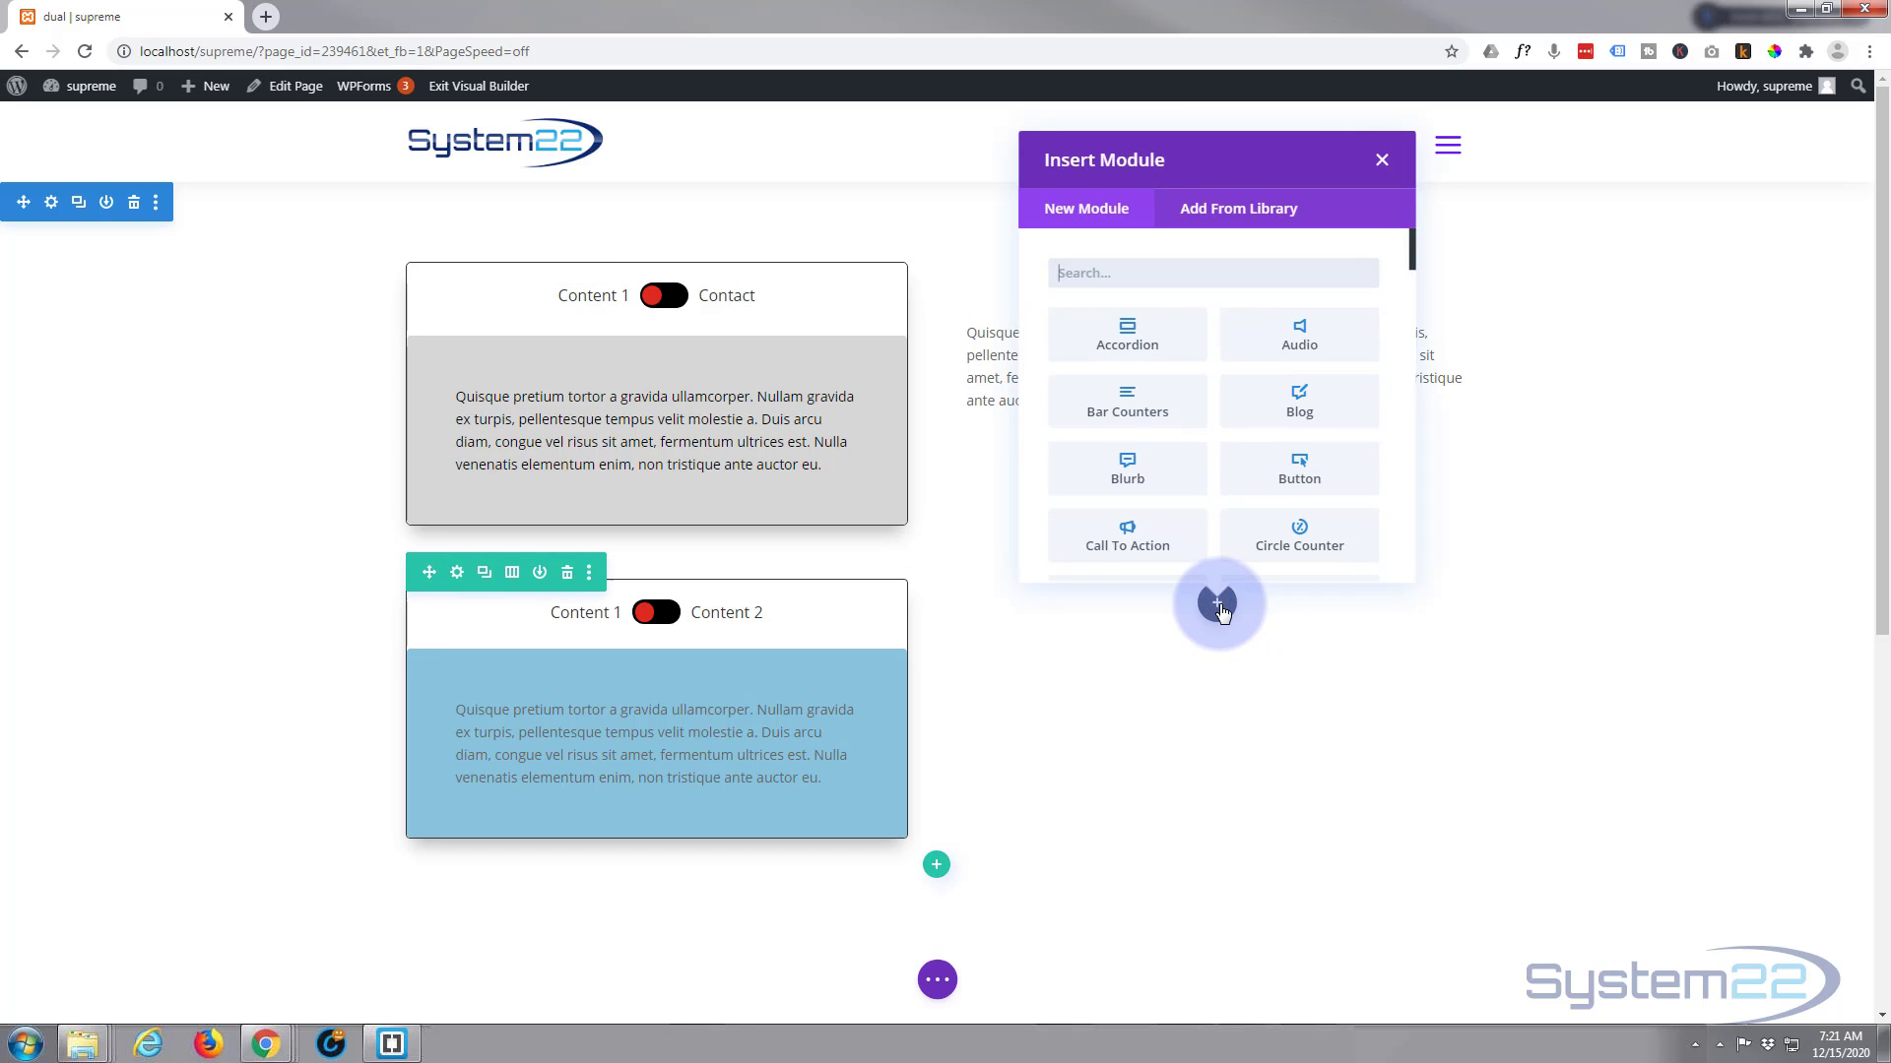
scroll(1200, 433, "down", 15)
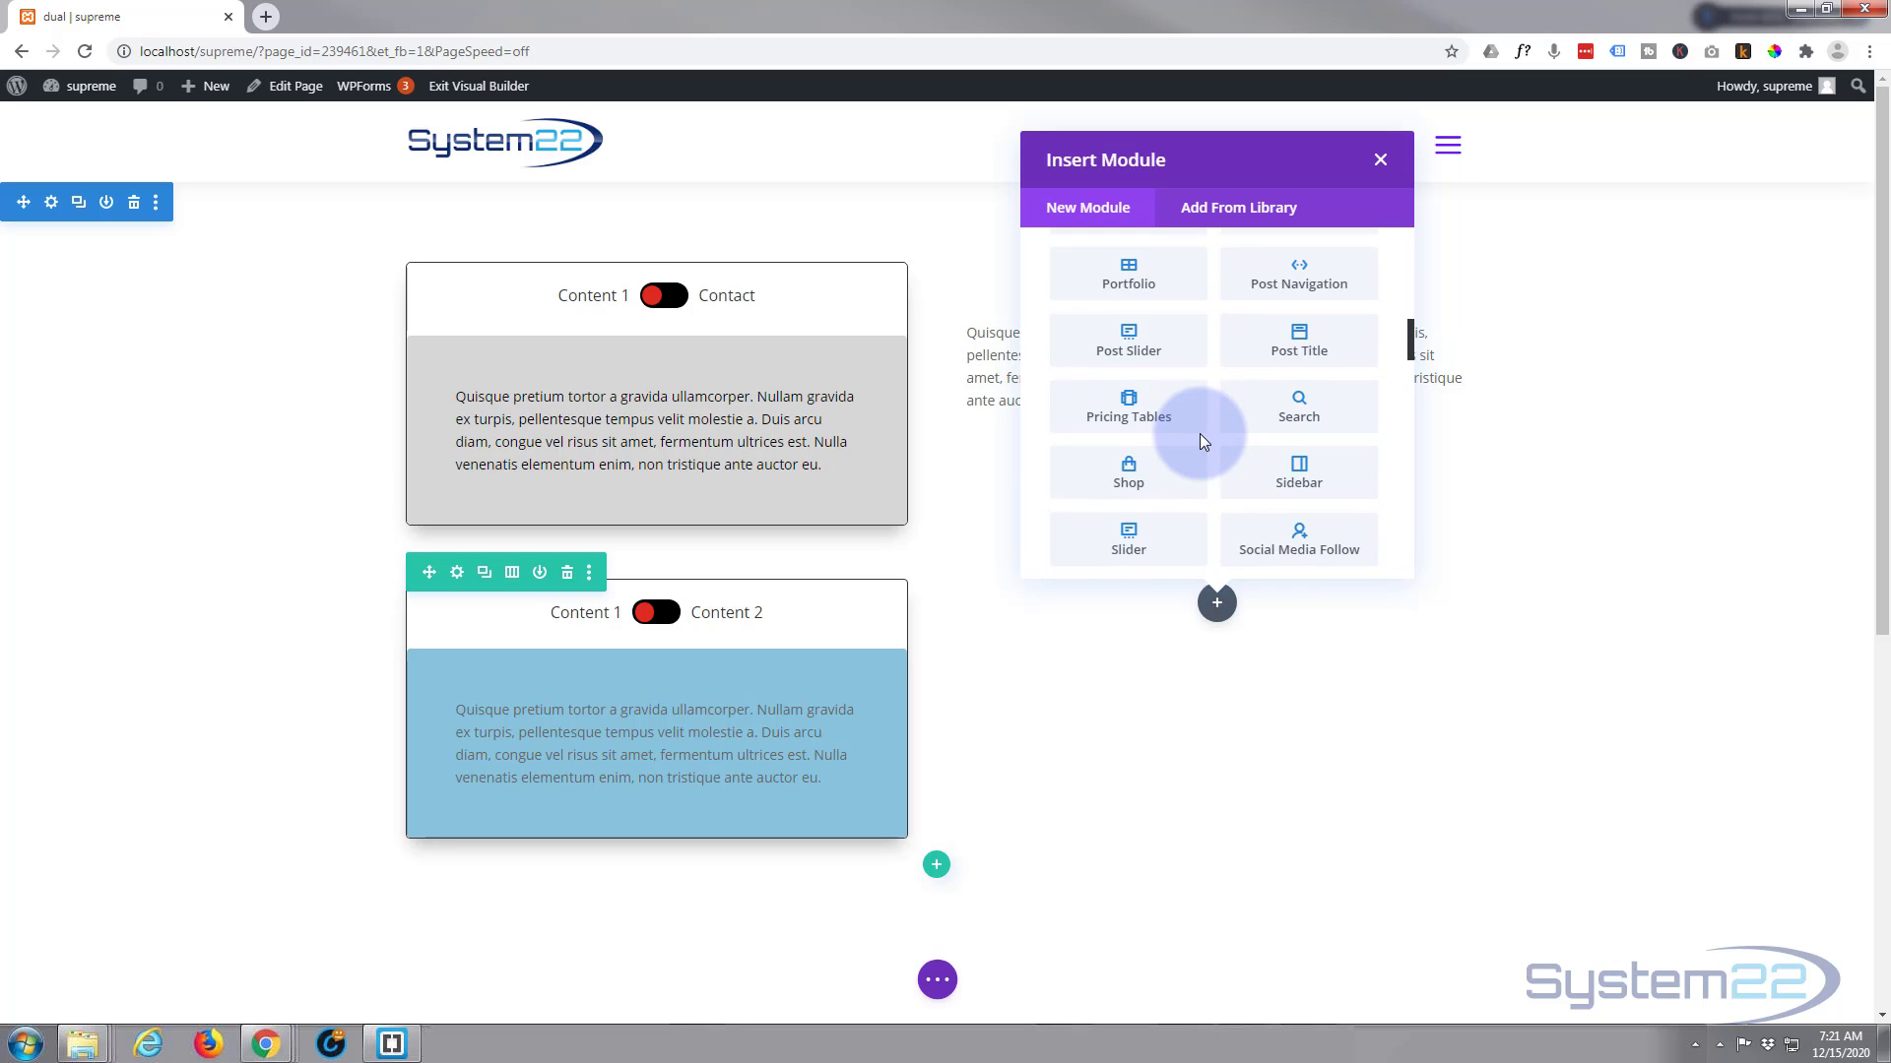
scroll(1202, 431, "down", 3)
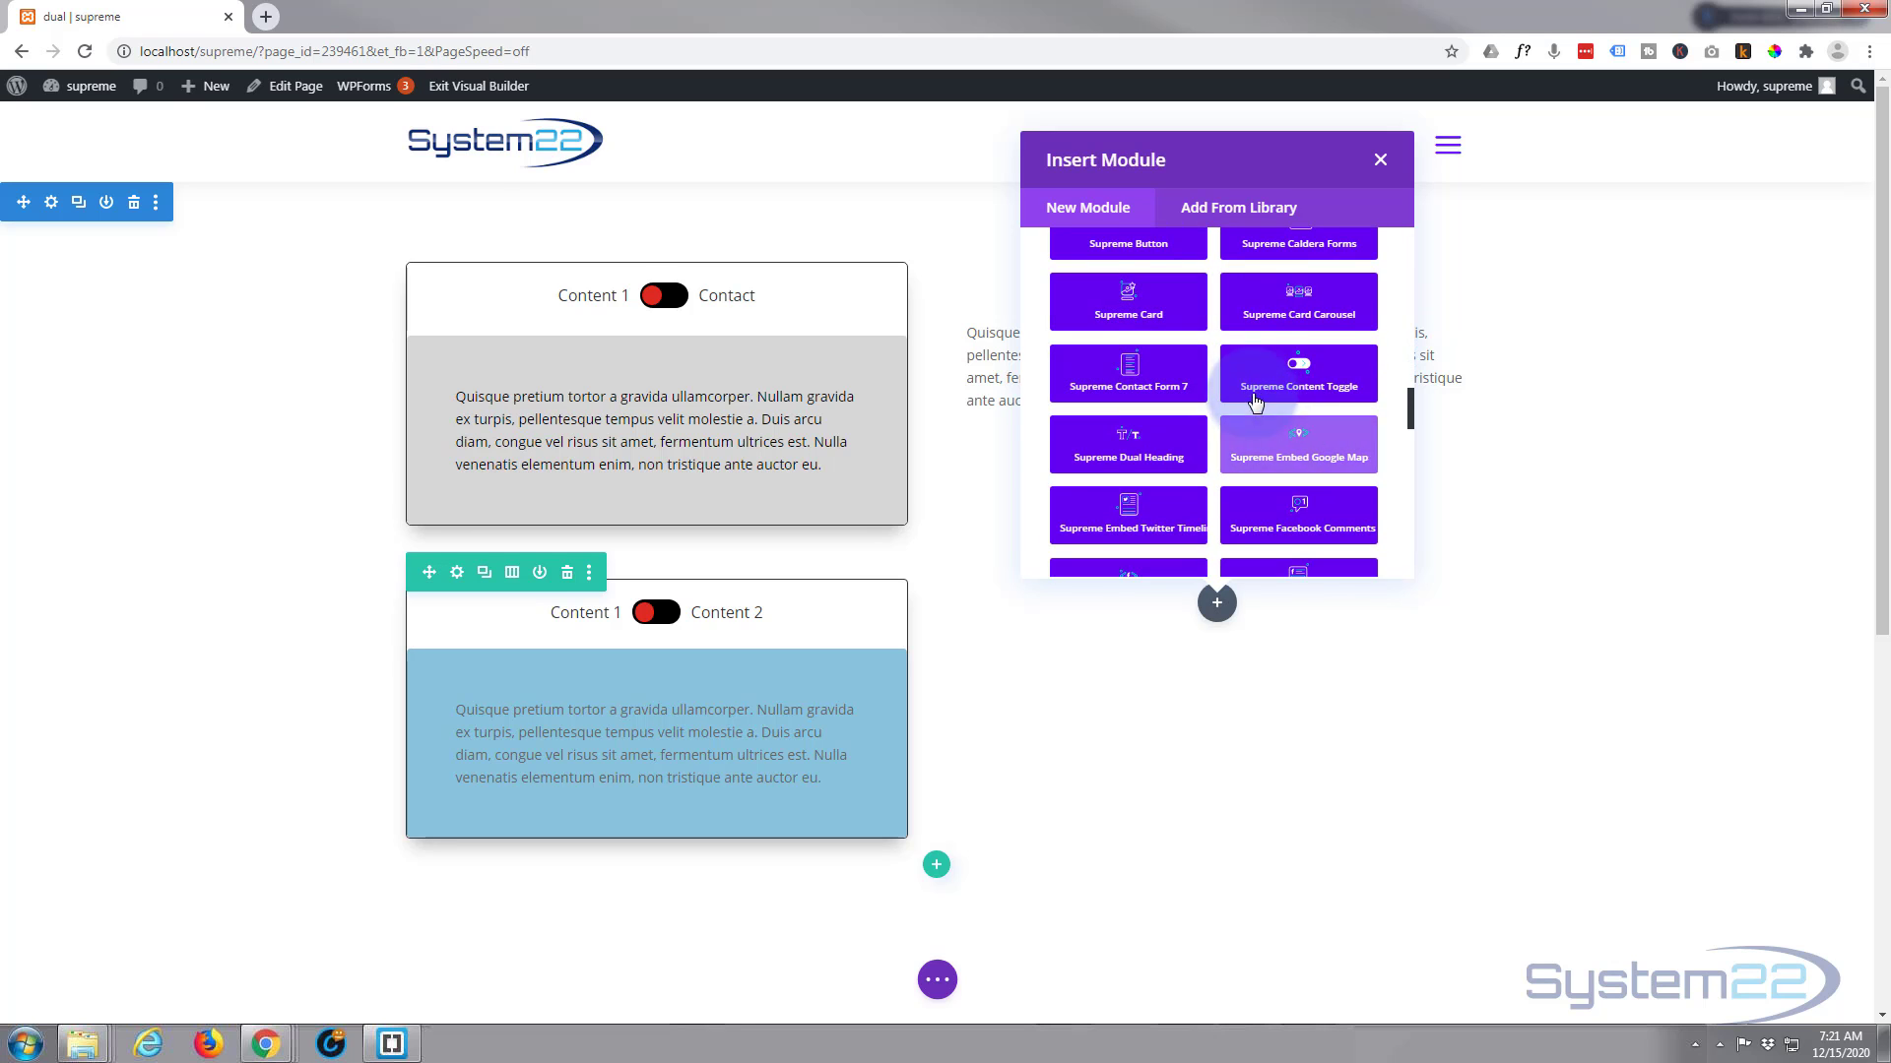
left_click(1293, 375)
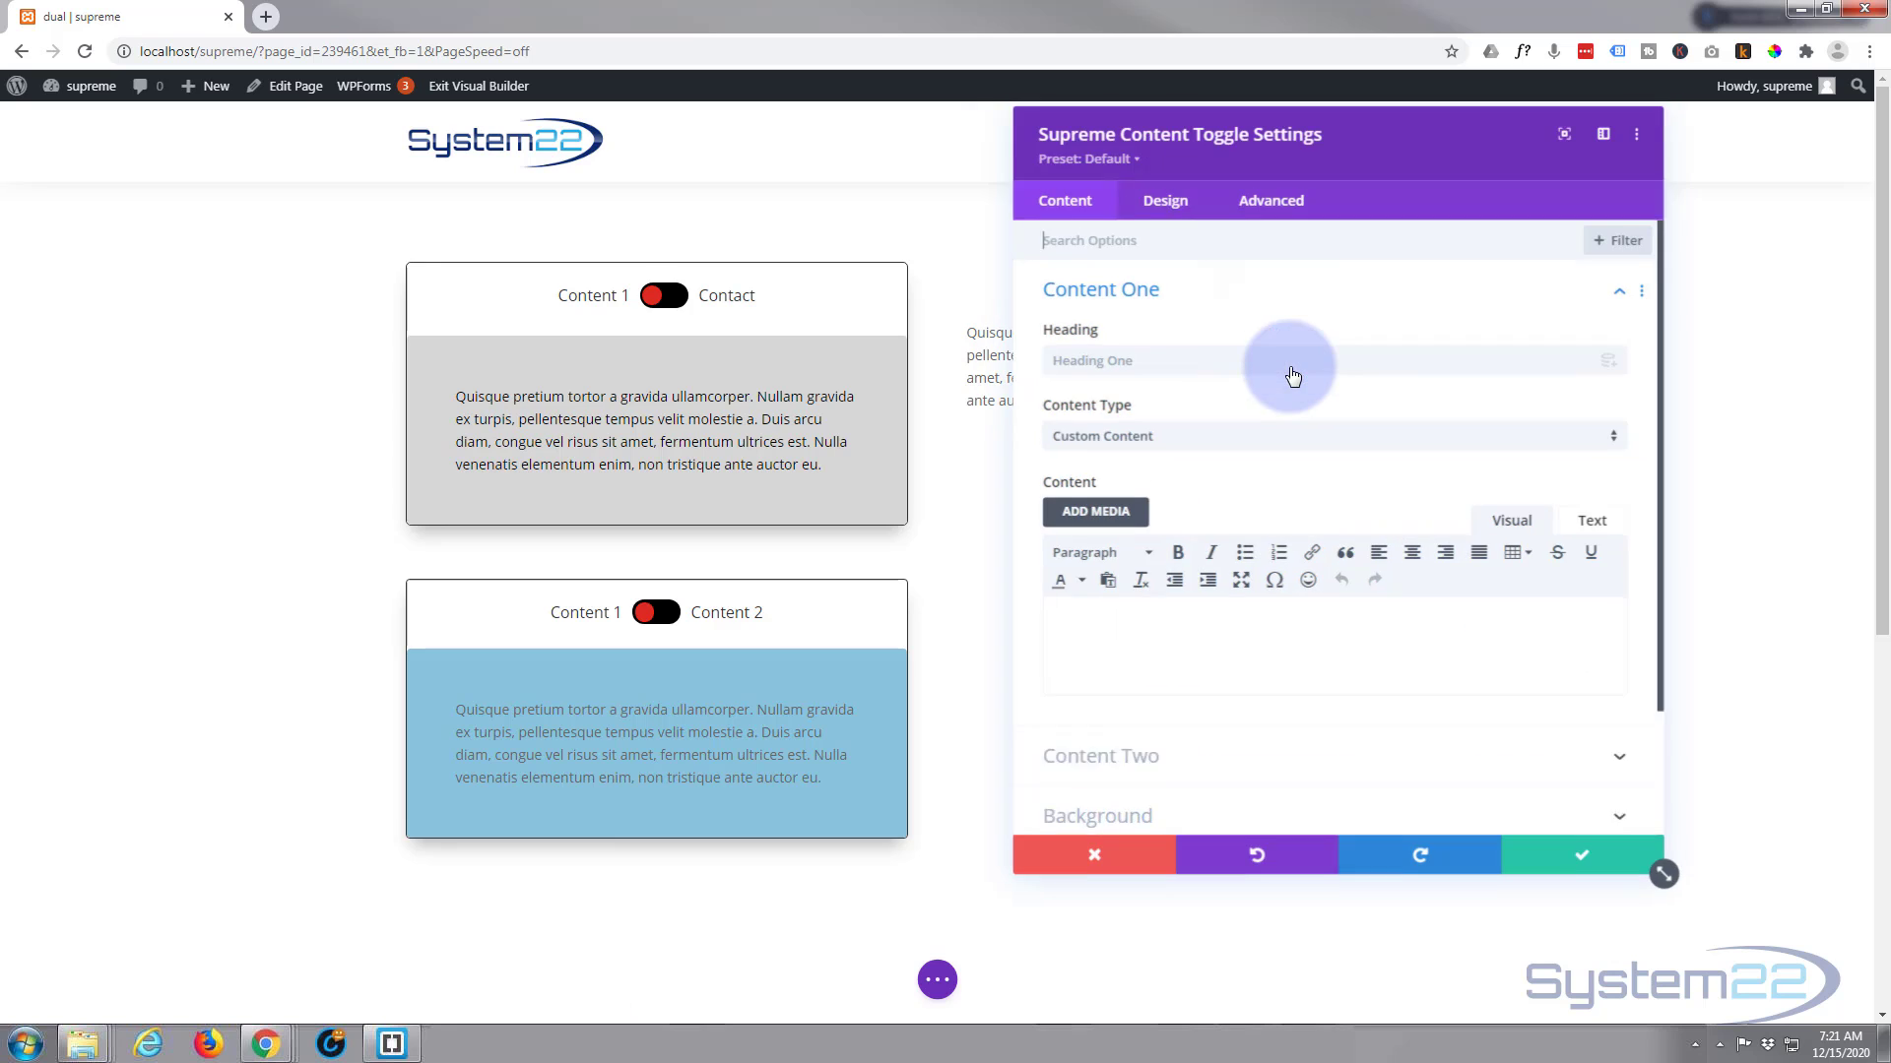
Set the Content One heading to "Text" and paste the "Quisque pretium tortor" paragraph as its custom content
left_click(1106, 360)
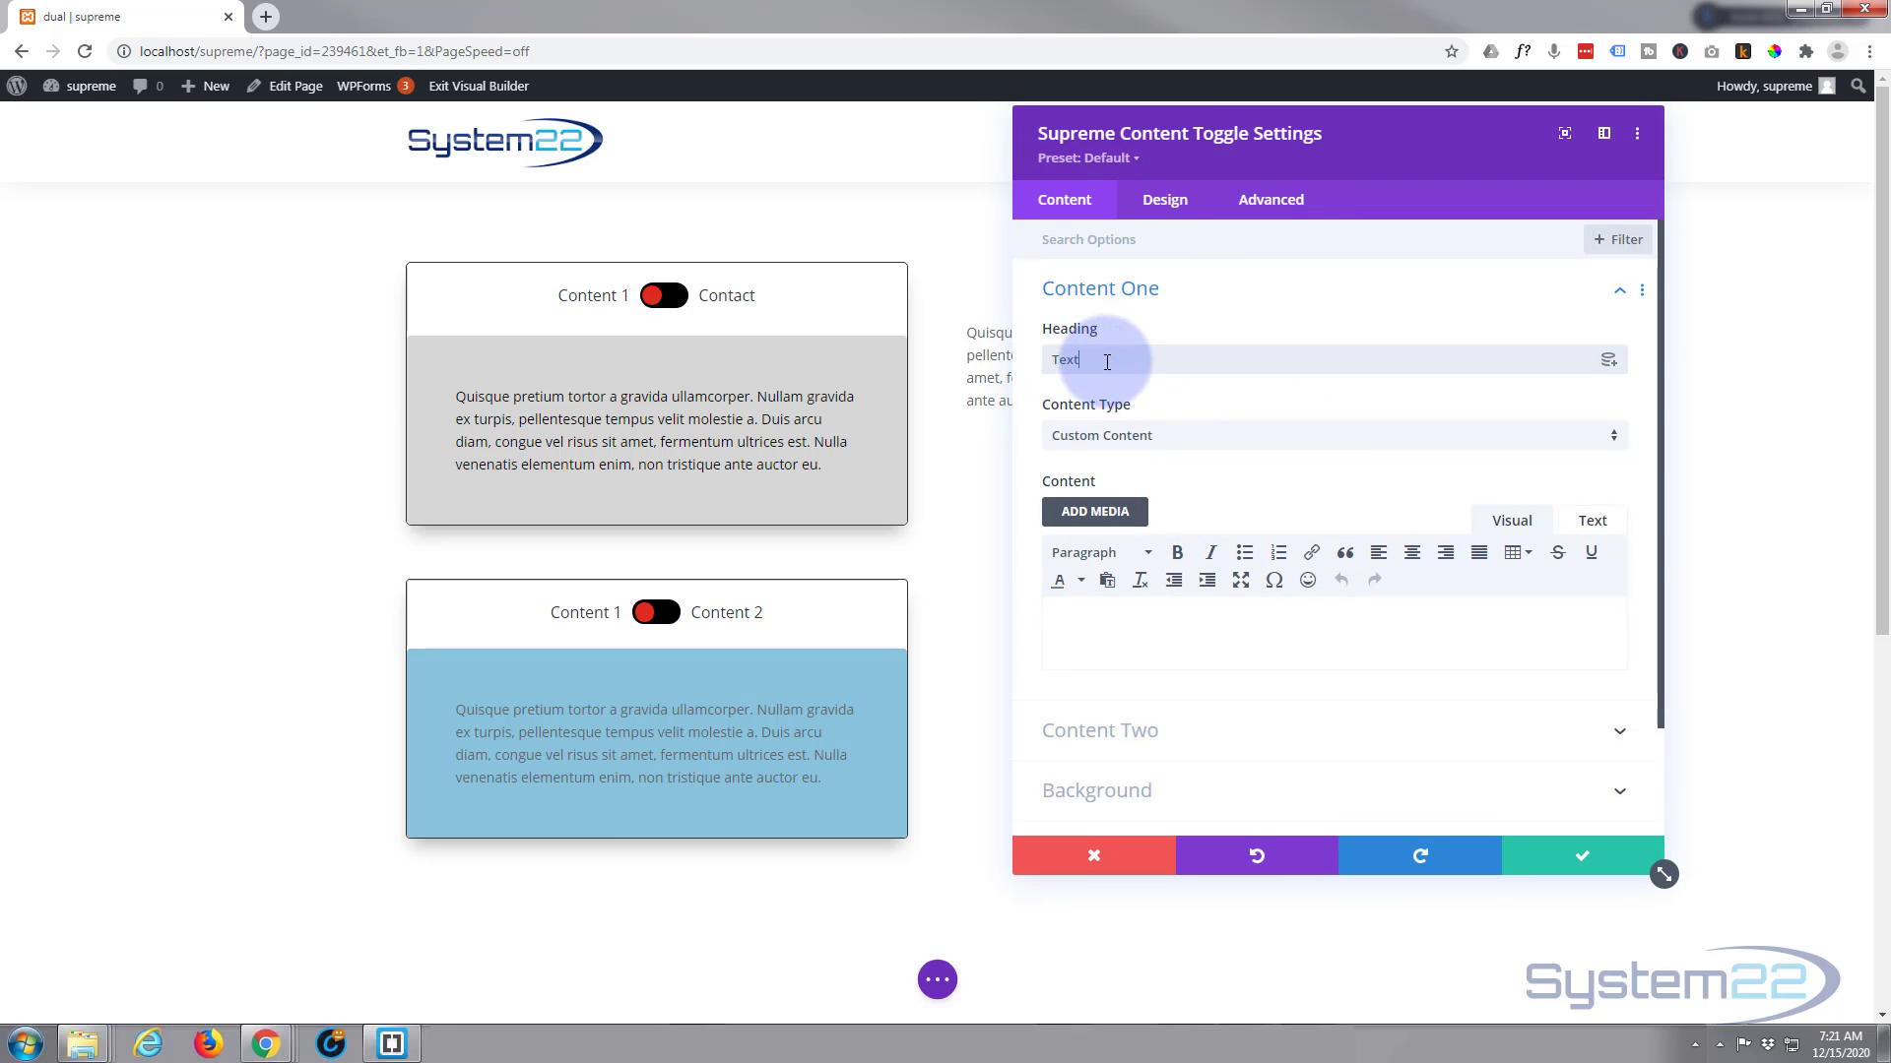
left_click(1091, 618)
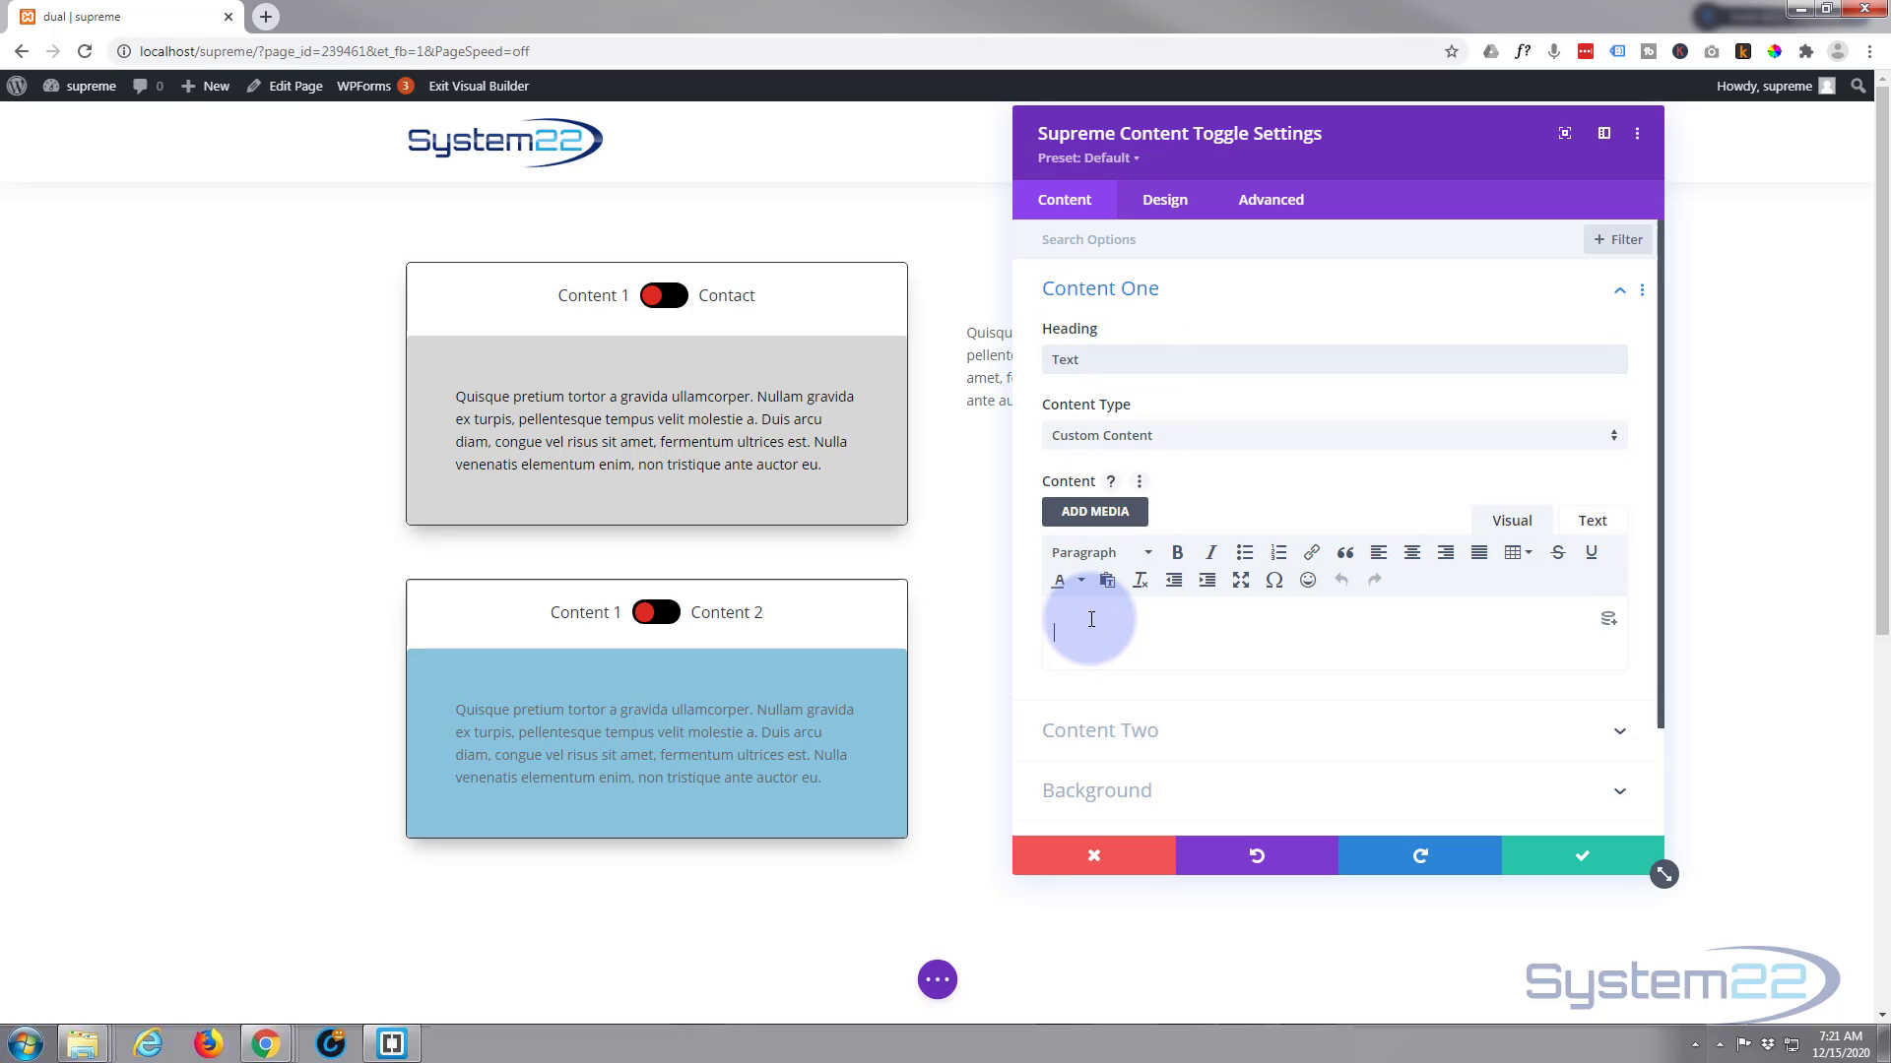
type("Quisque pretium tortor a gravida ullamcorper. Nullam gravida ex turpis, pellentesque tempus velit molestie a. Duis arcu diam, congue vel risus sit amet, fermentum ultrices est. Nulla venenatis elementum enim, non tristique ante auctor eu.")
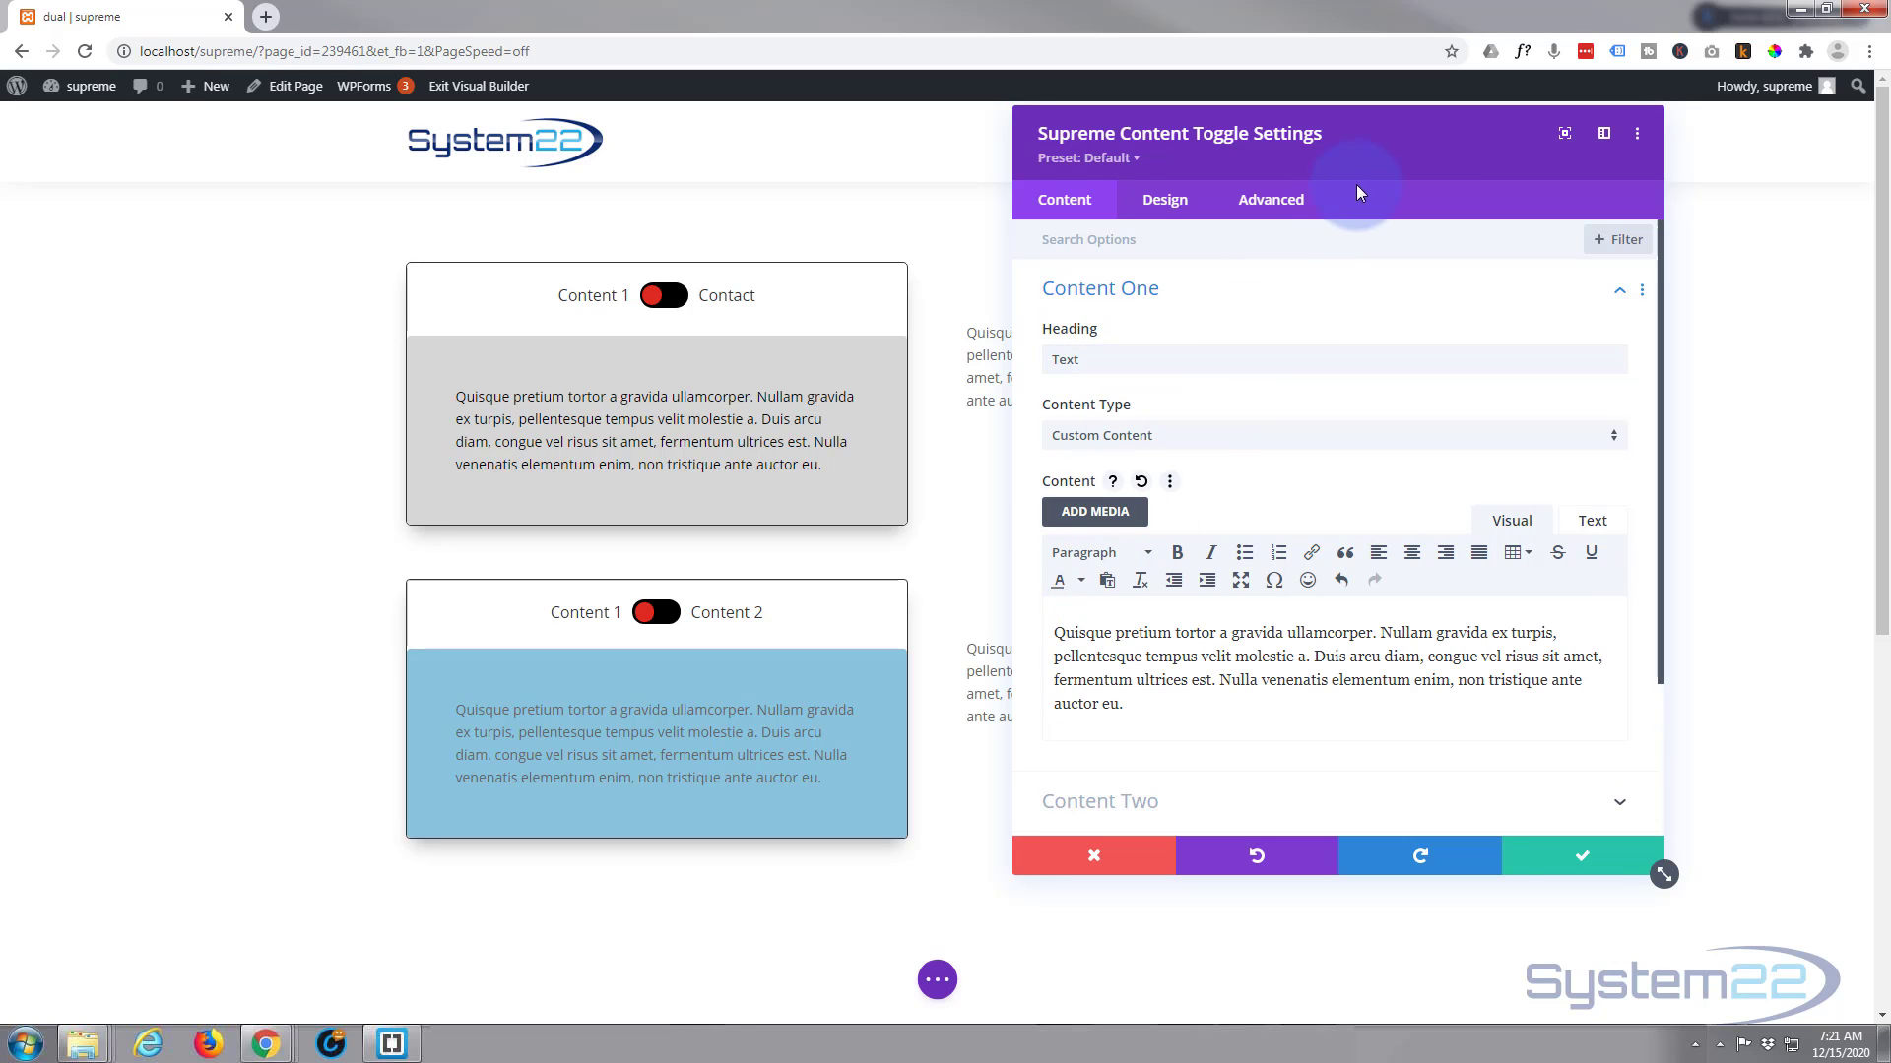
Move the settings window off the second column and set the Content Two heading to "Image"
left_click_drag(1345, 160, 569, 203)
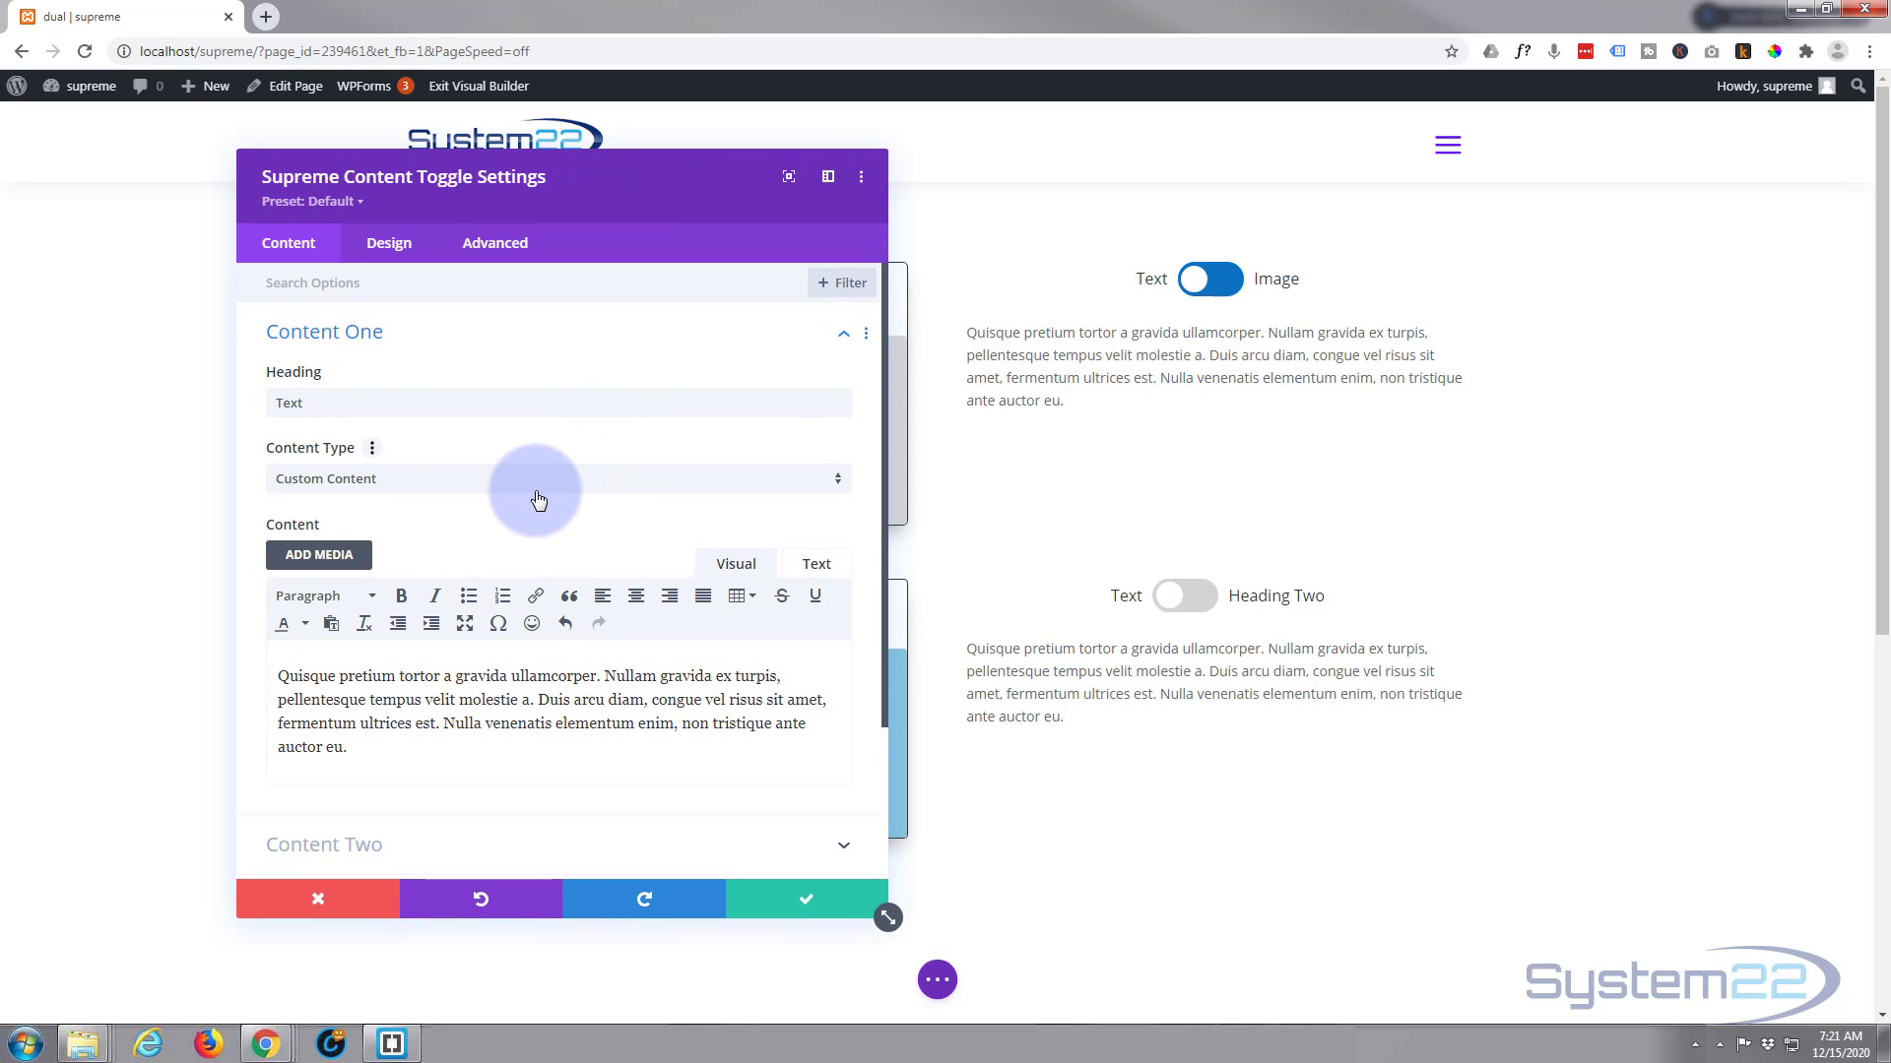
scroll(438, 792, "down", 1)
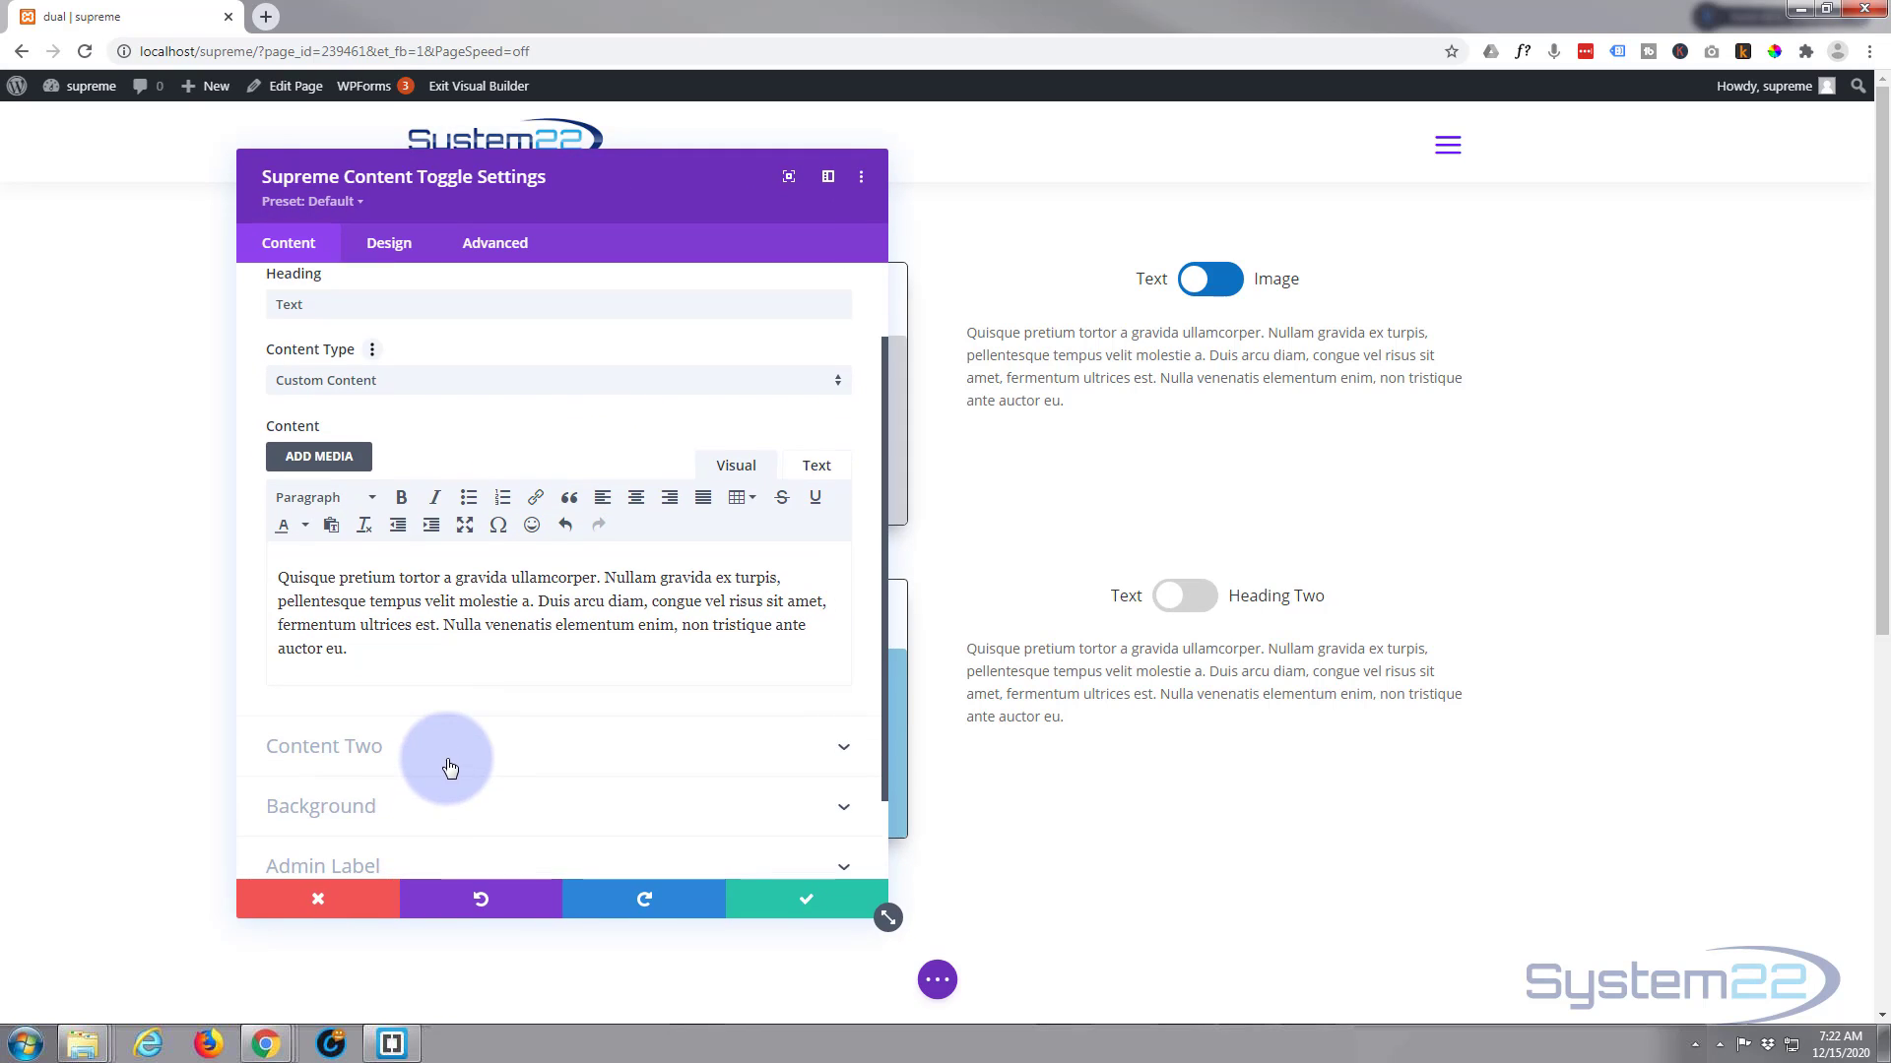
left_click(449, 754)
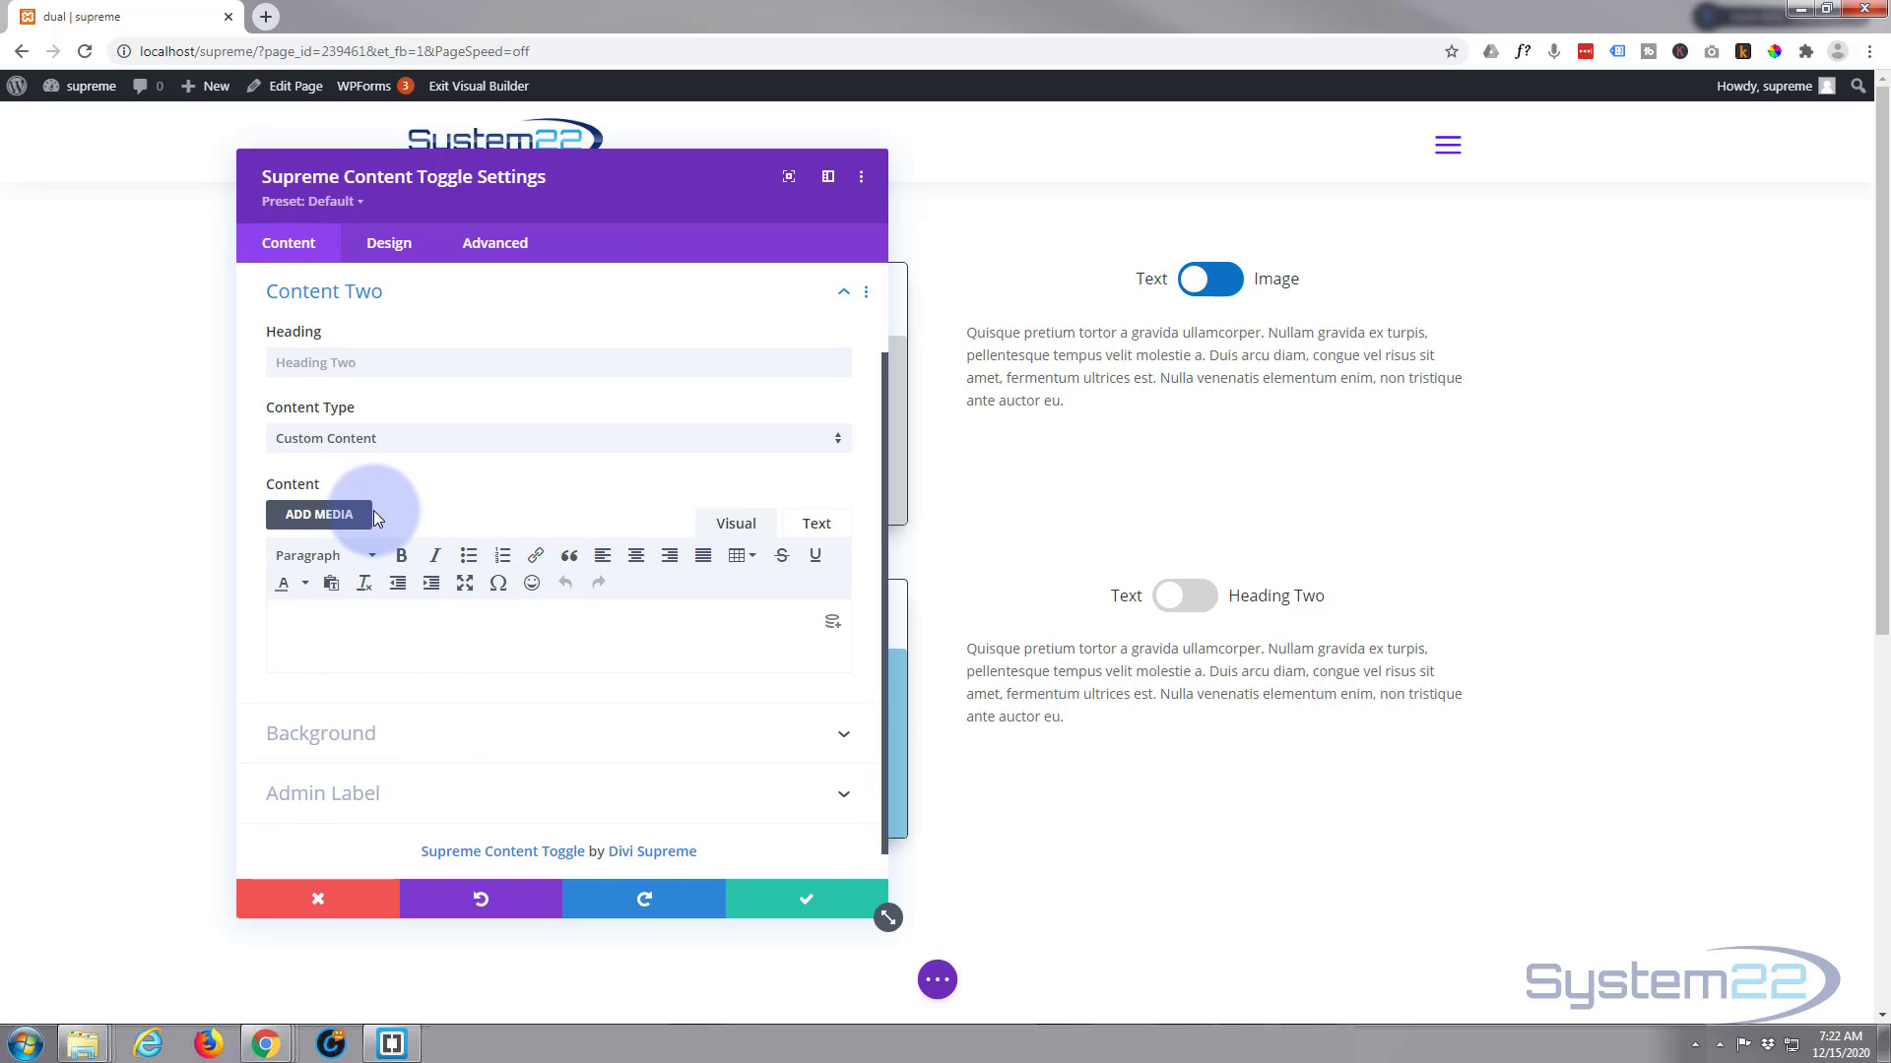
left_click(320, 366)
type("Image")
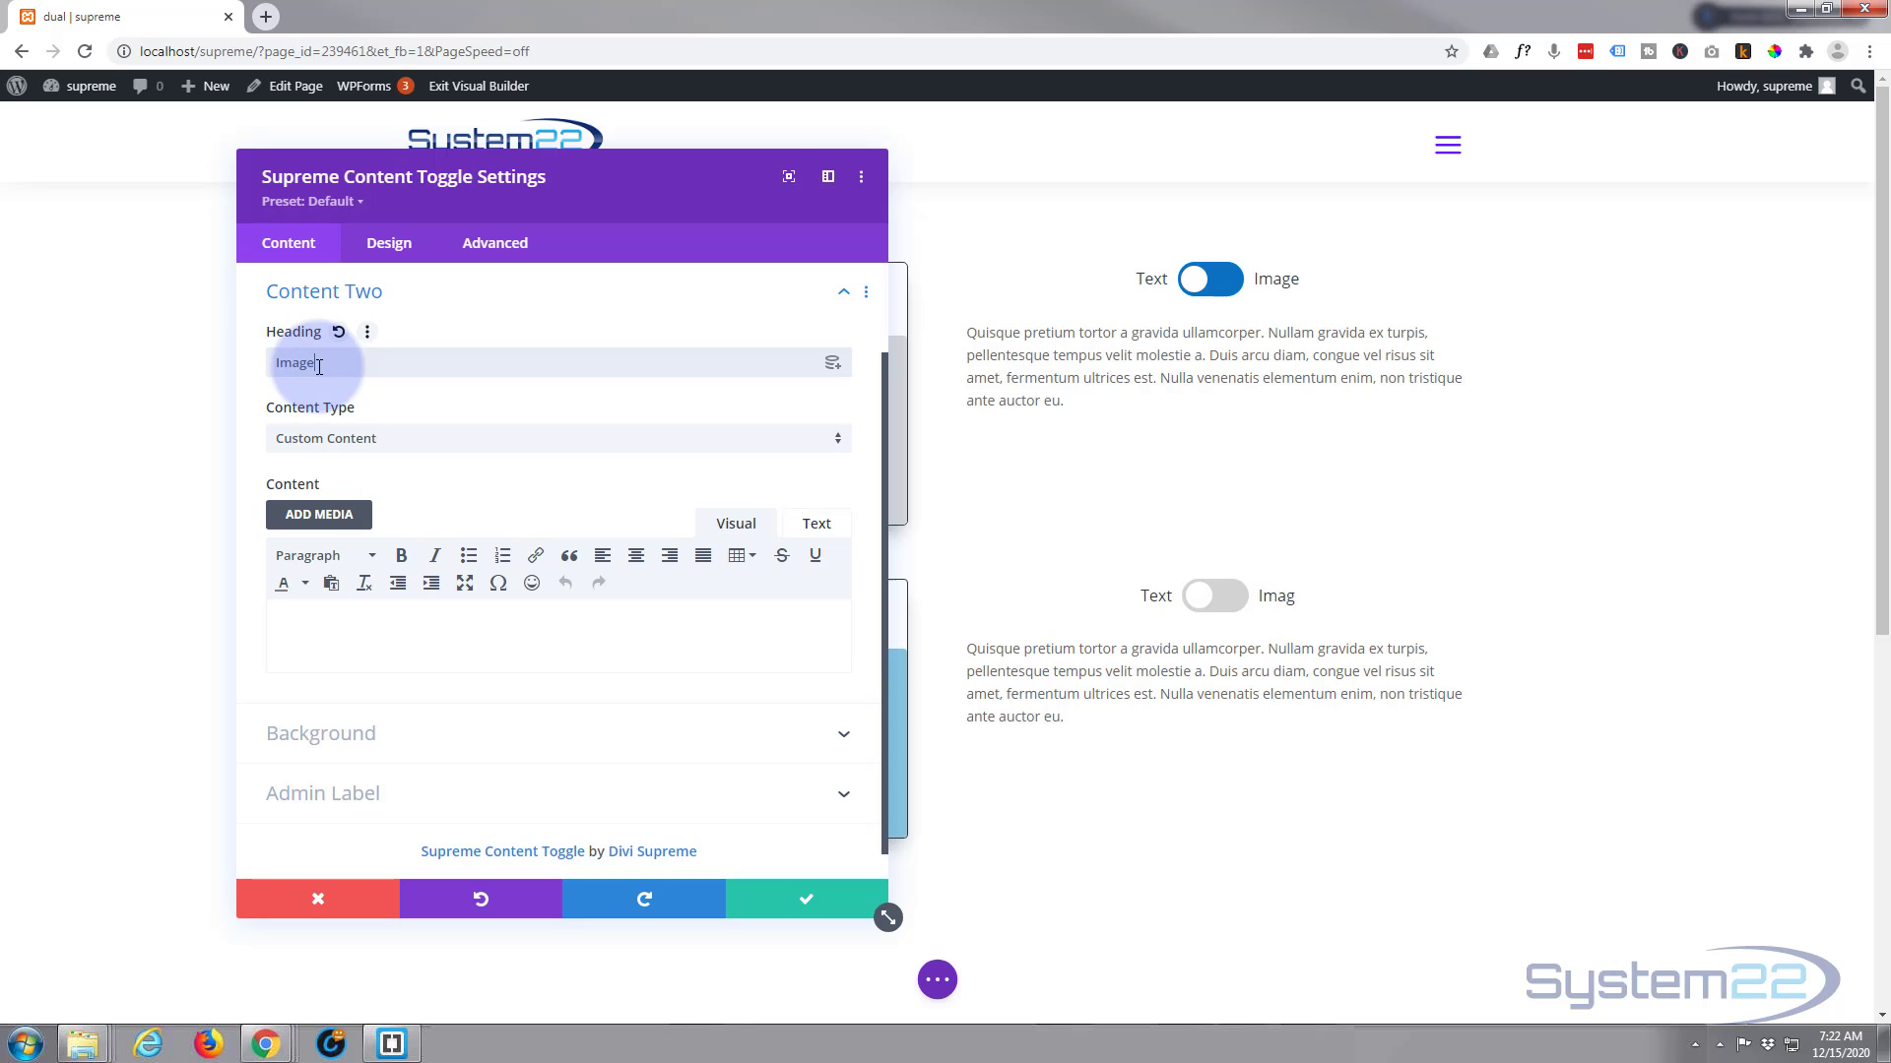
Insert the snowy mountain photo with the purple sky from the media library into Content Two at Large – 1024 × 684 size
left_click(339, 520)
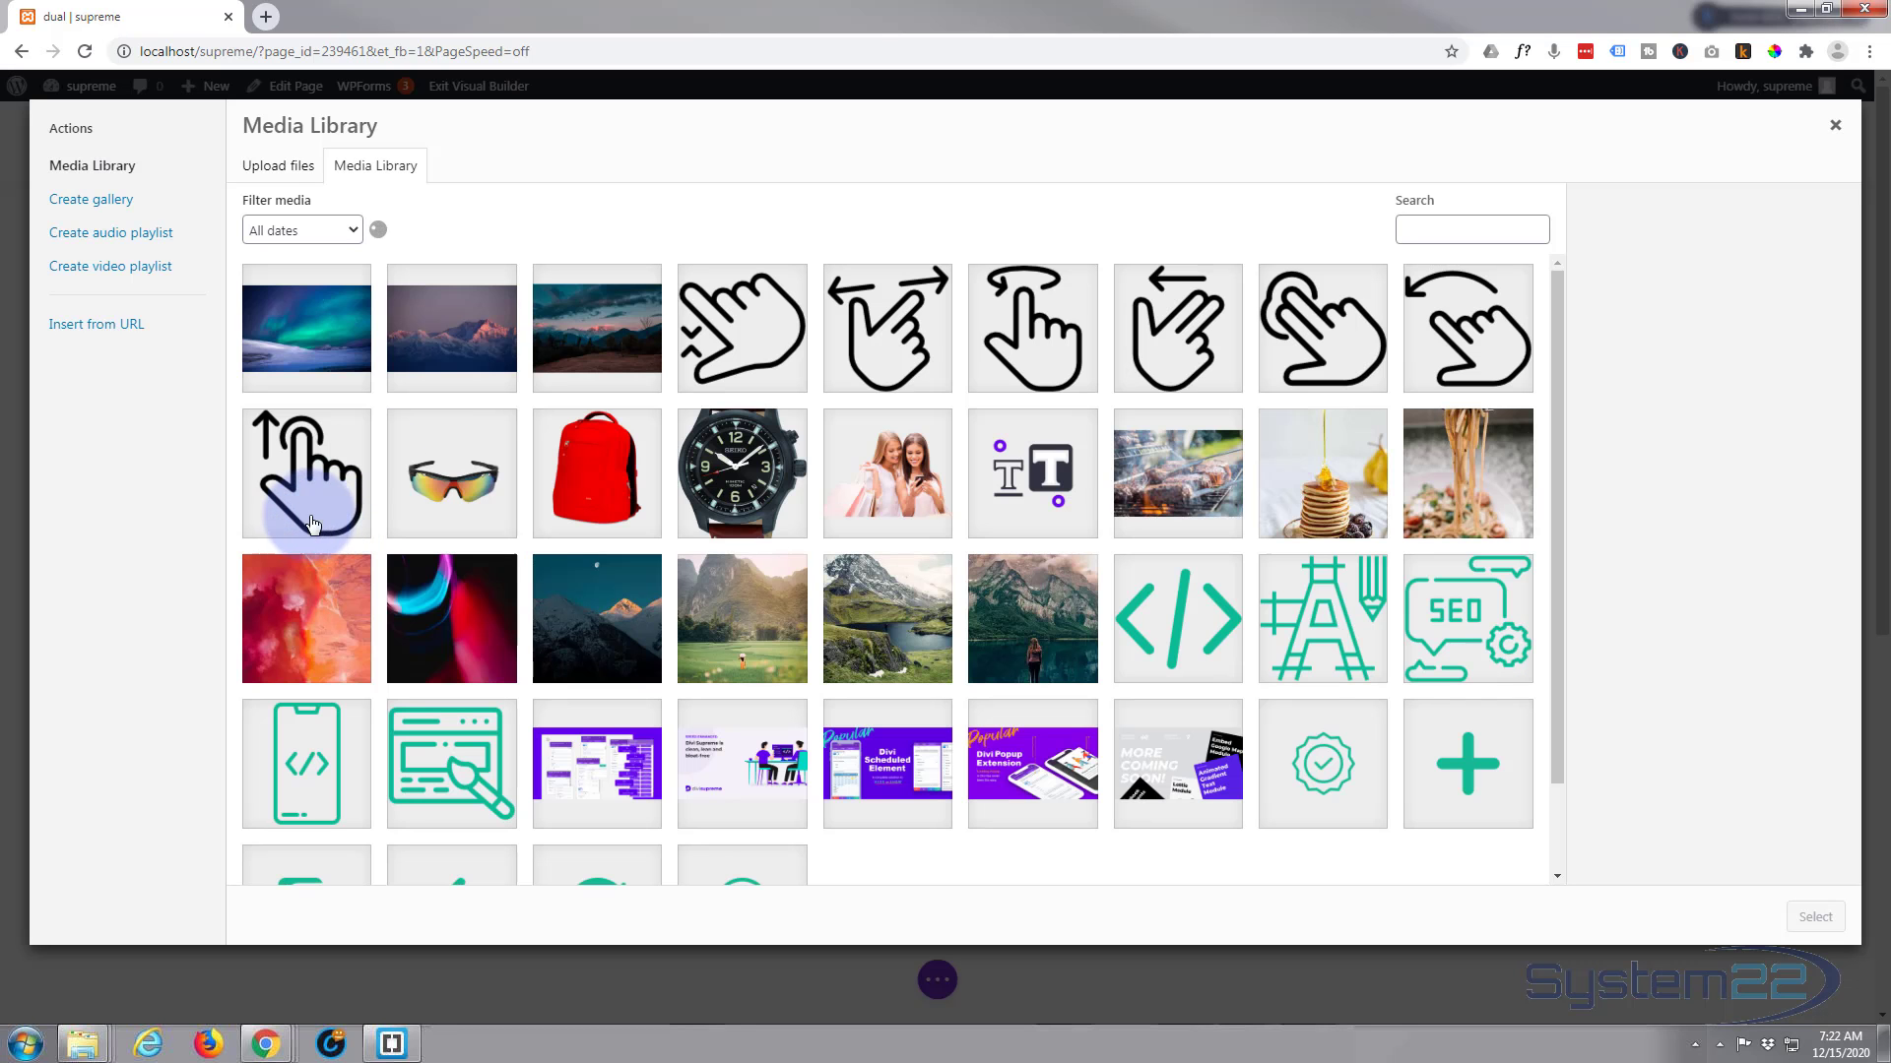
left_click(451, 328)
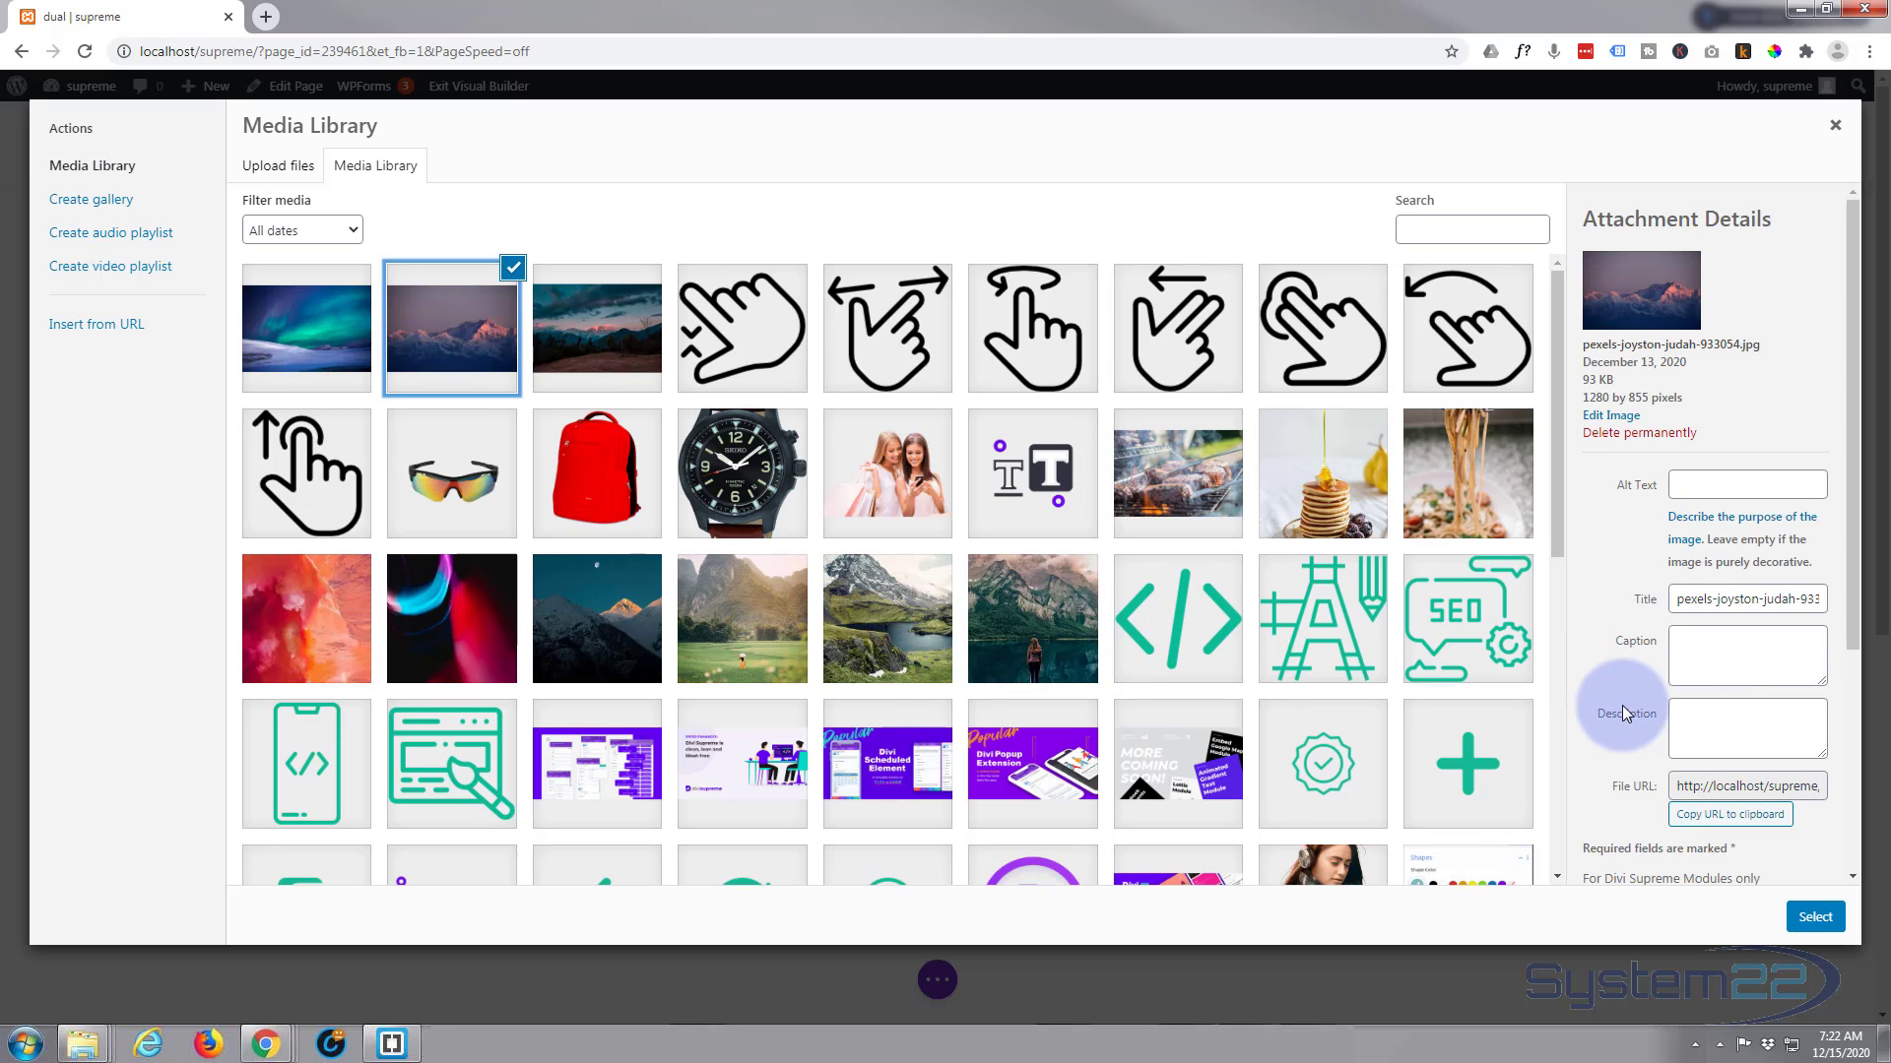
scroll(1625, 713, "down", 3)
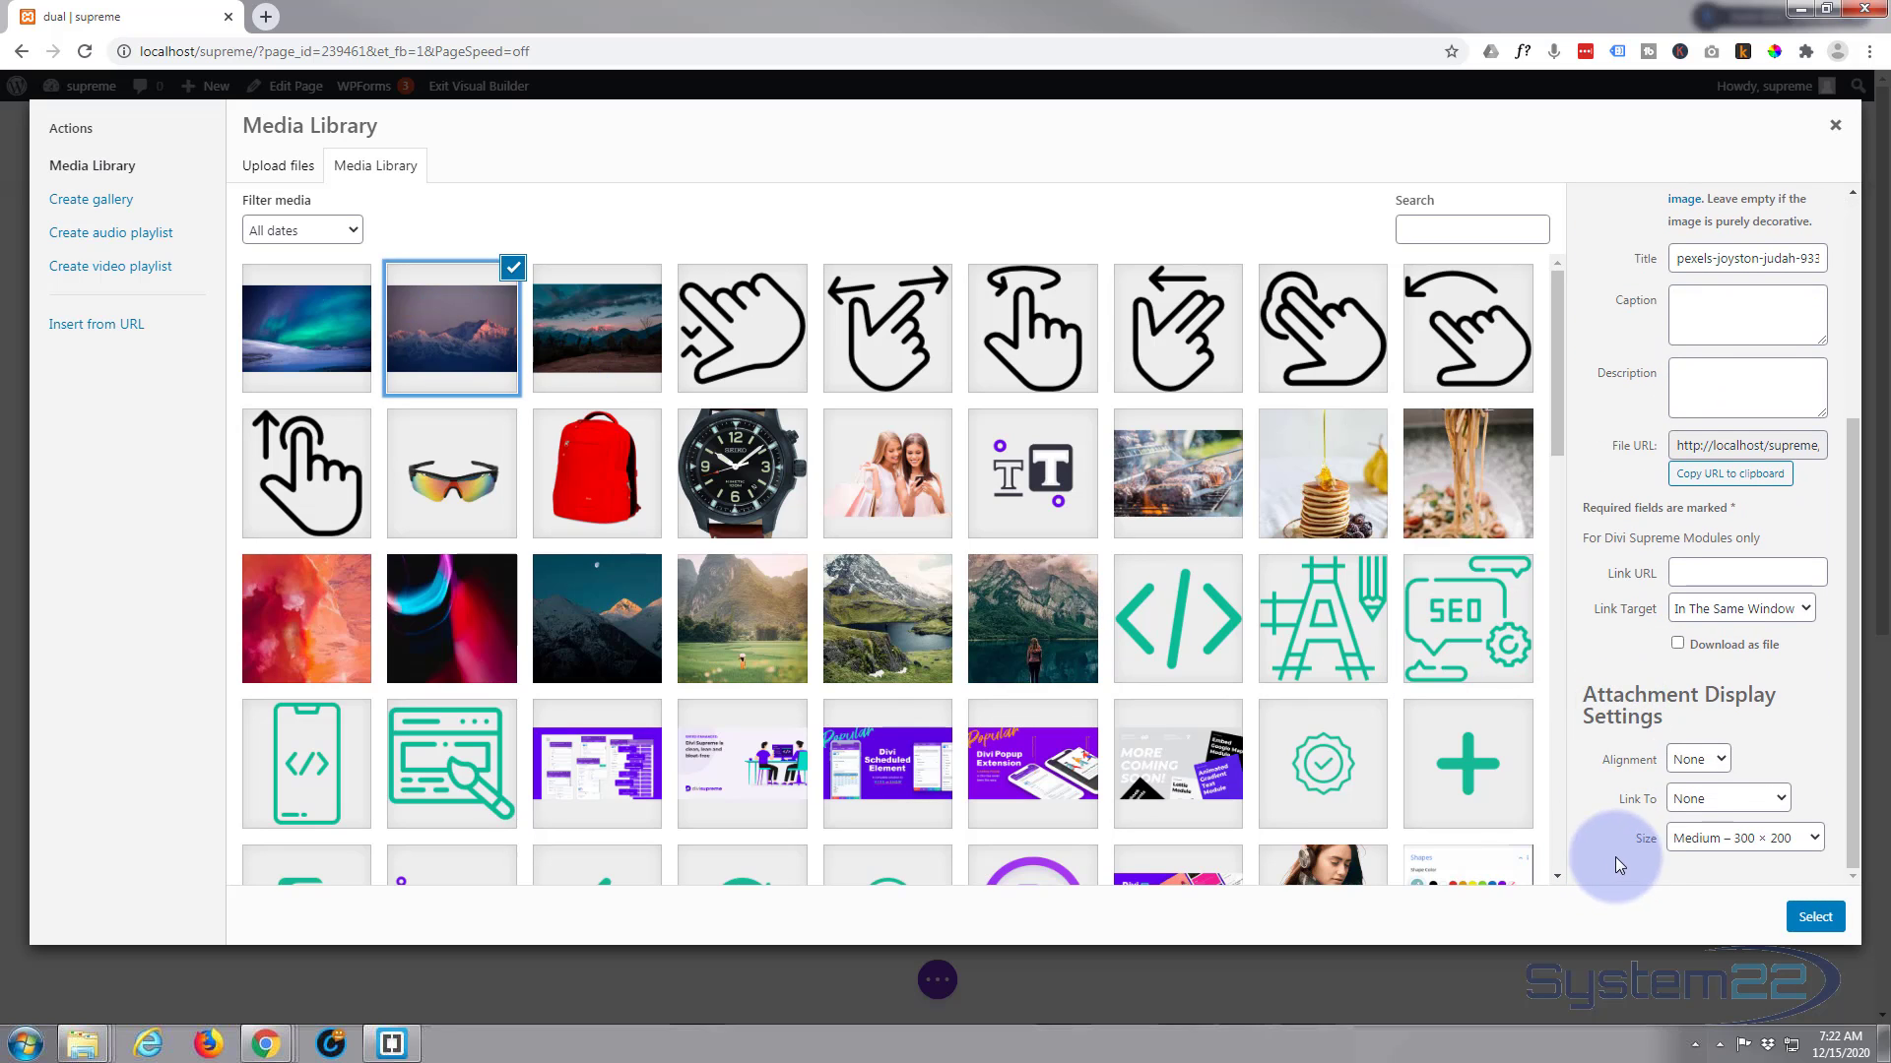
left_click(1785, 843)
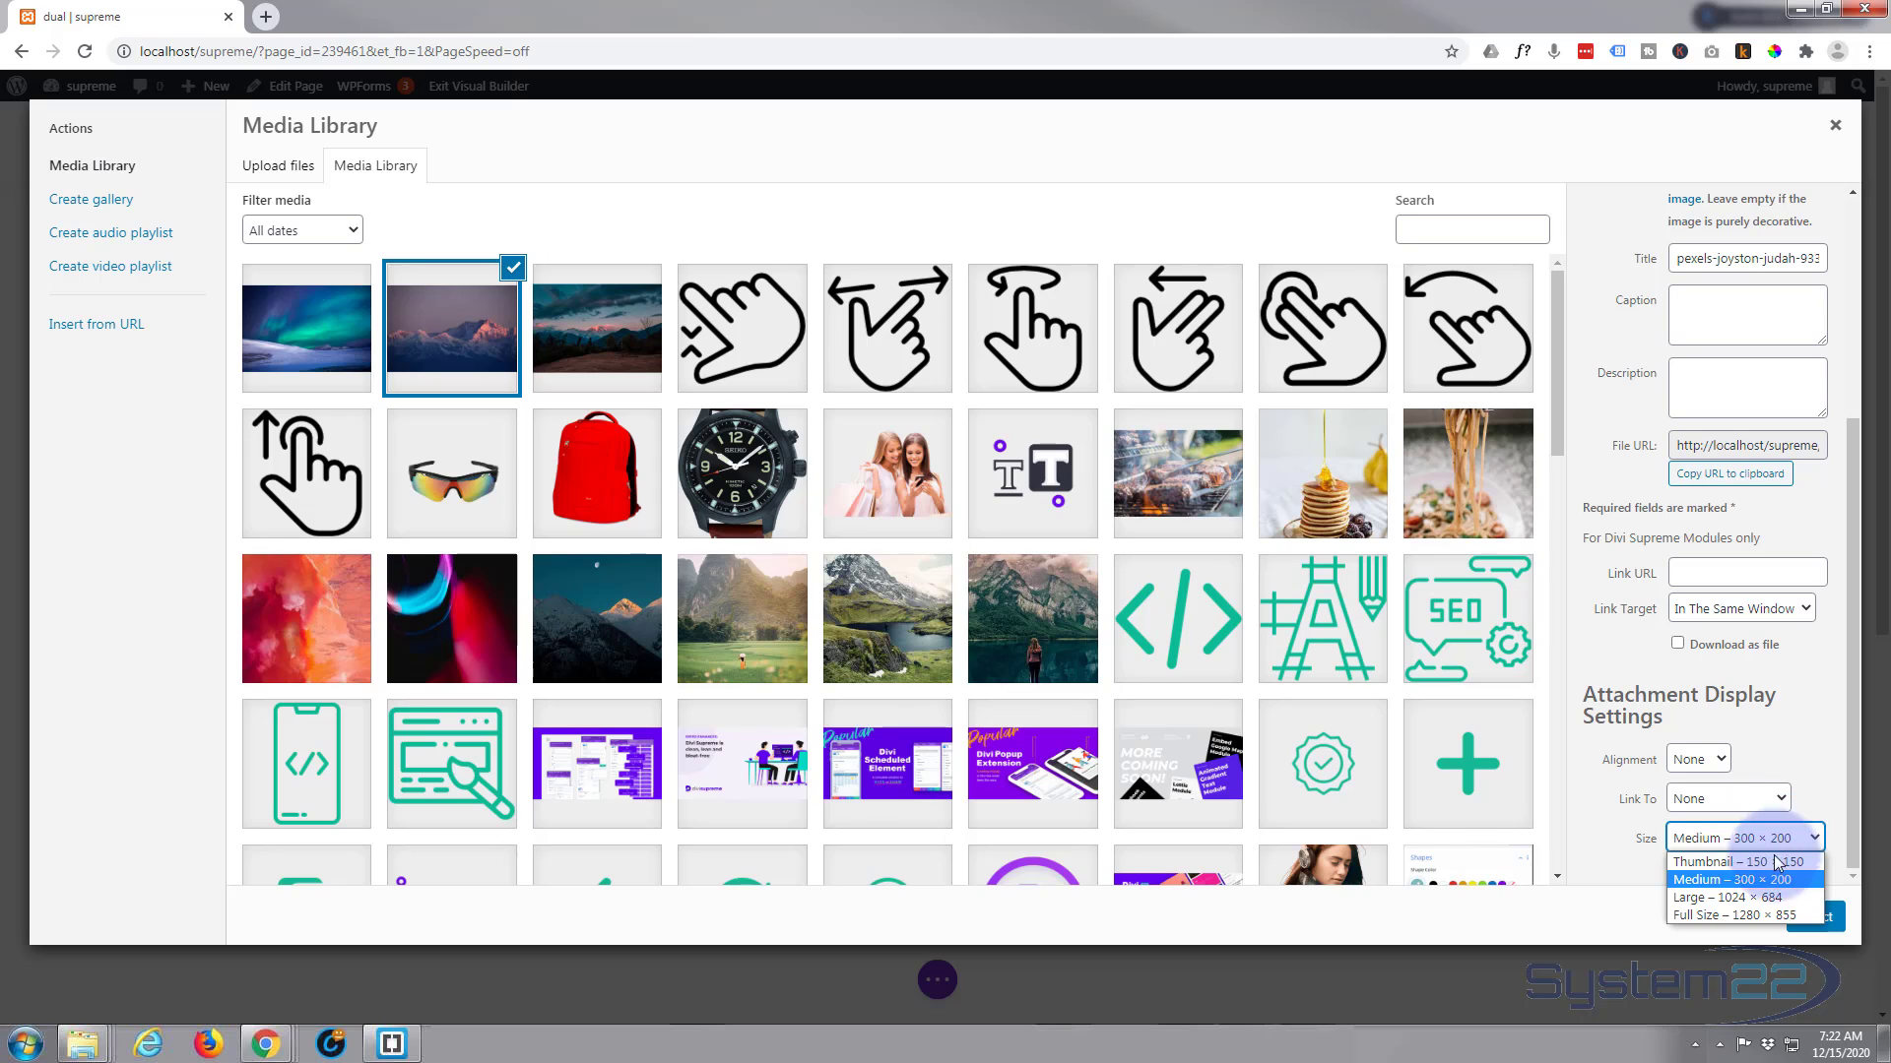
left_click(1733, 897)
left_click(1817, 915)
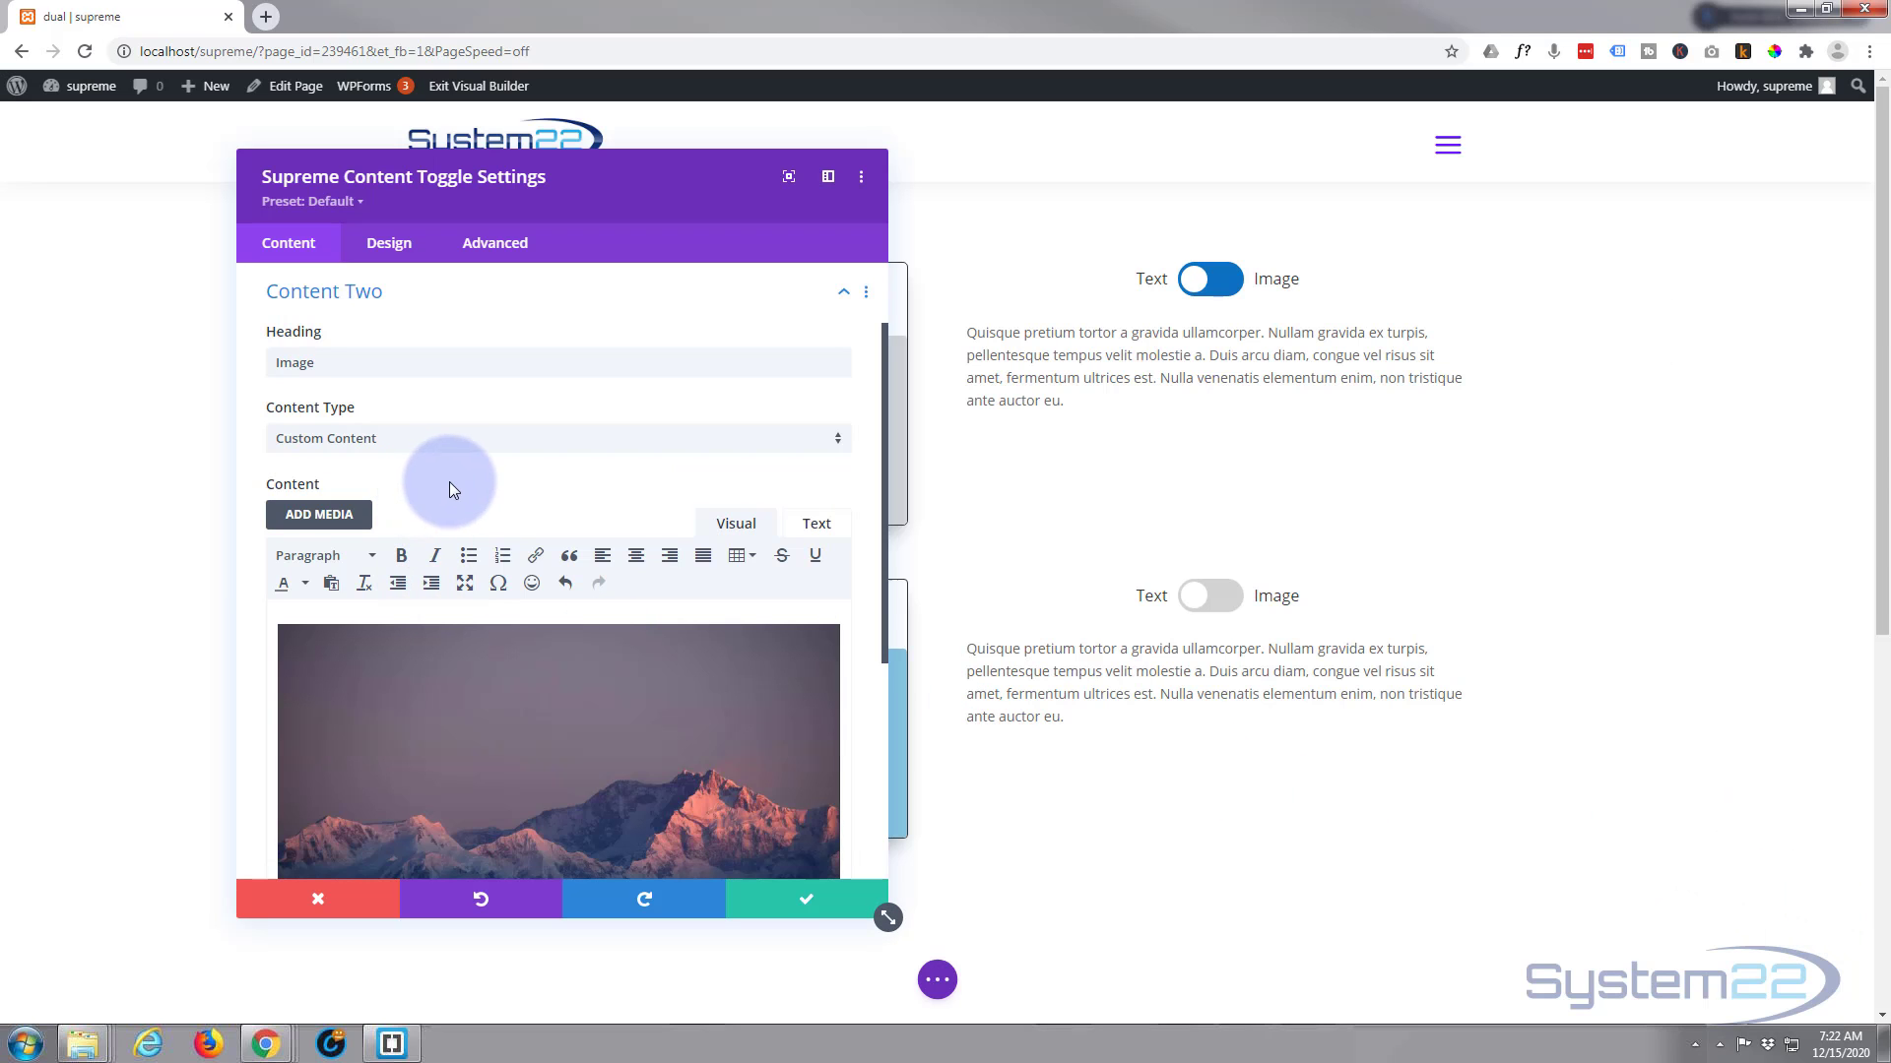
Set the switcher's primary and secondary backgrounds to blue, and save the module settings
scroll(455, 473, "down", 4)
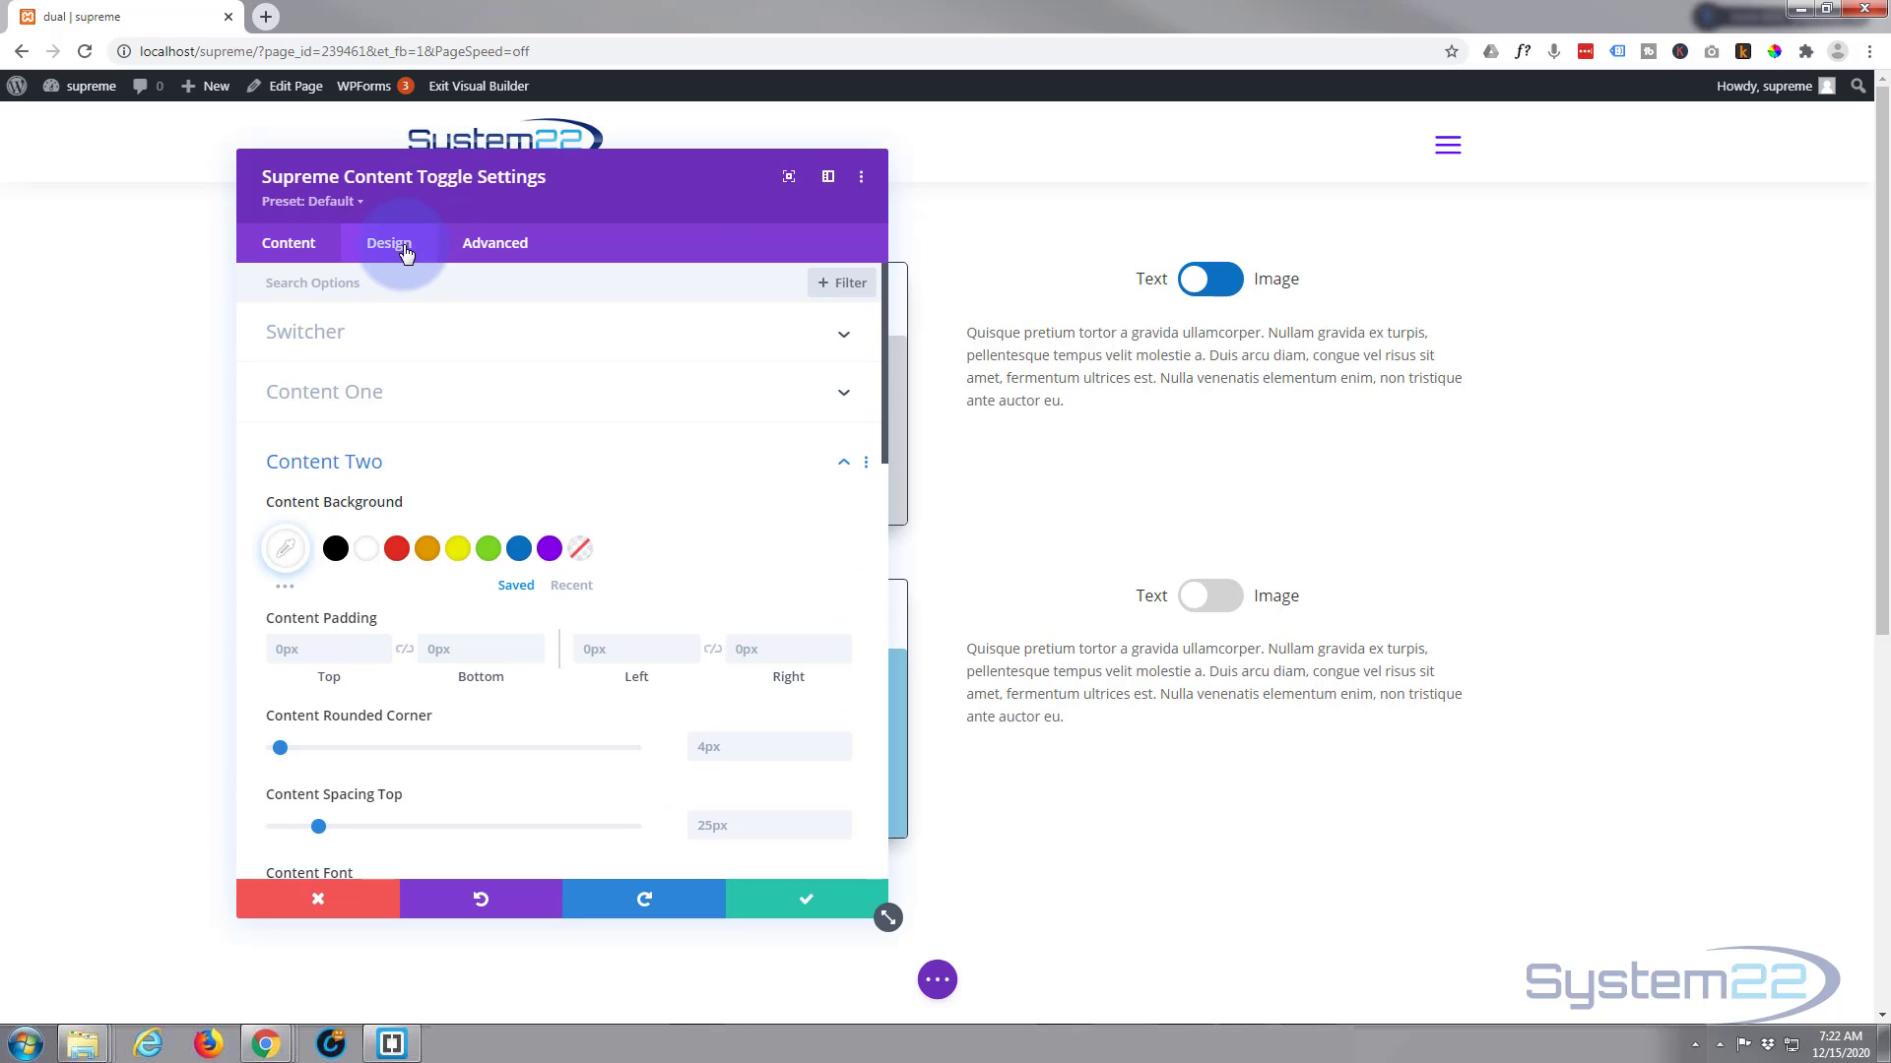
left_click(554, 338)
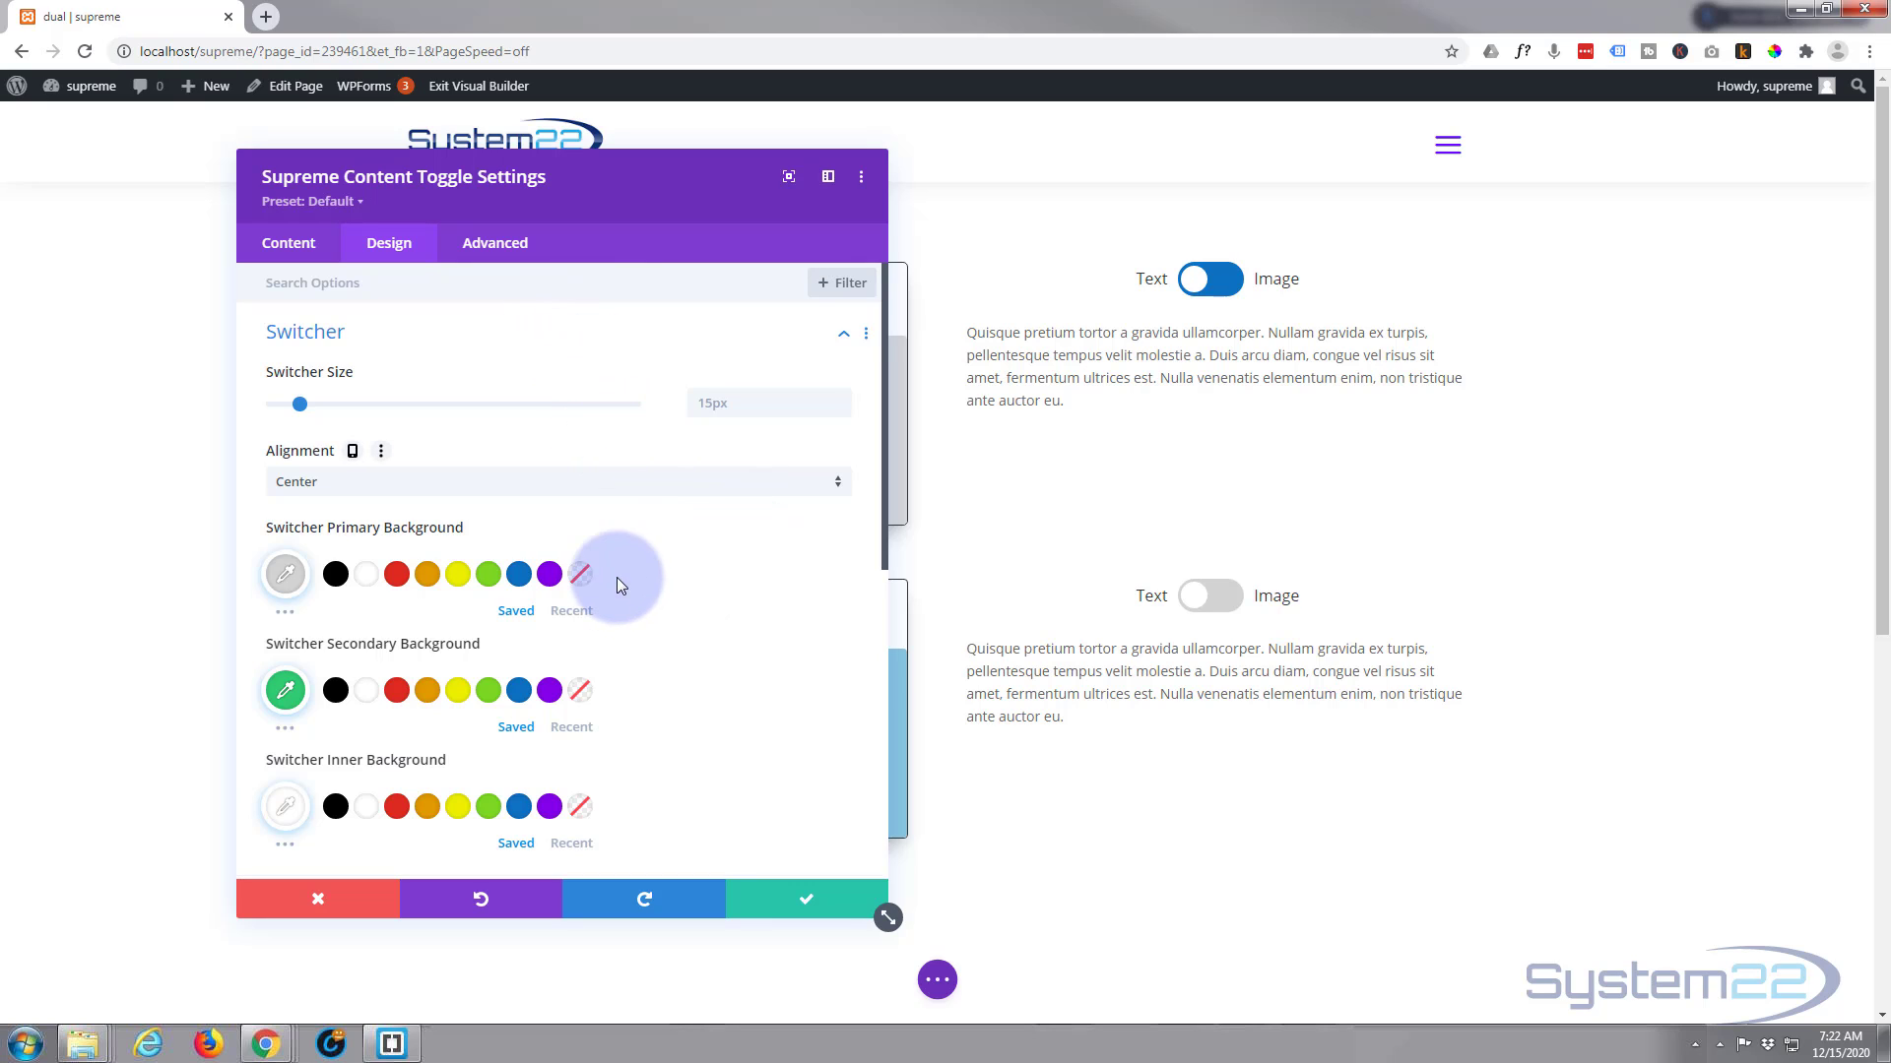
left_click(519, 576)
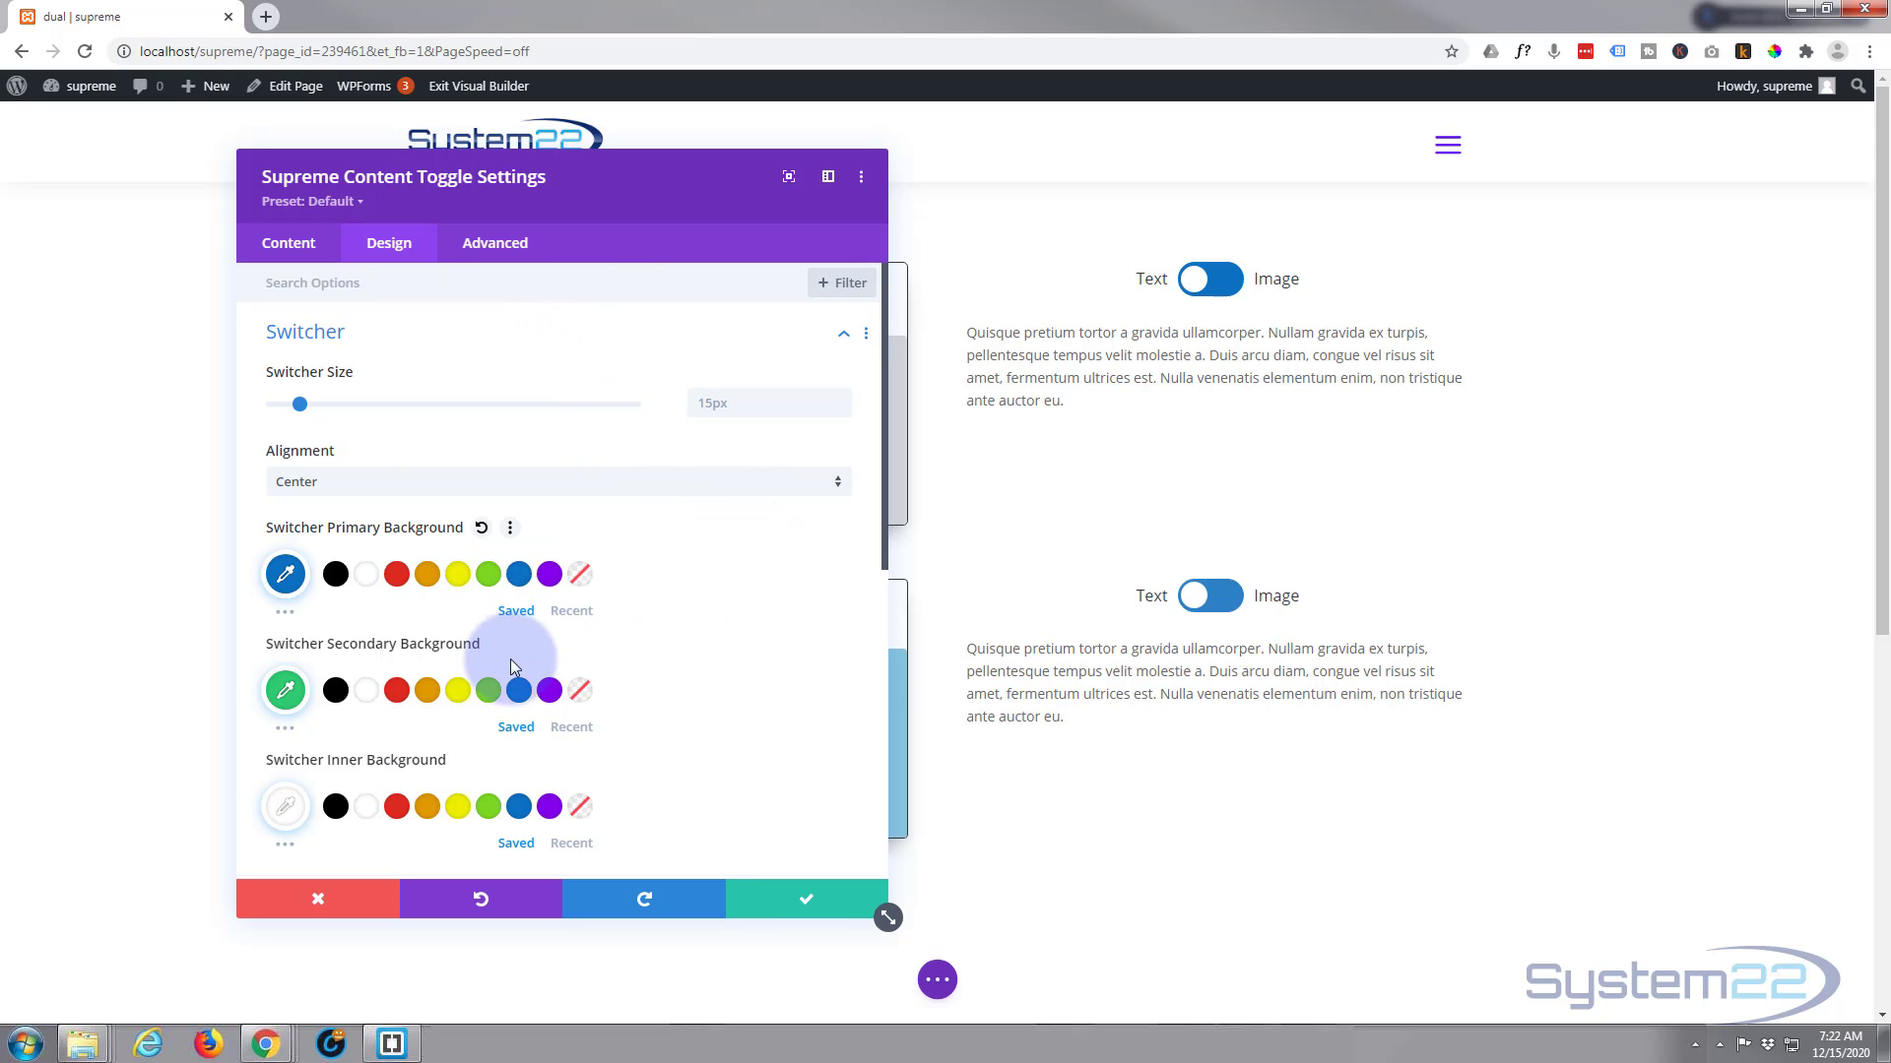
left_click(519, 690)
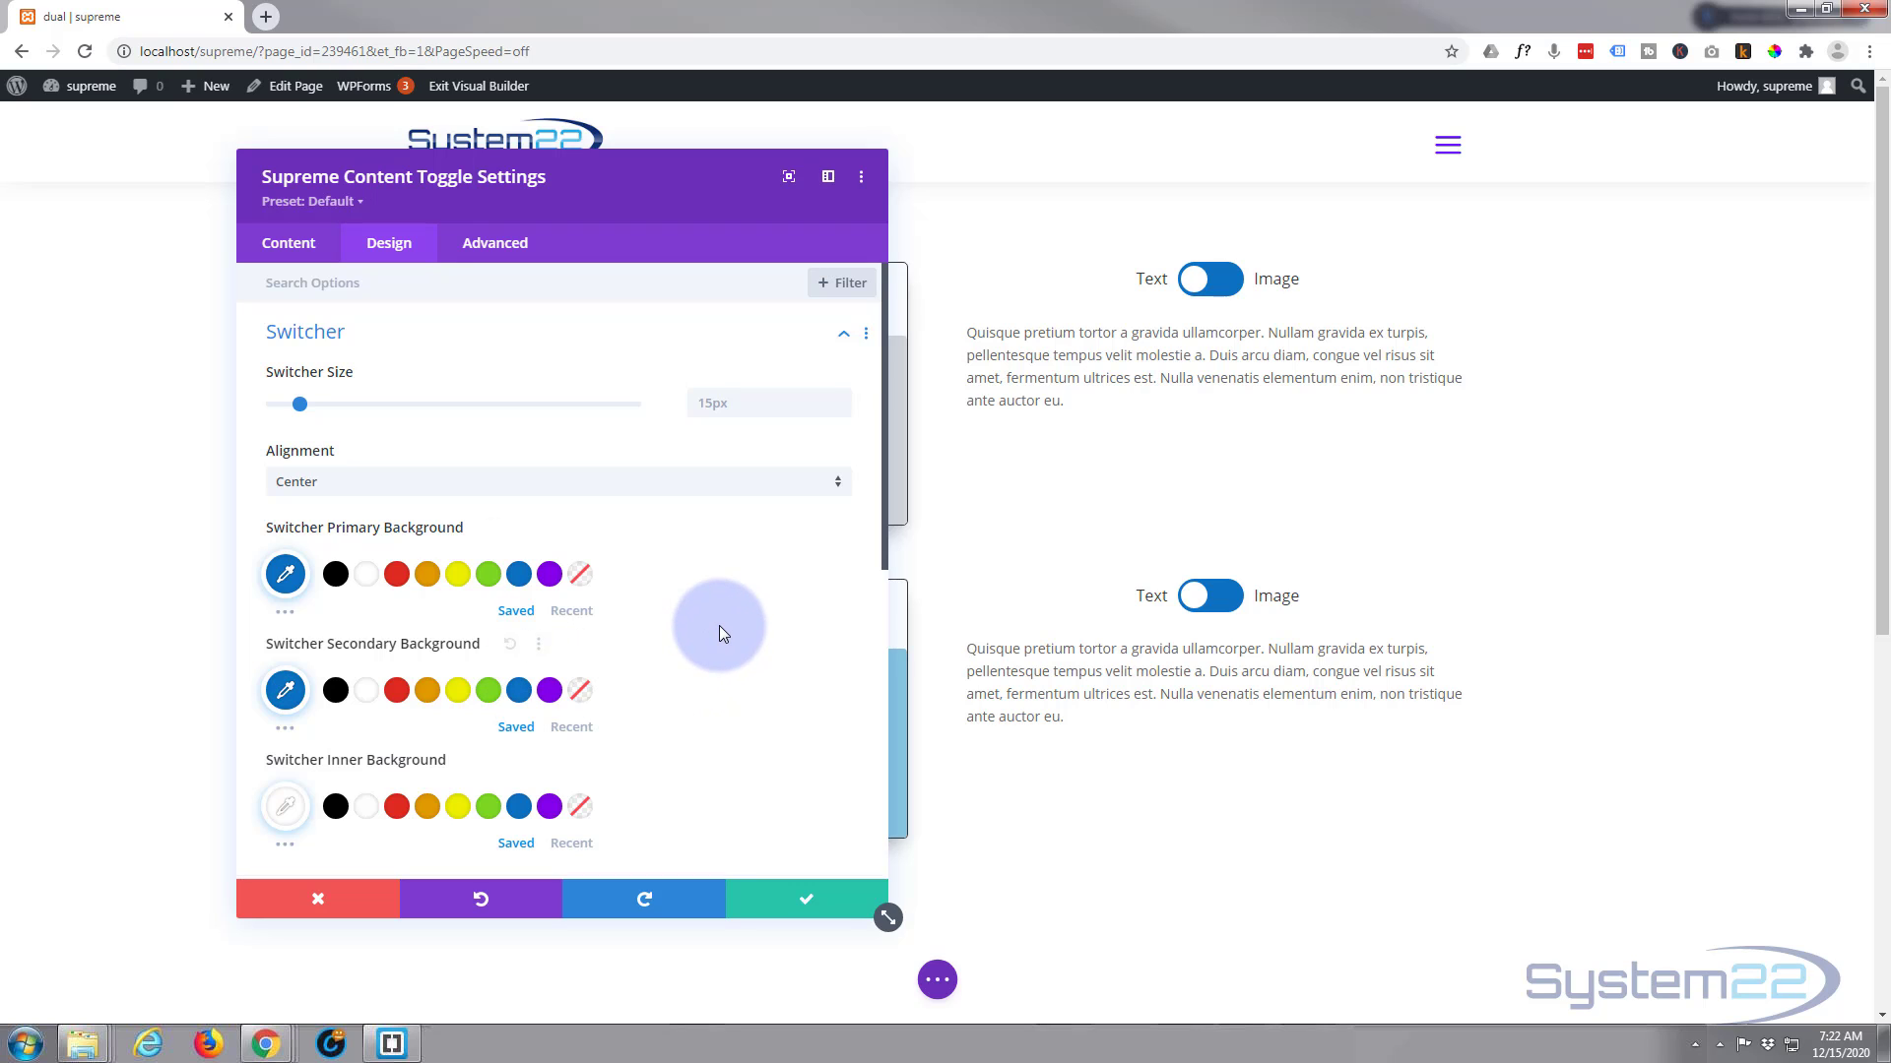
scroll(719, 625, "down", 5)
scroll(722, 632, "down", 2)
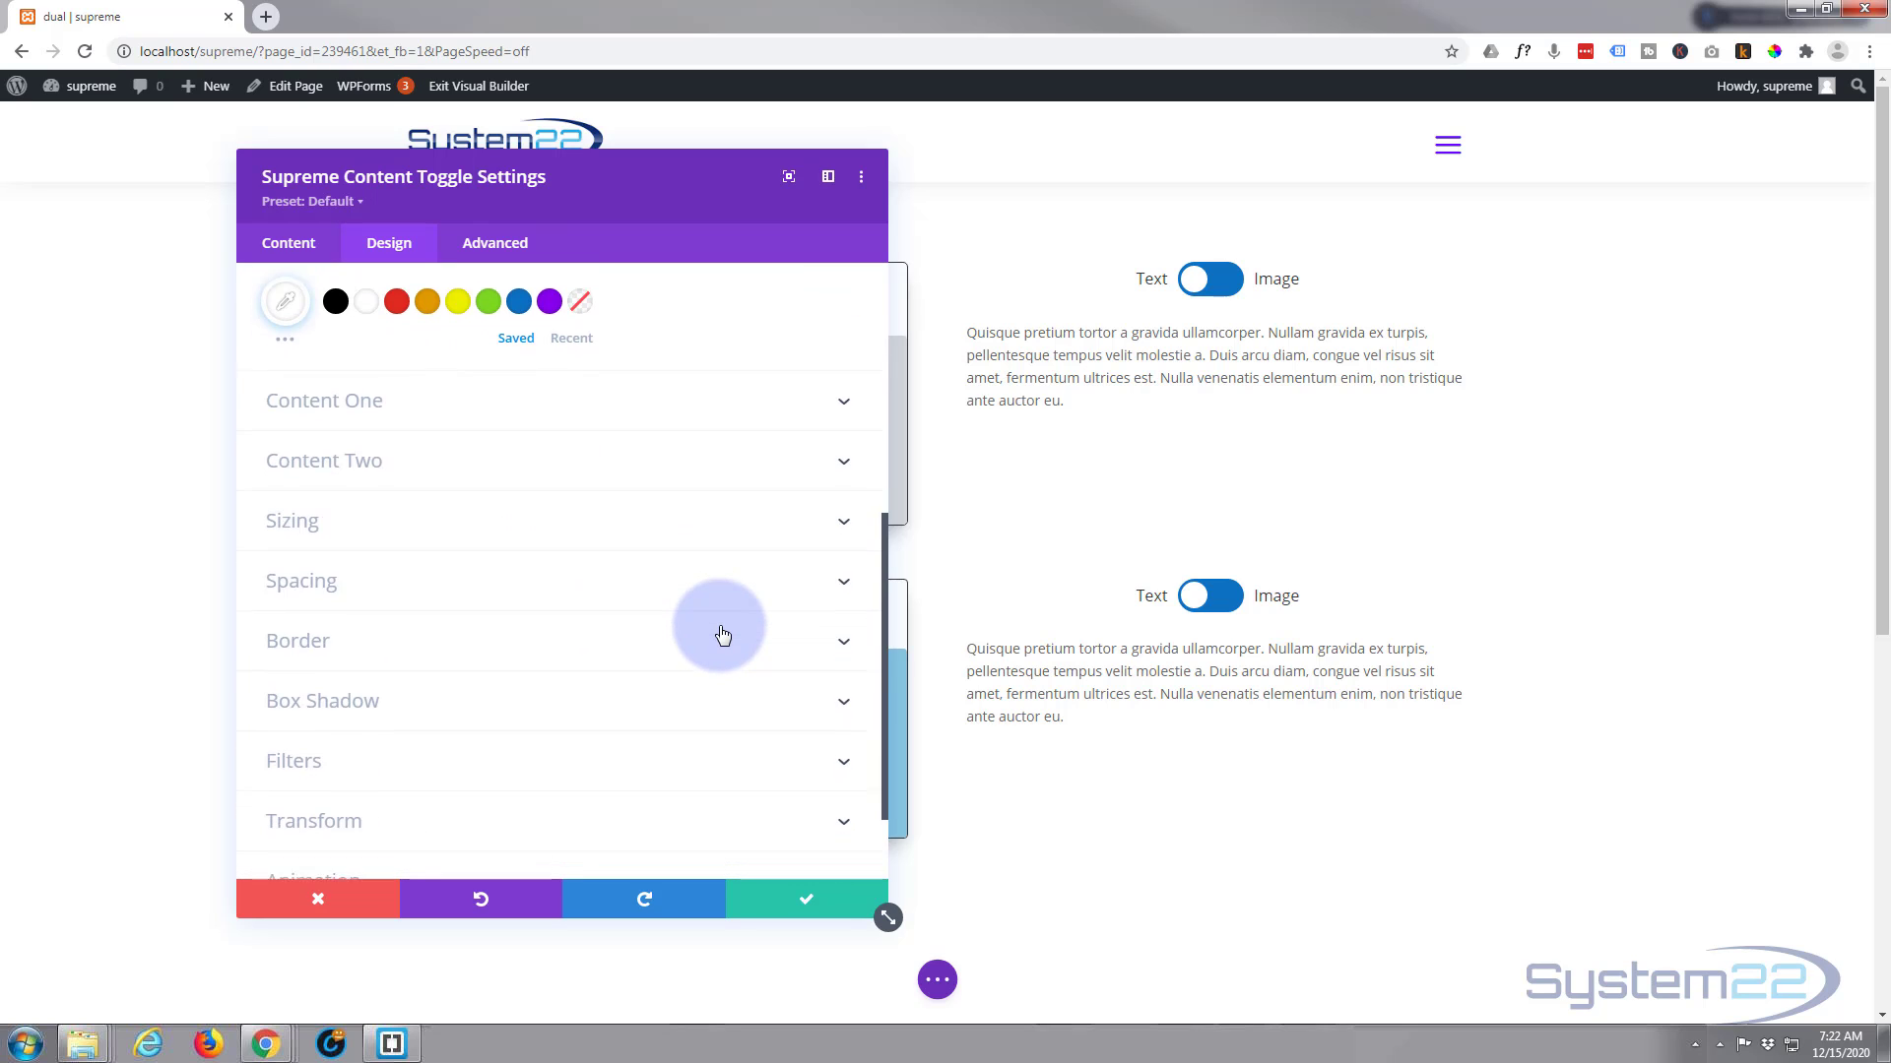
left_click(824, 904)
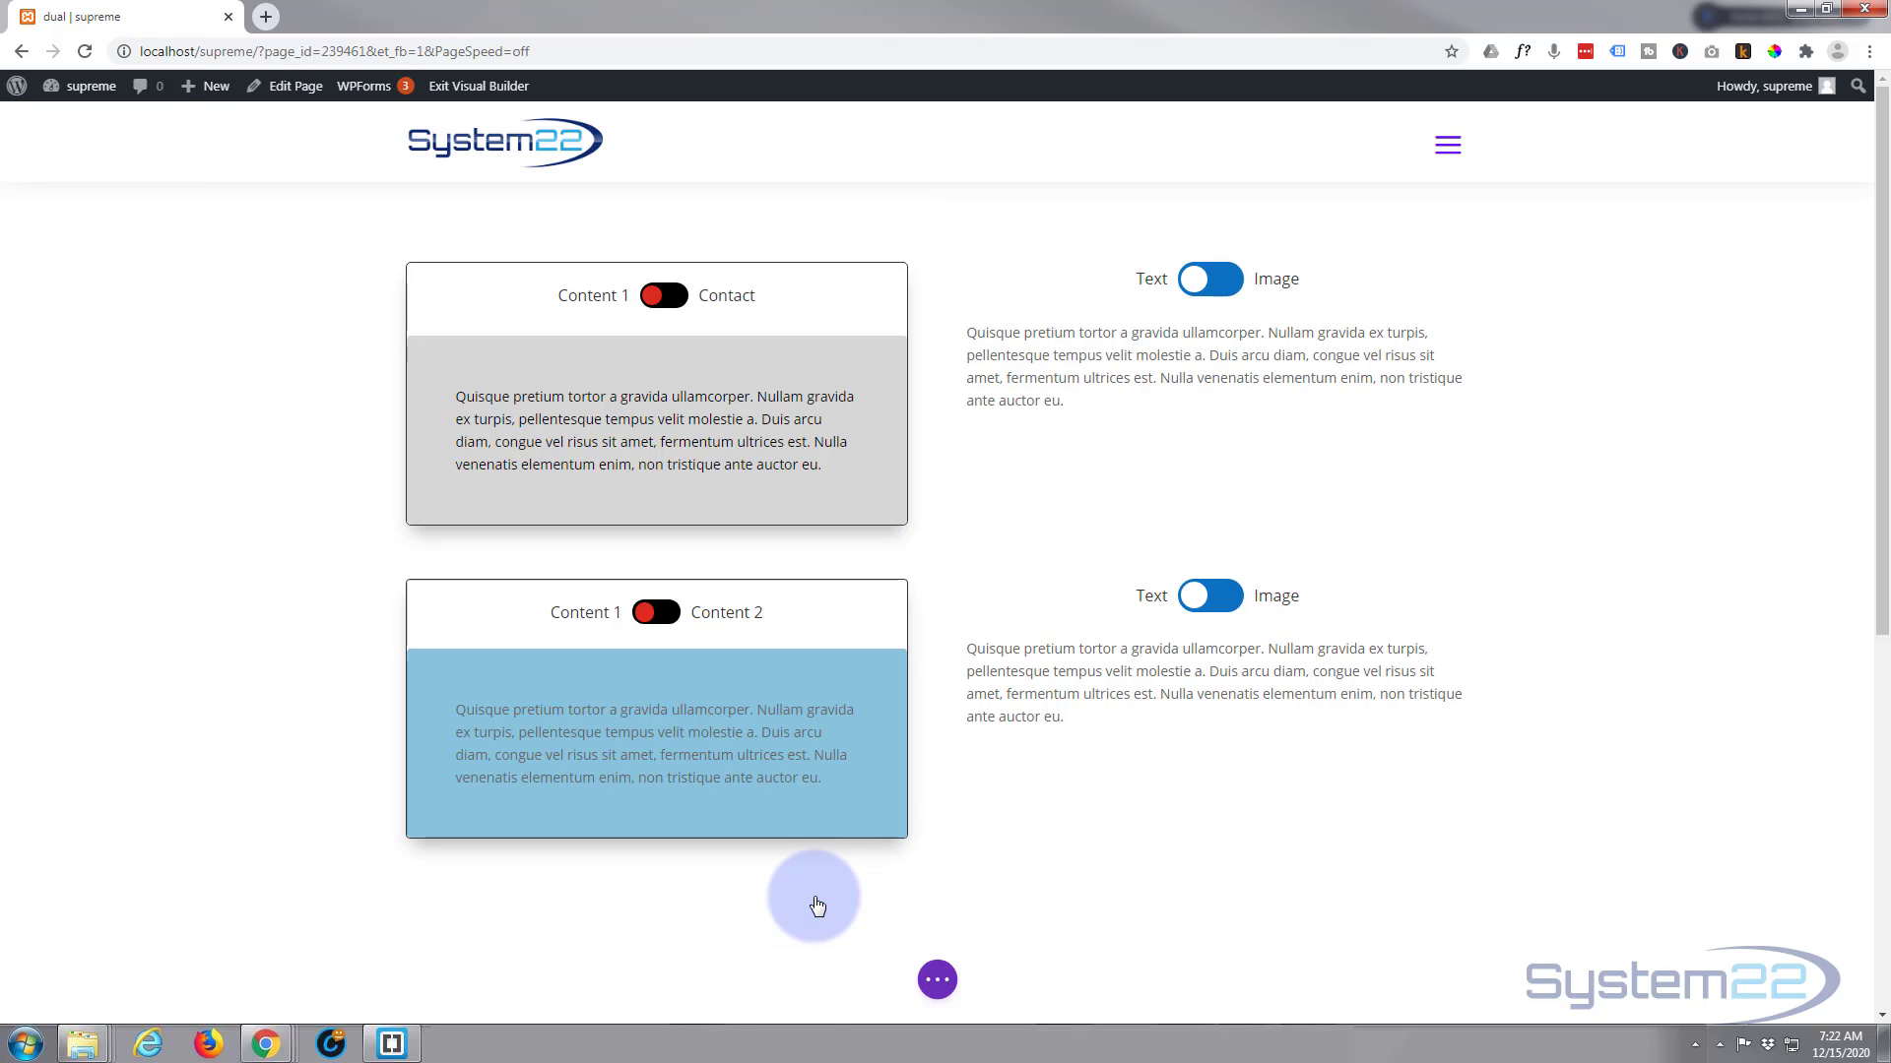
Save the page as a draft and exit the visual builder to the live page
left_click(937, 982)
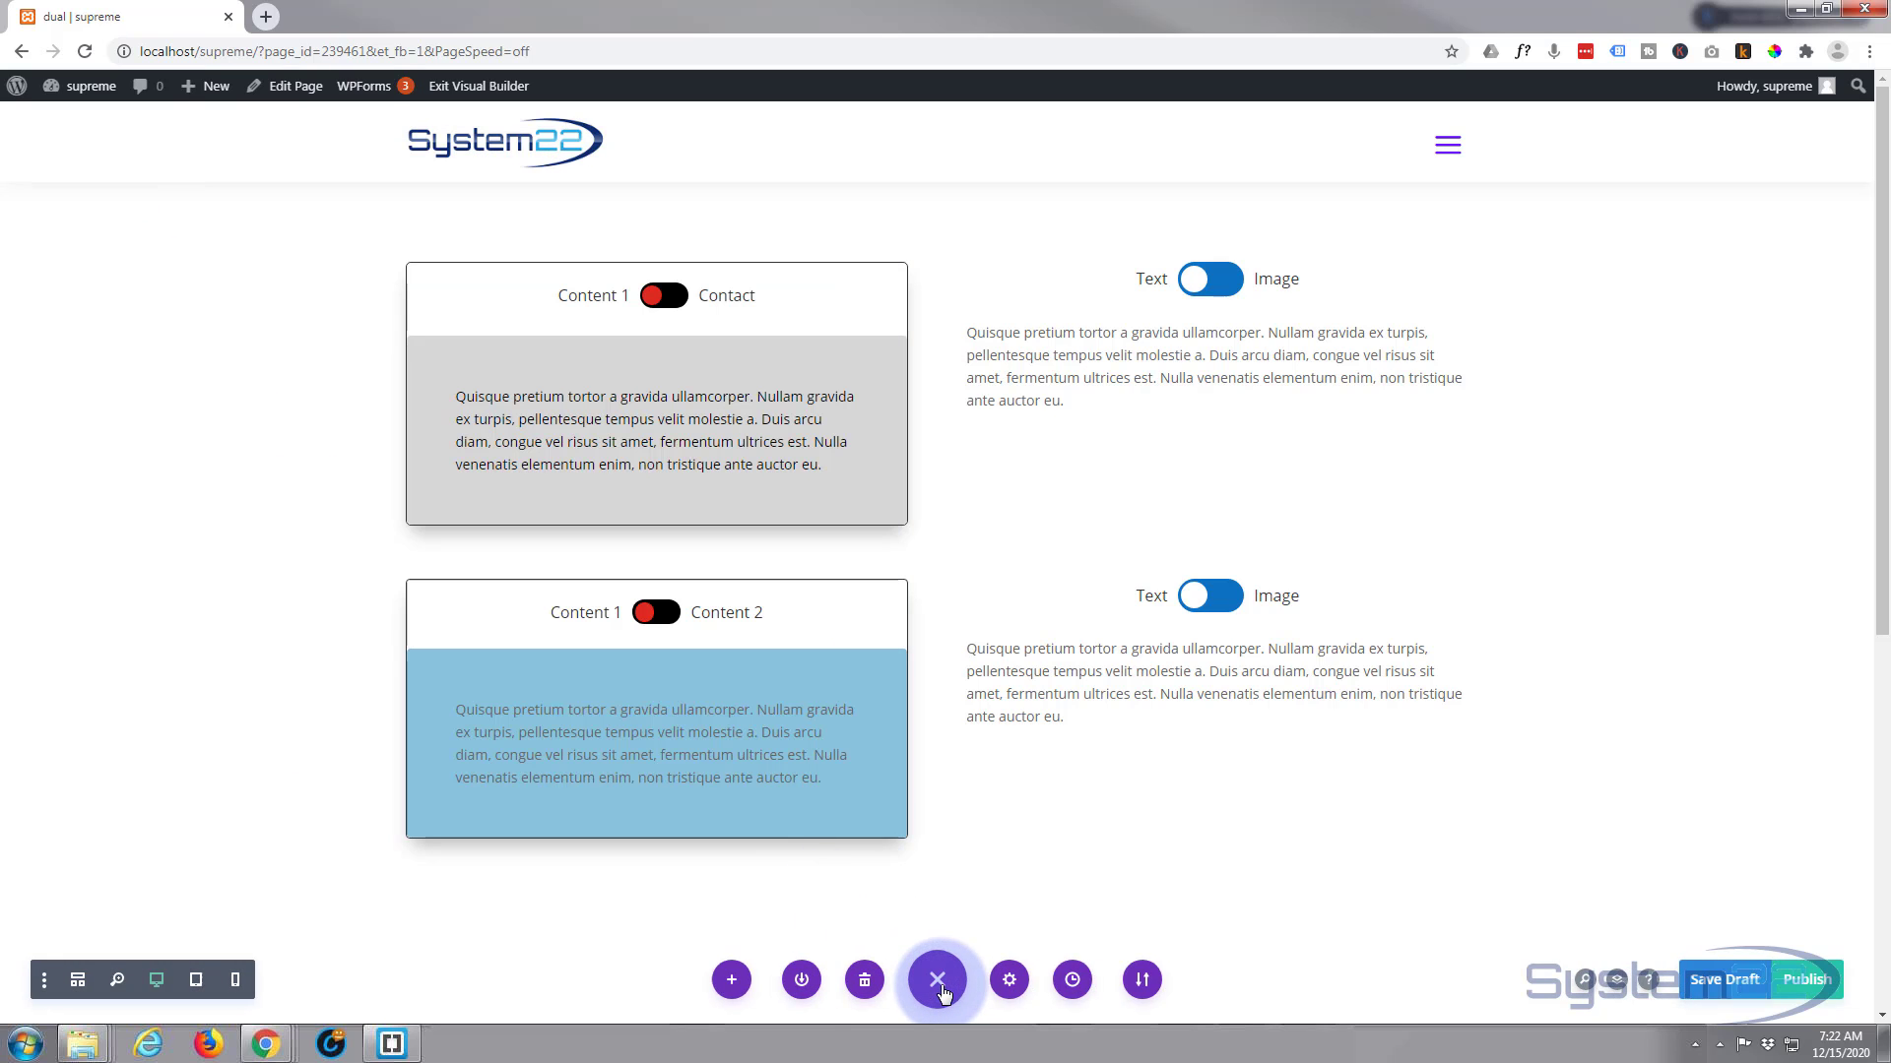
left_click(1735, 982)
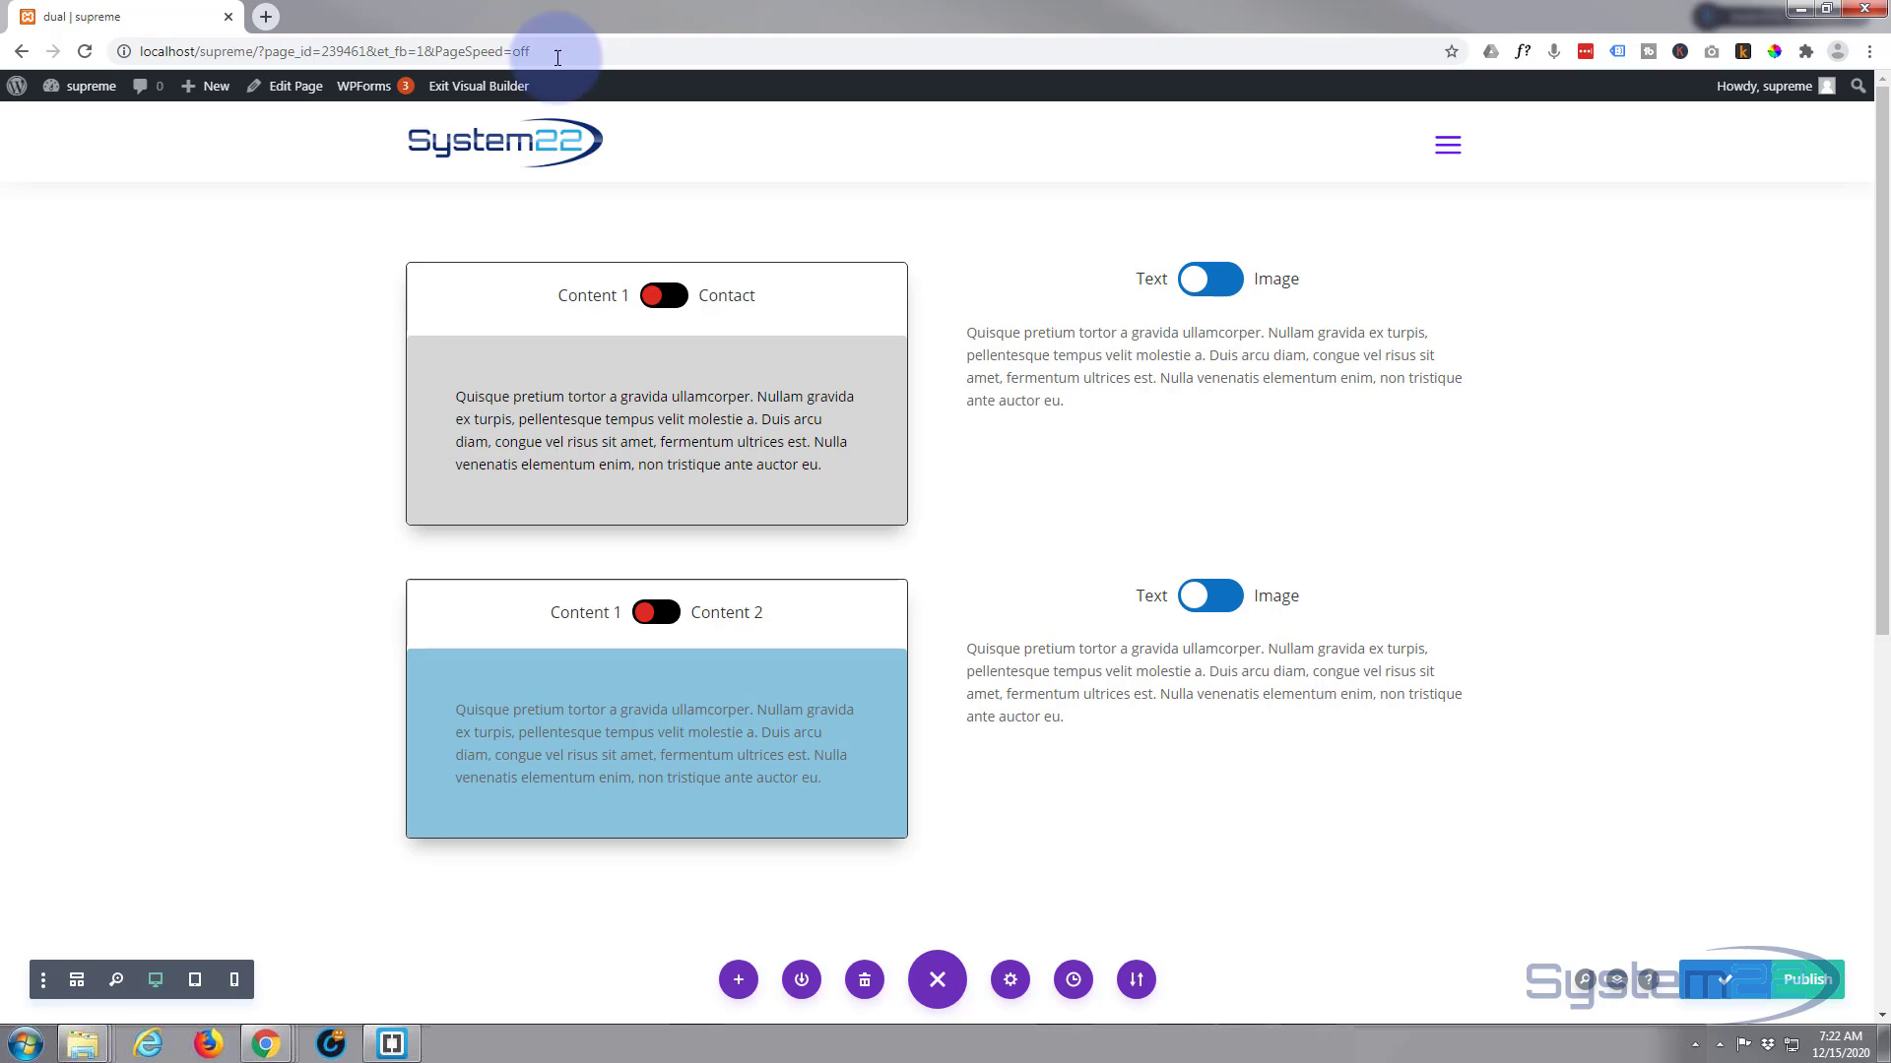
left_click(499, 88)
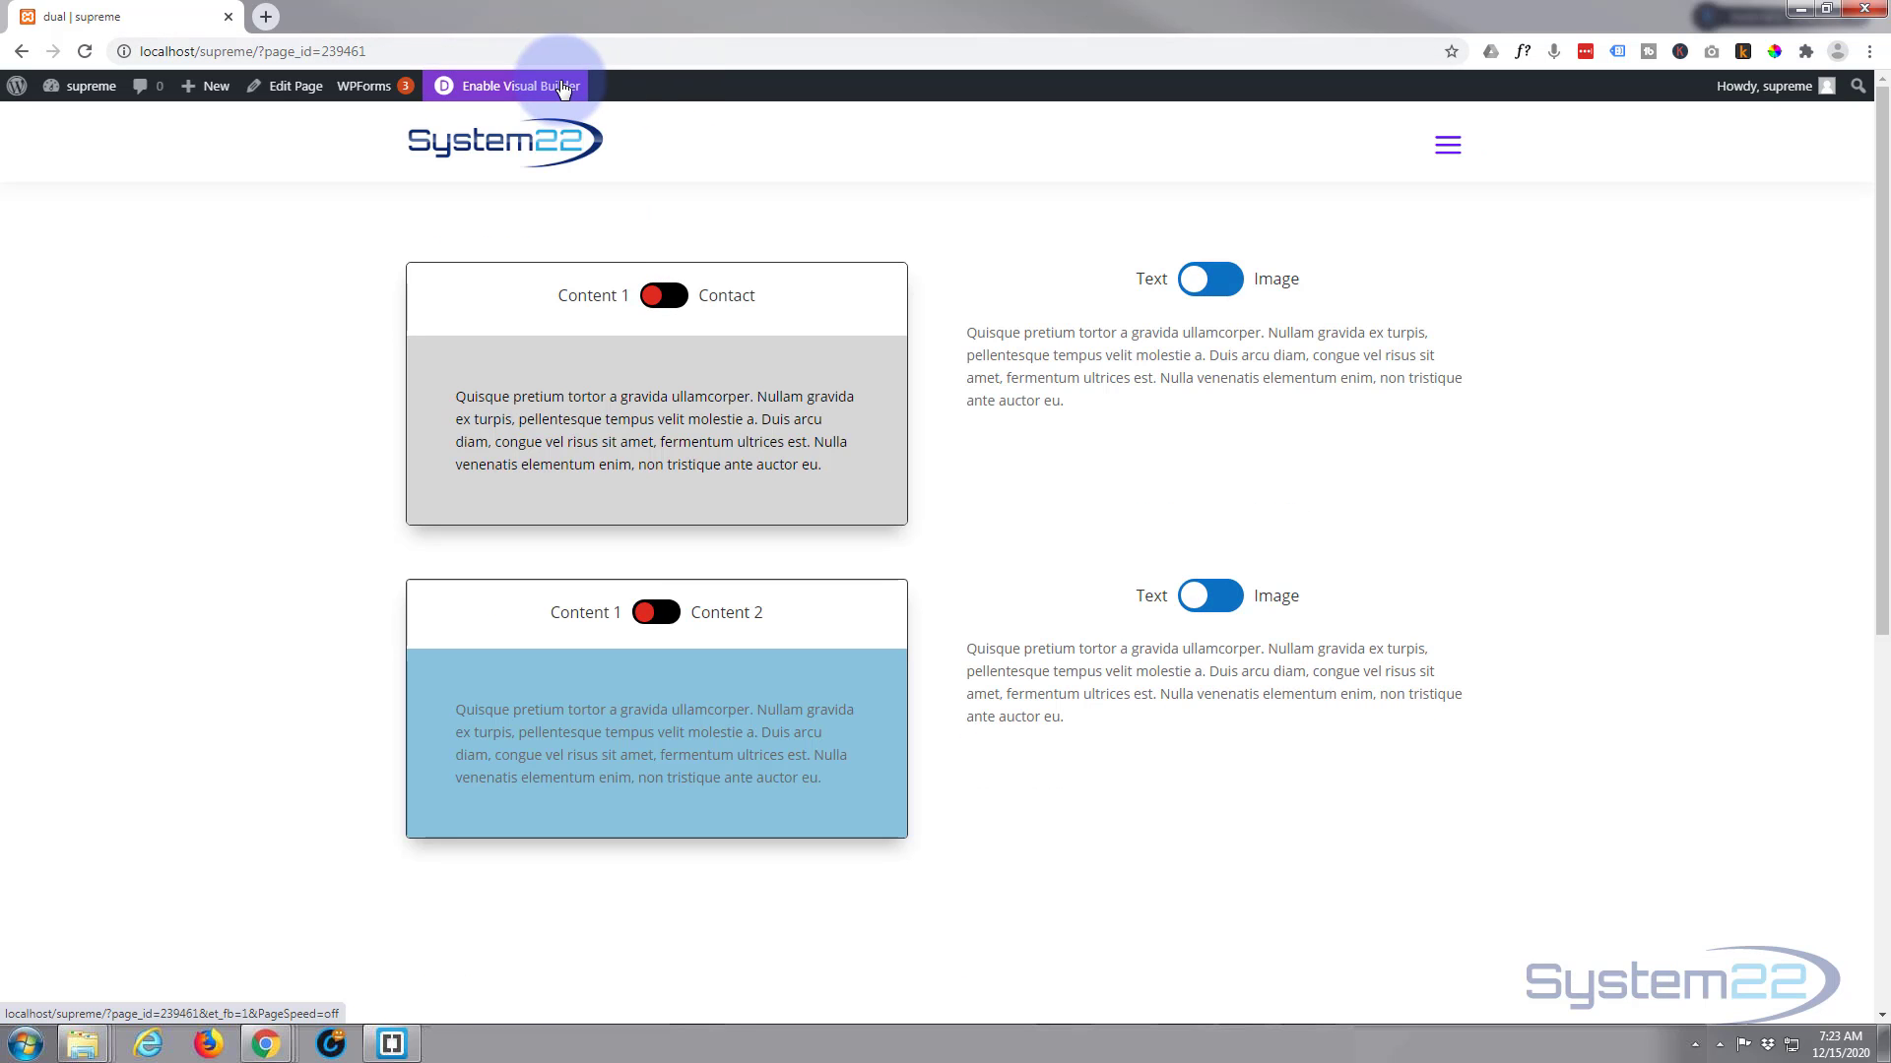
Test the lower Content 1 / Content 2 toggle by switching between its text and Call To Action, ending on Content 2
scroll(139, 362, "down", 2)
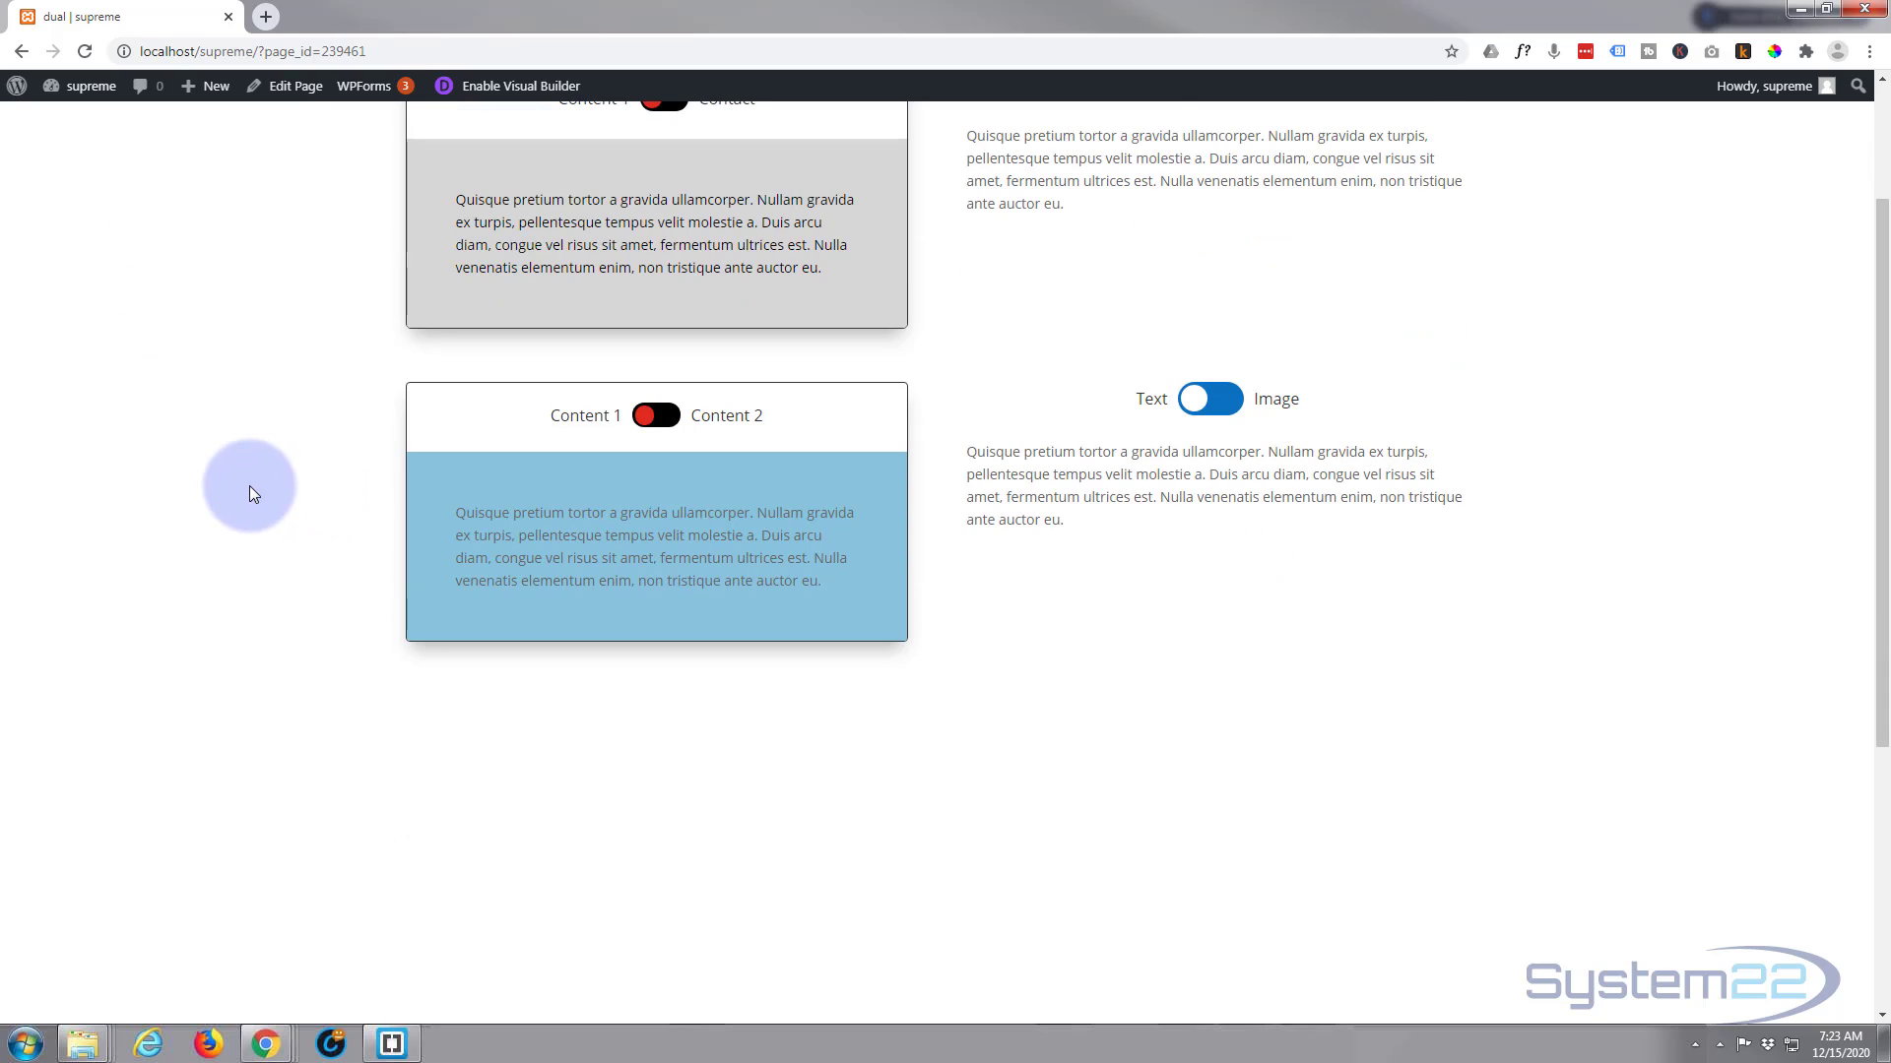
left_click(667, 419)
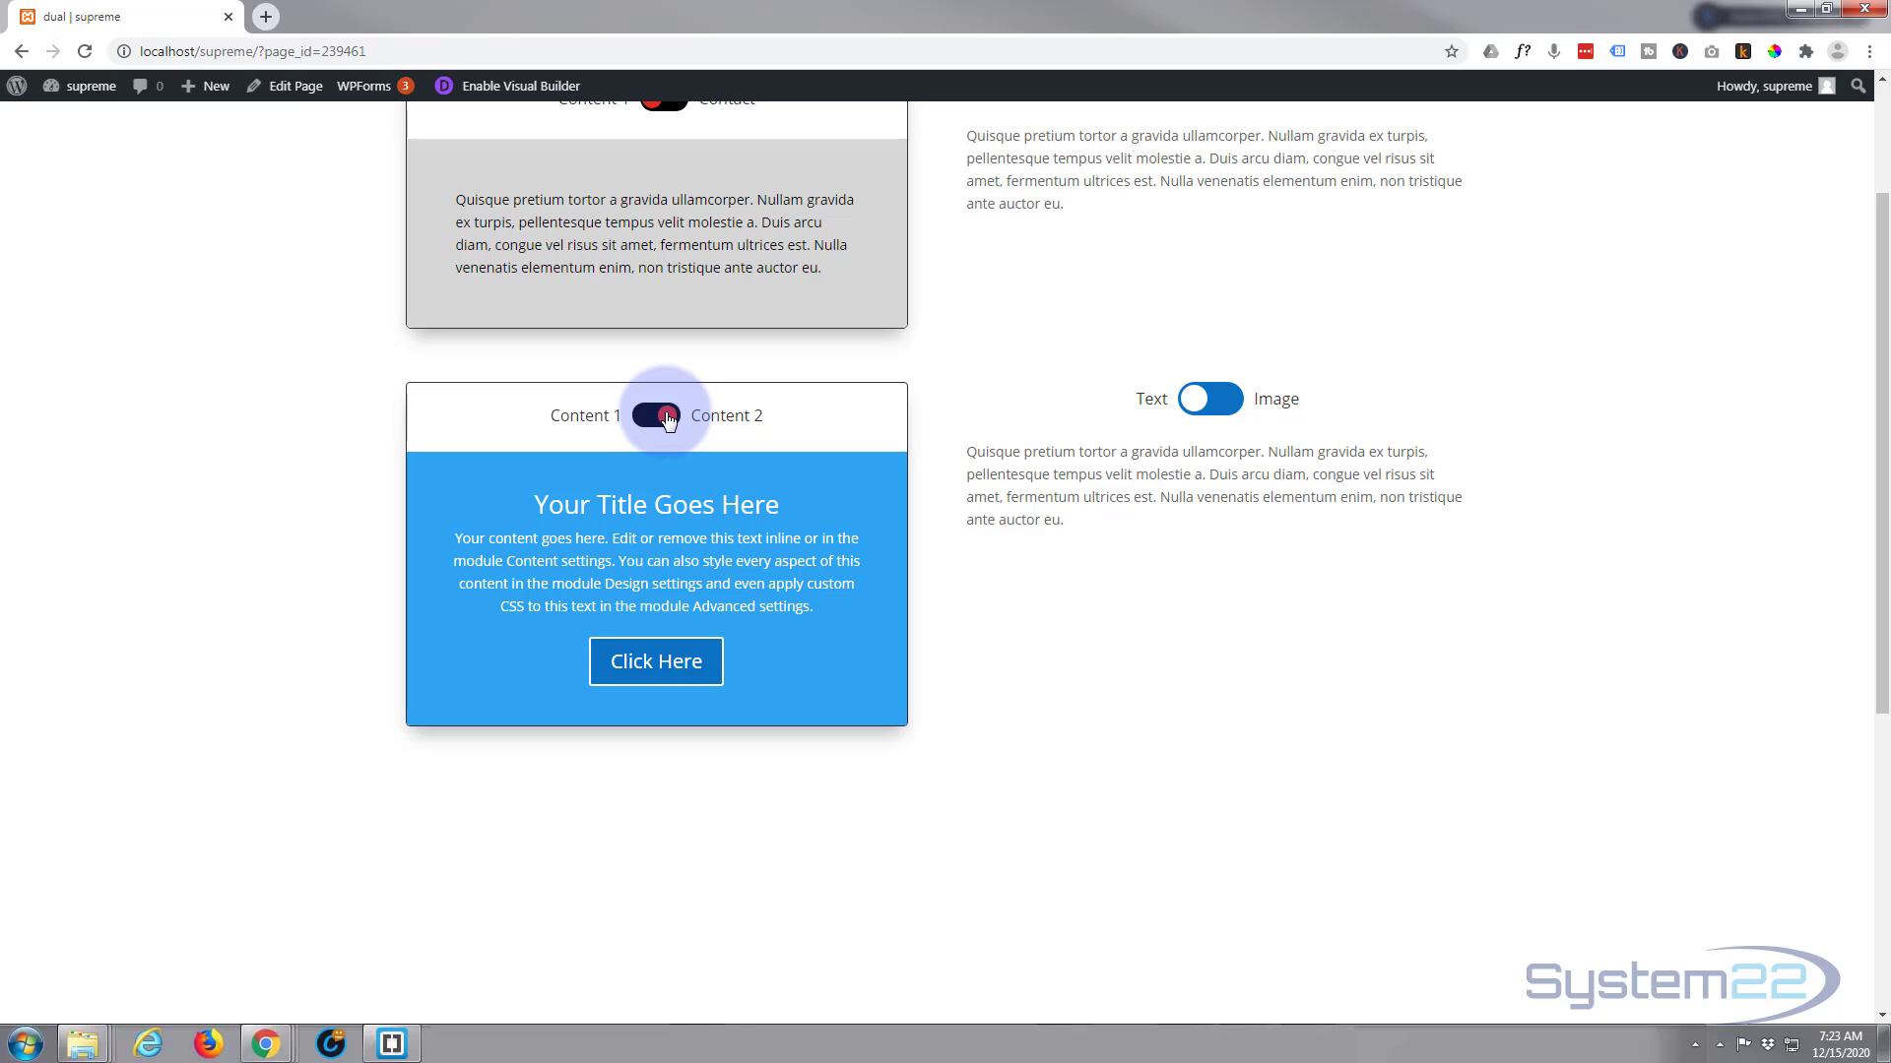
left_click(650, 421)
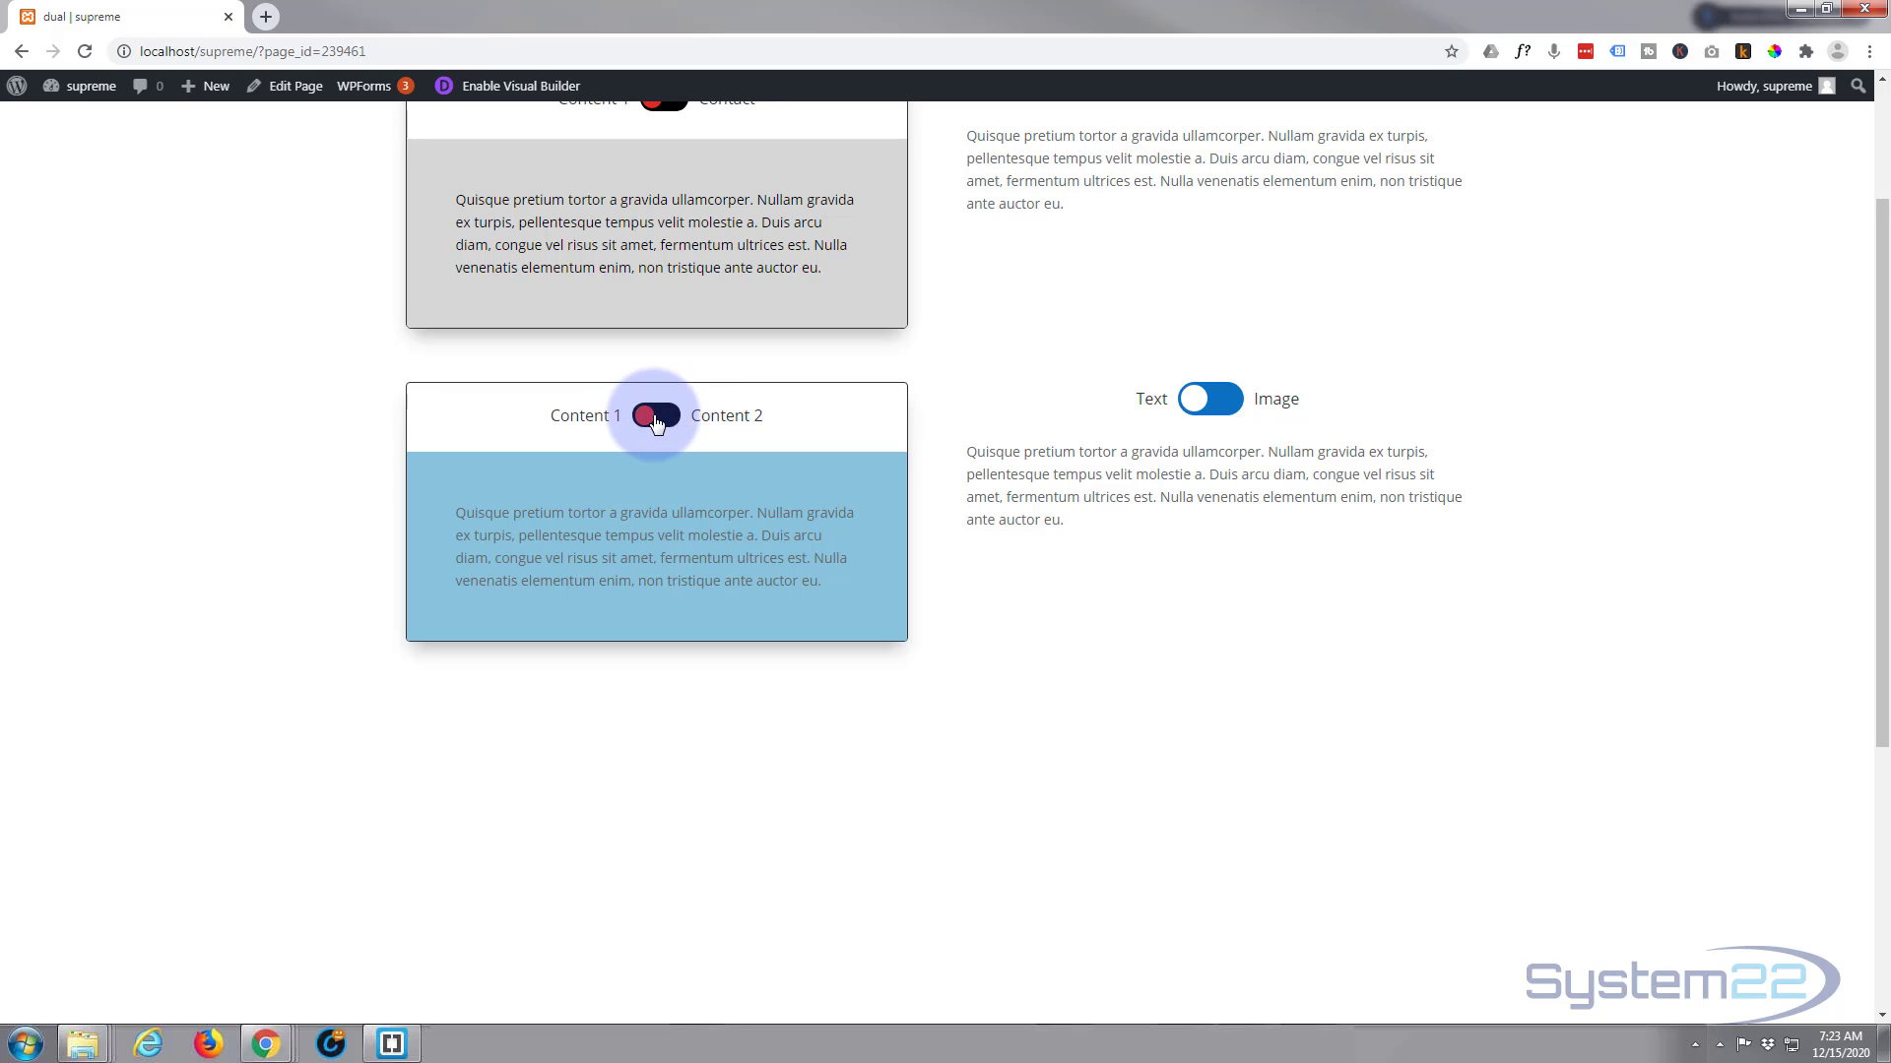
left_click(667, 422)
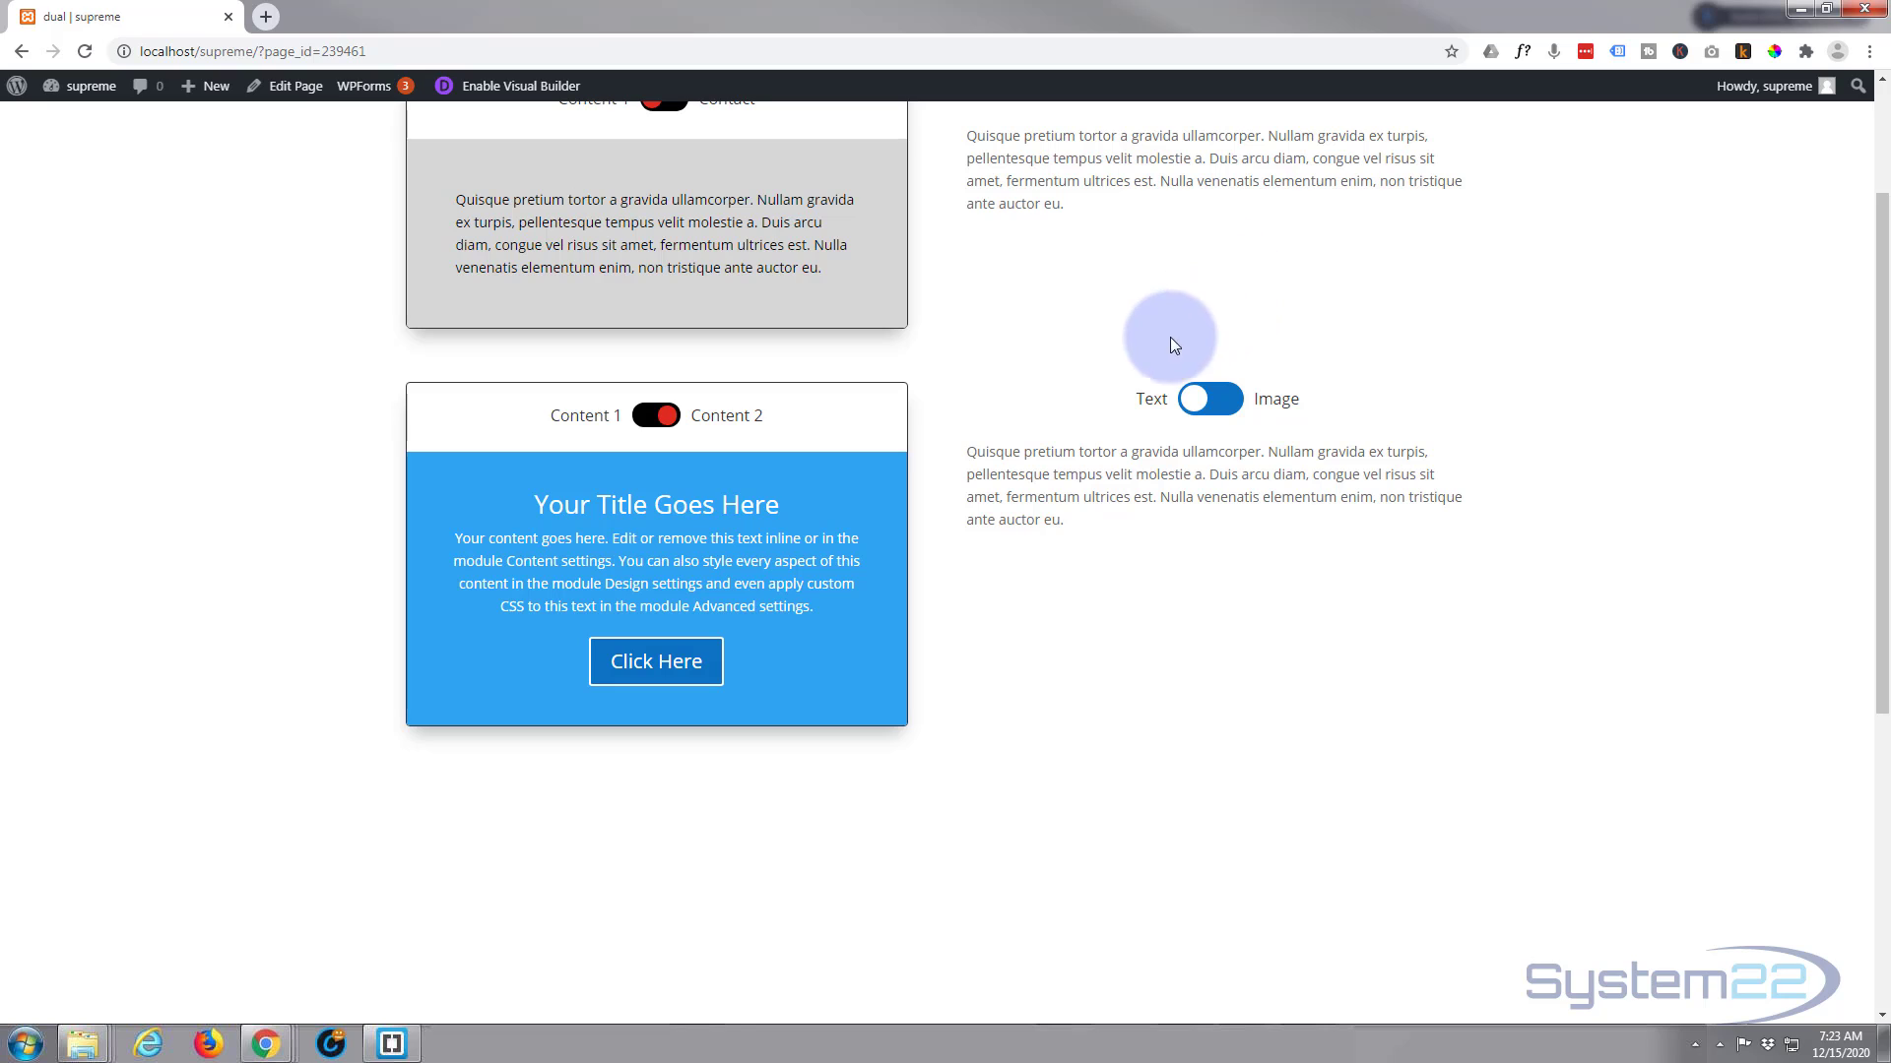
Test the lower Text / Image toggle by switching repeatedly between the paragraph and the mountain photo, ending on Image
left_click(1228, 402)
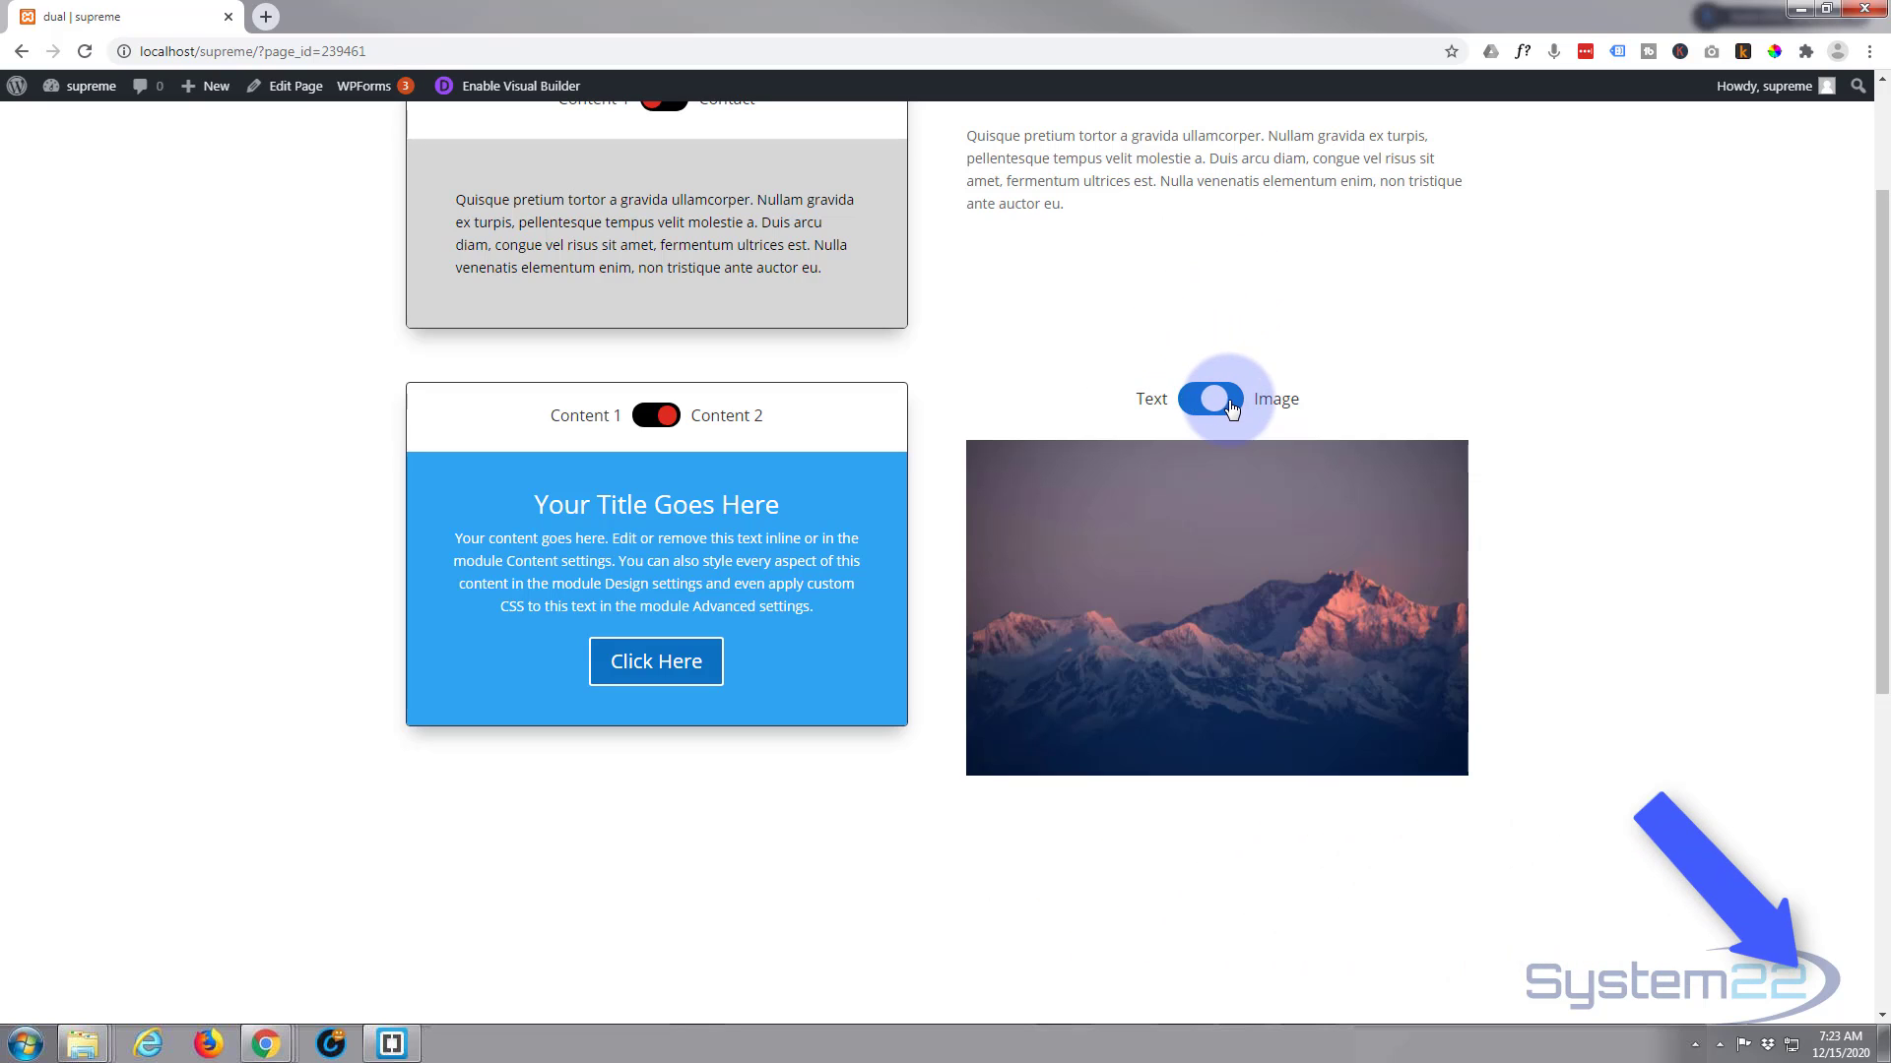
left_click(1196, 404)
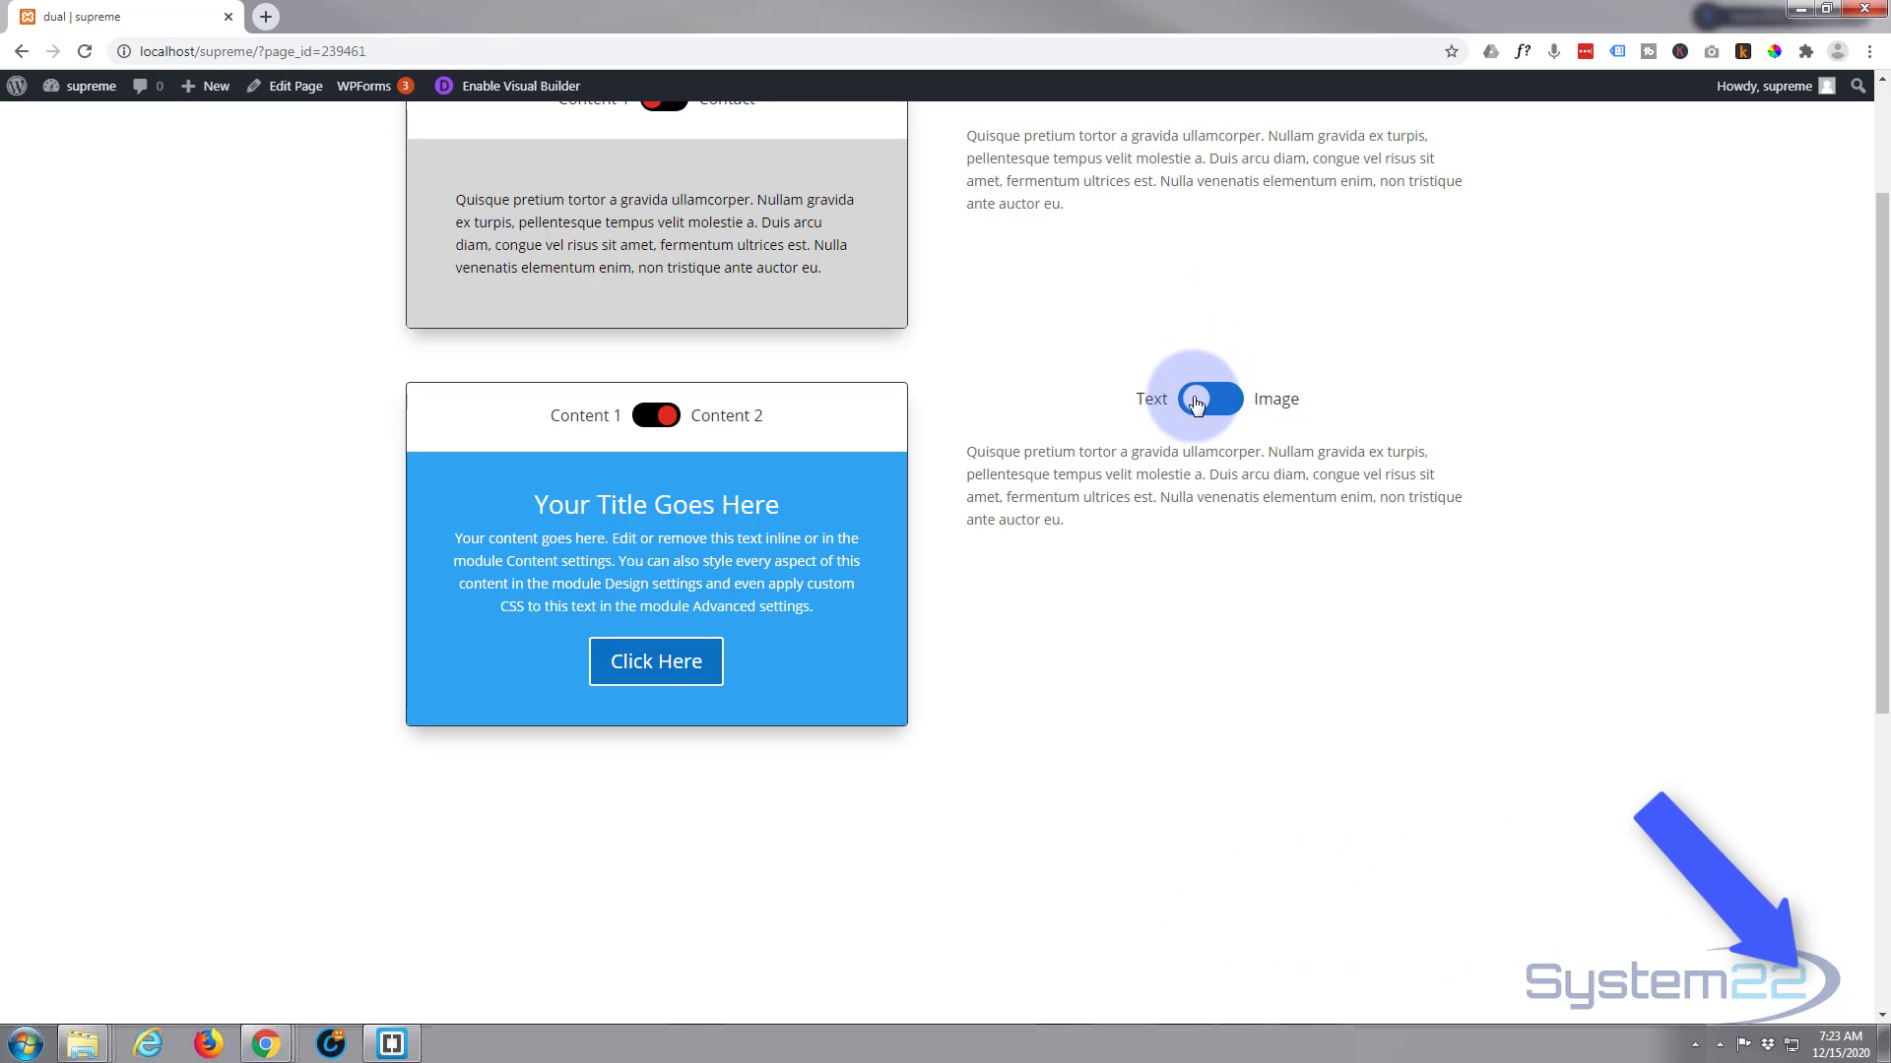
left_click(1236, 402)
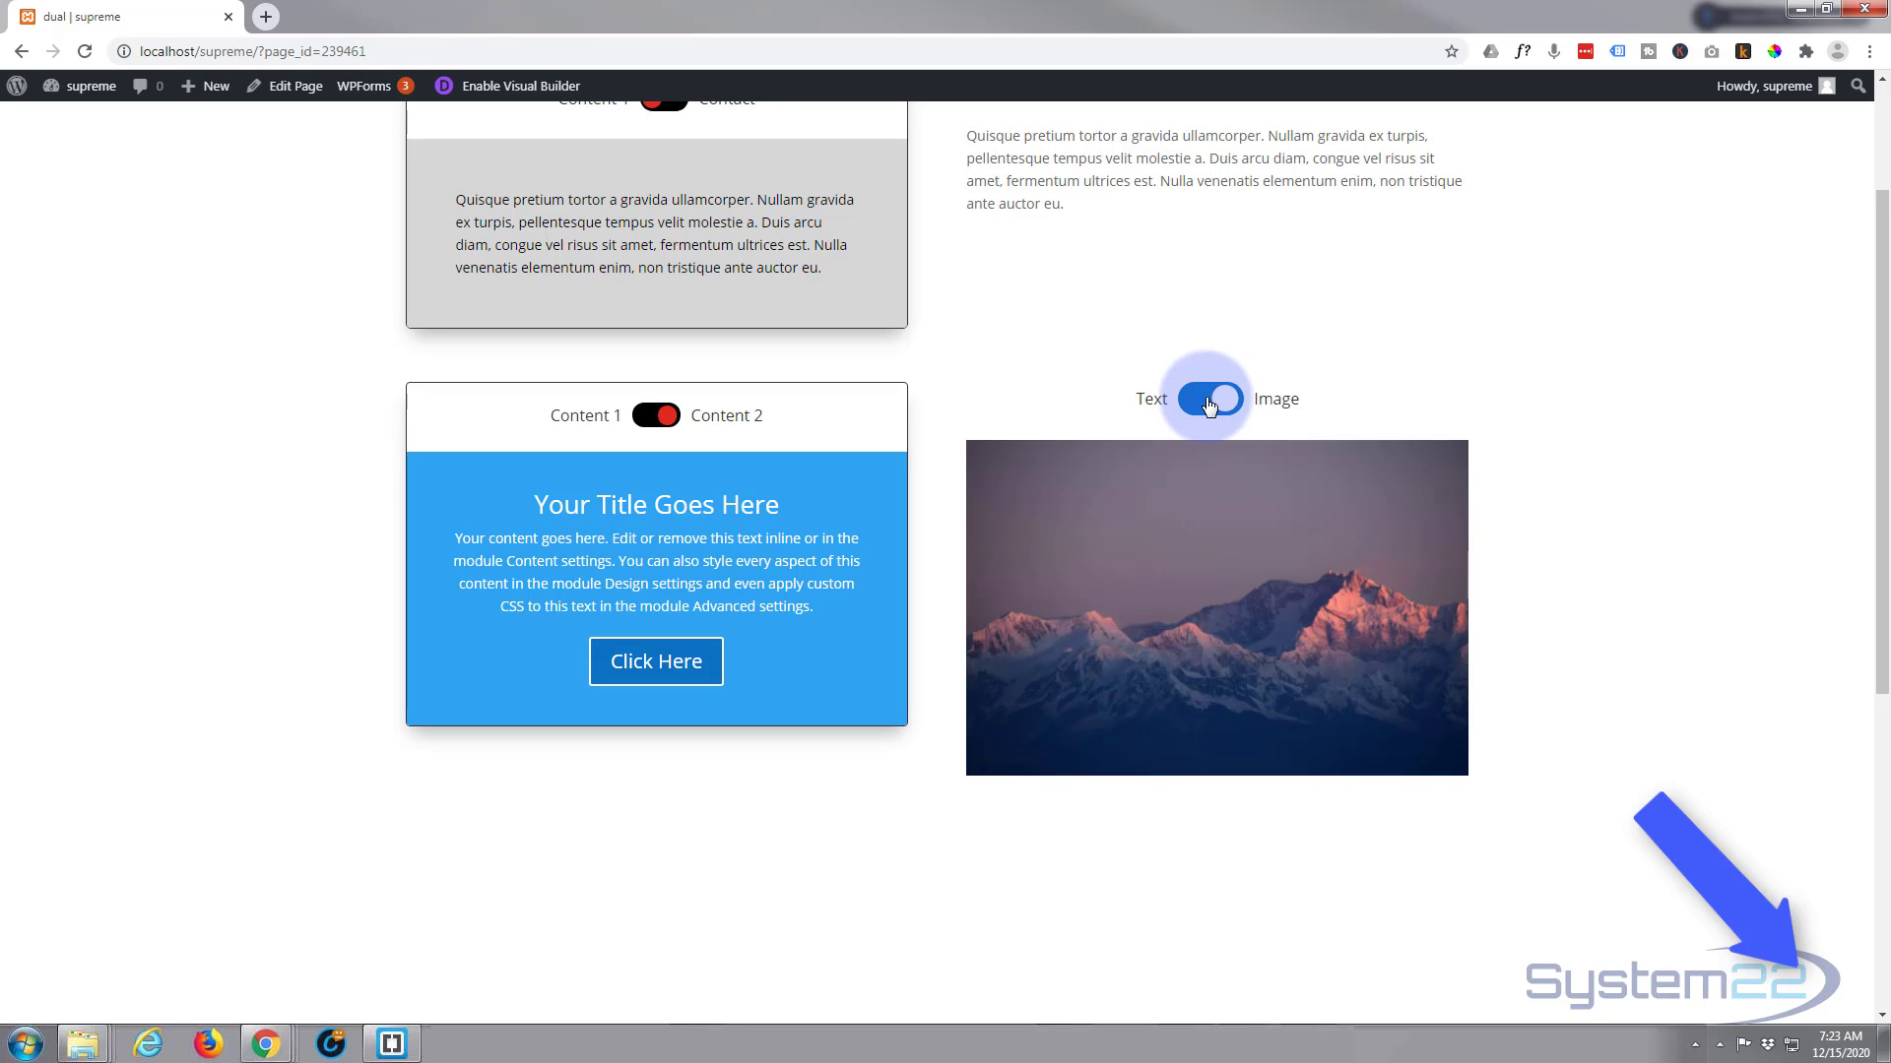
left_click(1197, 404)
left_click(1228, 404)
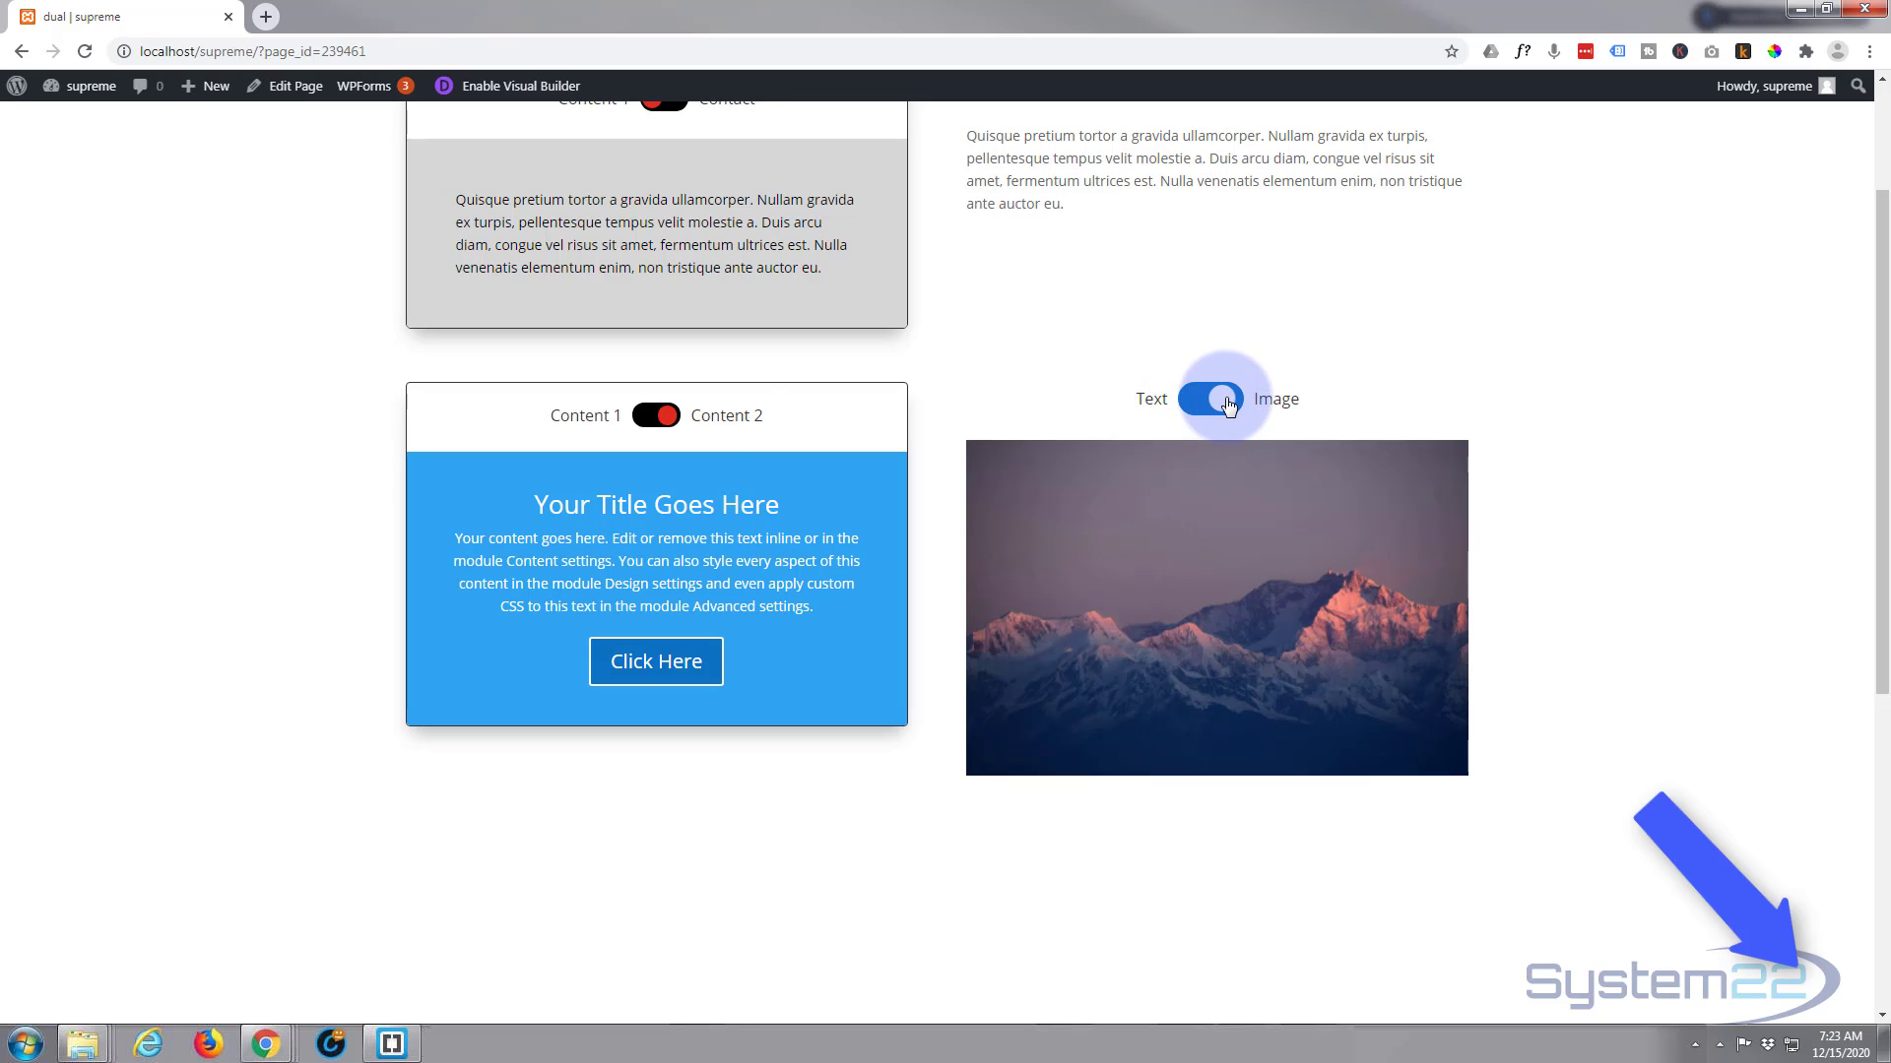
Recheck the lower Content 1 / Content 2 toggle by switching it back and forth, ending on Content 1
left_click(642, 424)
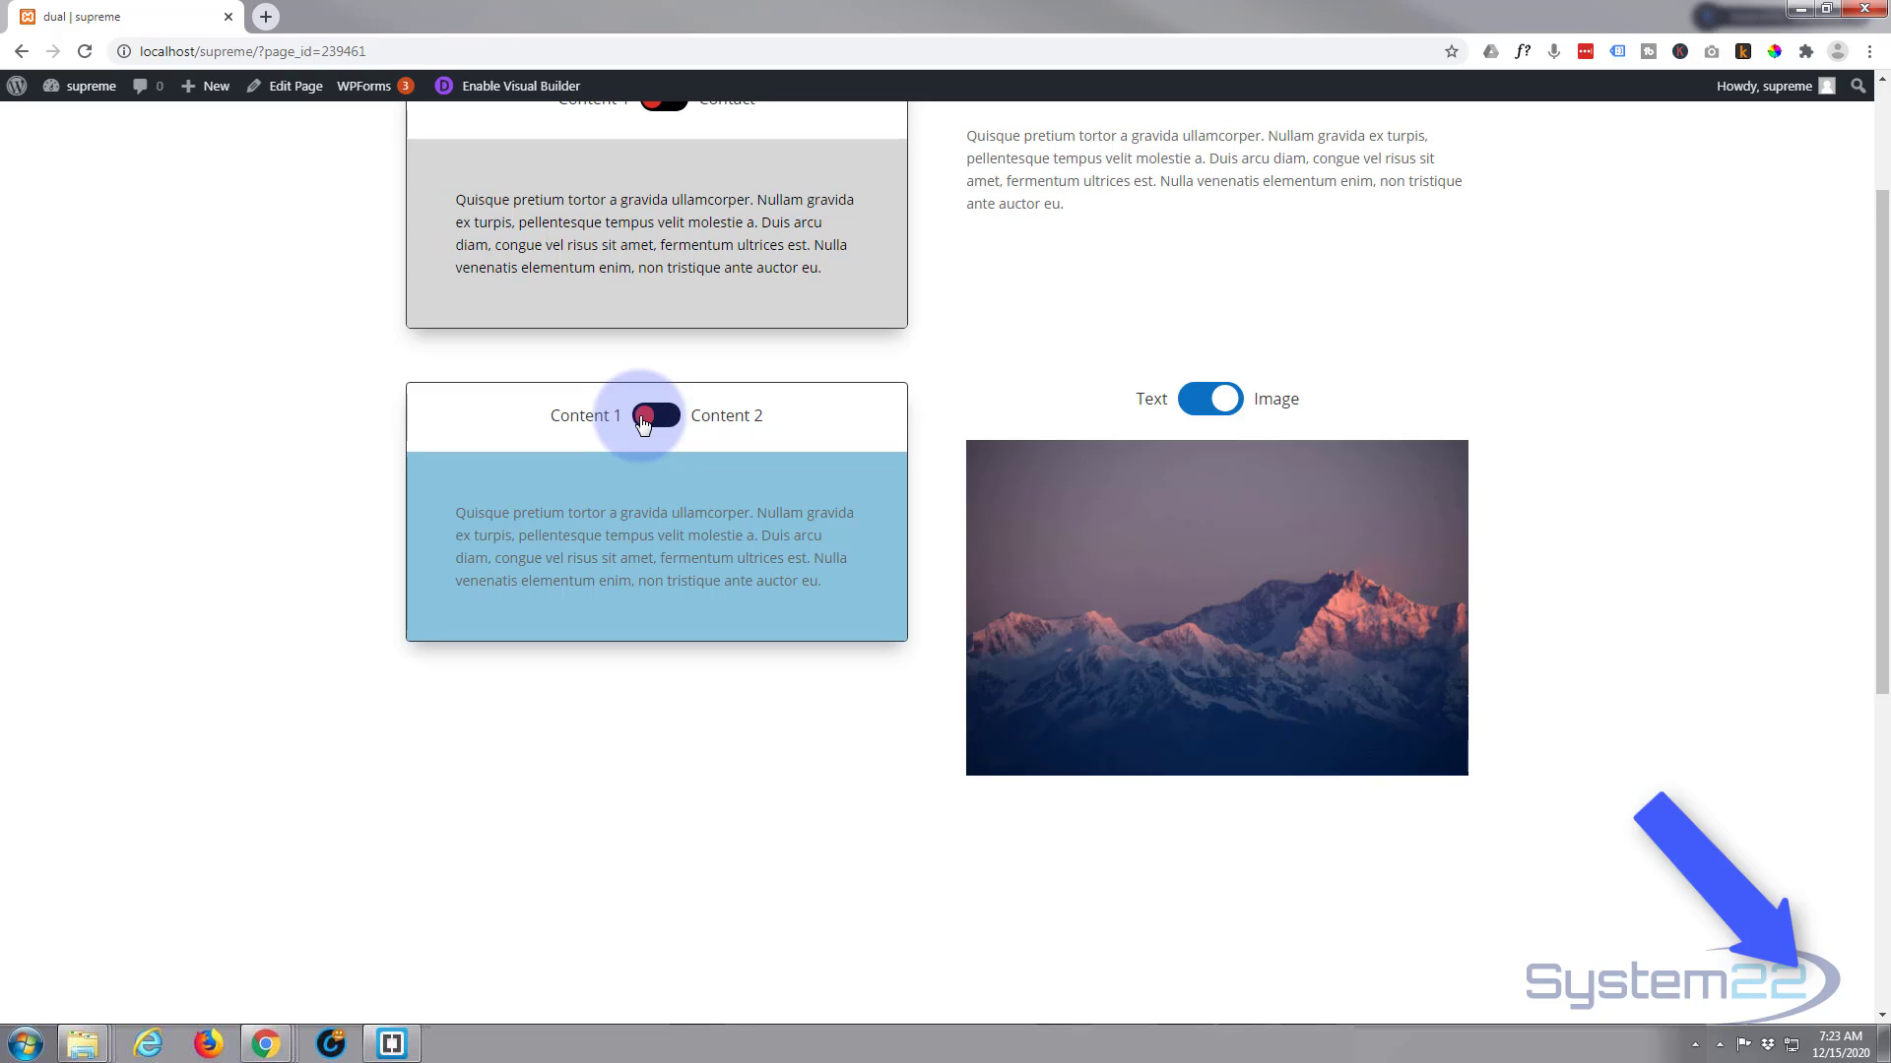
left_click(669, 430)
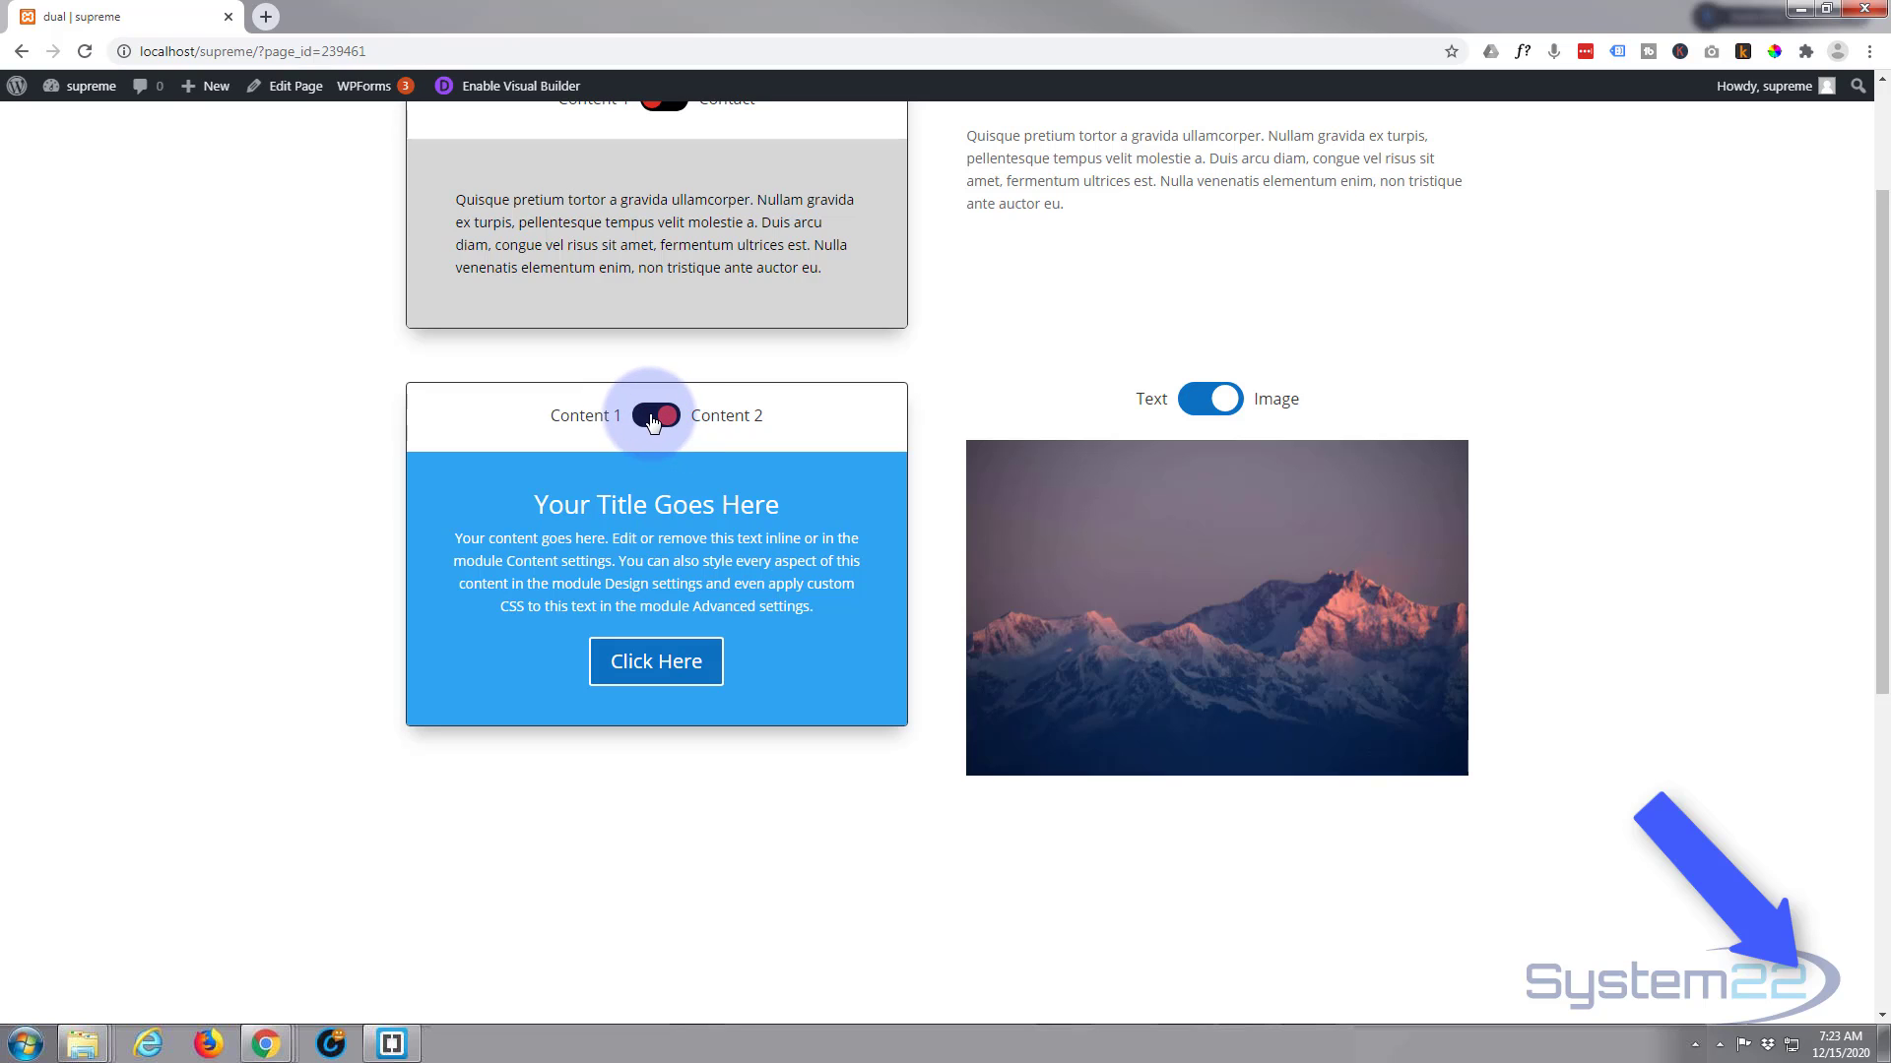
left_click(653, 418)
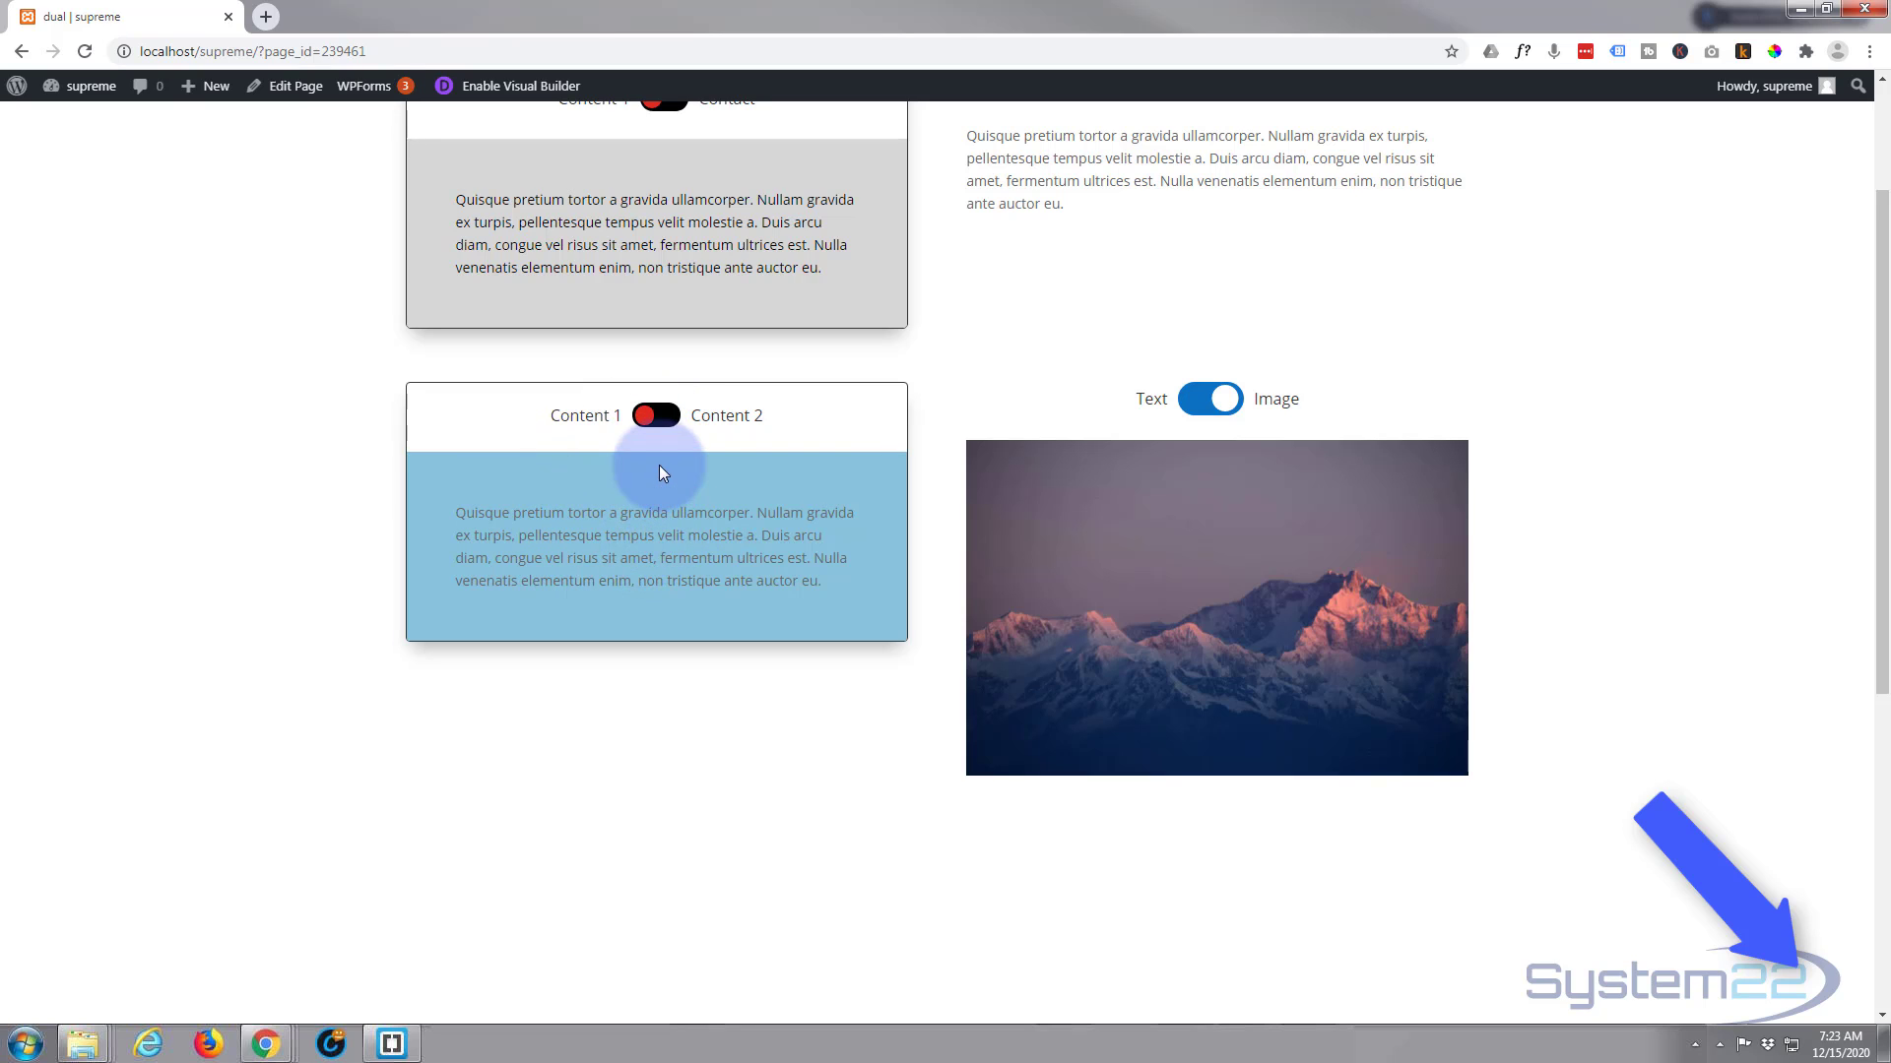